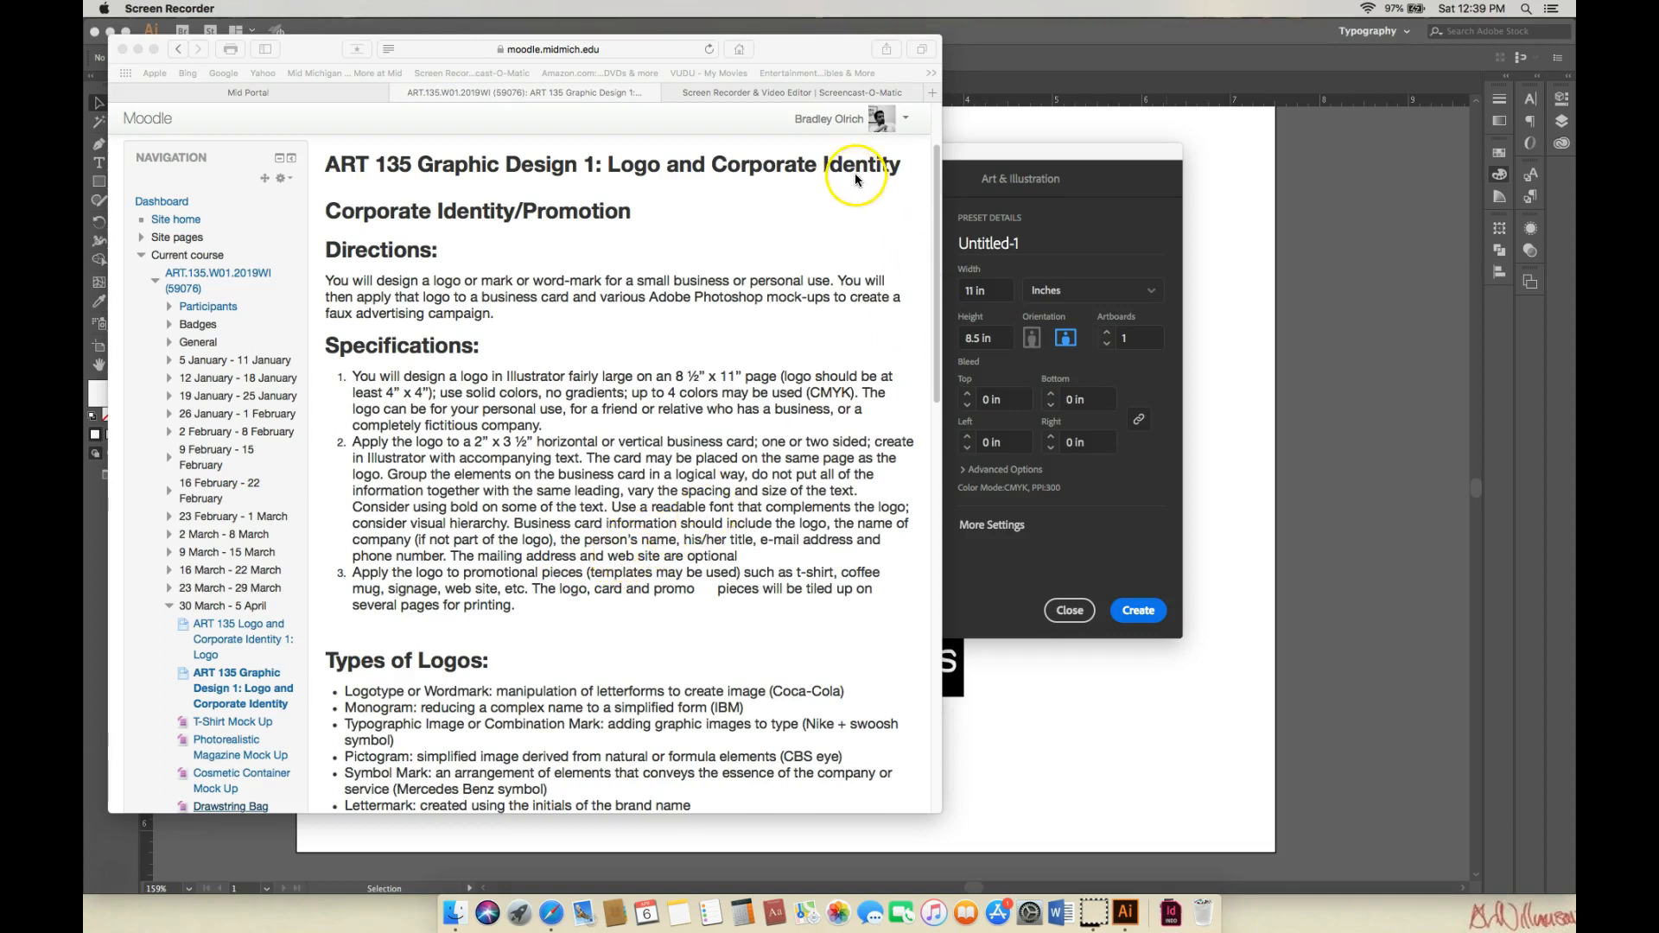
Move Safari aside and create a new 3.5 in × 2 in document, Untitled-1.
left_click(313, 48)
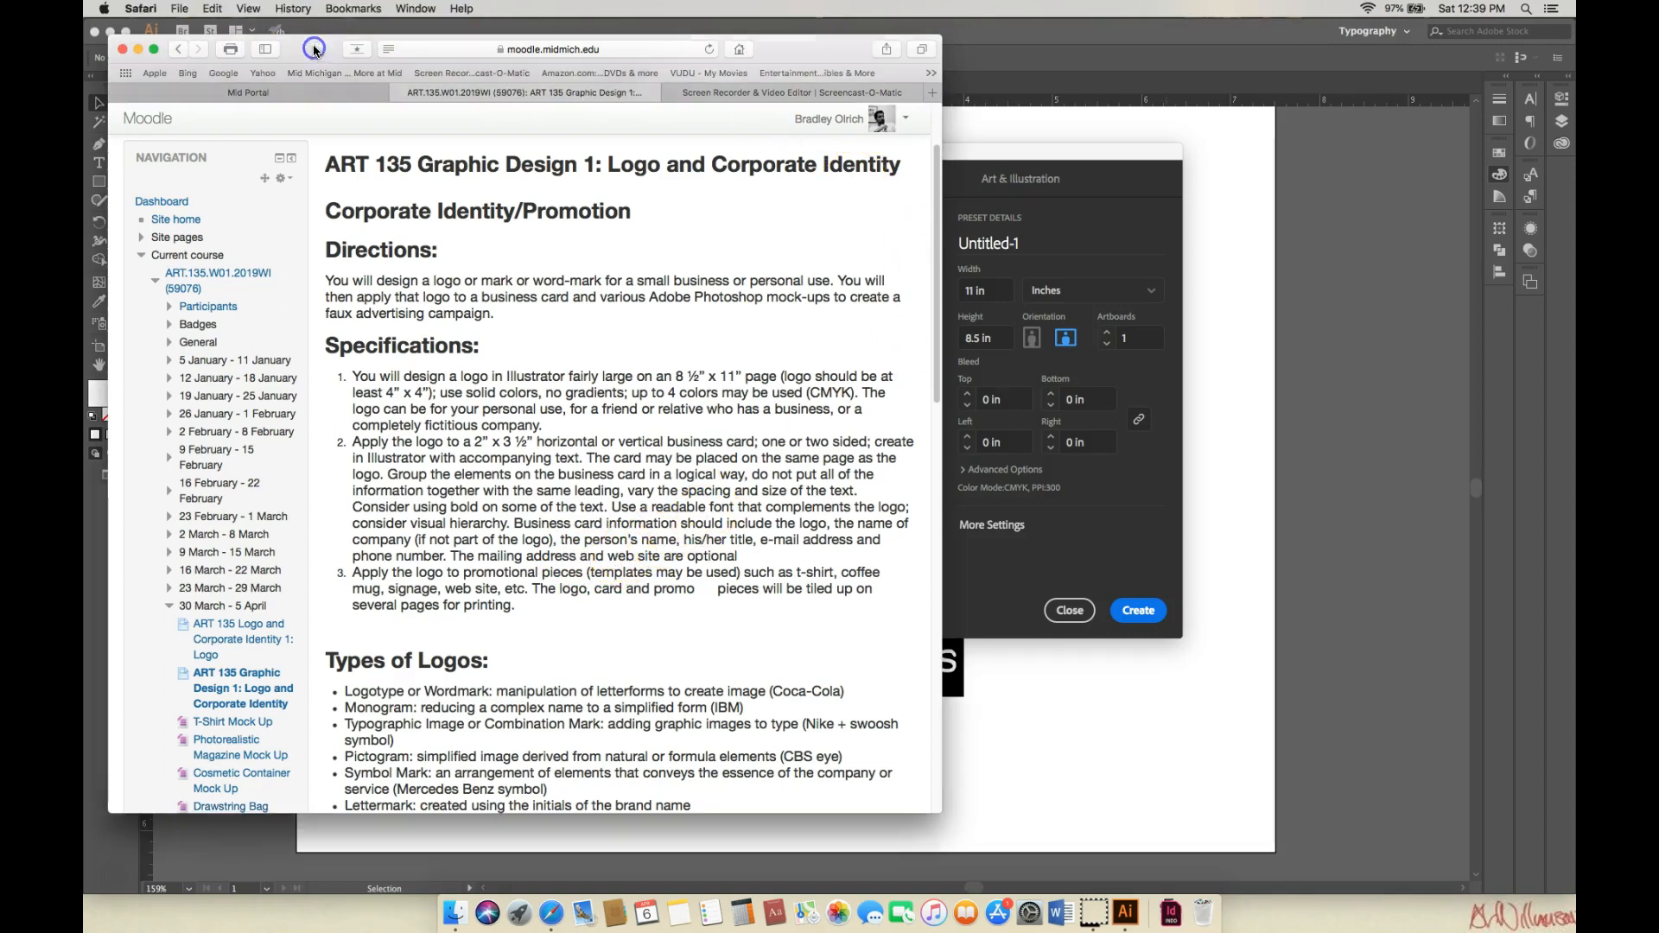
left_click(138, 48)
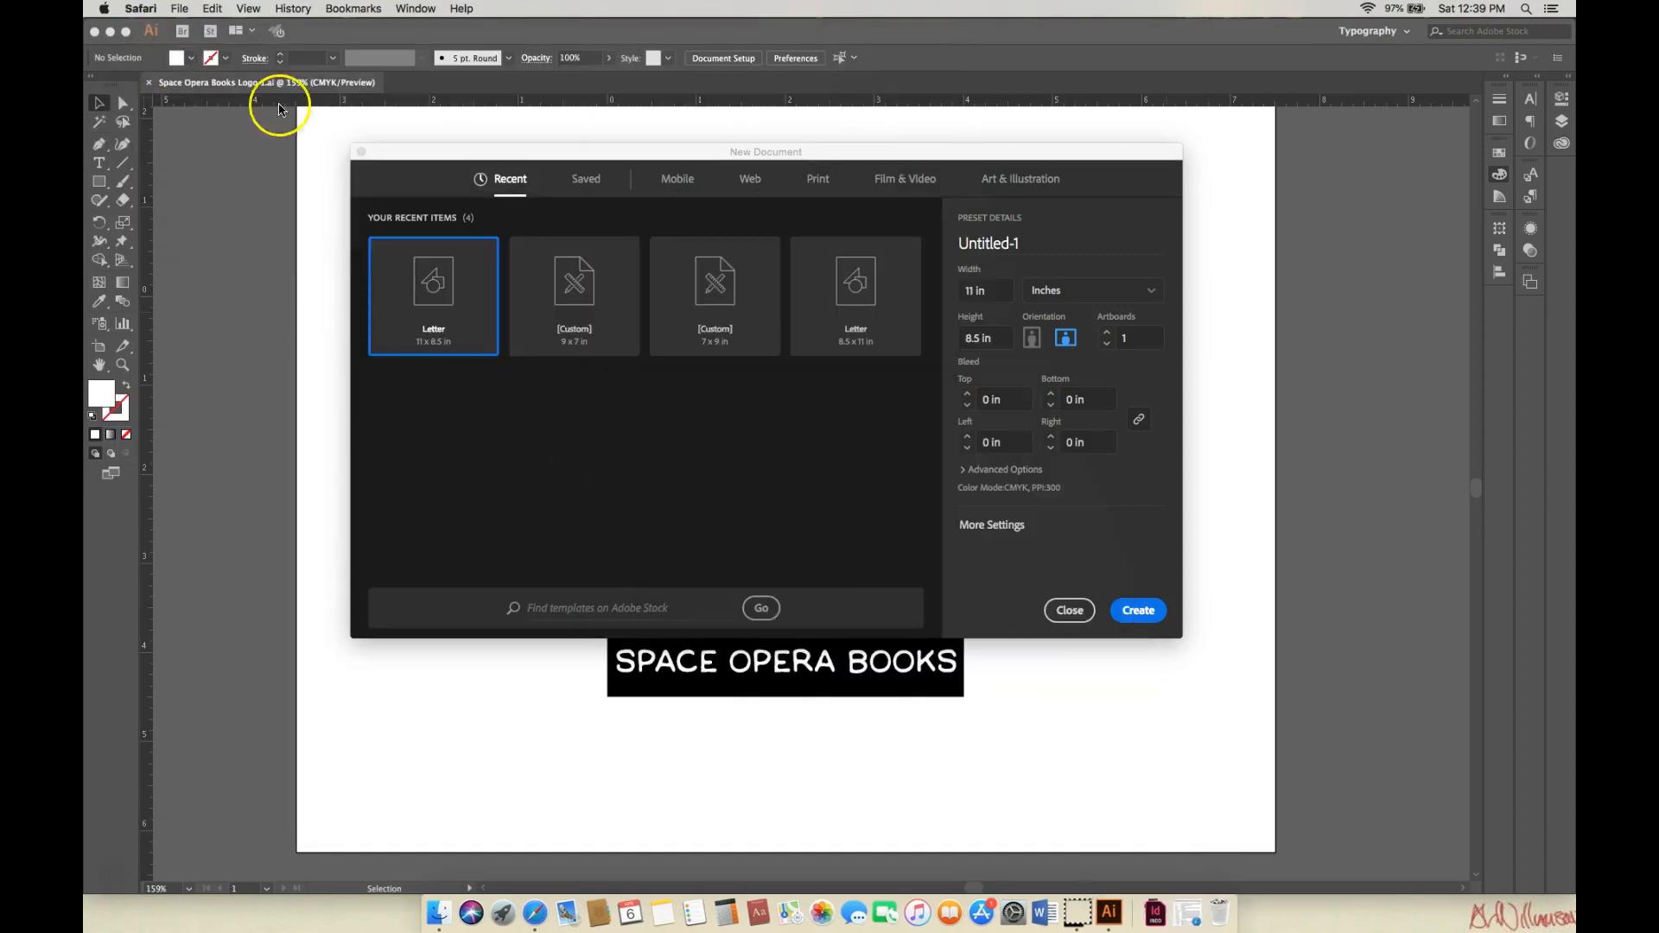
left_click_drag(1112, 159, 1012, 183)
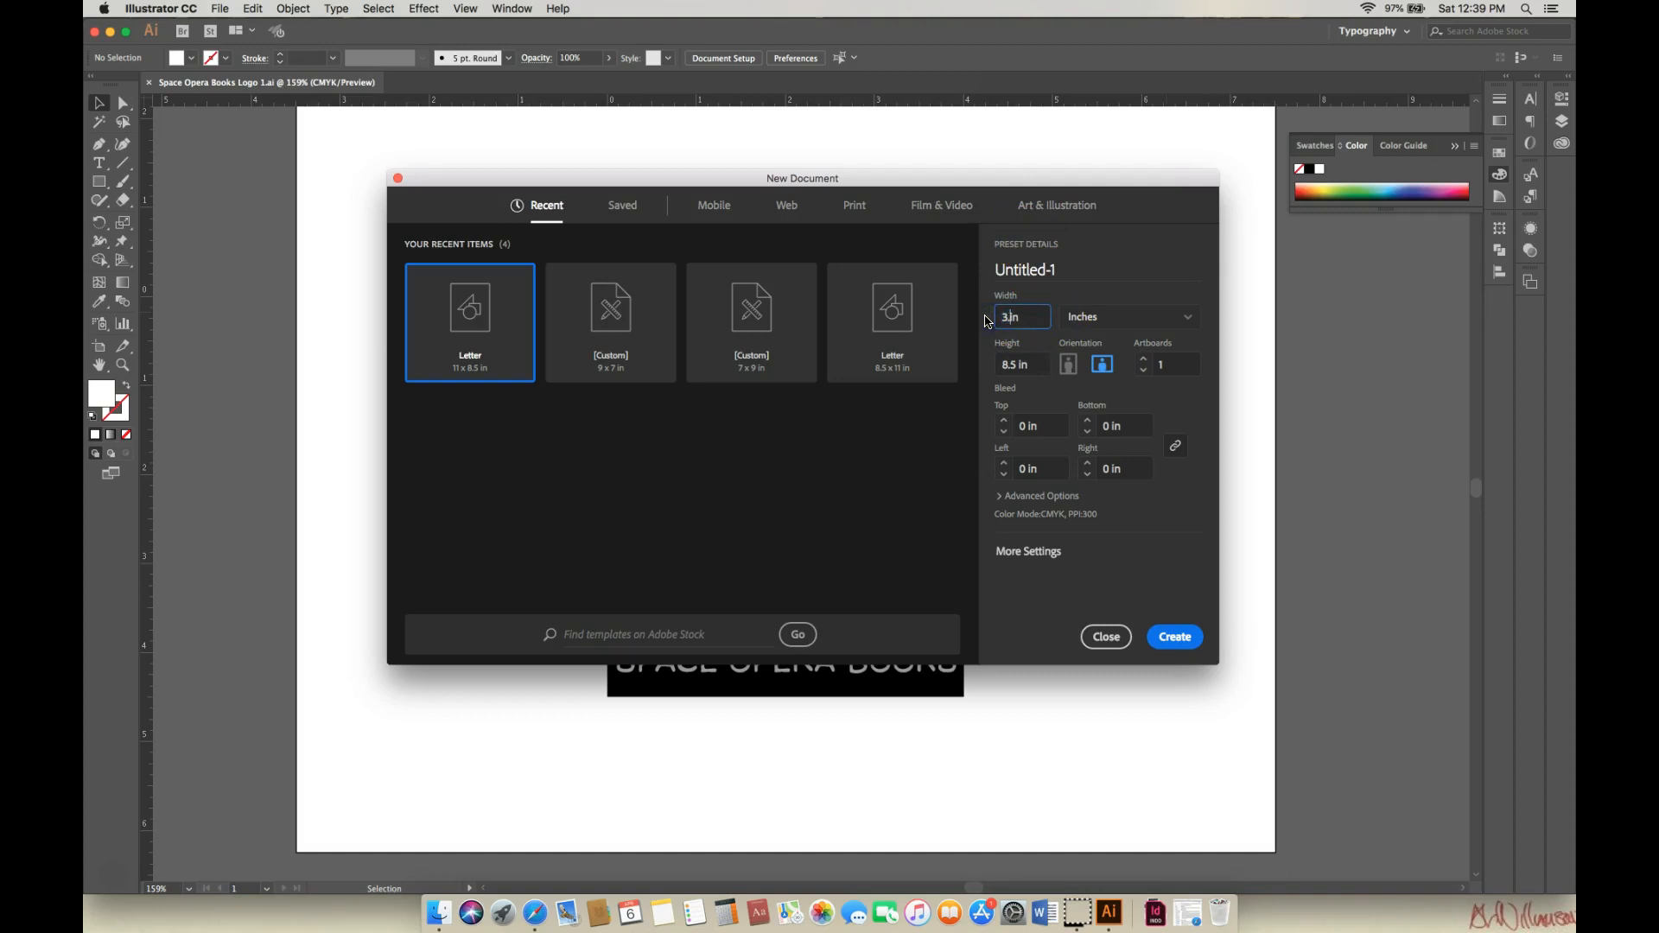
left_click(1011, 363)
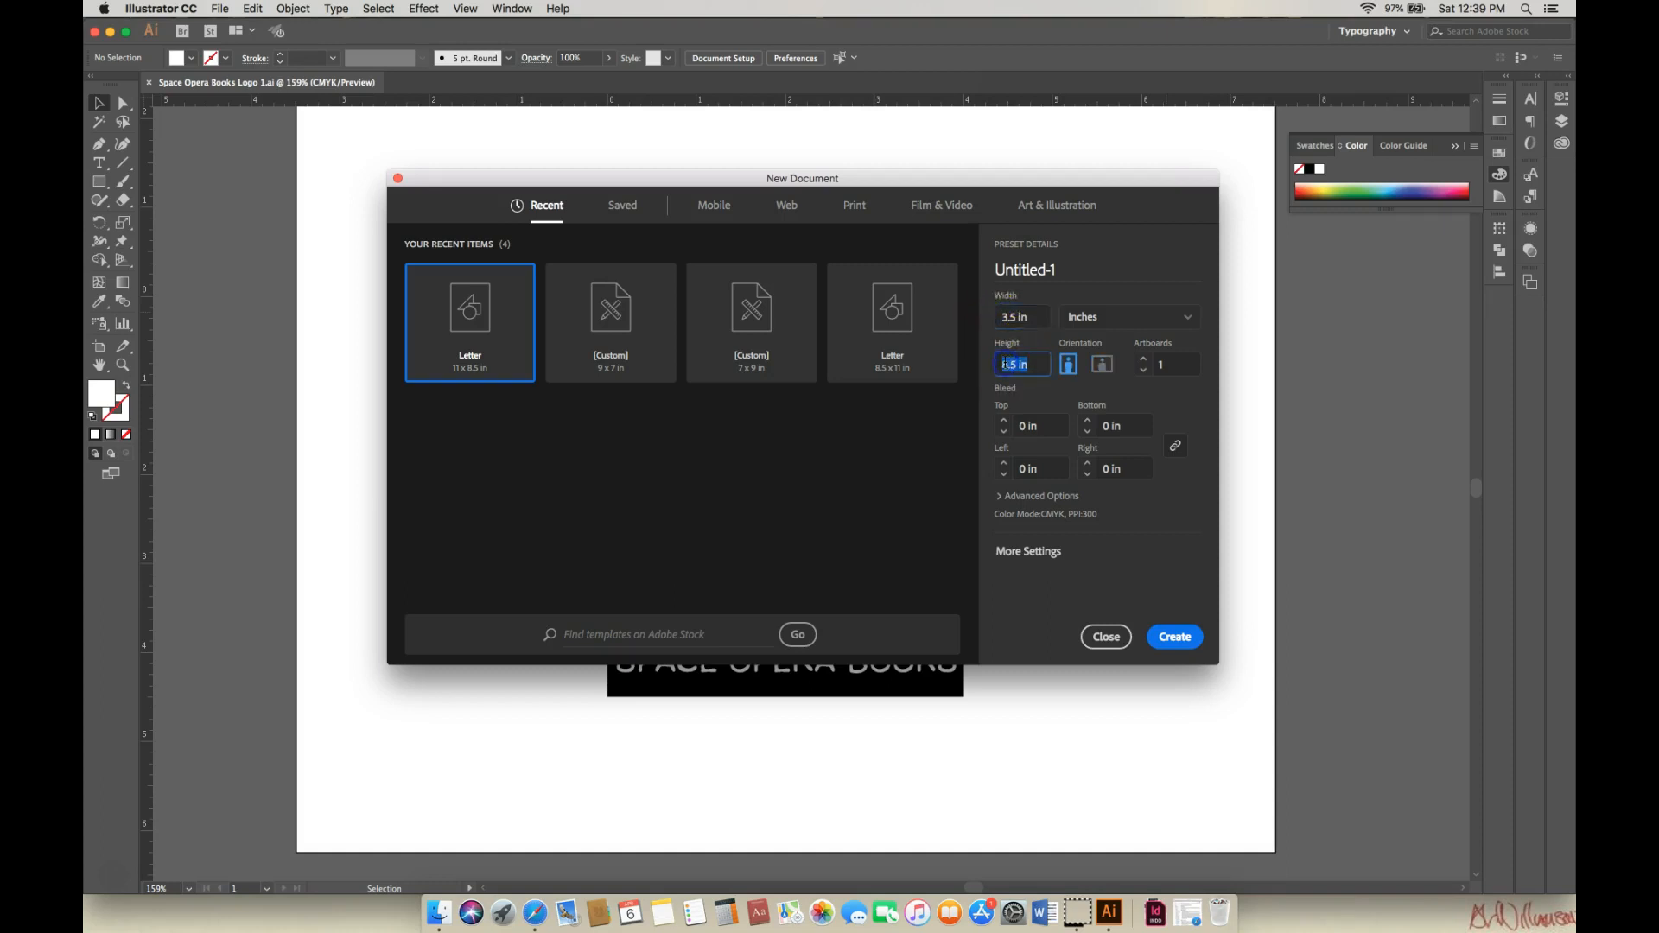
left_click(1076, 375)
type("2")
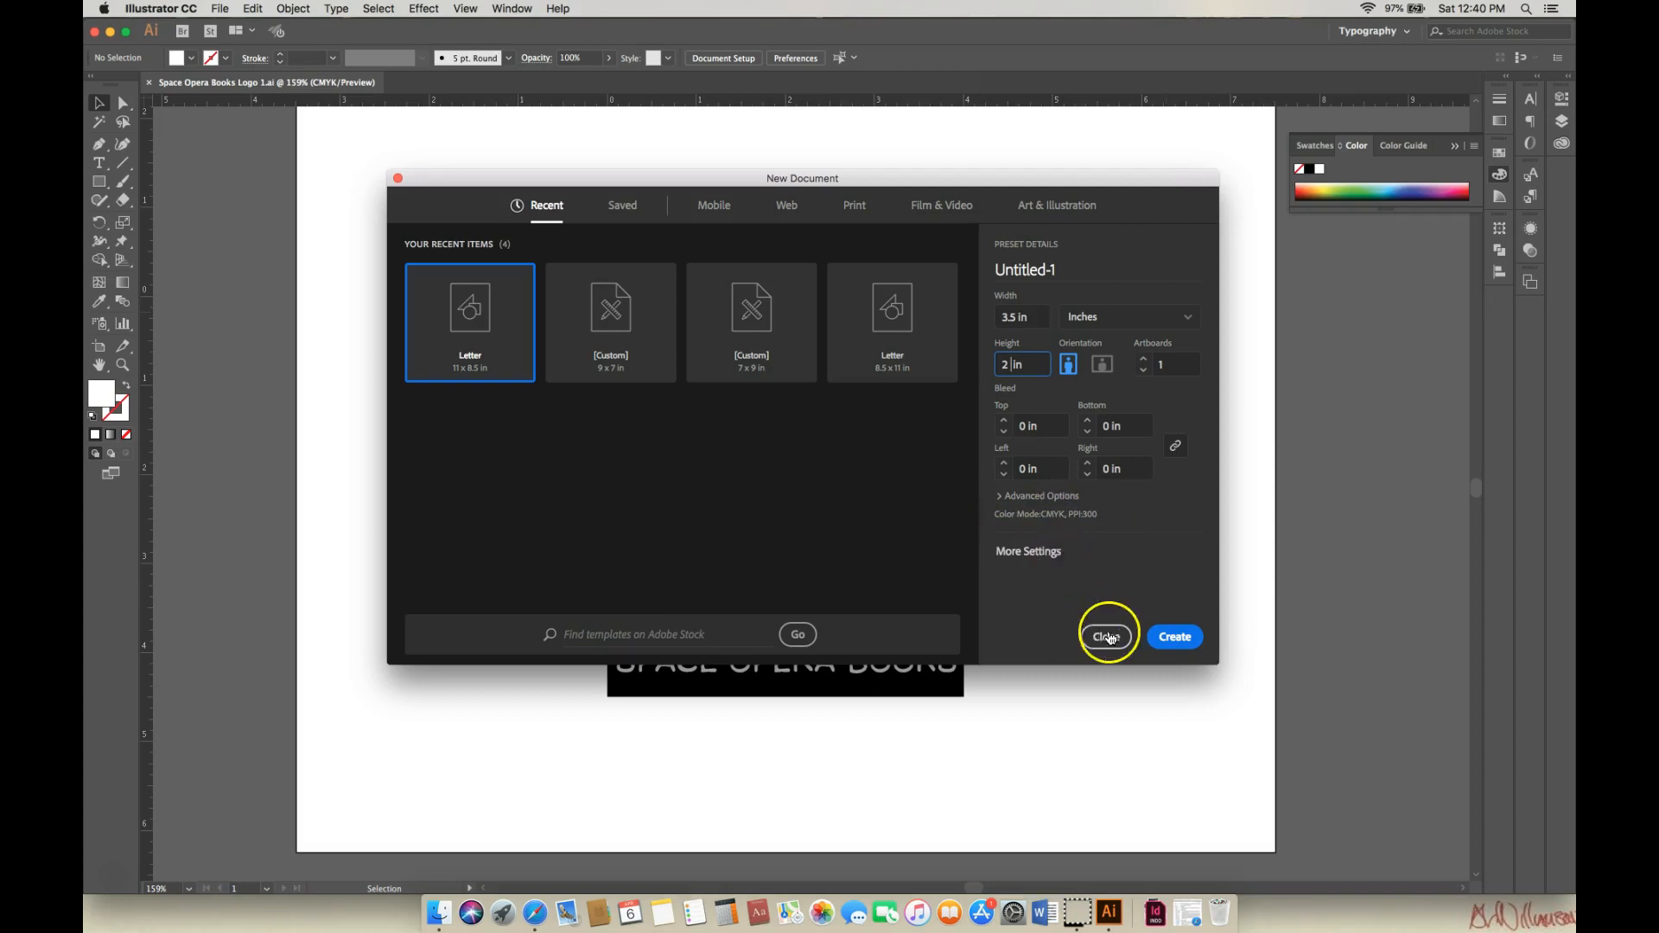
left_click(1181, 638)
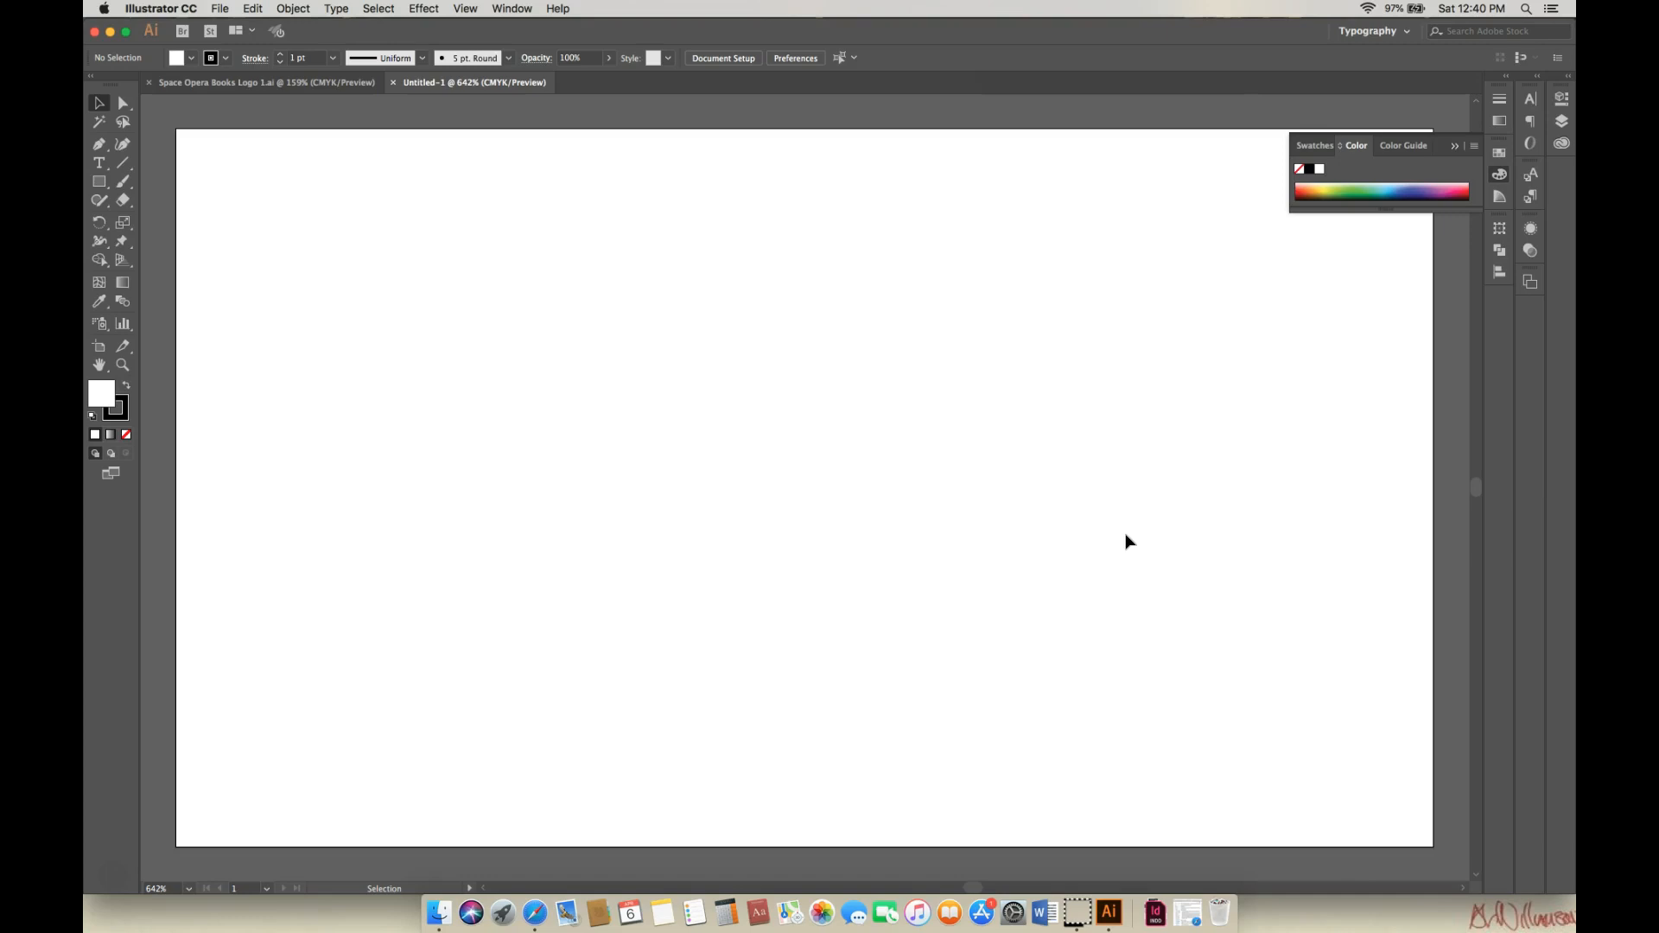
Zoom out with Cmd+minus and show rulers via View > Rulers > Show Rulers.
key("super+minus")
key("super+minus")
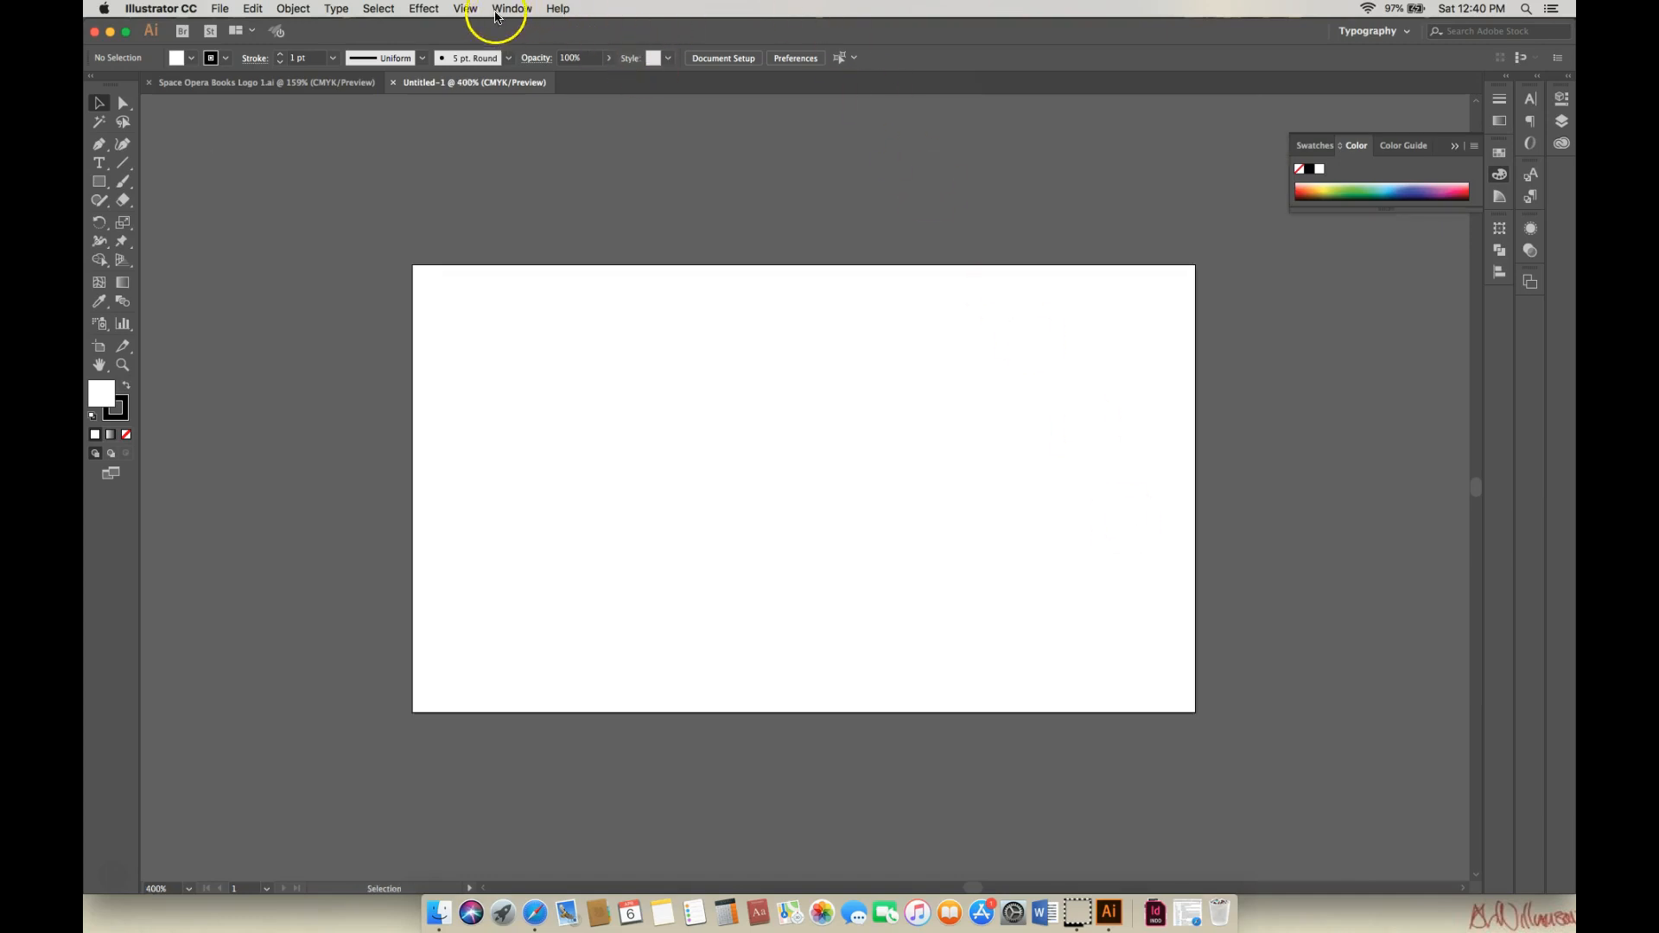
left_click(467, 8)
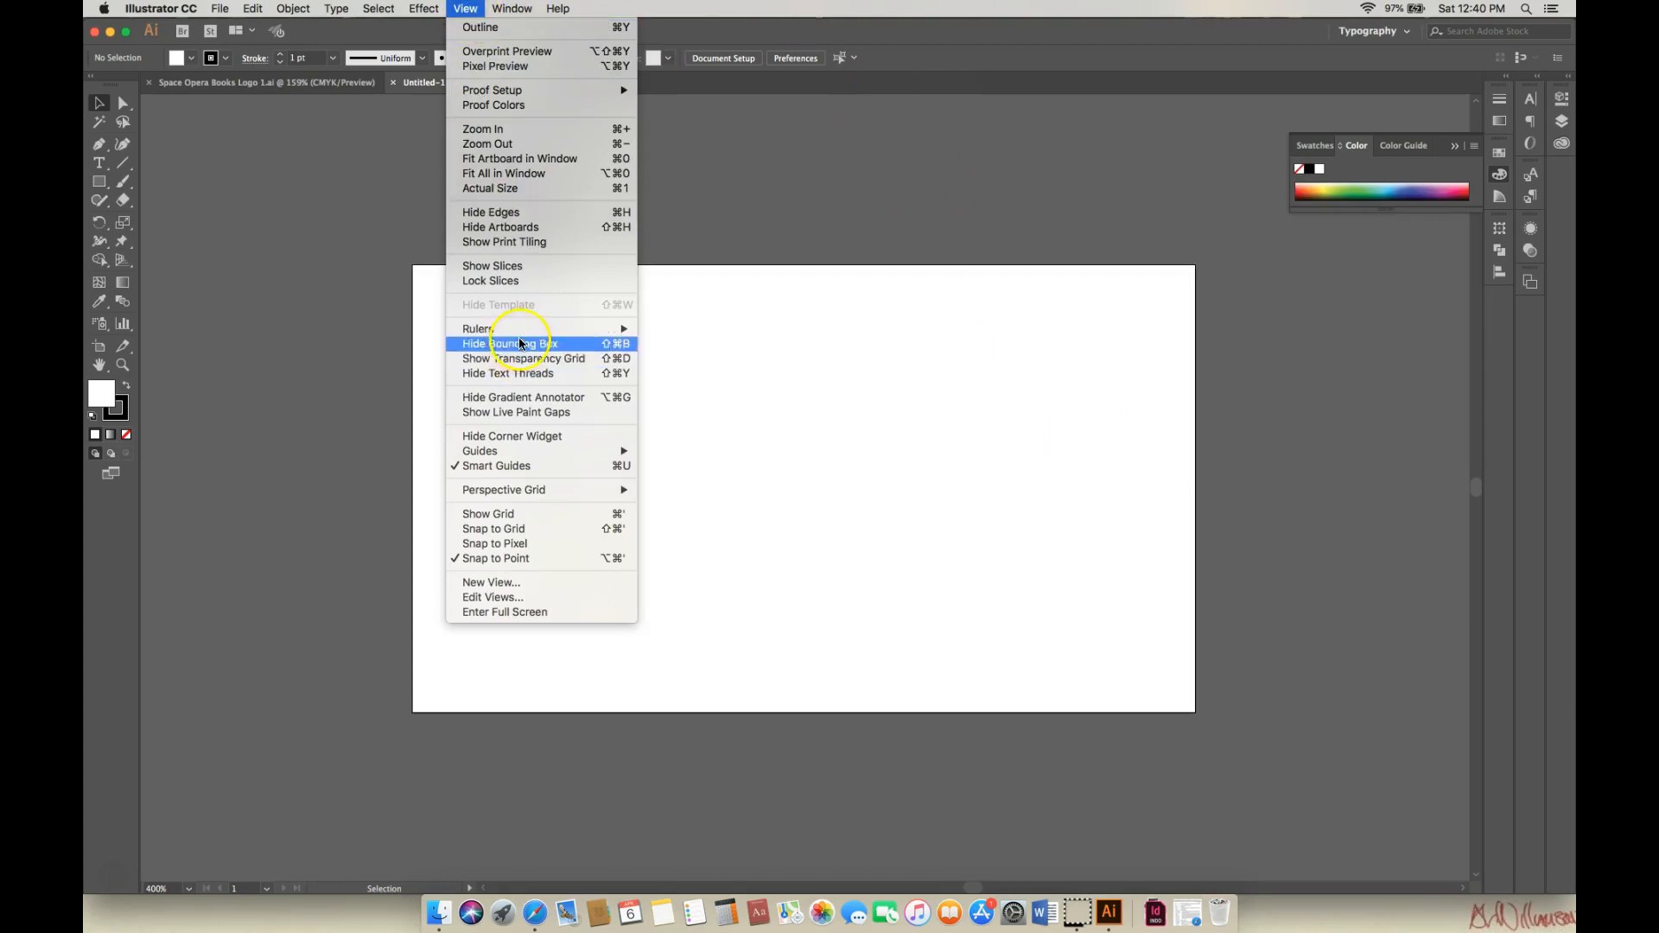
mouse_move(526, 335)
left_click(665, 330)
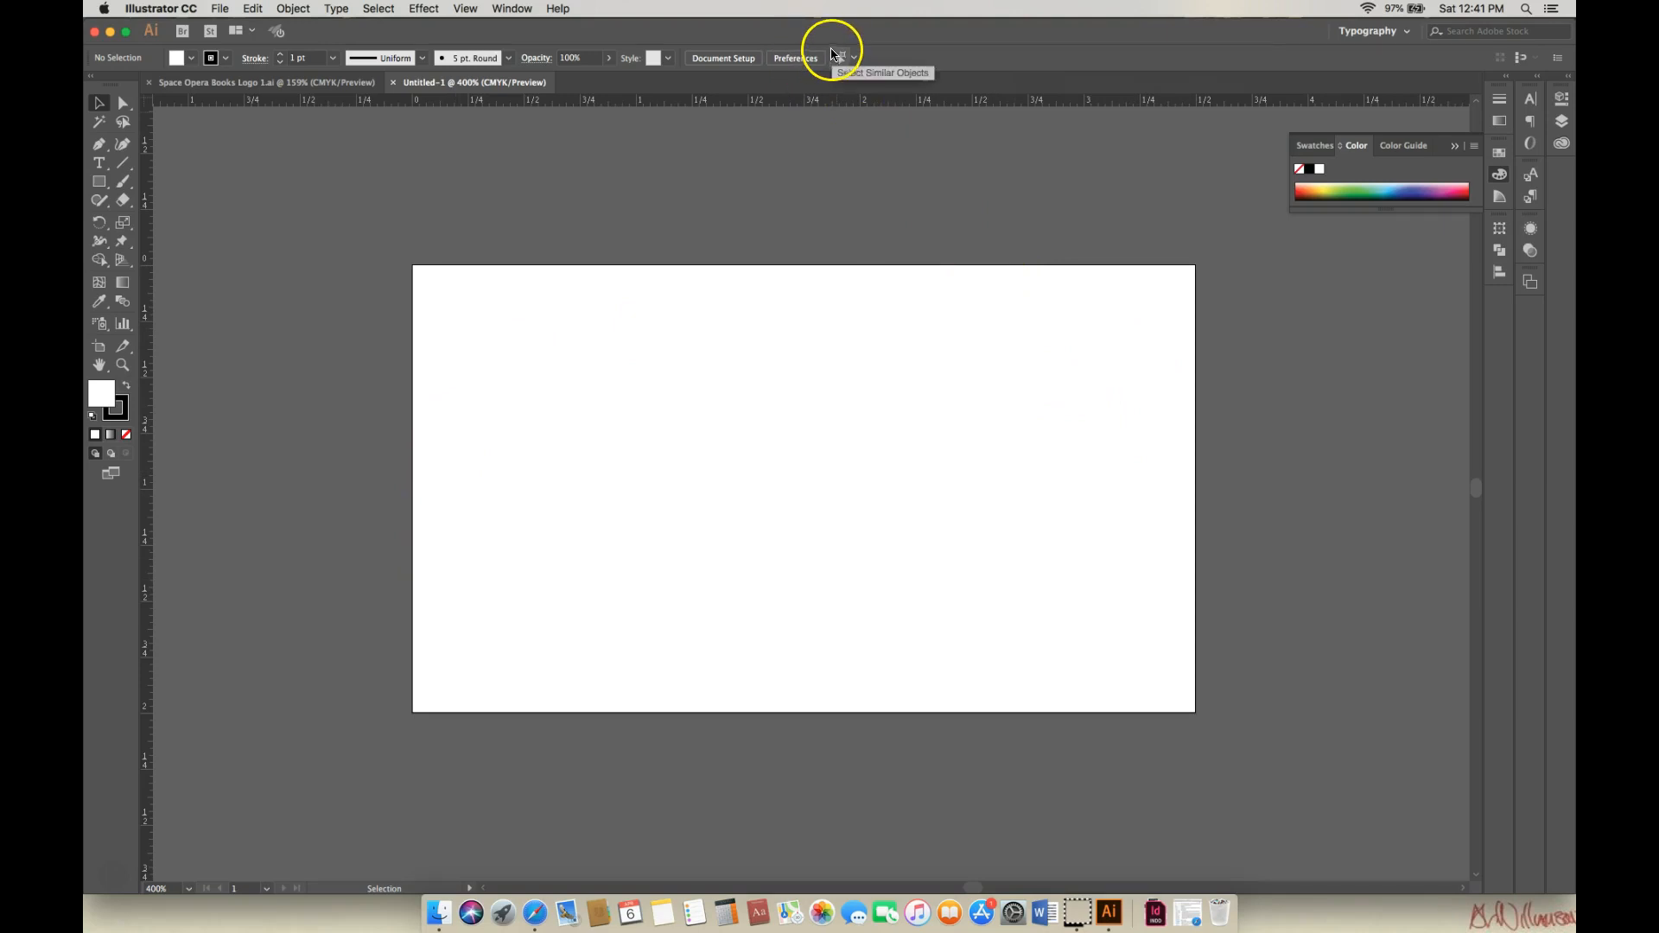
Open Document Setup and switch to artboard editing for the 3.5 × 2 in card.
left_click(740, 60)
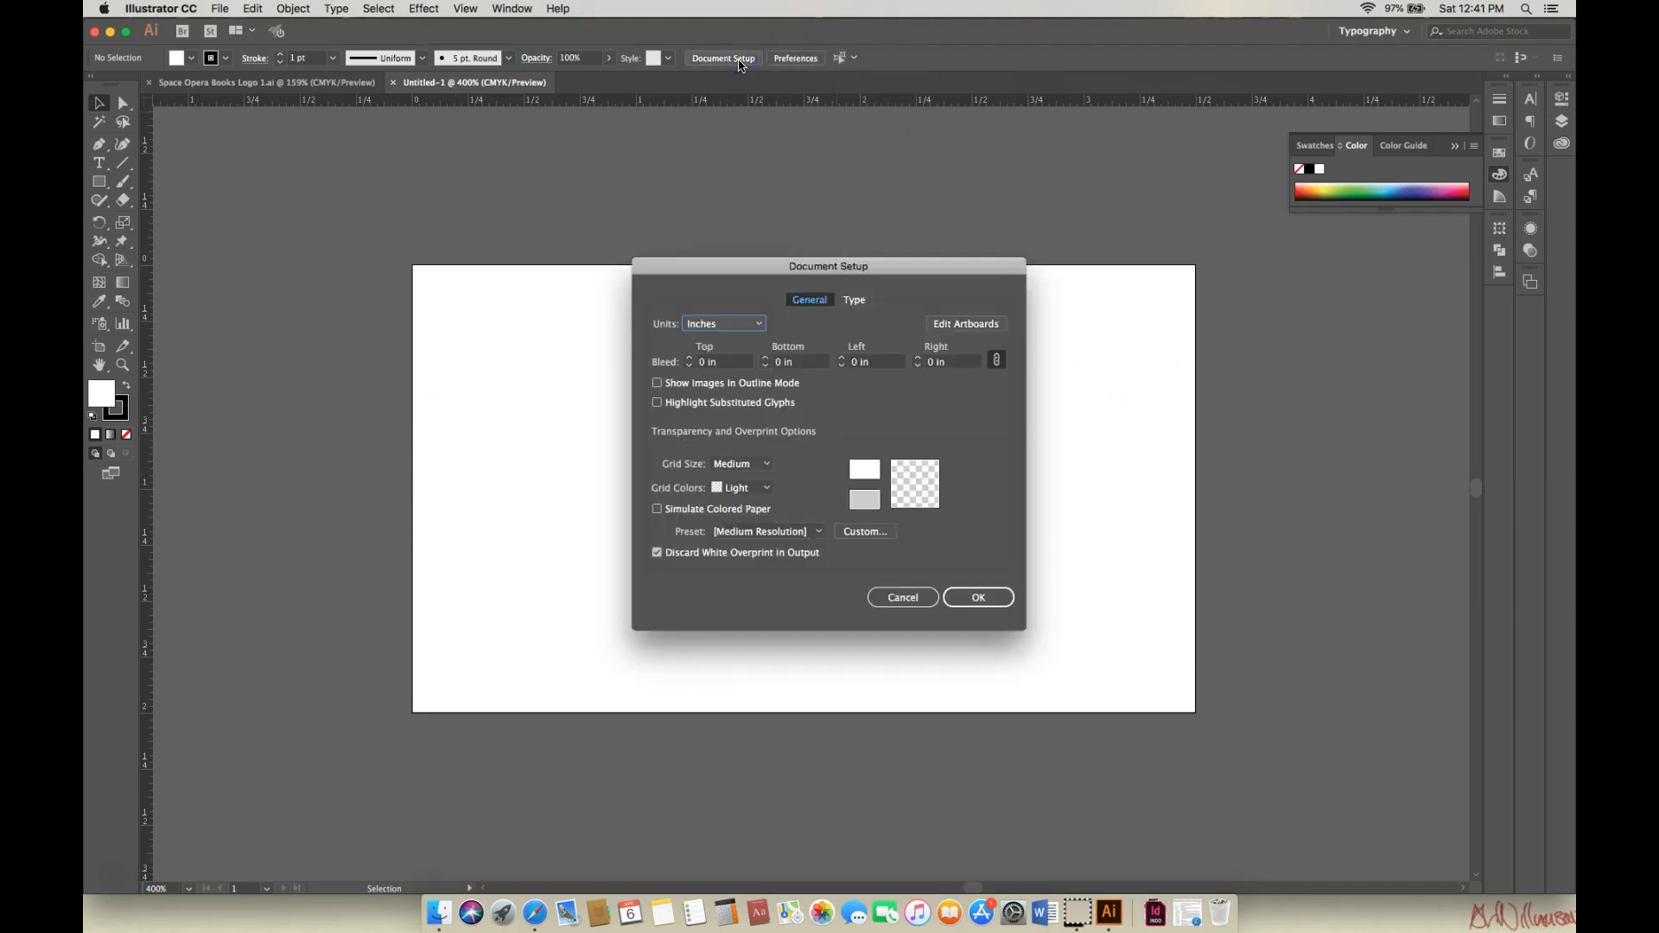
left_click_drag(945, 266, 1041, 243)
left_click(1068, 299)
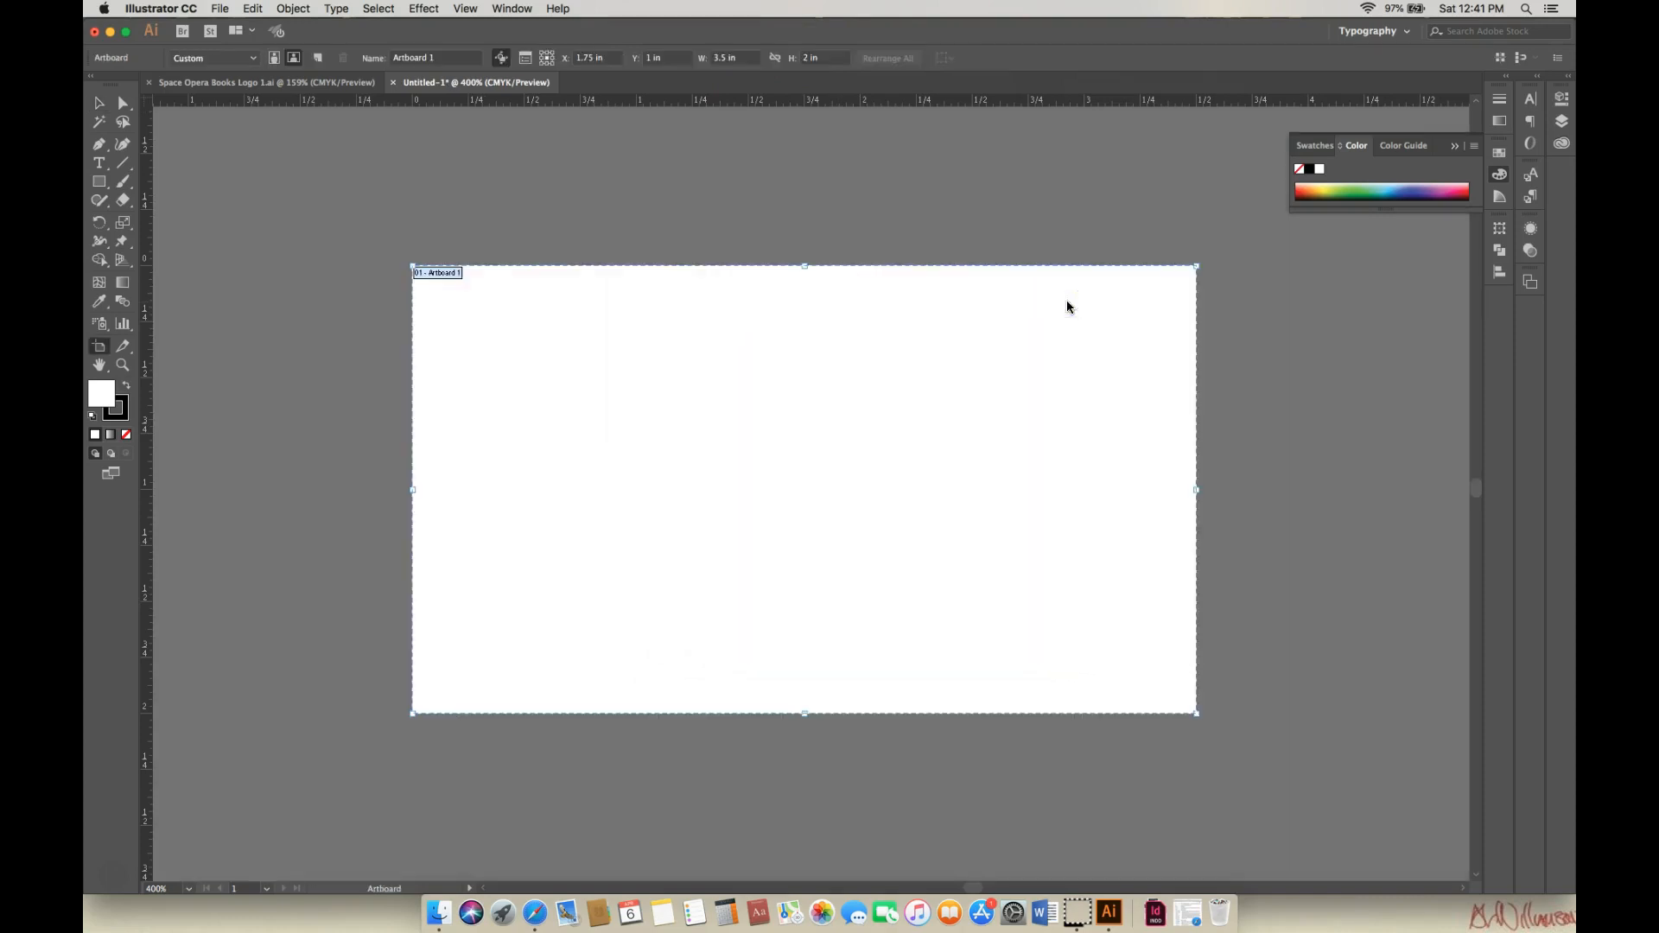
left_click(704, 120)
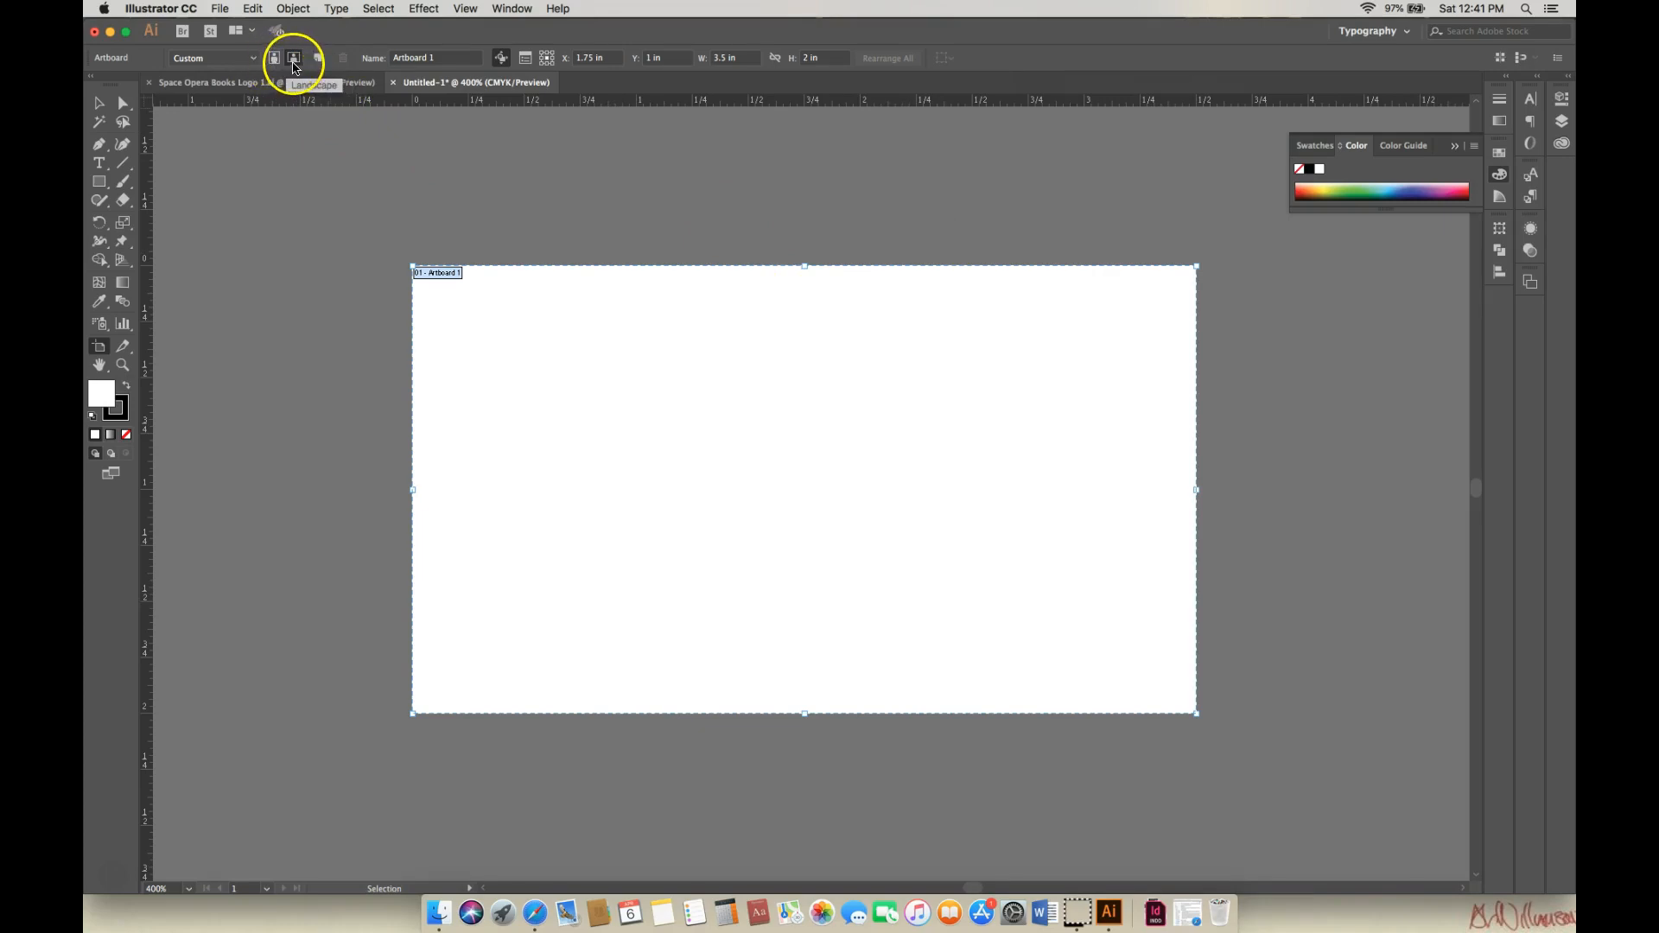
Turn Artboard 1 portrait at 2 × 3.5 in and add a matching Artboard 2 beside it.
left_click(275, 60)
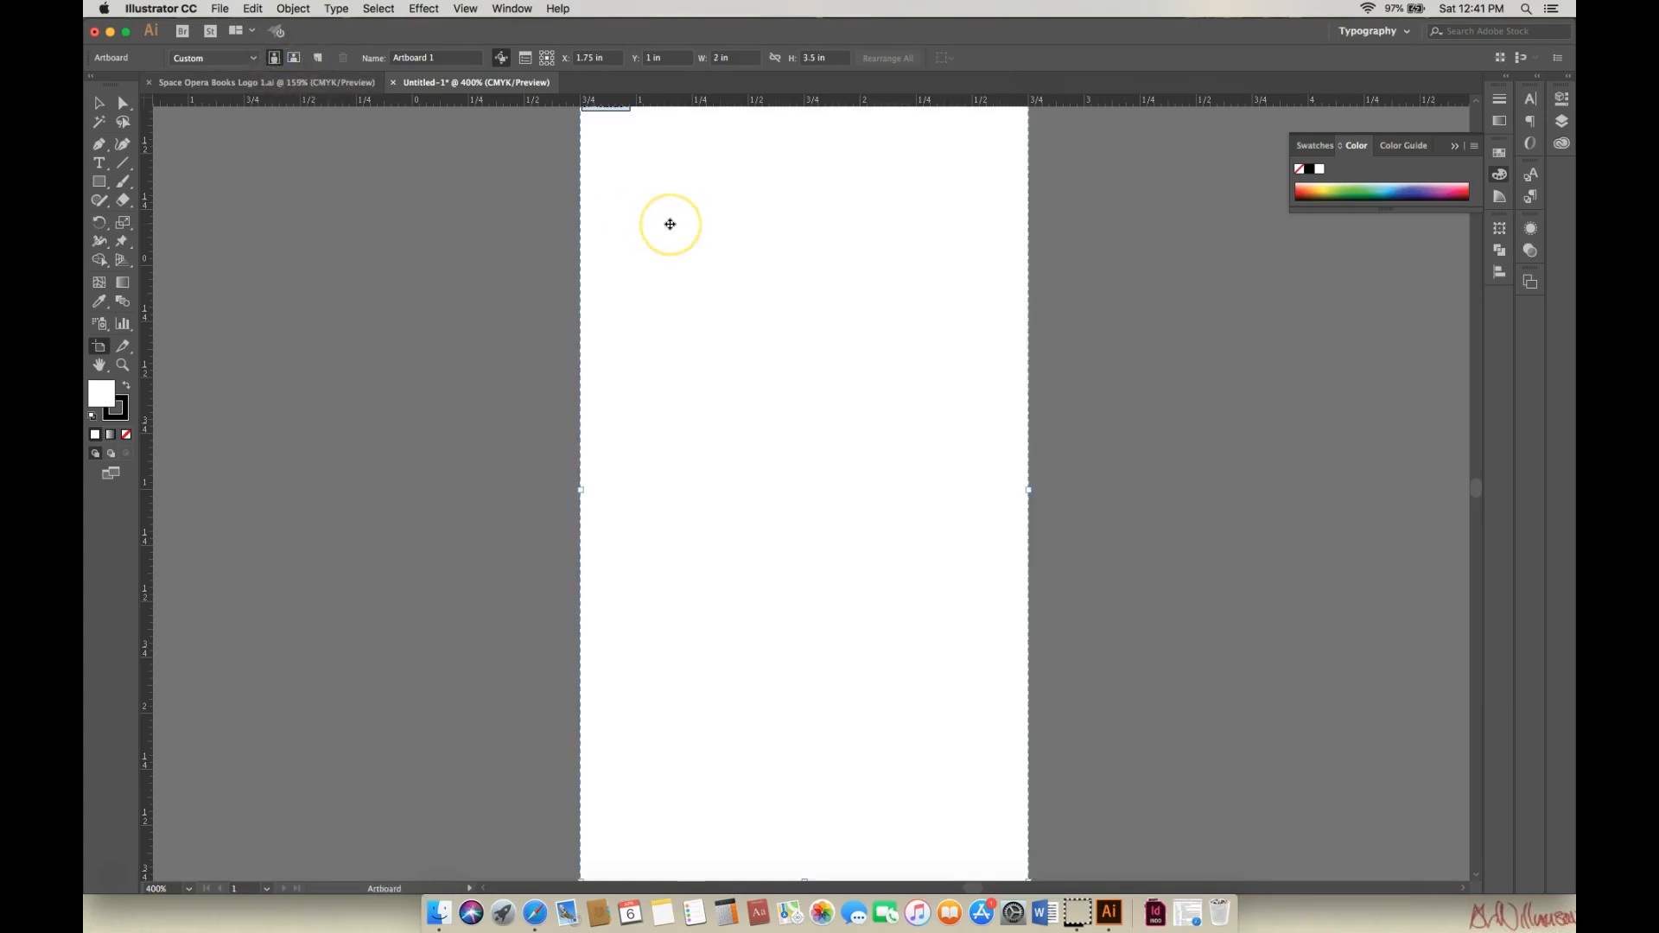
key("super+minus")
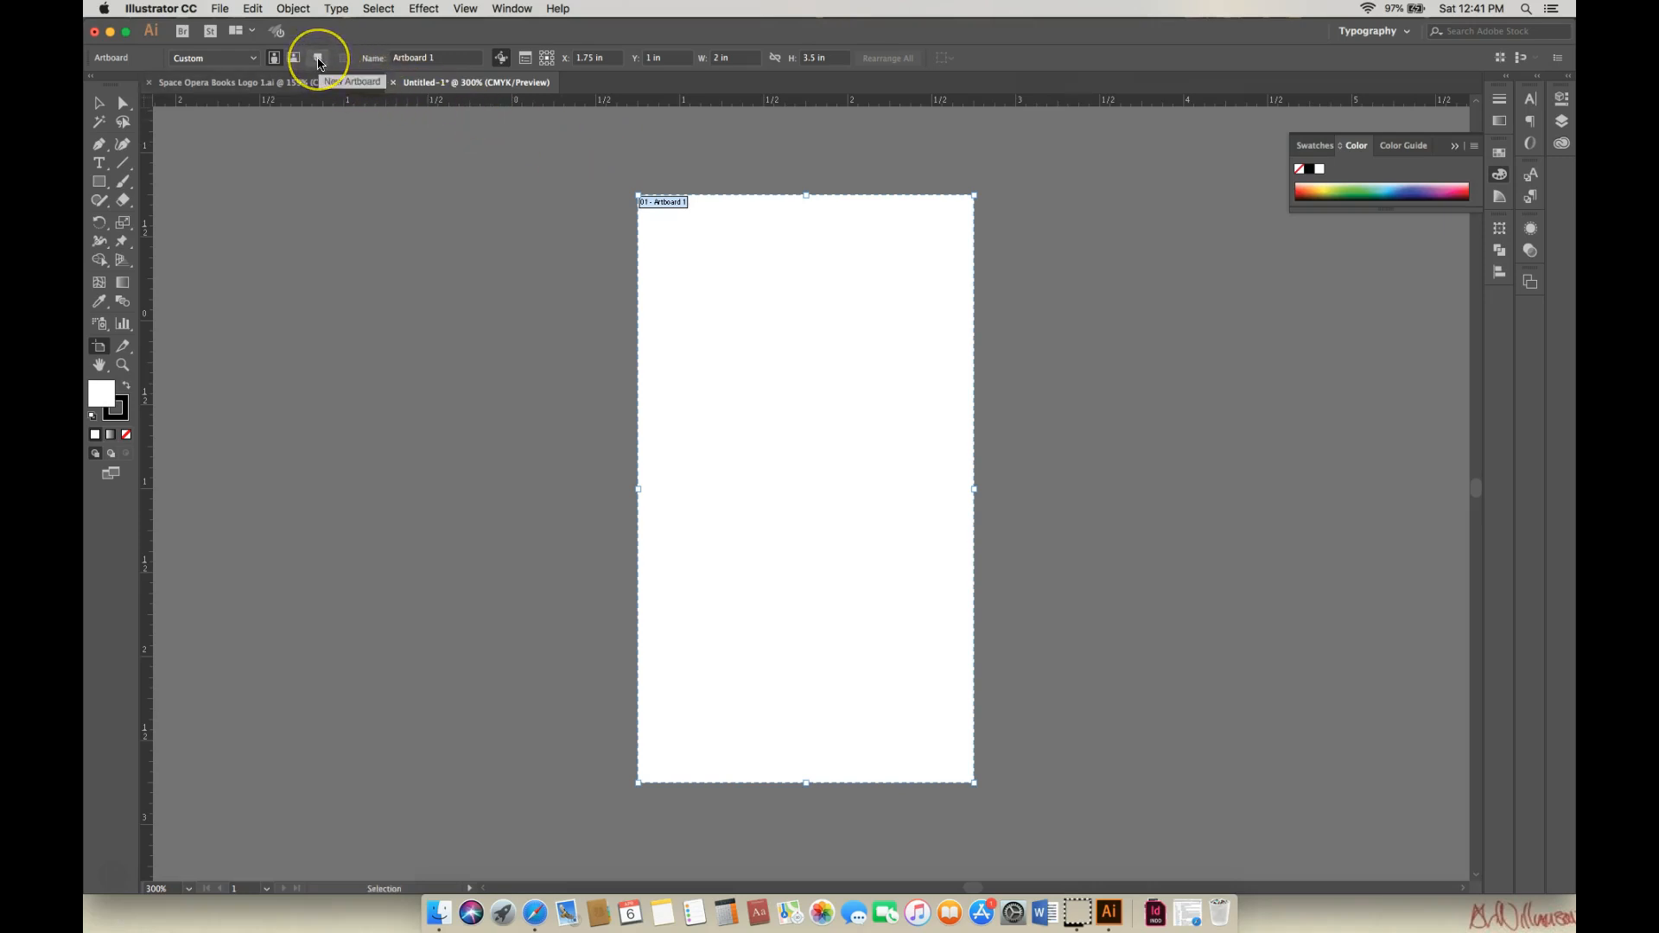
left_click(318, 58)
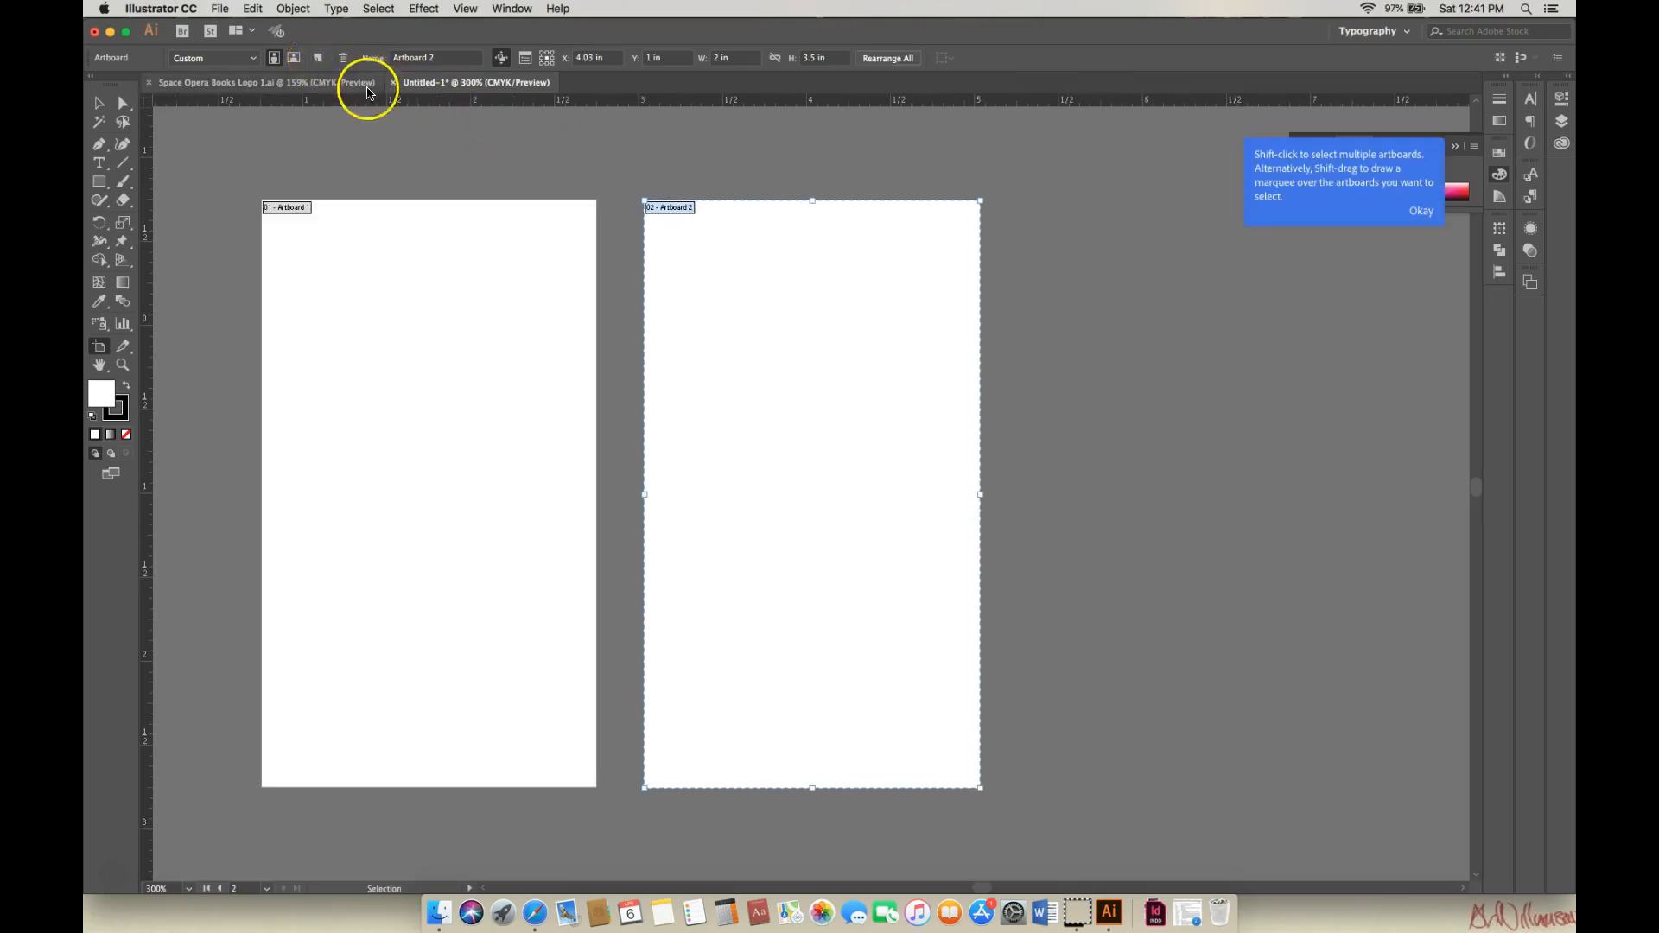
left_click(1422, 216)
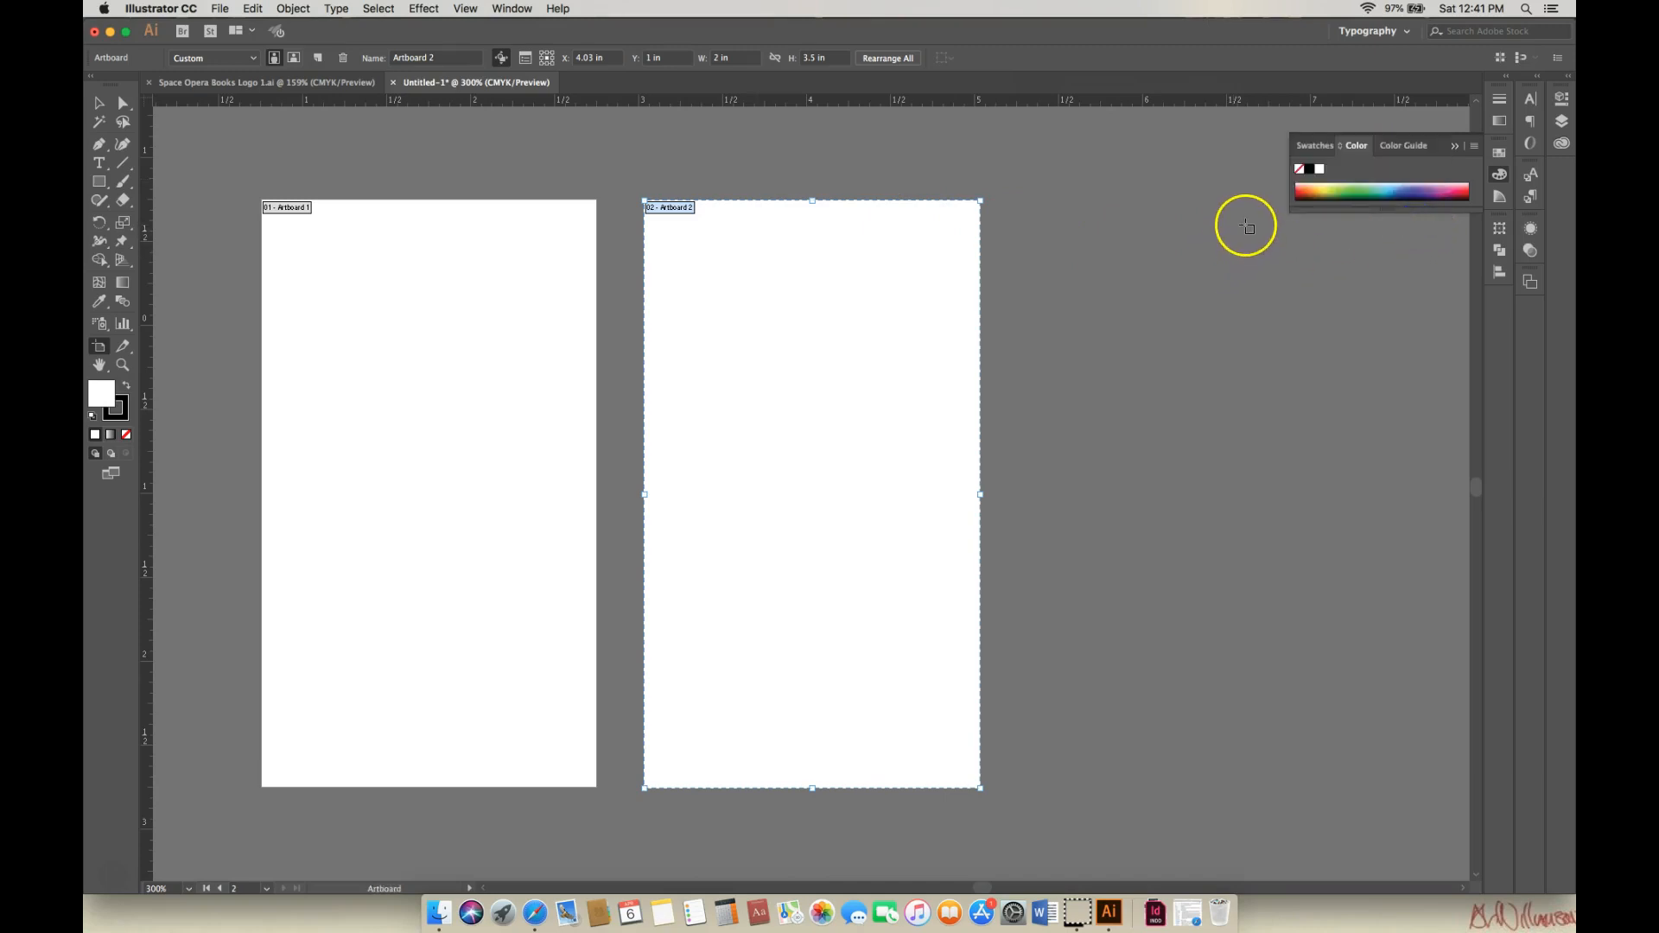
left_click(1455, 146)
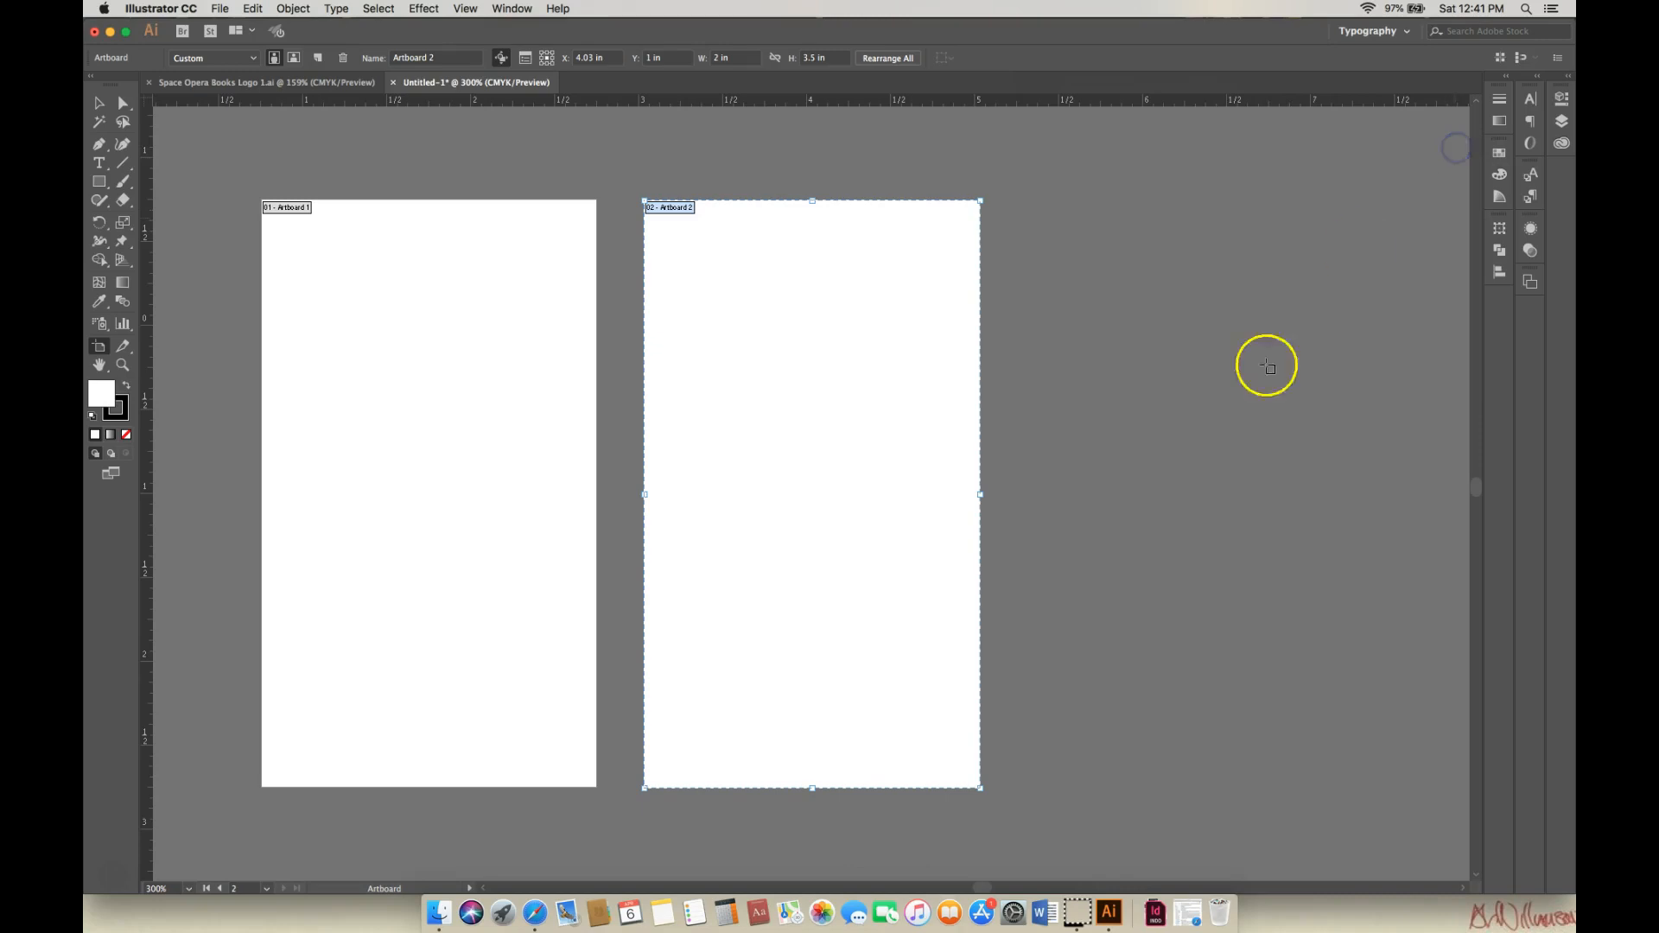
left_click_drag(982, 892, 976, 893)
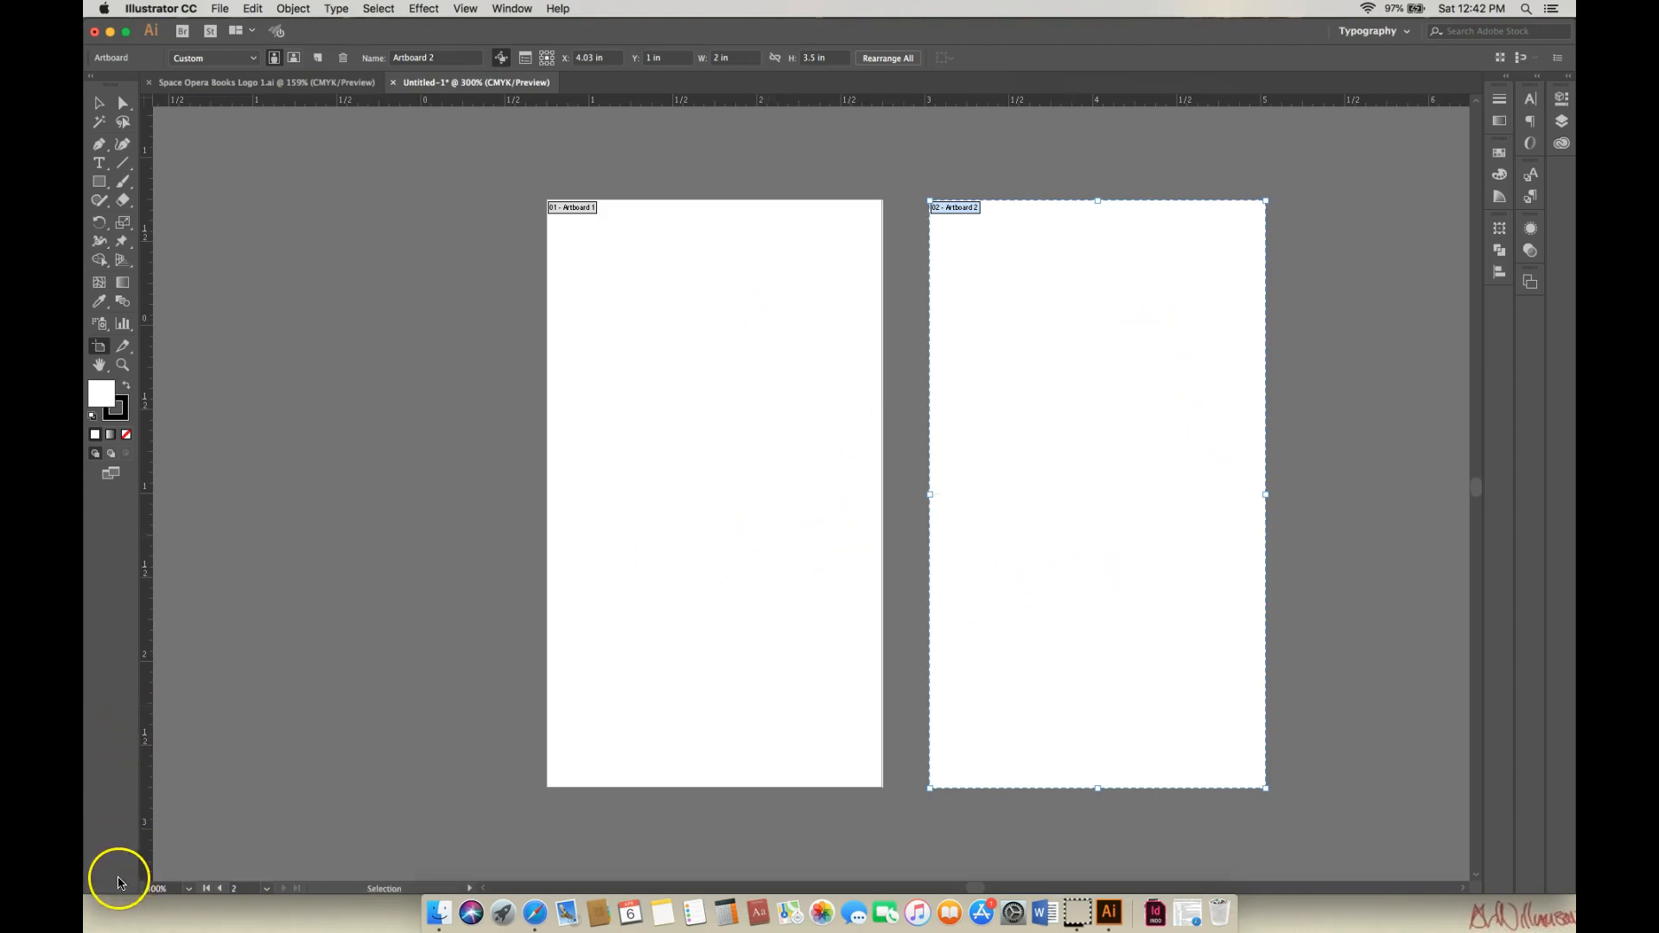
left_click(118, 882)
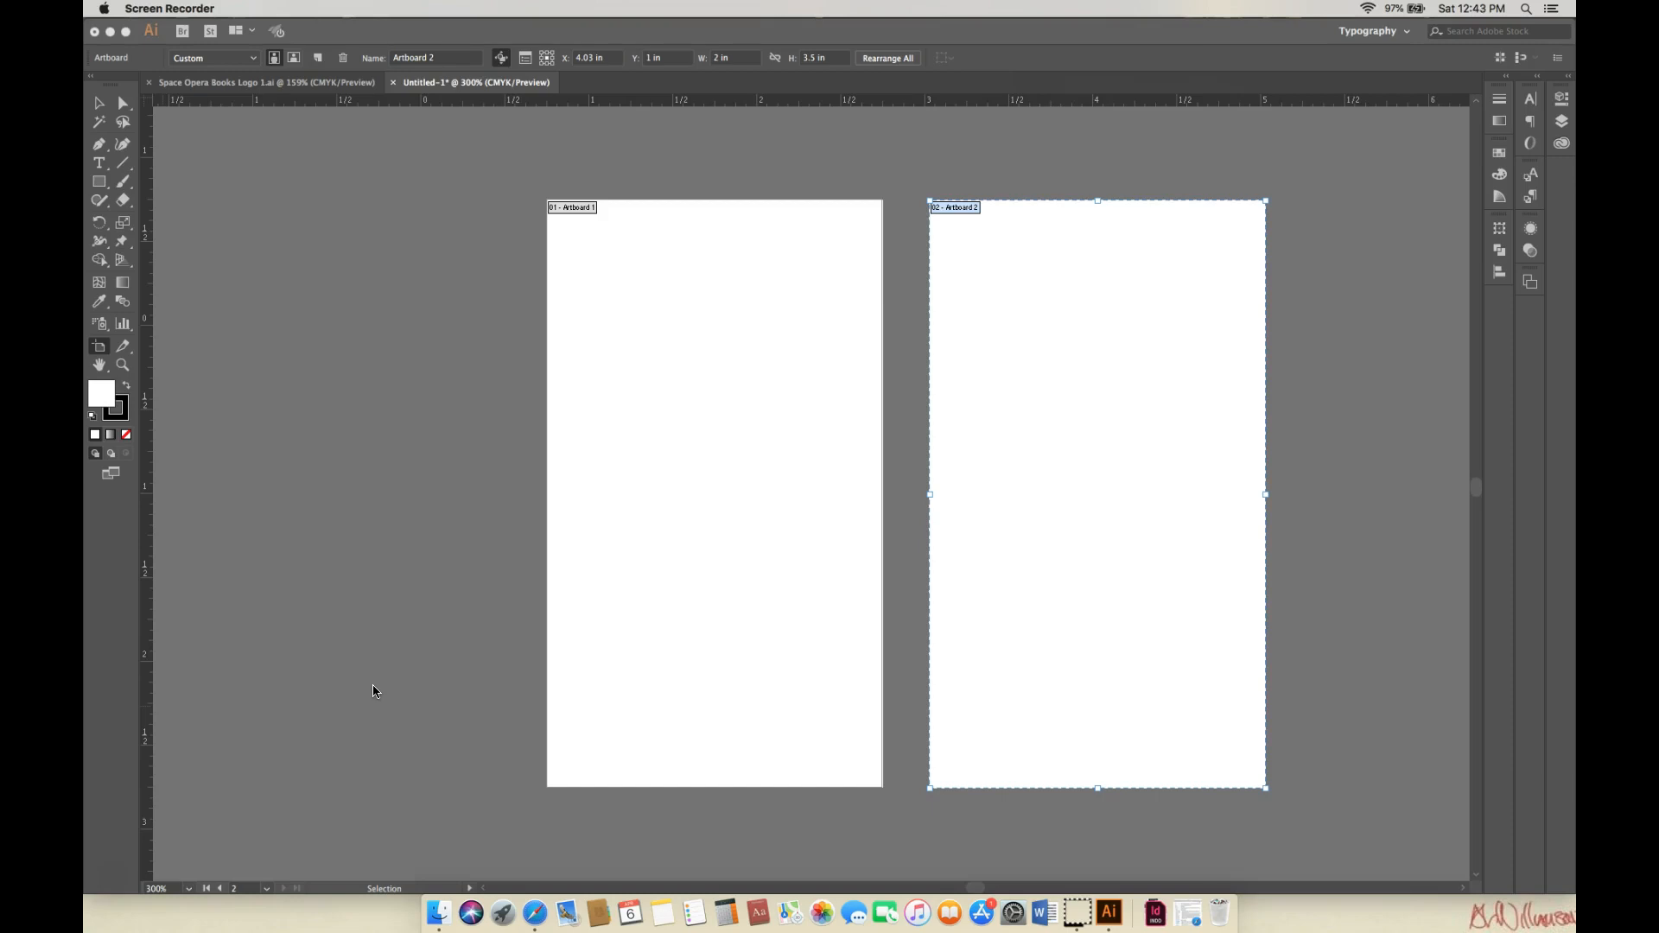
View the Space Opera Books logo, return to Untitled-1, and exit artboard editing with the Selection tool.
left_click(292, 84)
left_click(291, 85)
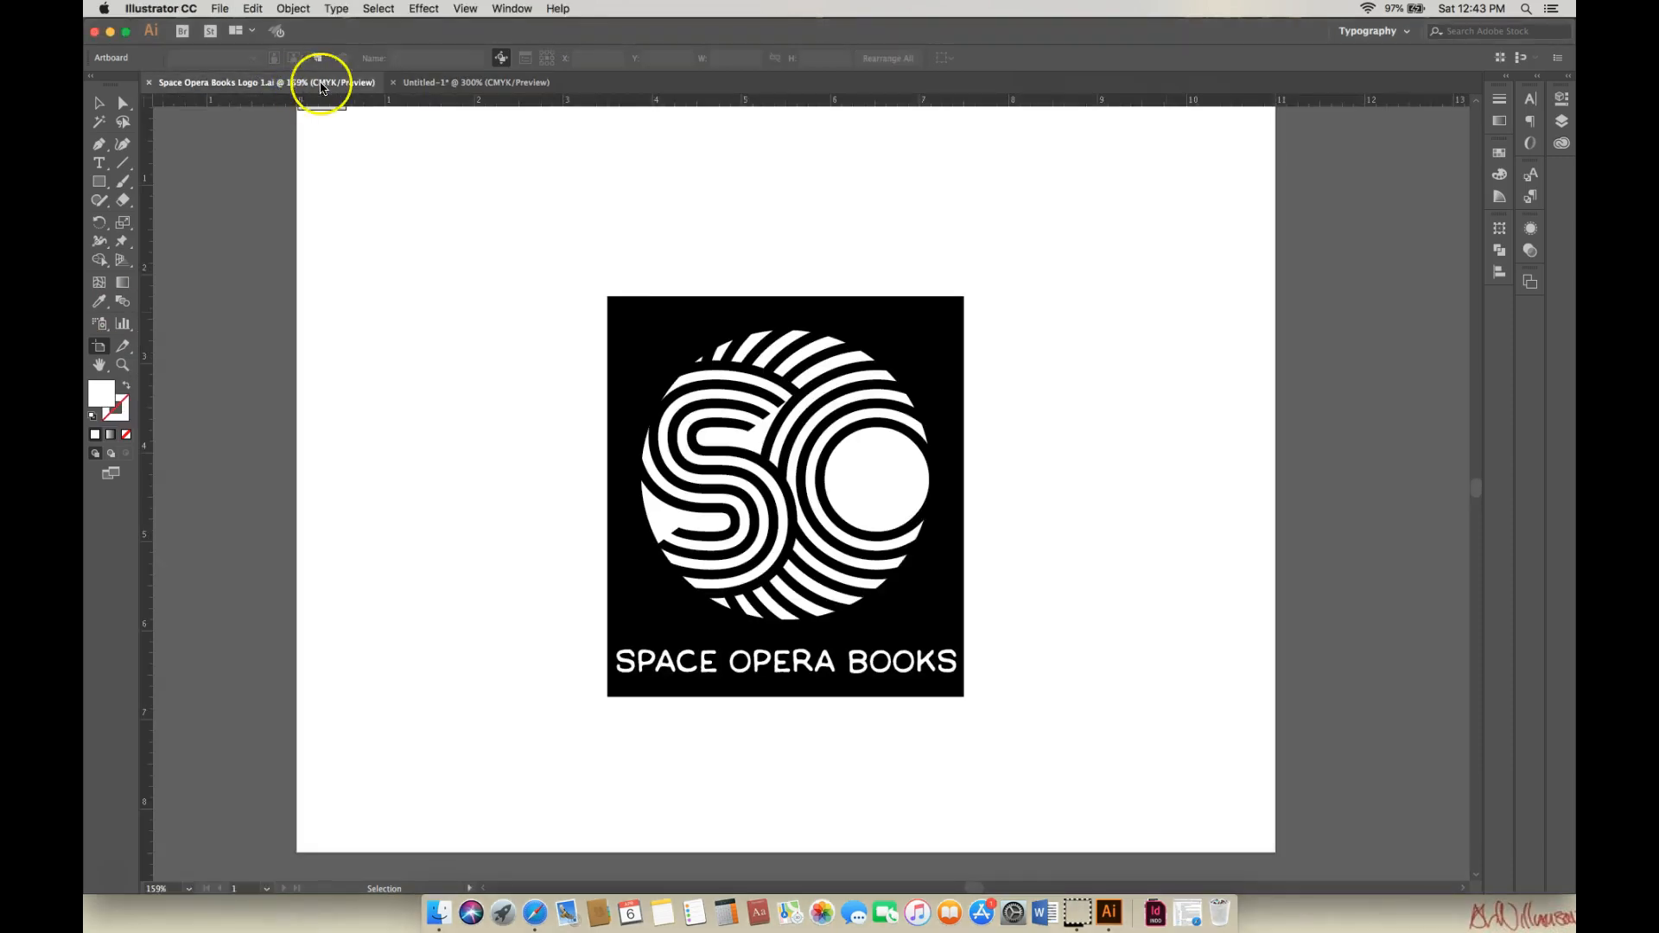
left_click(434, 85)
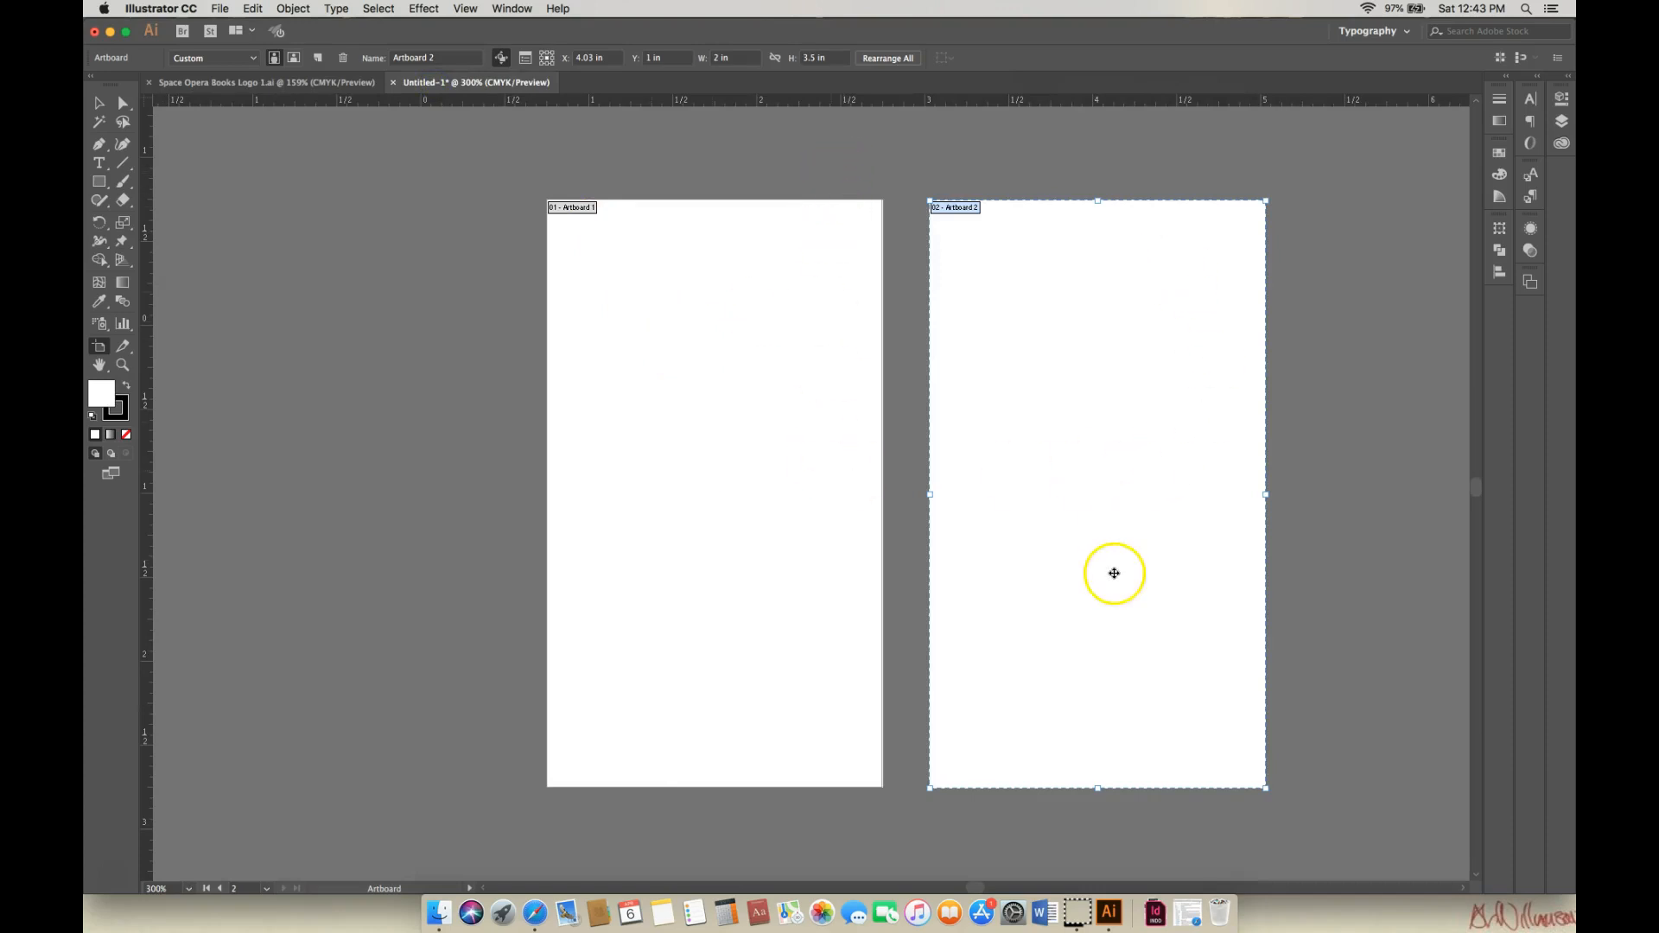
left_click(96, 104)
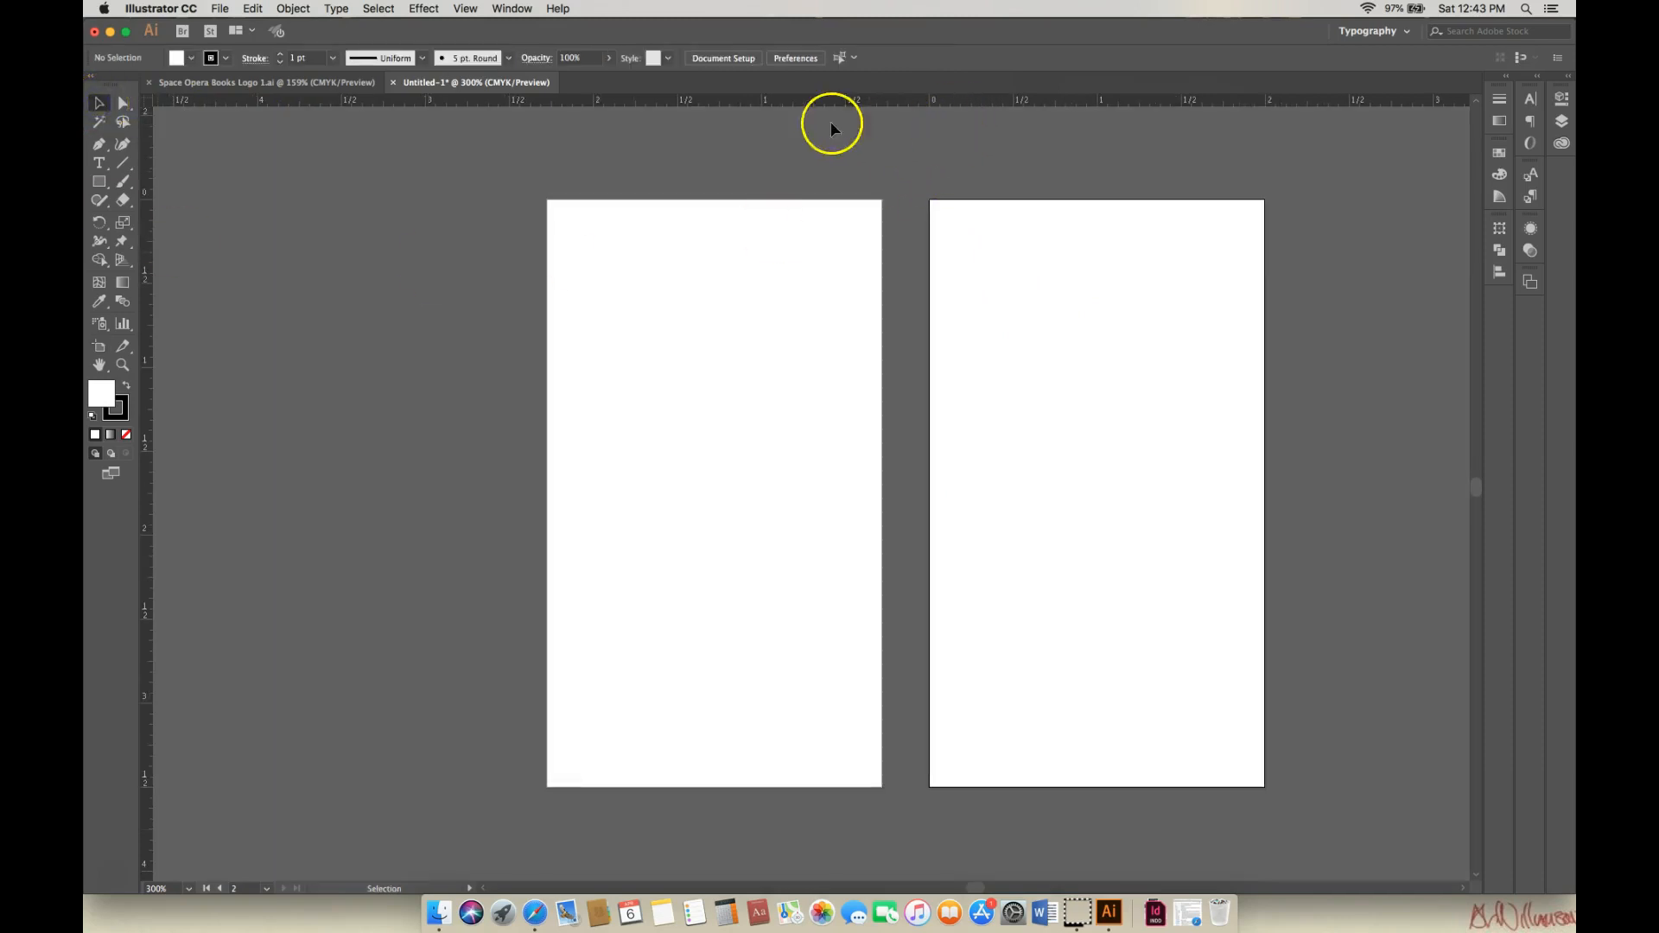
Drag horizontal guides to the artboards' top and bottom edges and across their middle.
left_click_drag(811, 102, 812, 131)
left_click_drag(810, 198, 809, 201)
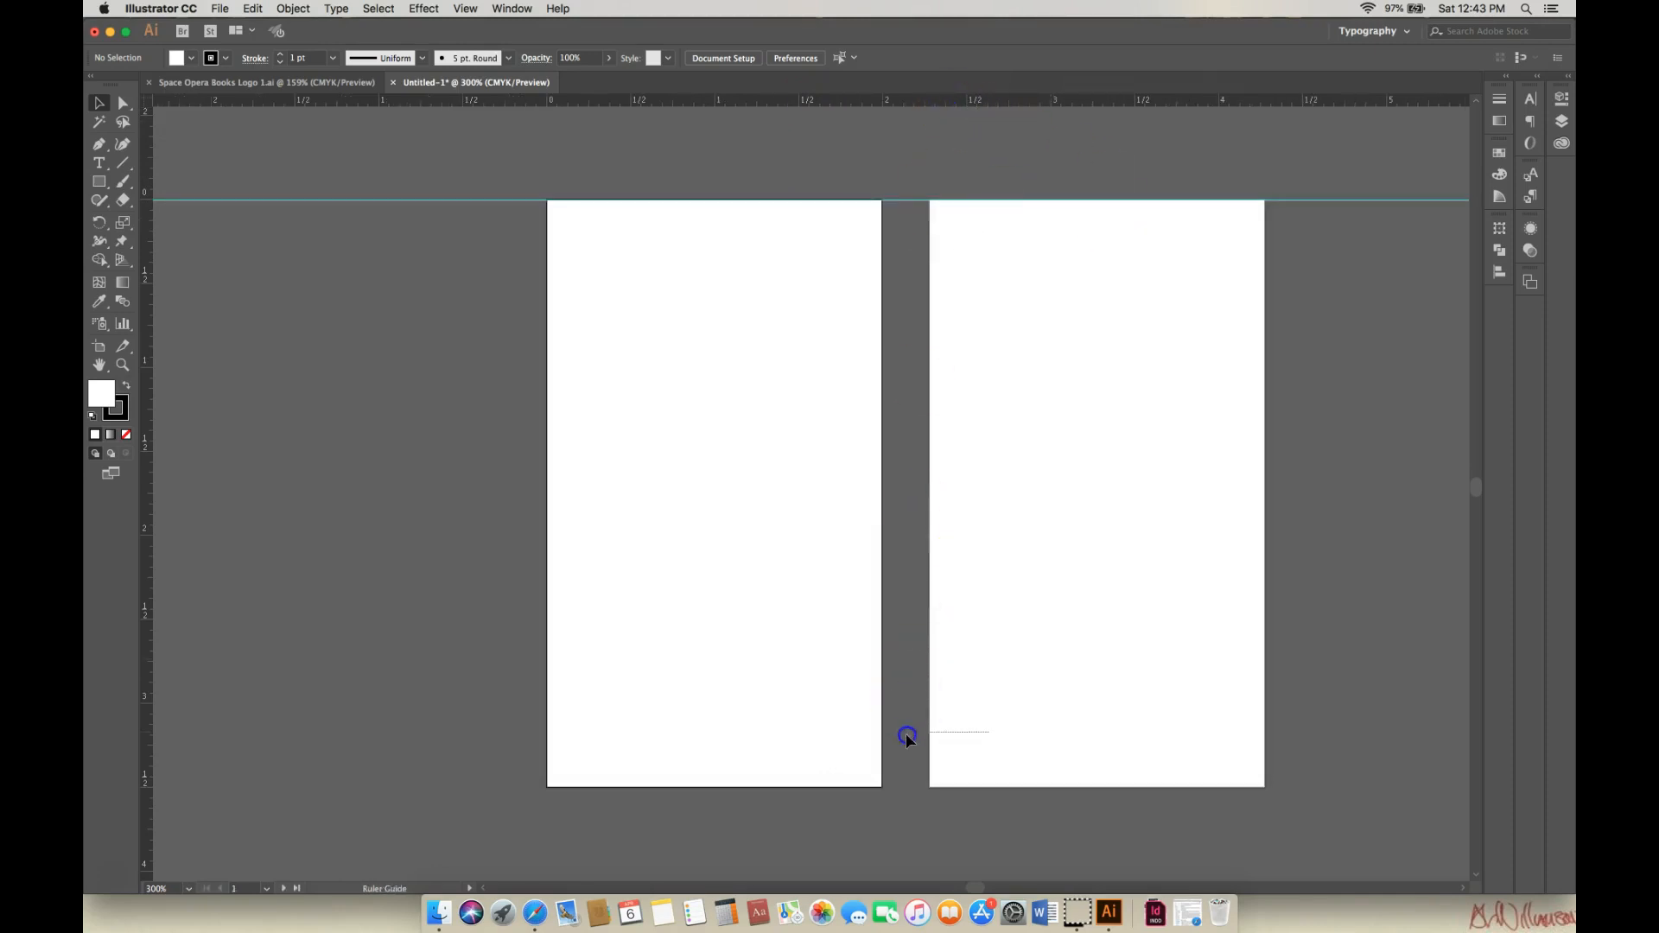
left_click_drag(901, 819, 900, 786)
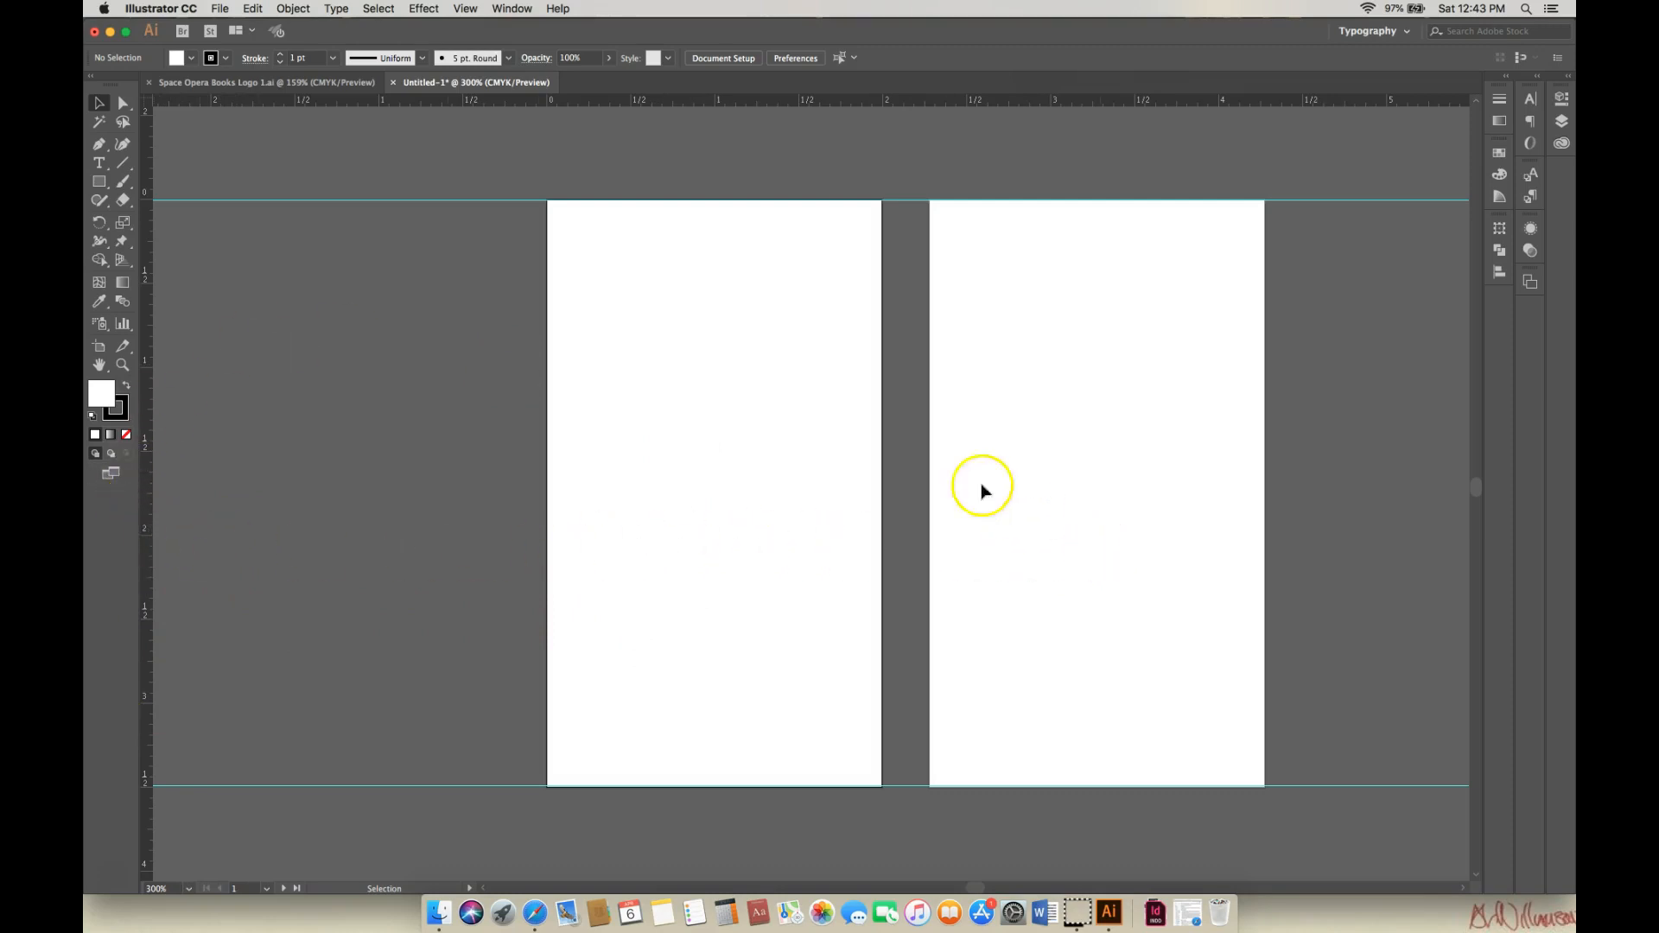
left_click_drag(745, 101, 747, 129)
left_click_drag(754, 298, 744, 532)
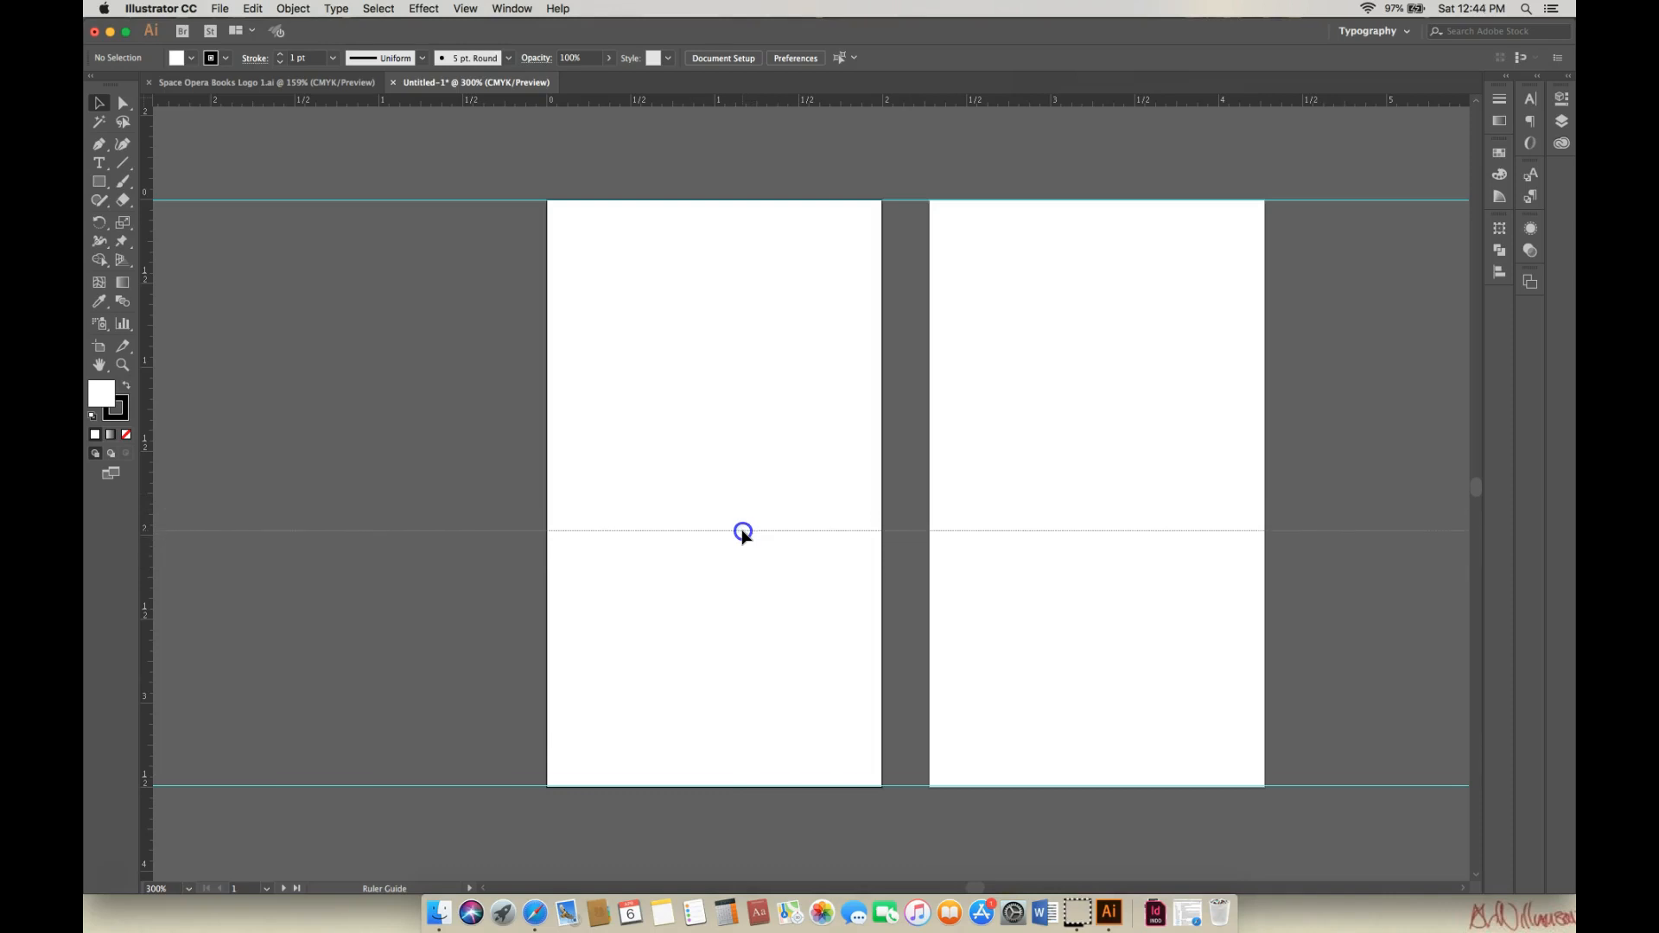
left_click_drag(743, 533, 743, 538)
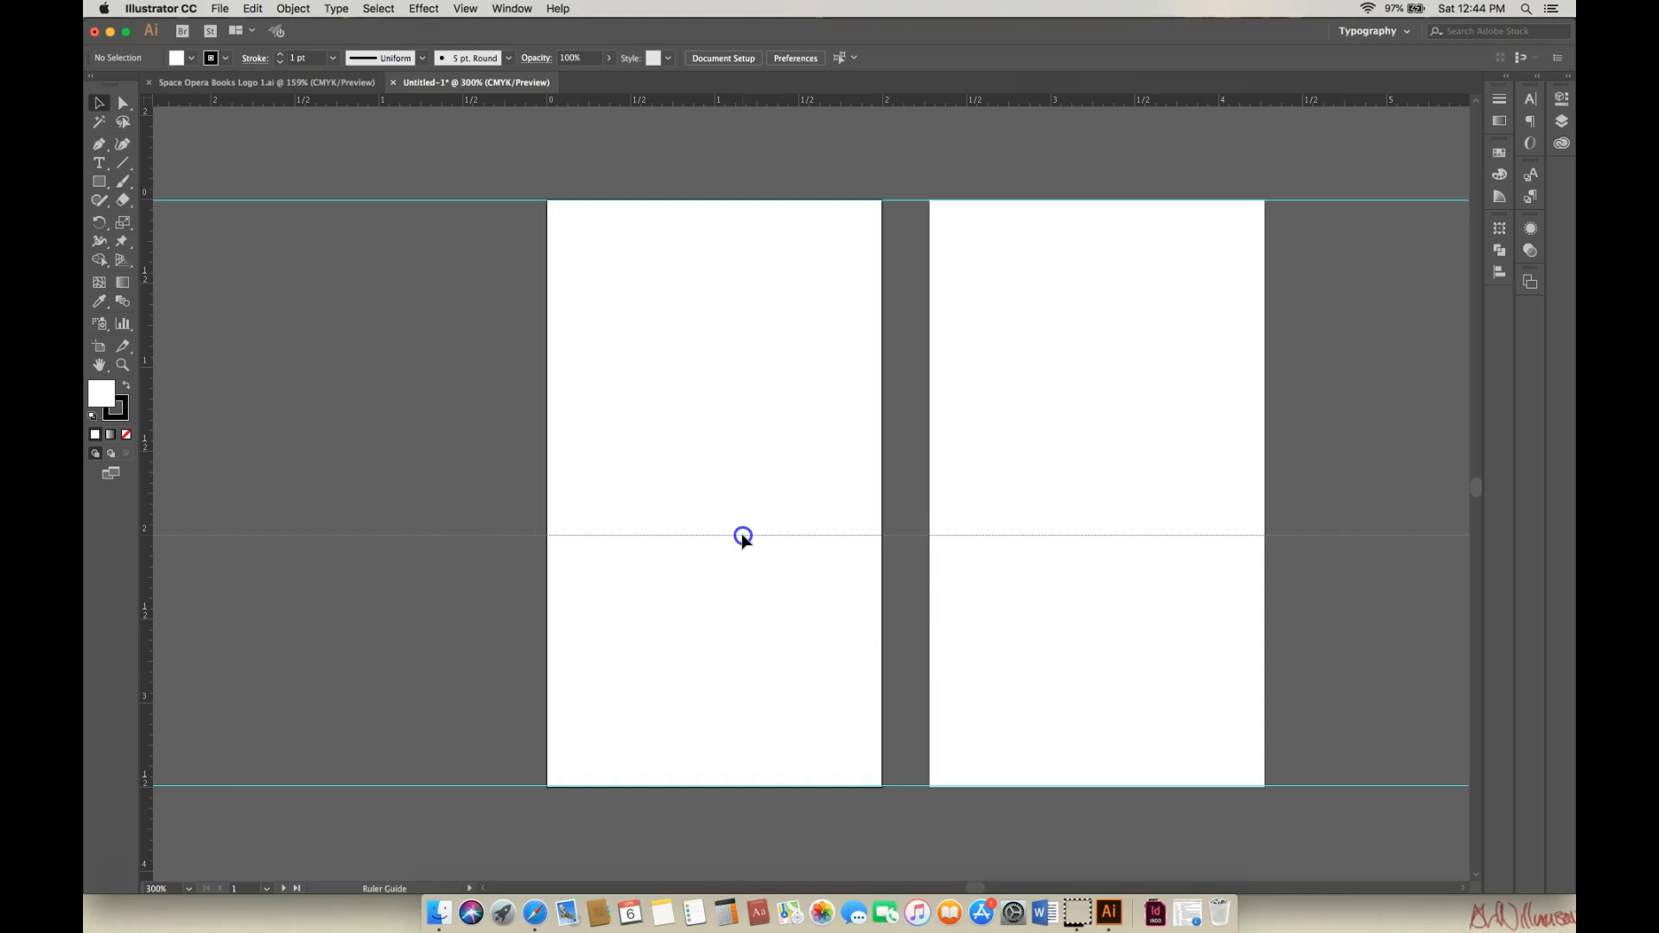
mouse_move(743, 537)
left_mouse_down()
mouse_move(740, 579)
mouse_move(741, 535)
left_mouse_up()
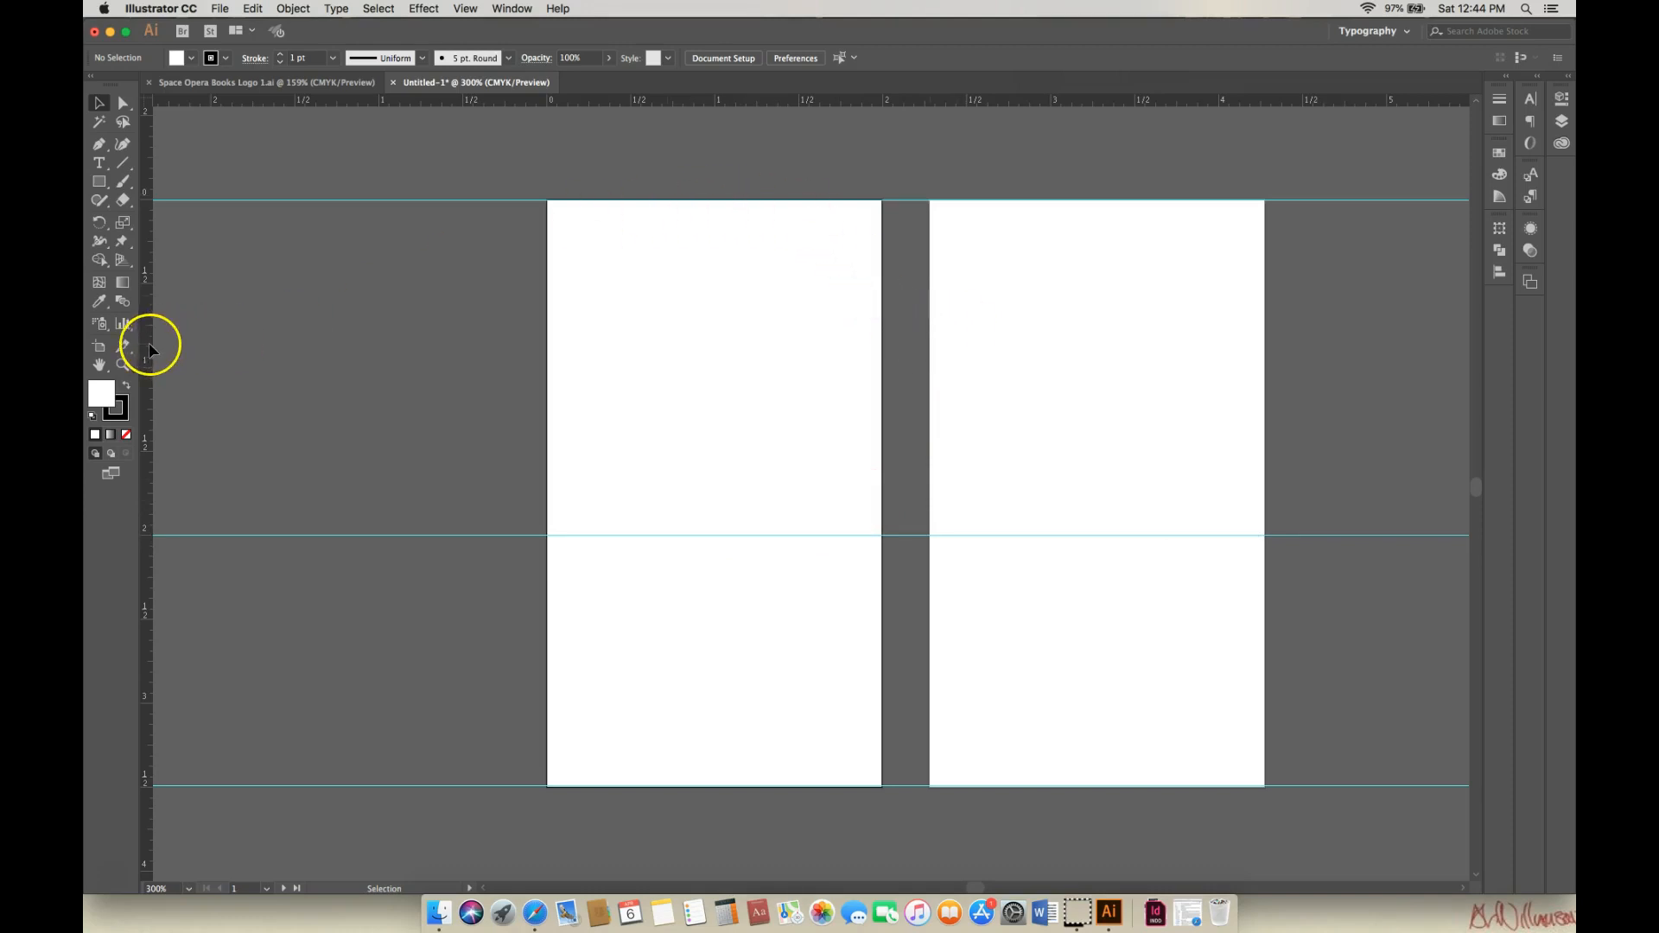
Drag vertical guides to the left and right edges of both artboard columns.
left_click_drag(545, 339, 546, 339)
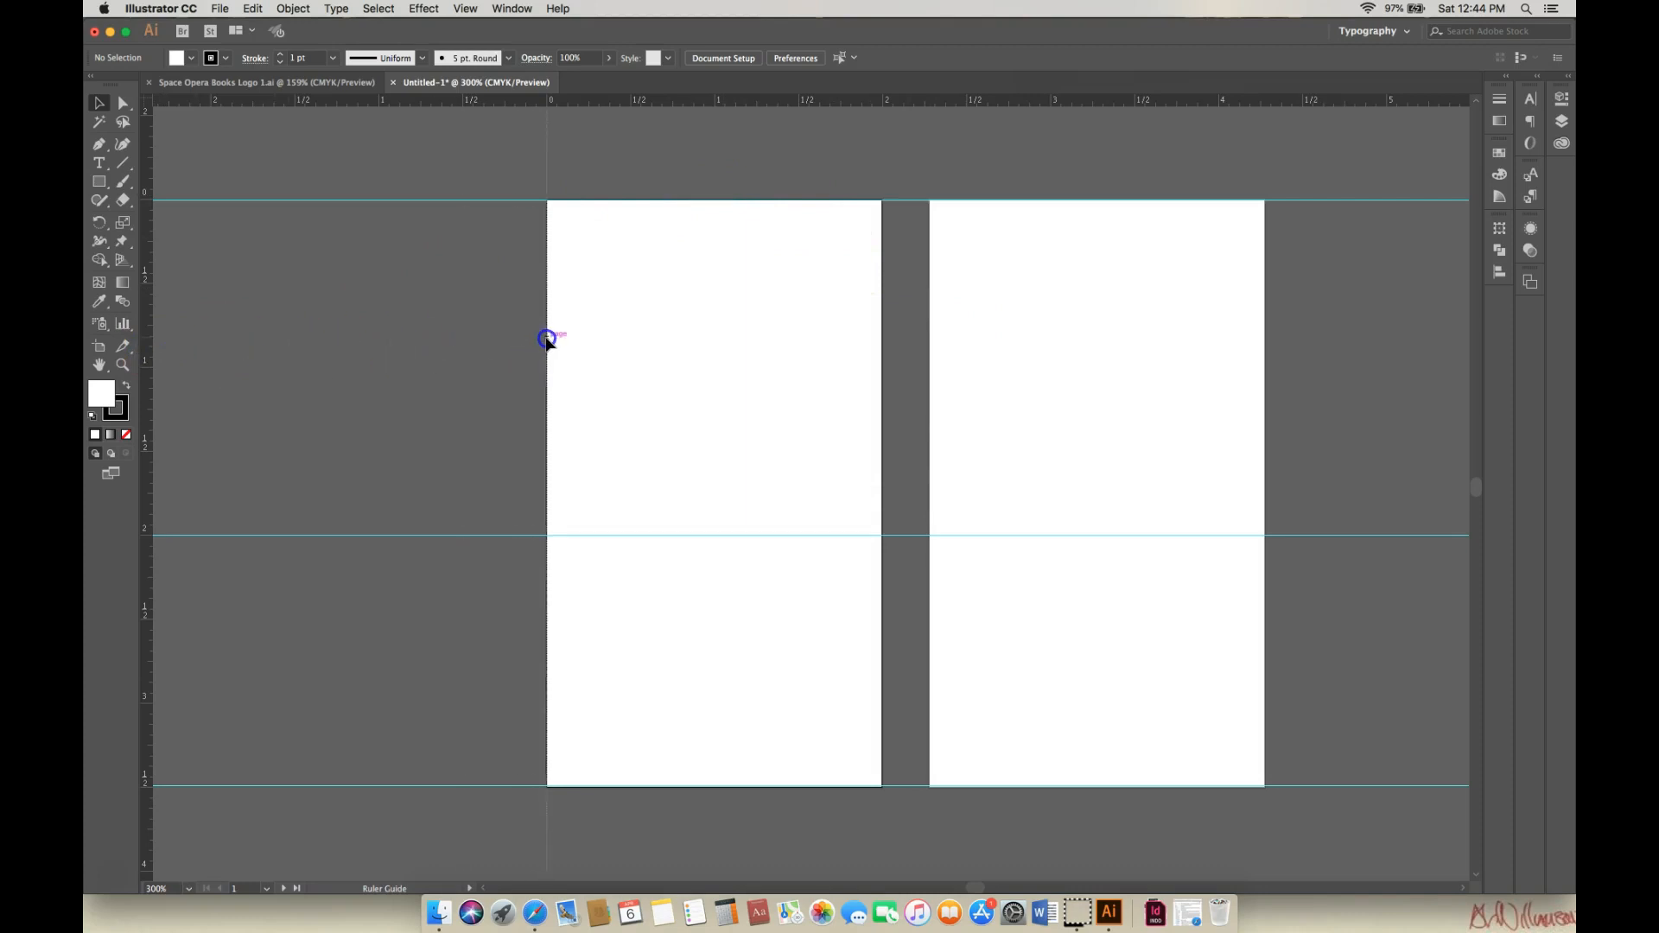
left_click_drag(148, 366, 882, 359)
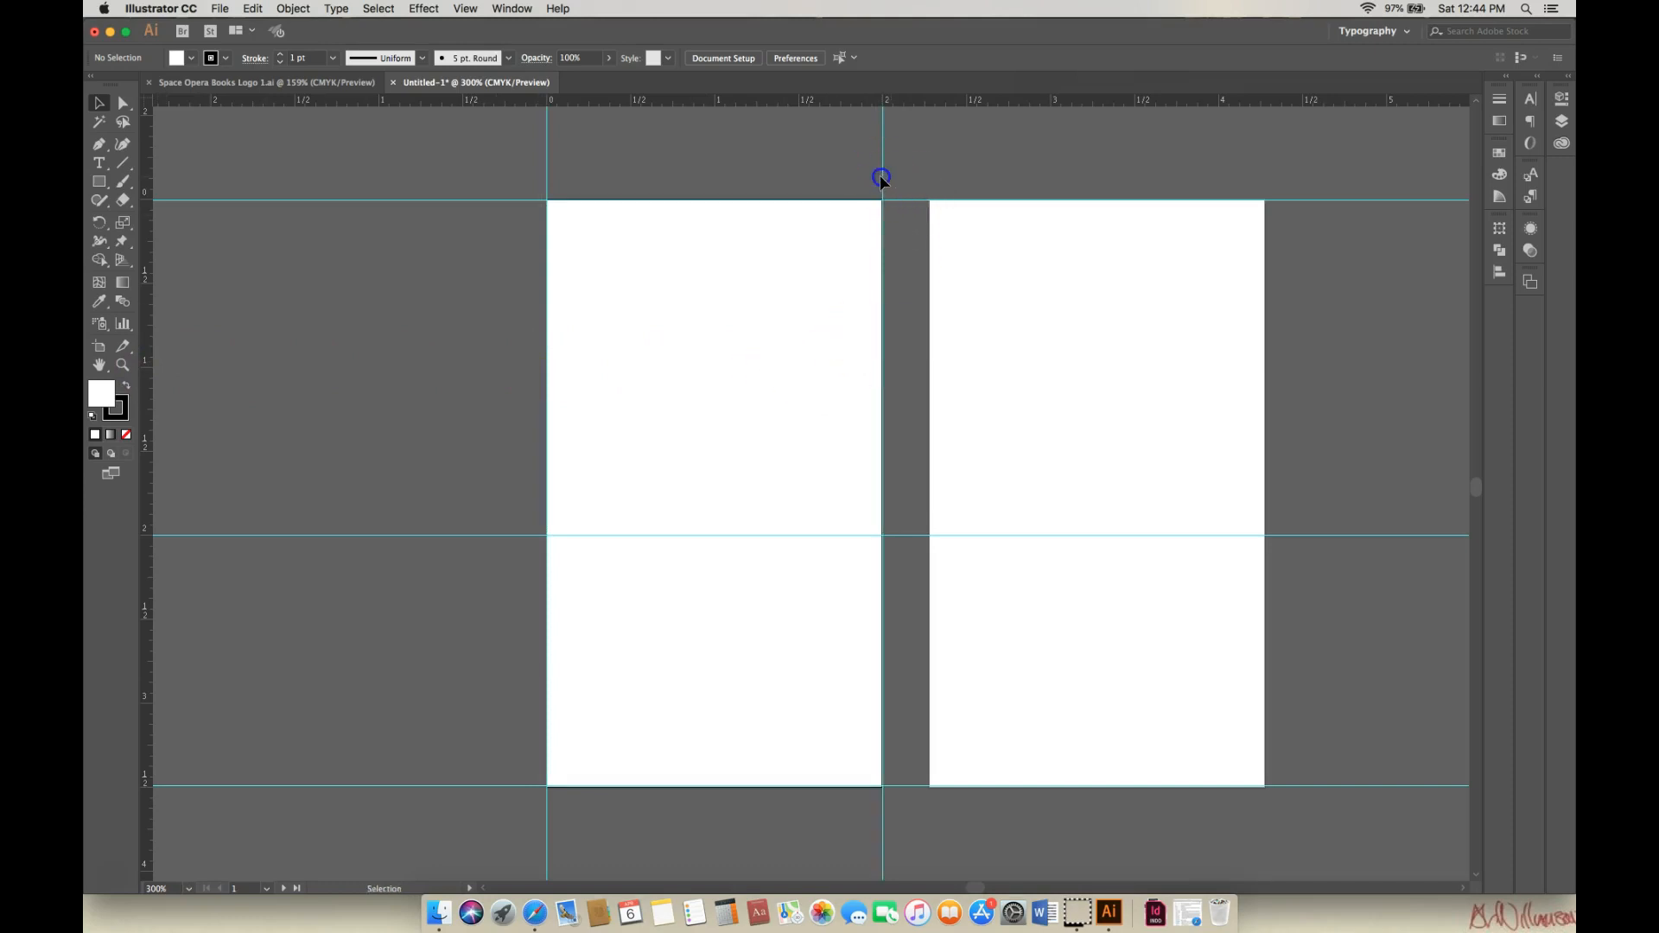
left_click_drag(149, 391, 148, 390)
left_click_drag(824, 372, 929, 367)
left_click_drag(150, 390, 442, 355)
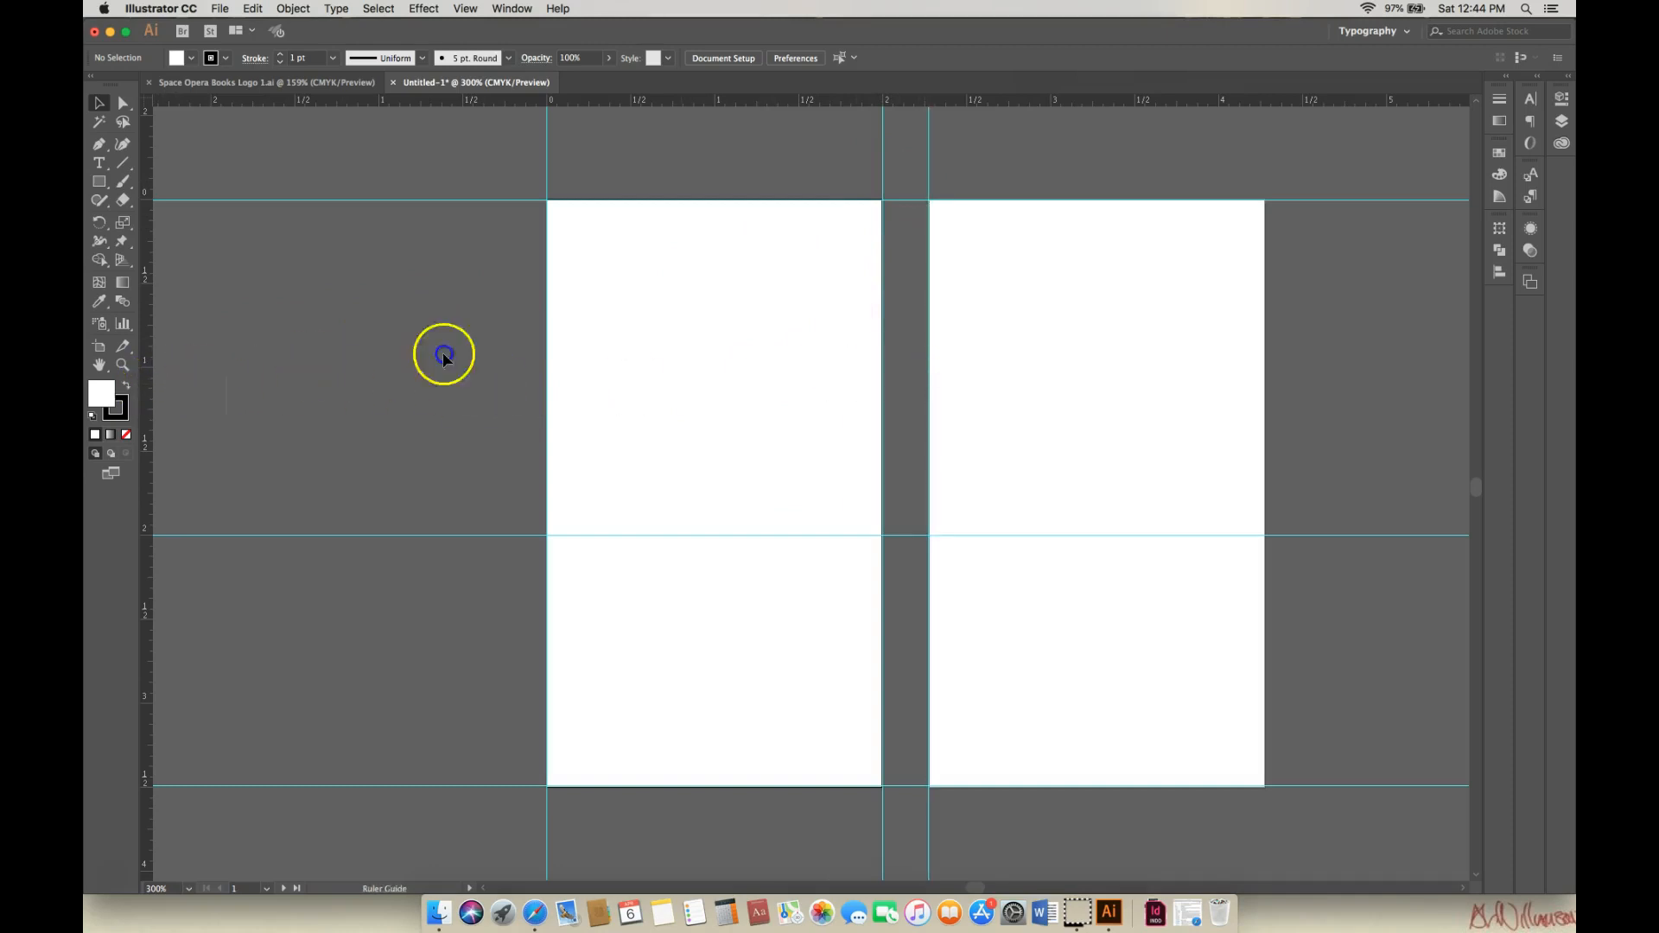
left_click_drag(1293, 347, 1264, 348)
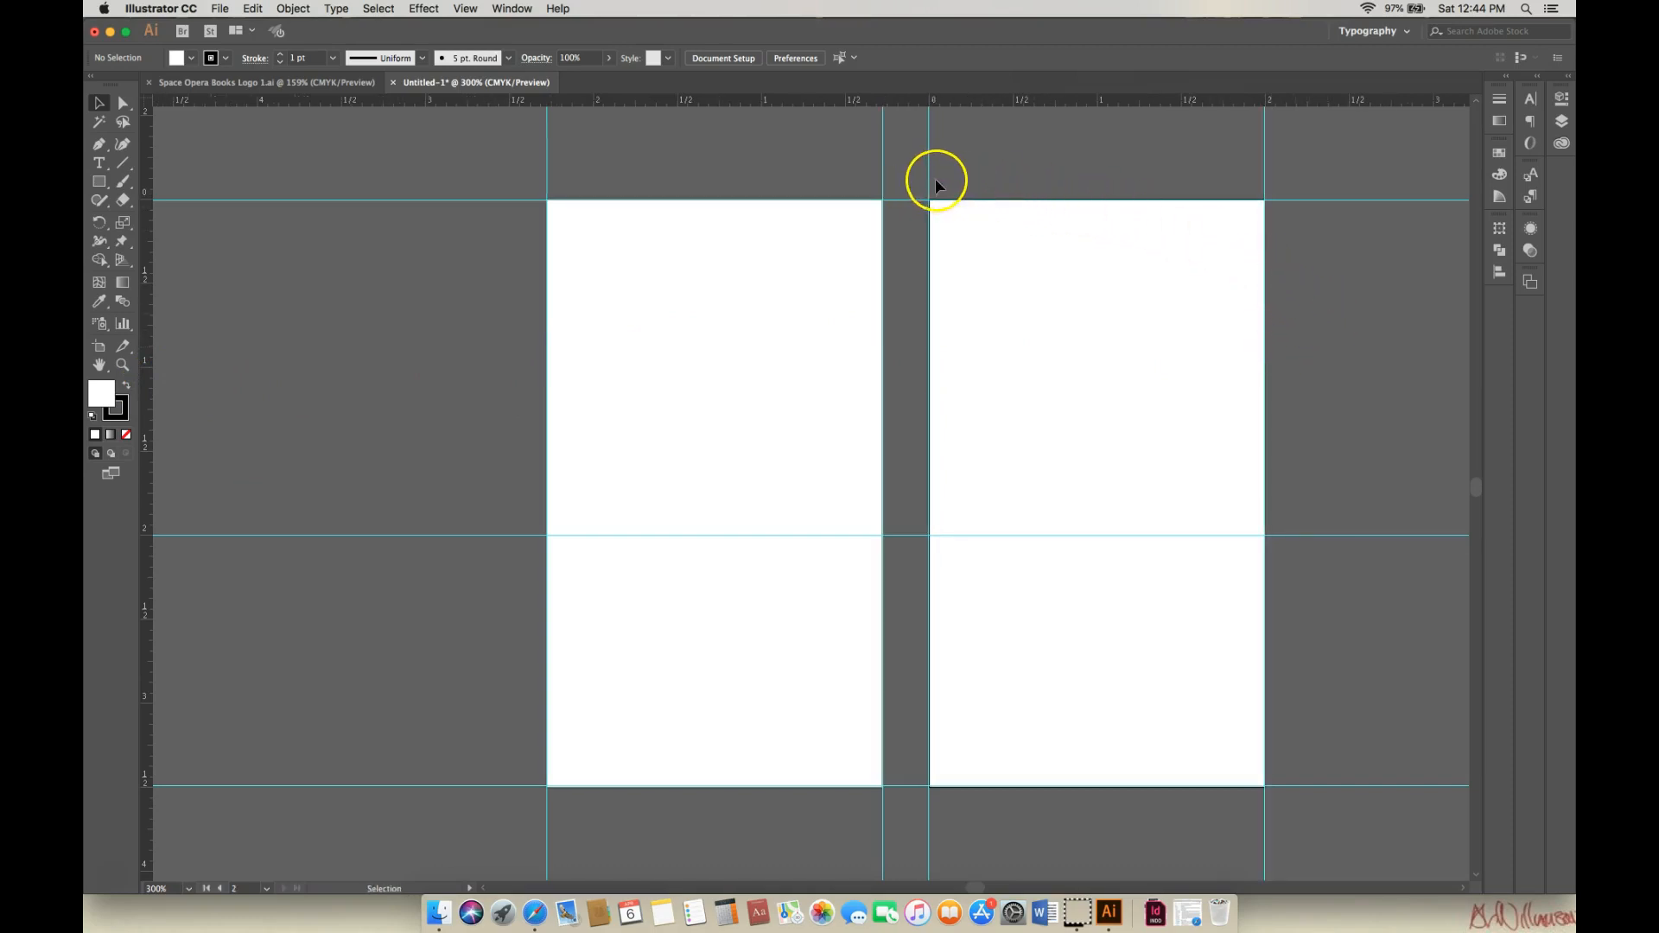
Rename Layer 1 to Base in the Layers panel.
left_click(1563, 124)
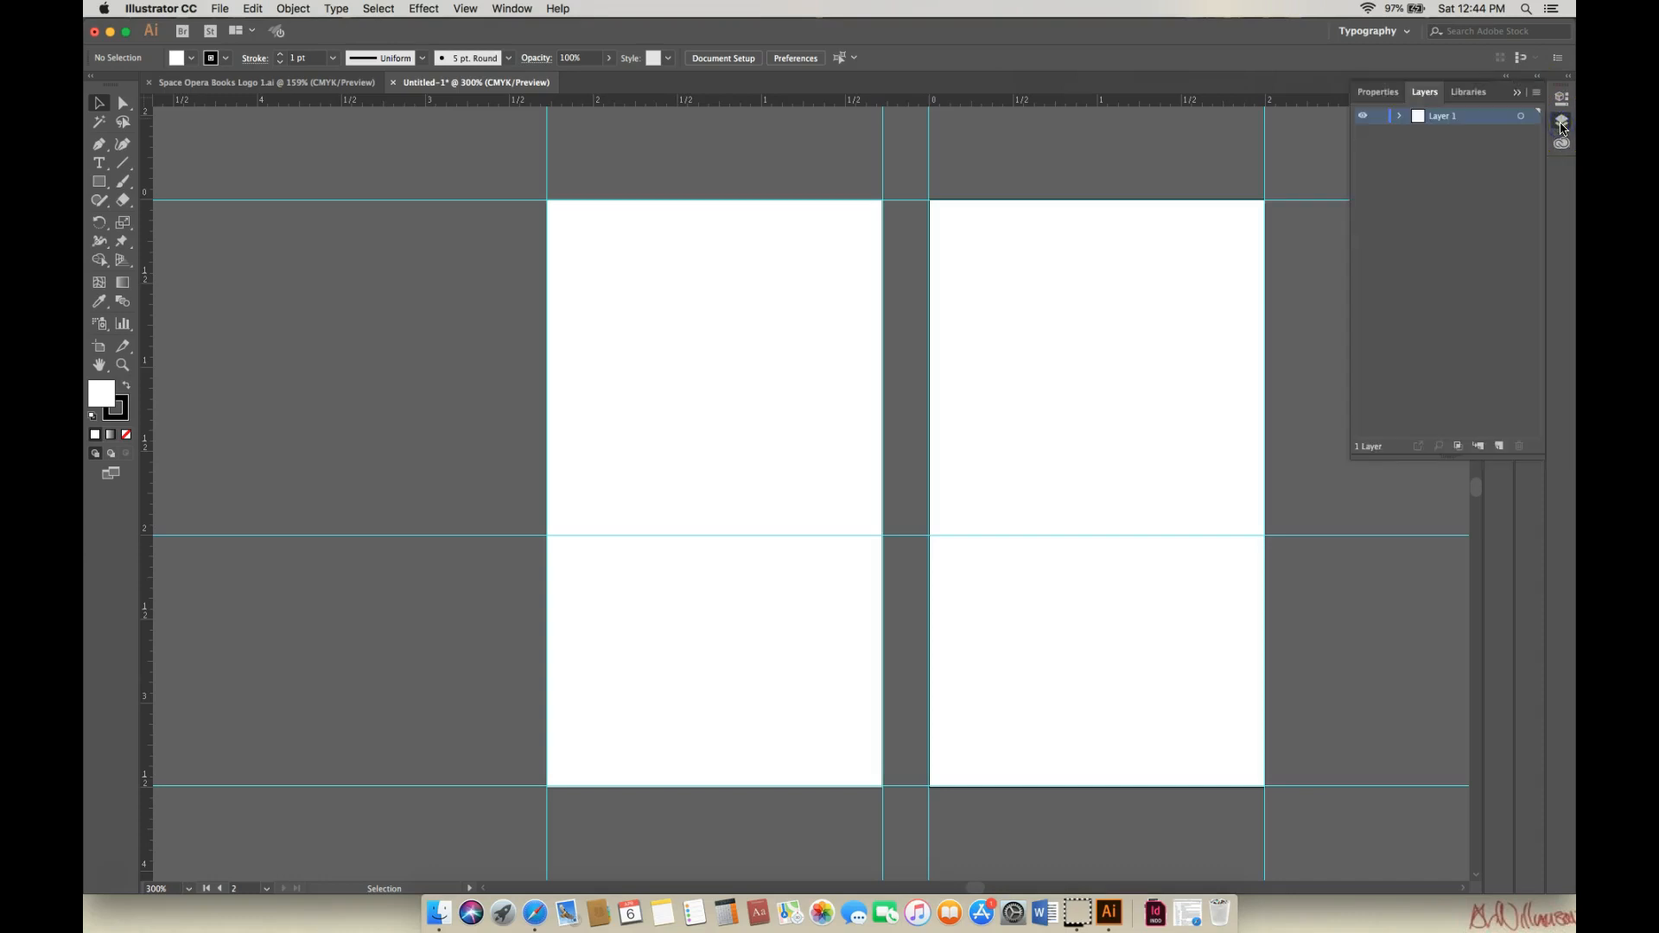
double_click(1450, 122)
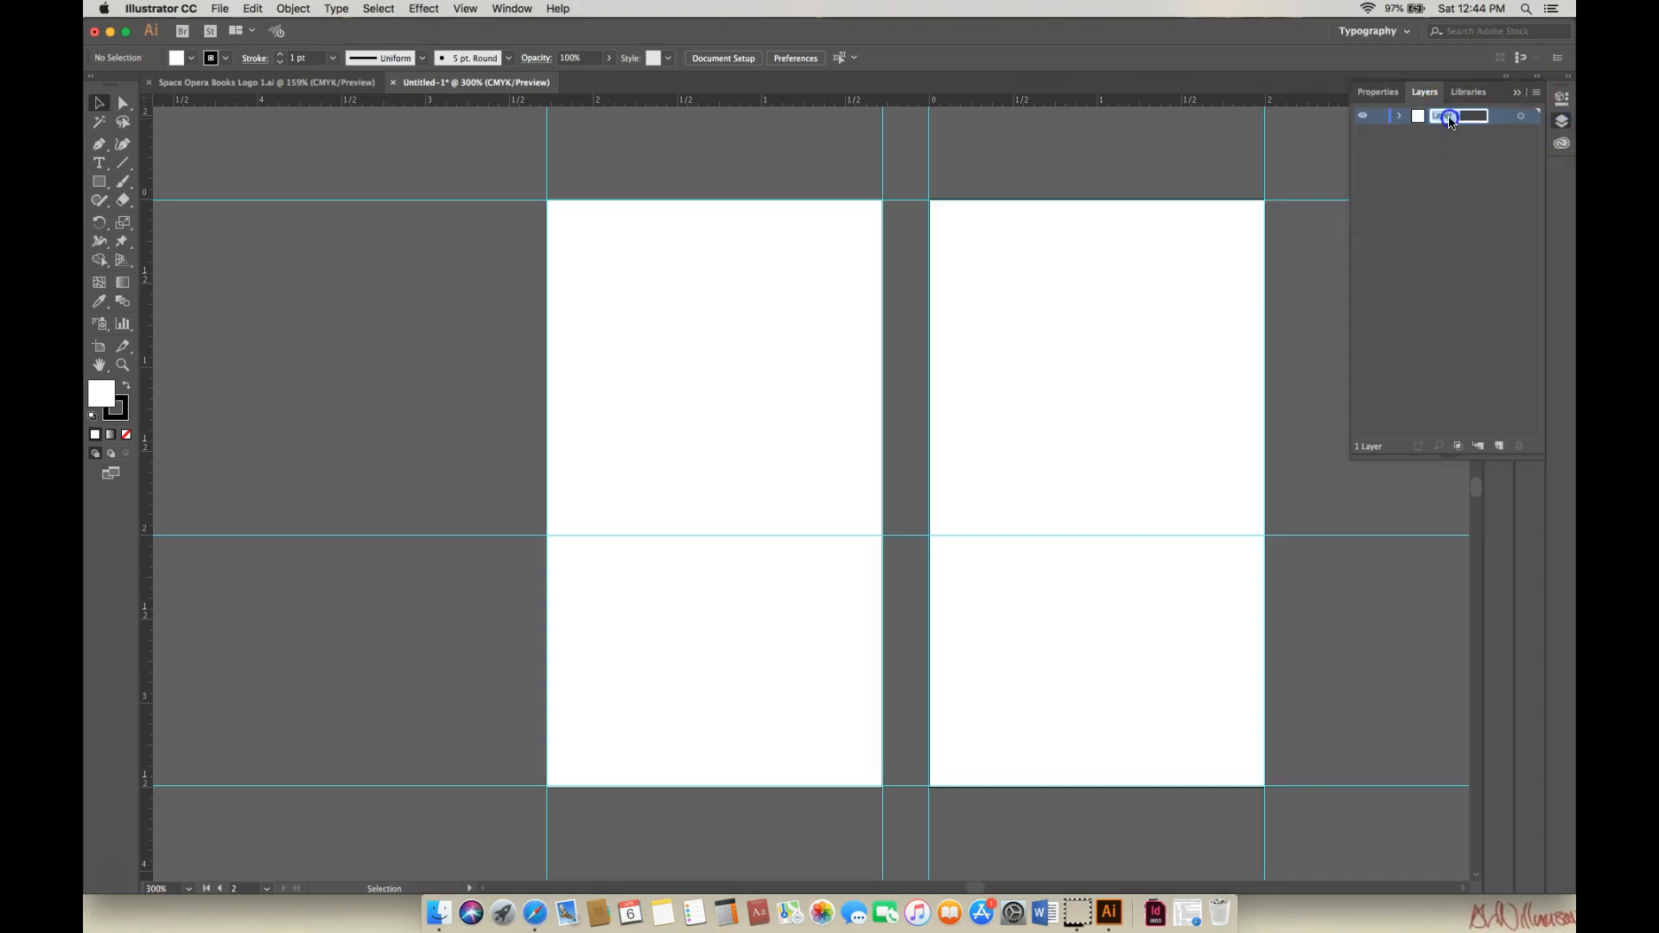
left_click(1504, 115)
left_click(1052, 239)
Add a new layer above Base and name it Boxes.
left_click(1499, 446)
left_click(1447, 121)
double_click(1447, 121)
type("Boxes")
left_click(1368, 166)
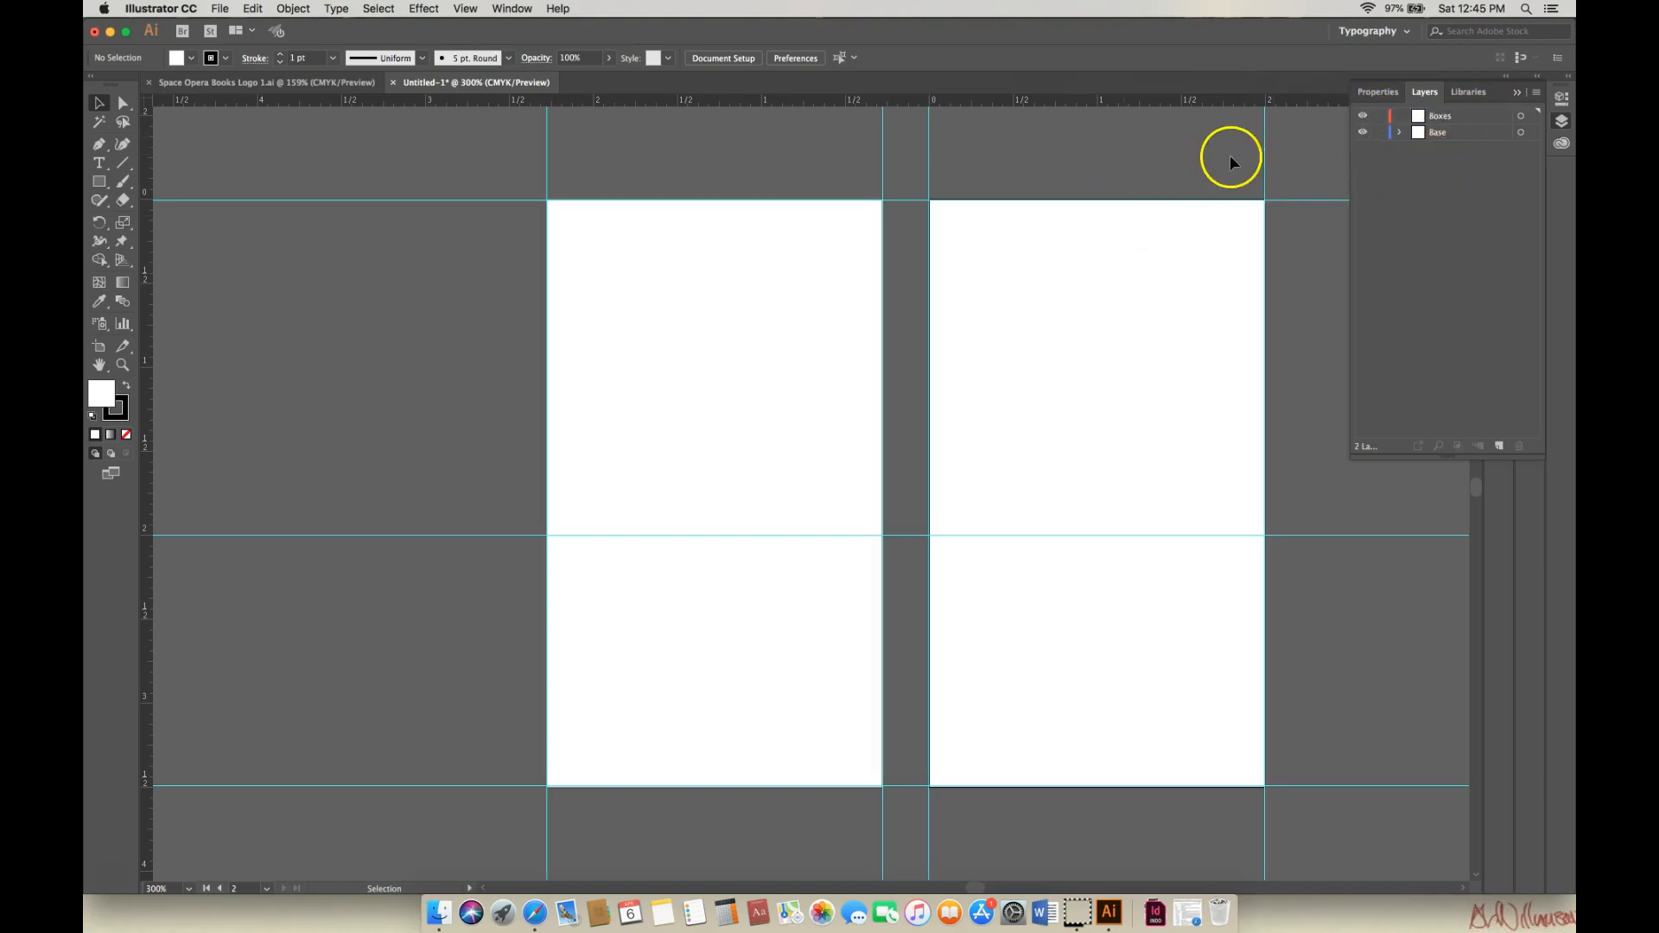
Set a black fill with no stroke.
left_click(126, 387)
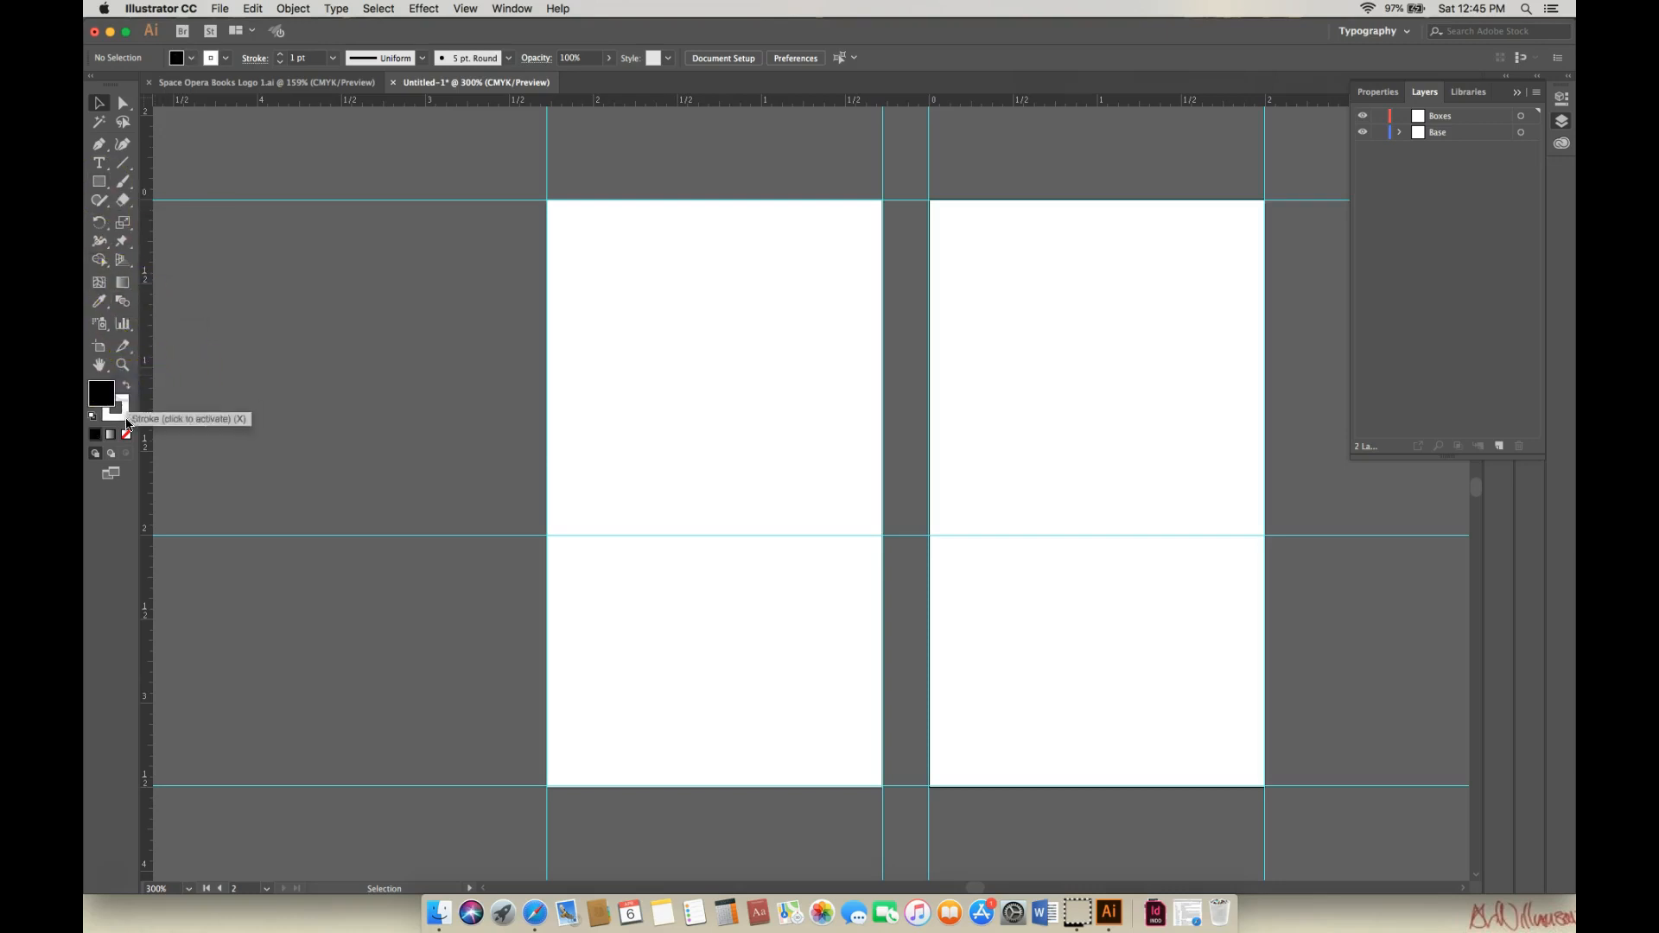
left_click(116, 410)
left_click(127, 437)
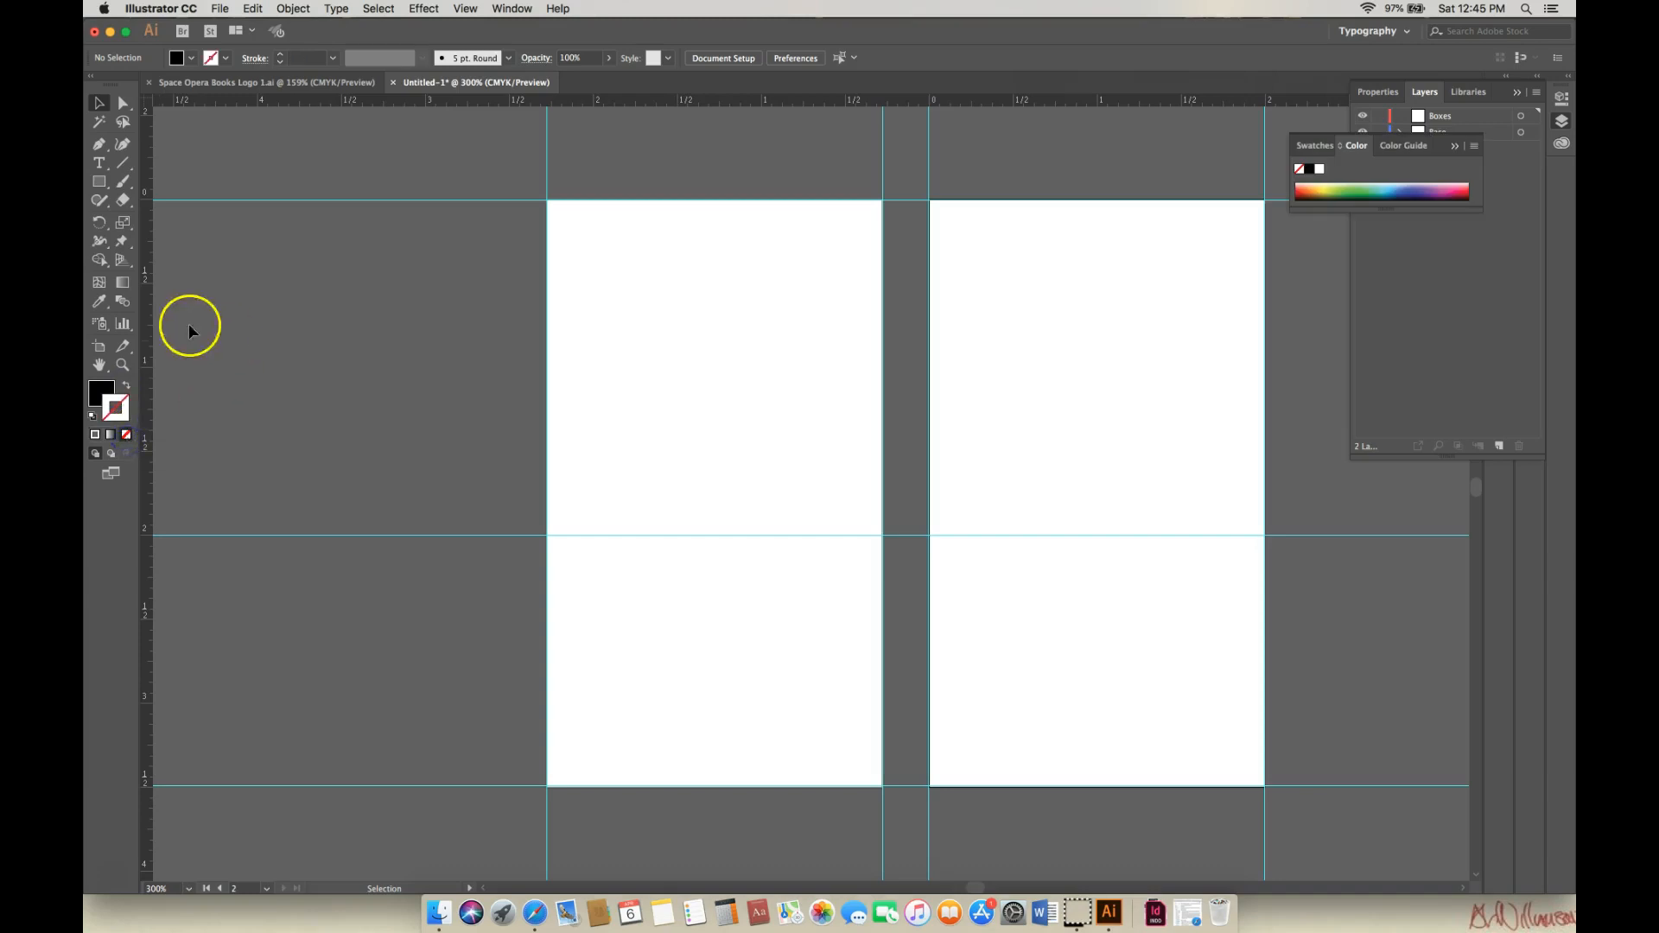
left_click(101, 391)
Draw black rectangles covering the top-left card and the bottom-right card.
left_click(99, 181)
left_click_drag(547, 201, 882, 534)
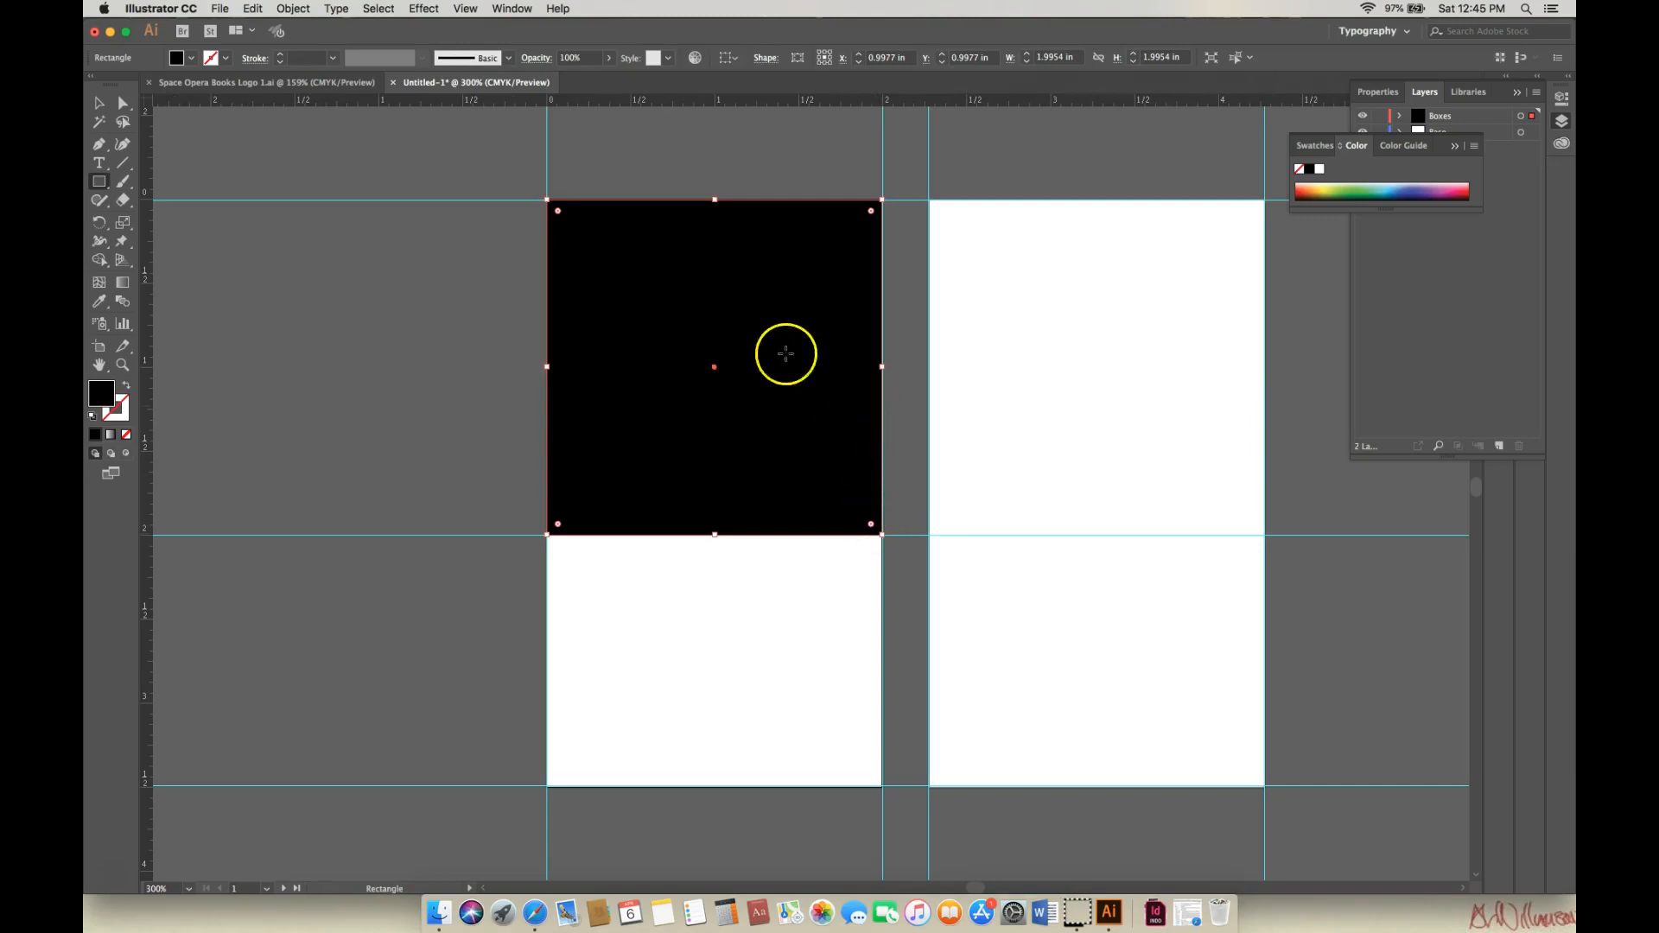
left_click(99, 102)
left_click_drag(882, 367, 885, 367)
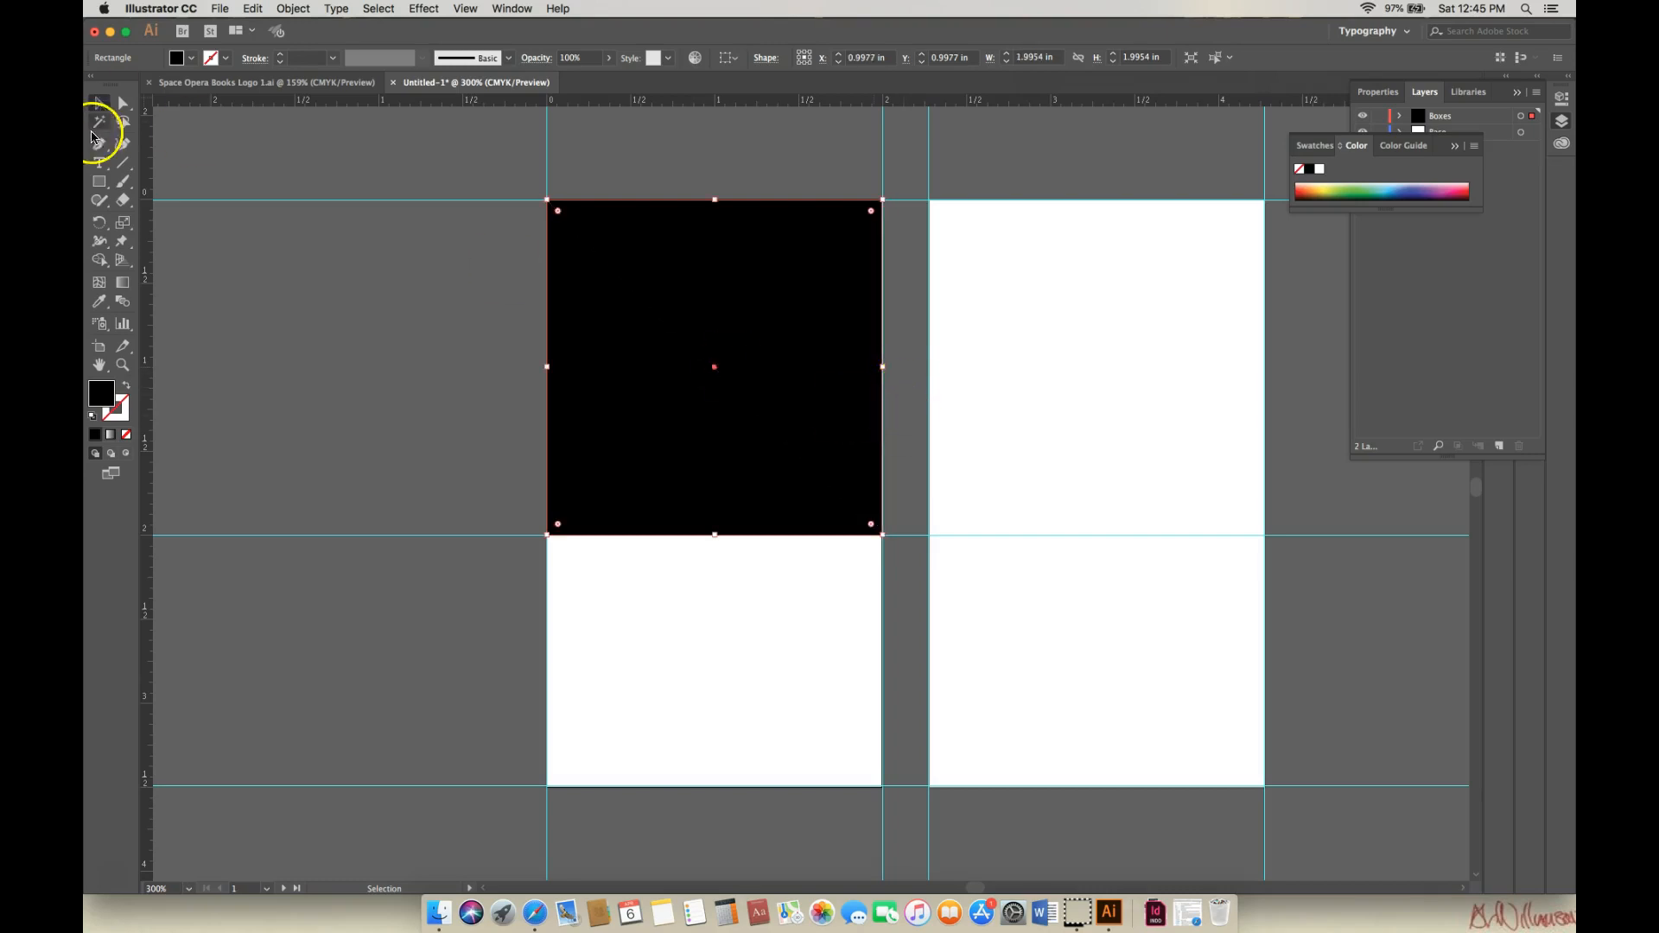
left_click(100, 182)
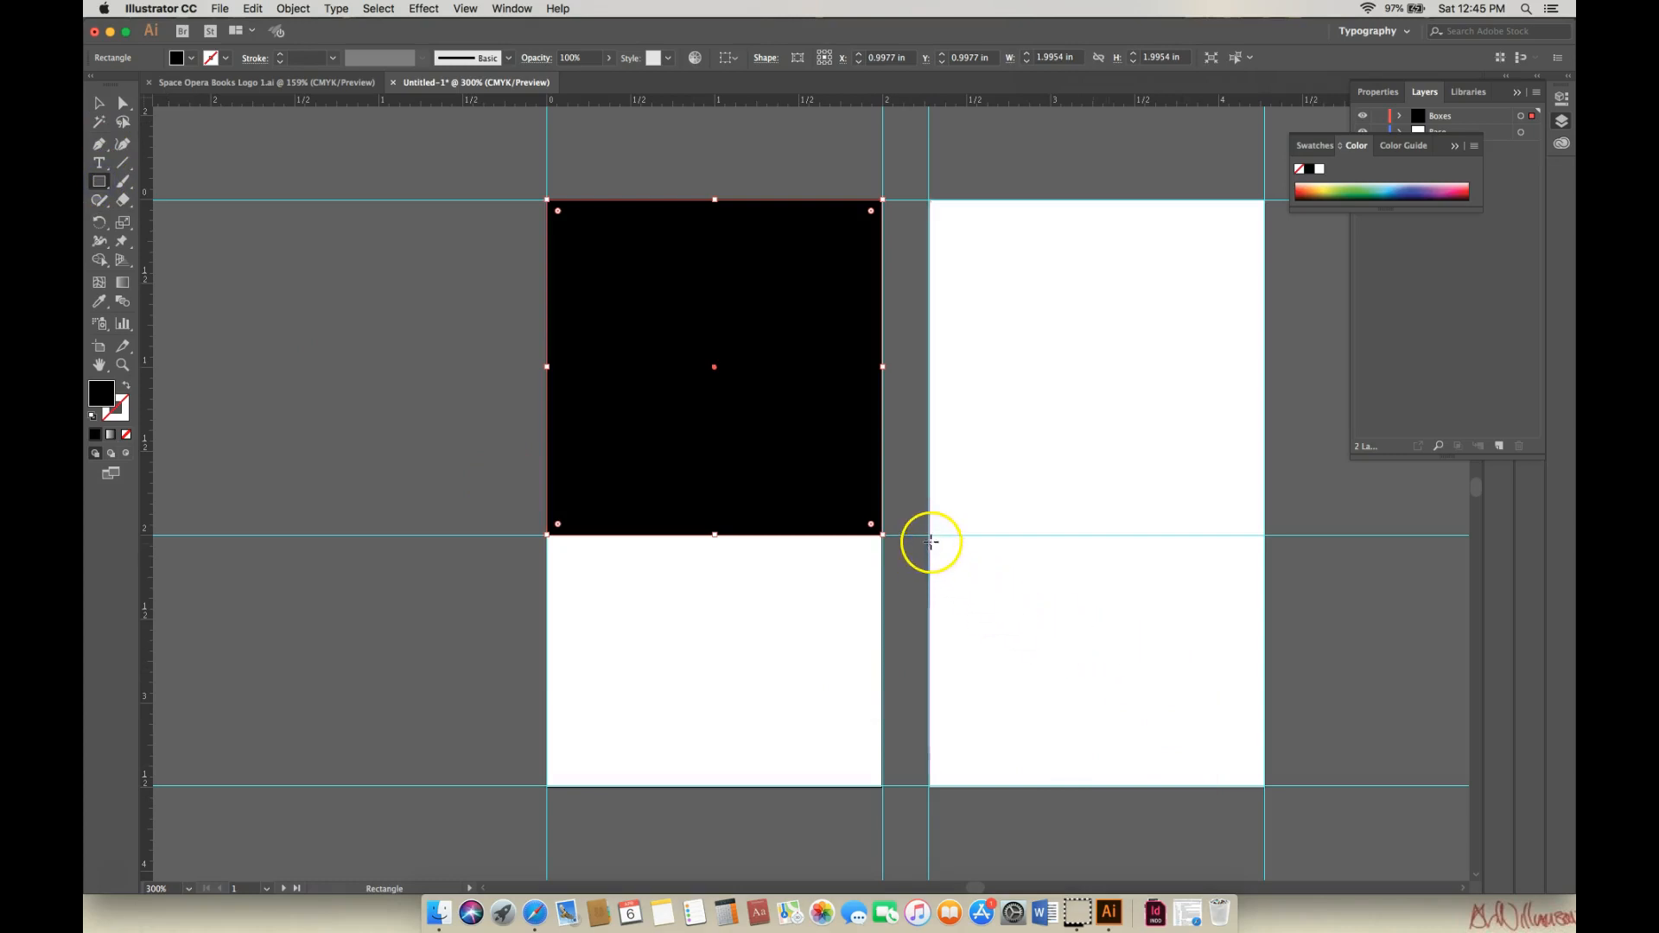
left_click_drag(928, 534, 1264, 787)
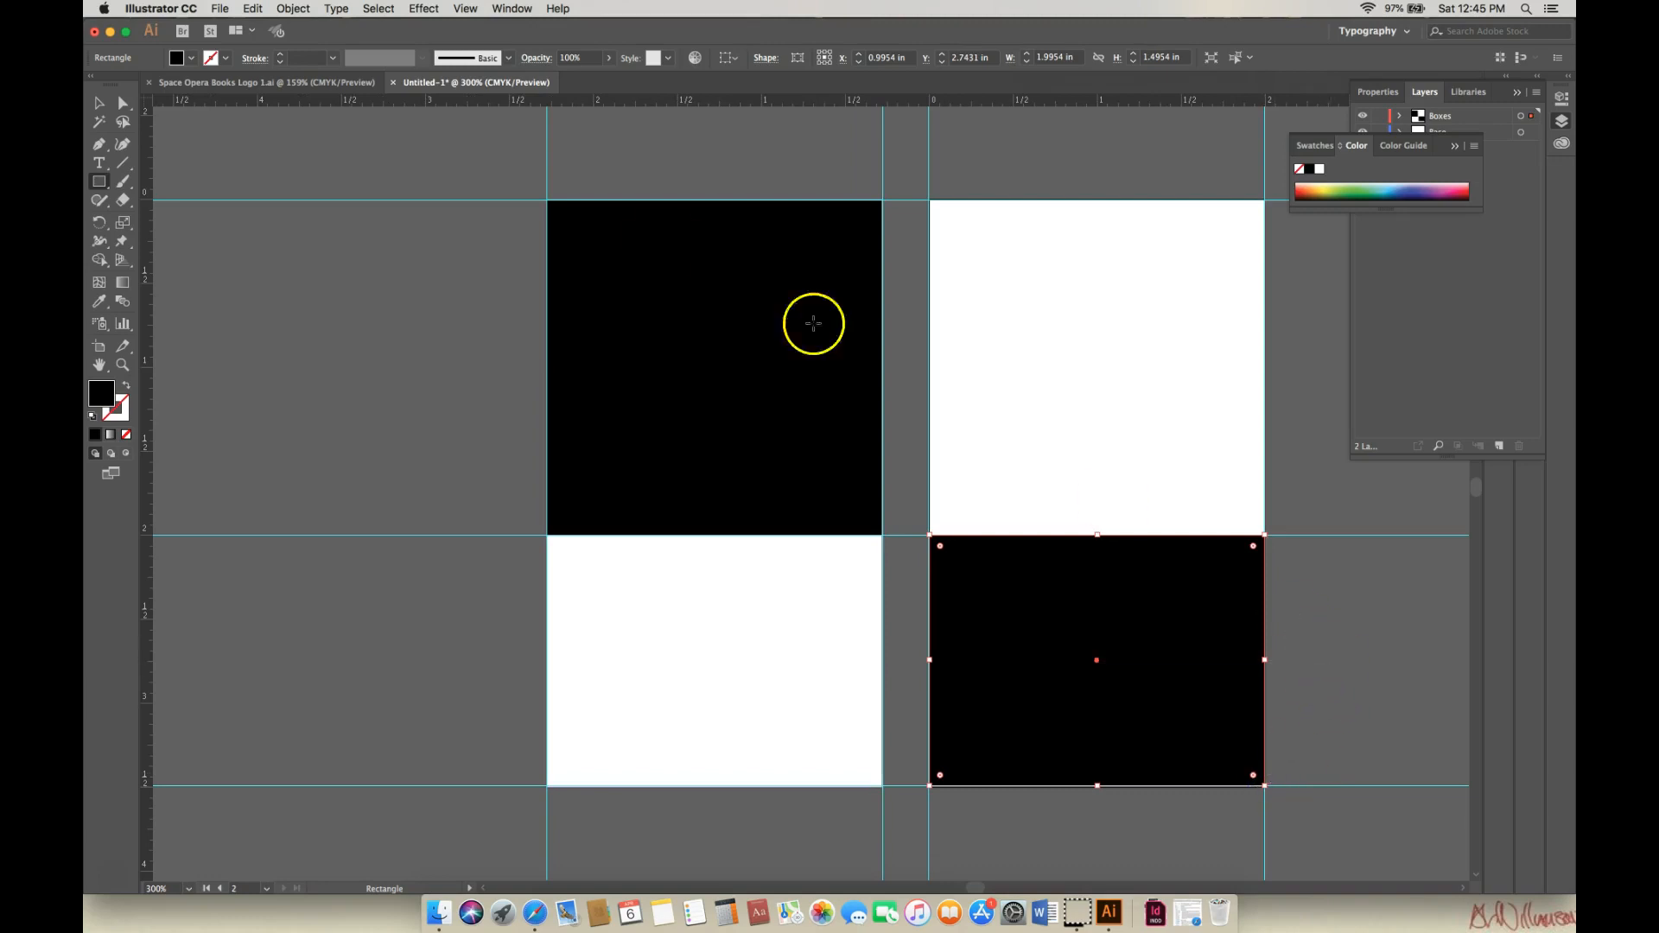
left_click(99, 102)
left_click(366, 151)
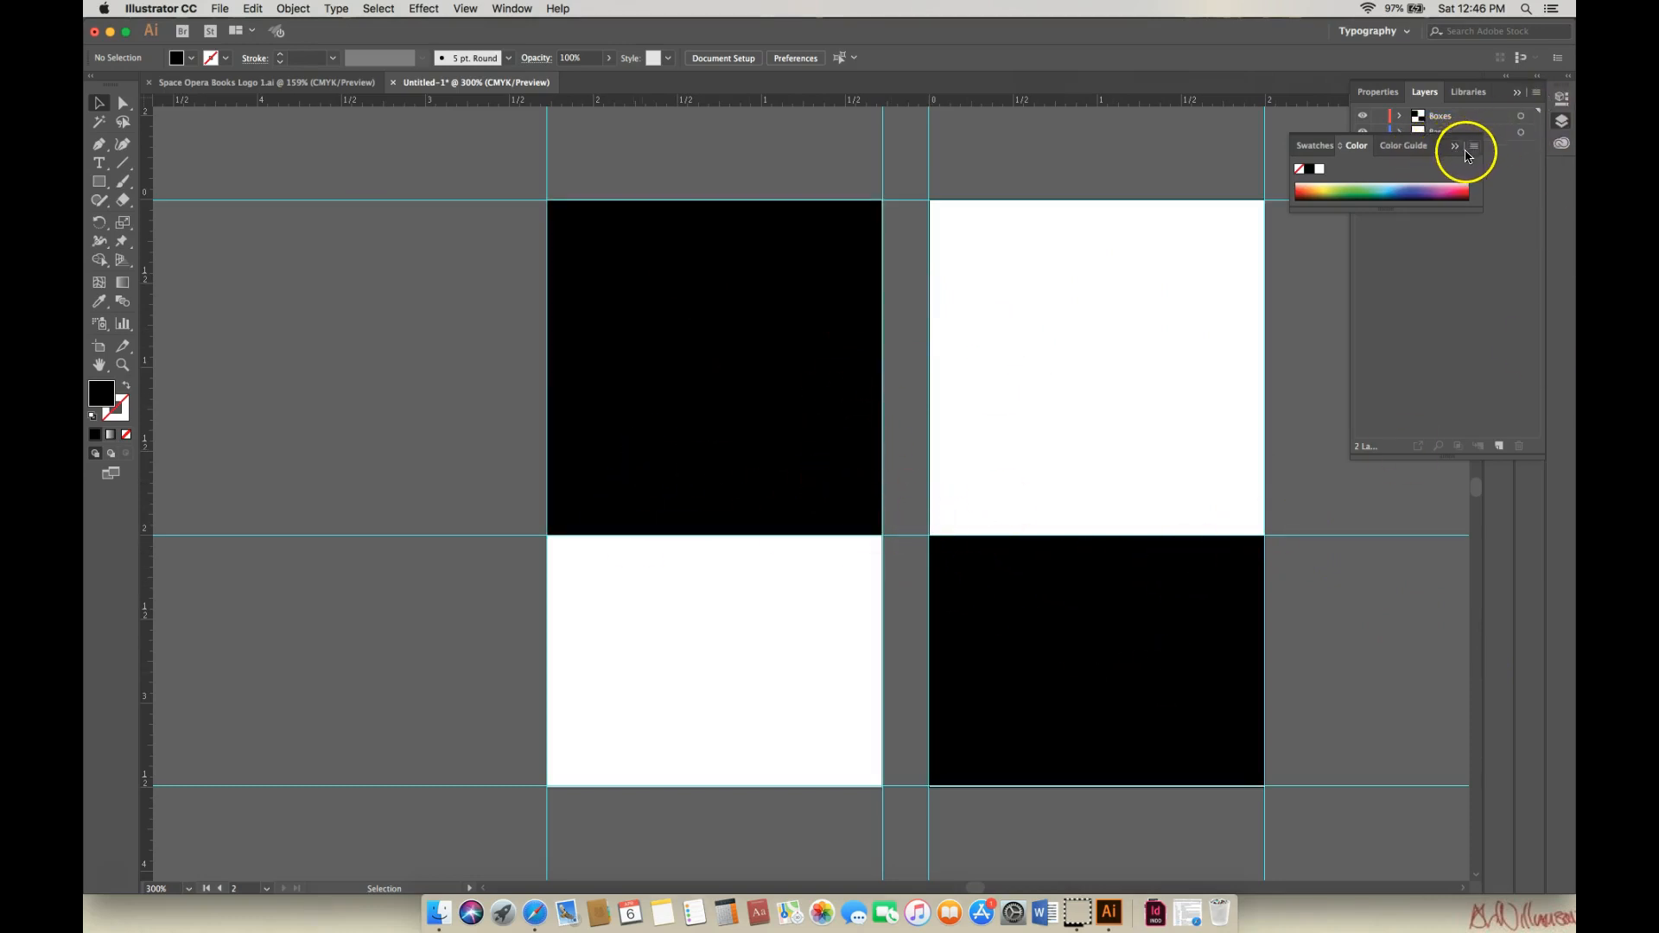
Switch to the Space Opera Books Logo document and select the logo artwork.
left_click(1502, 92)
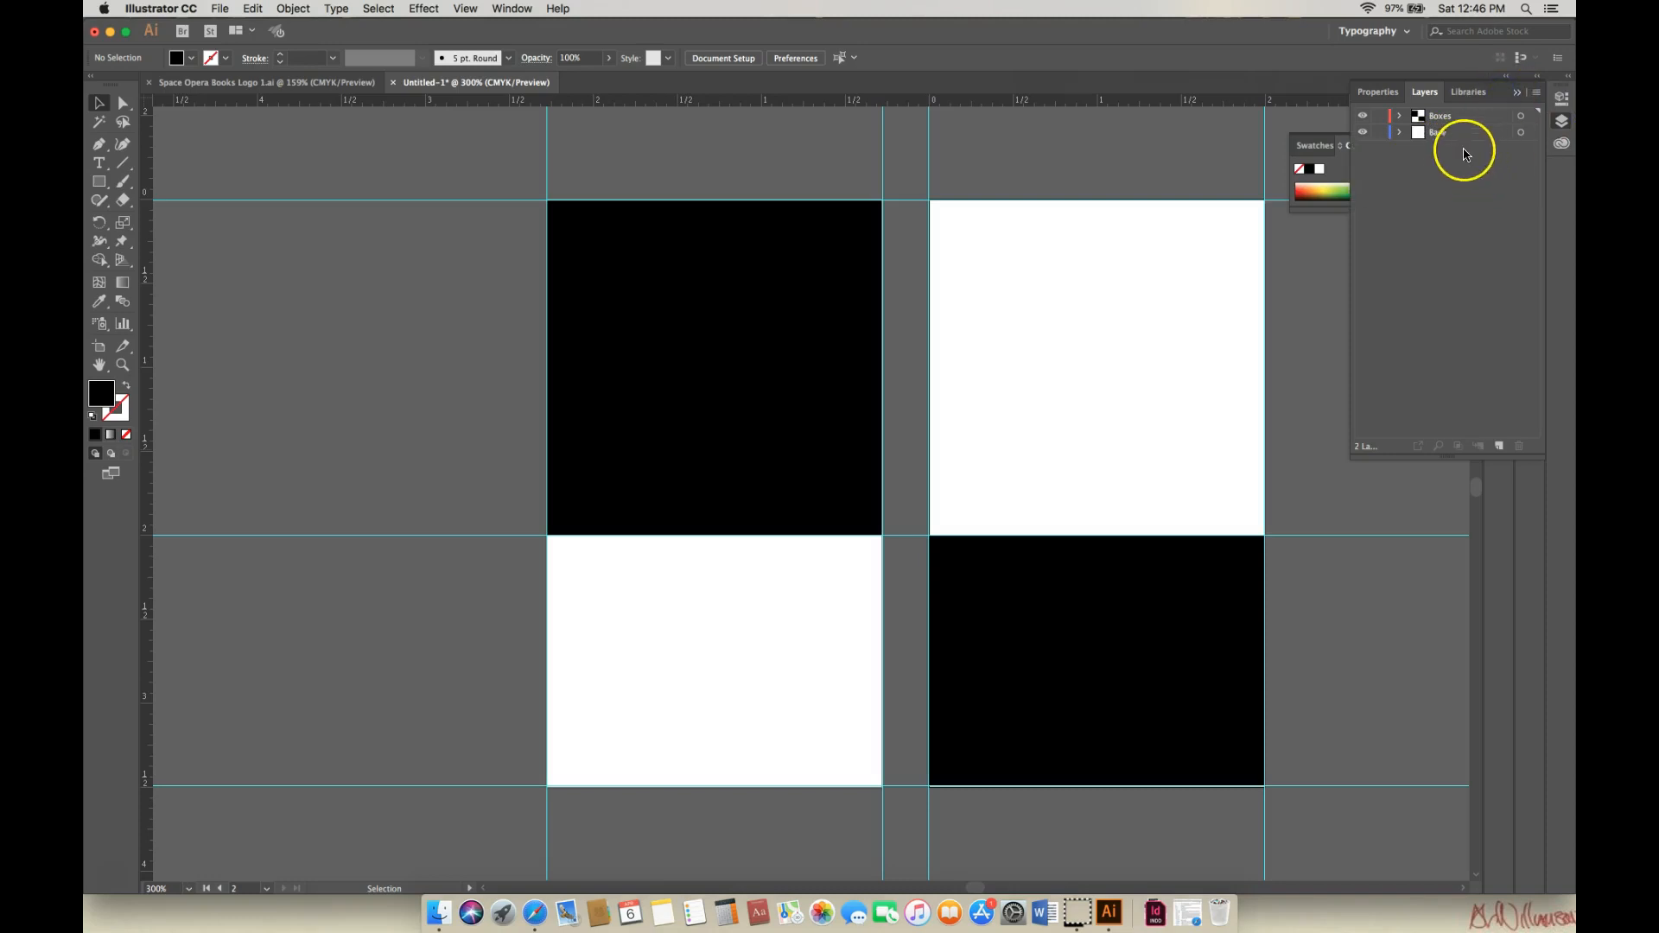
left_click(289, 83)
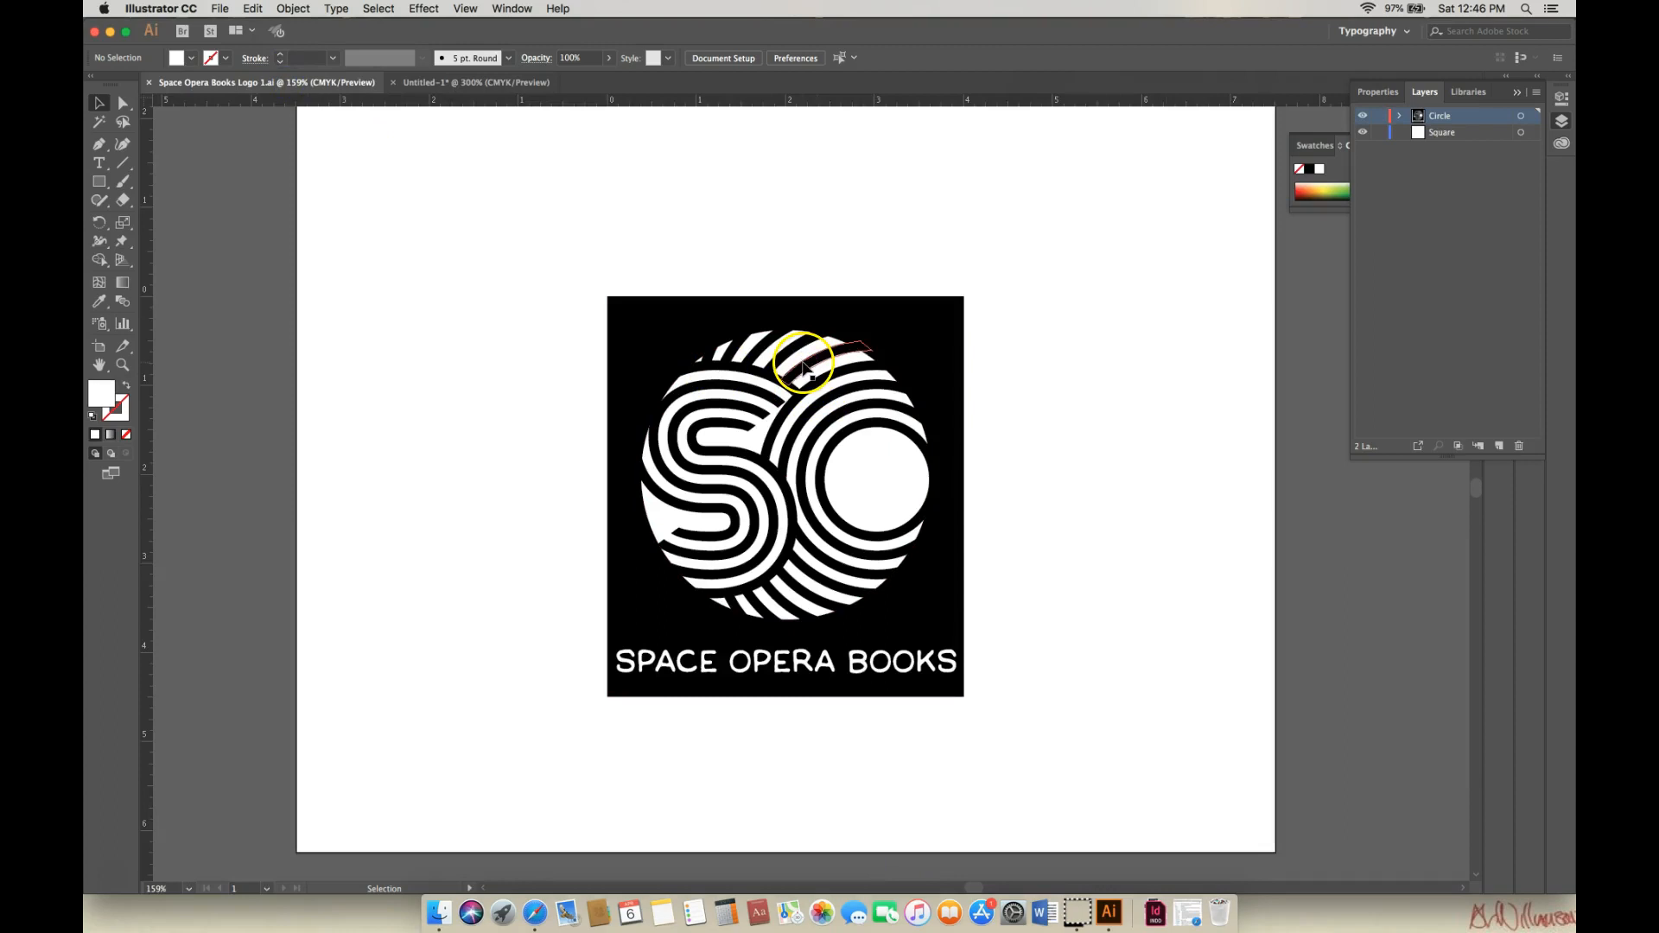
left_click(661, 324)
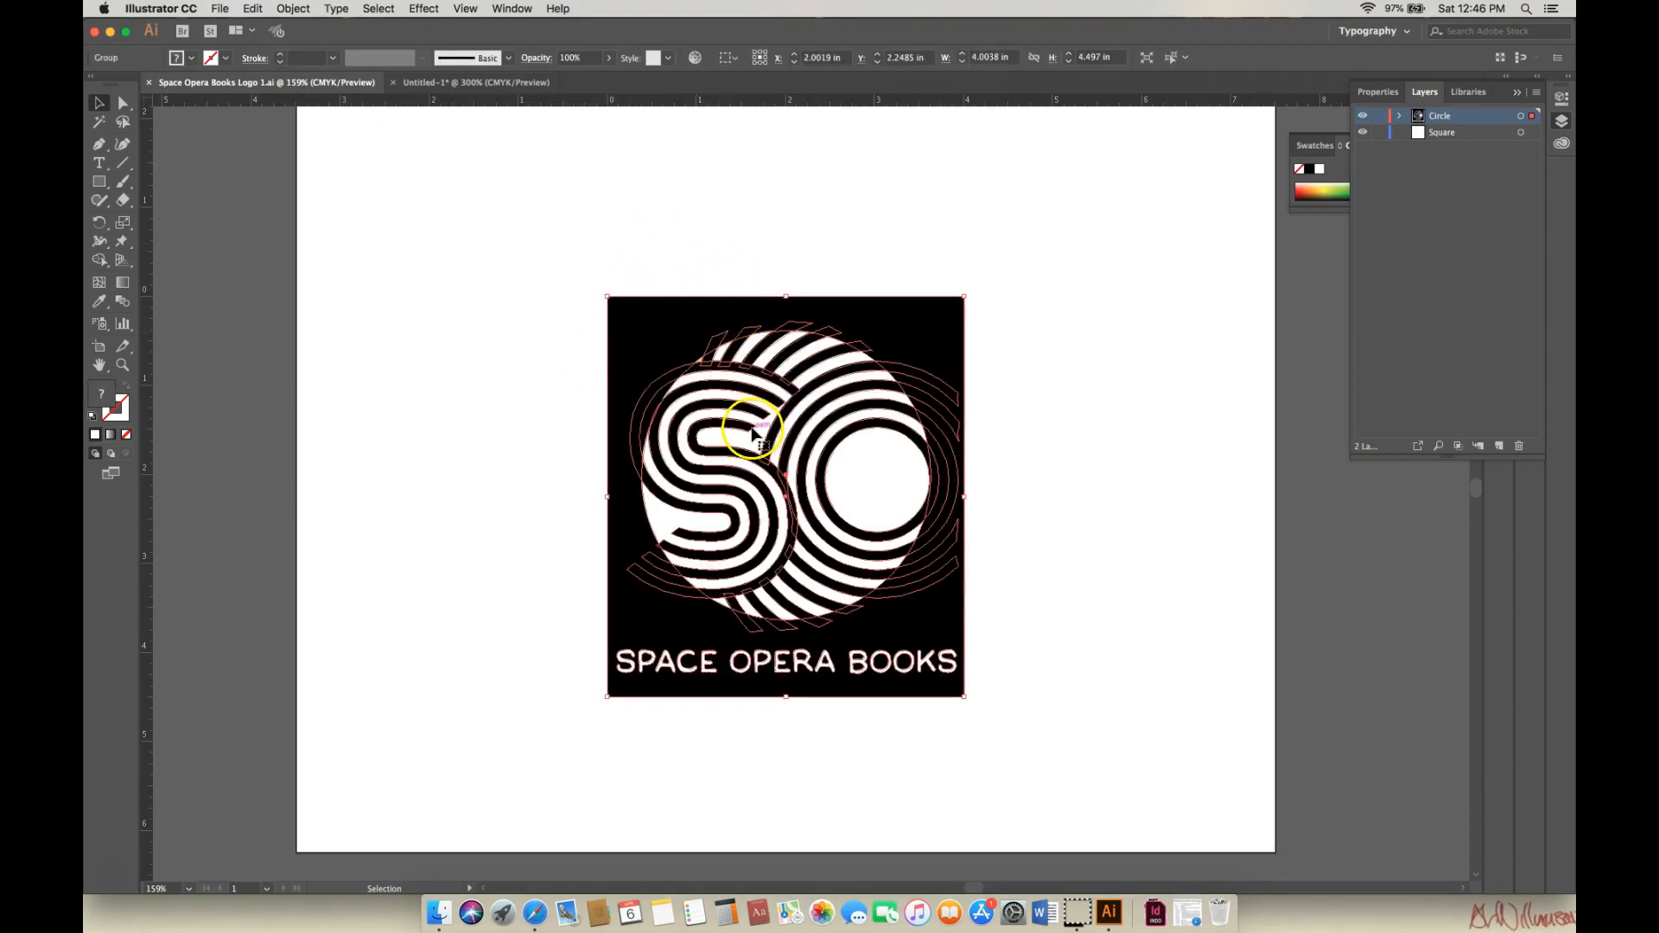
Copy the logo with Edit > Copy and return to the Untitled-1 business card document.
left_click(291, 11)
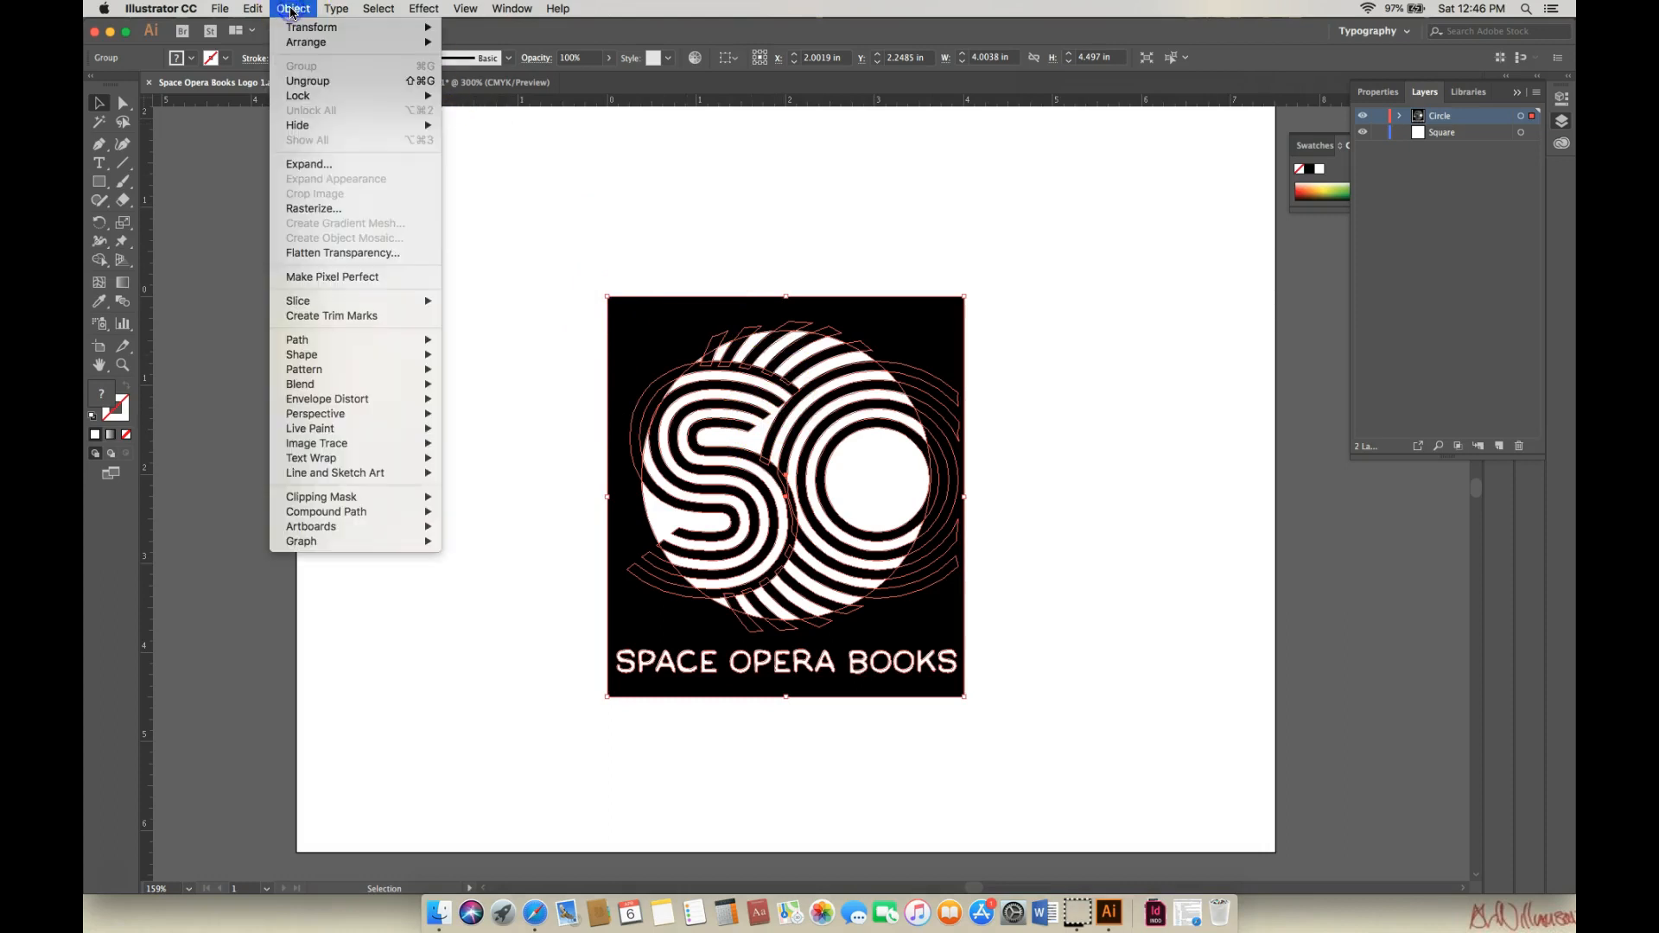
mouse_move(260, 10)
left_click(261, 82)
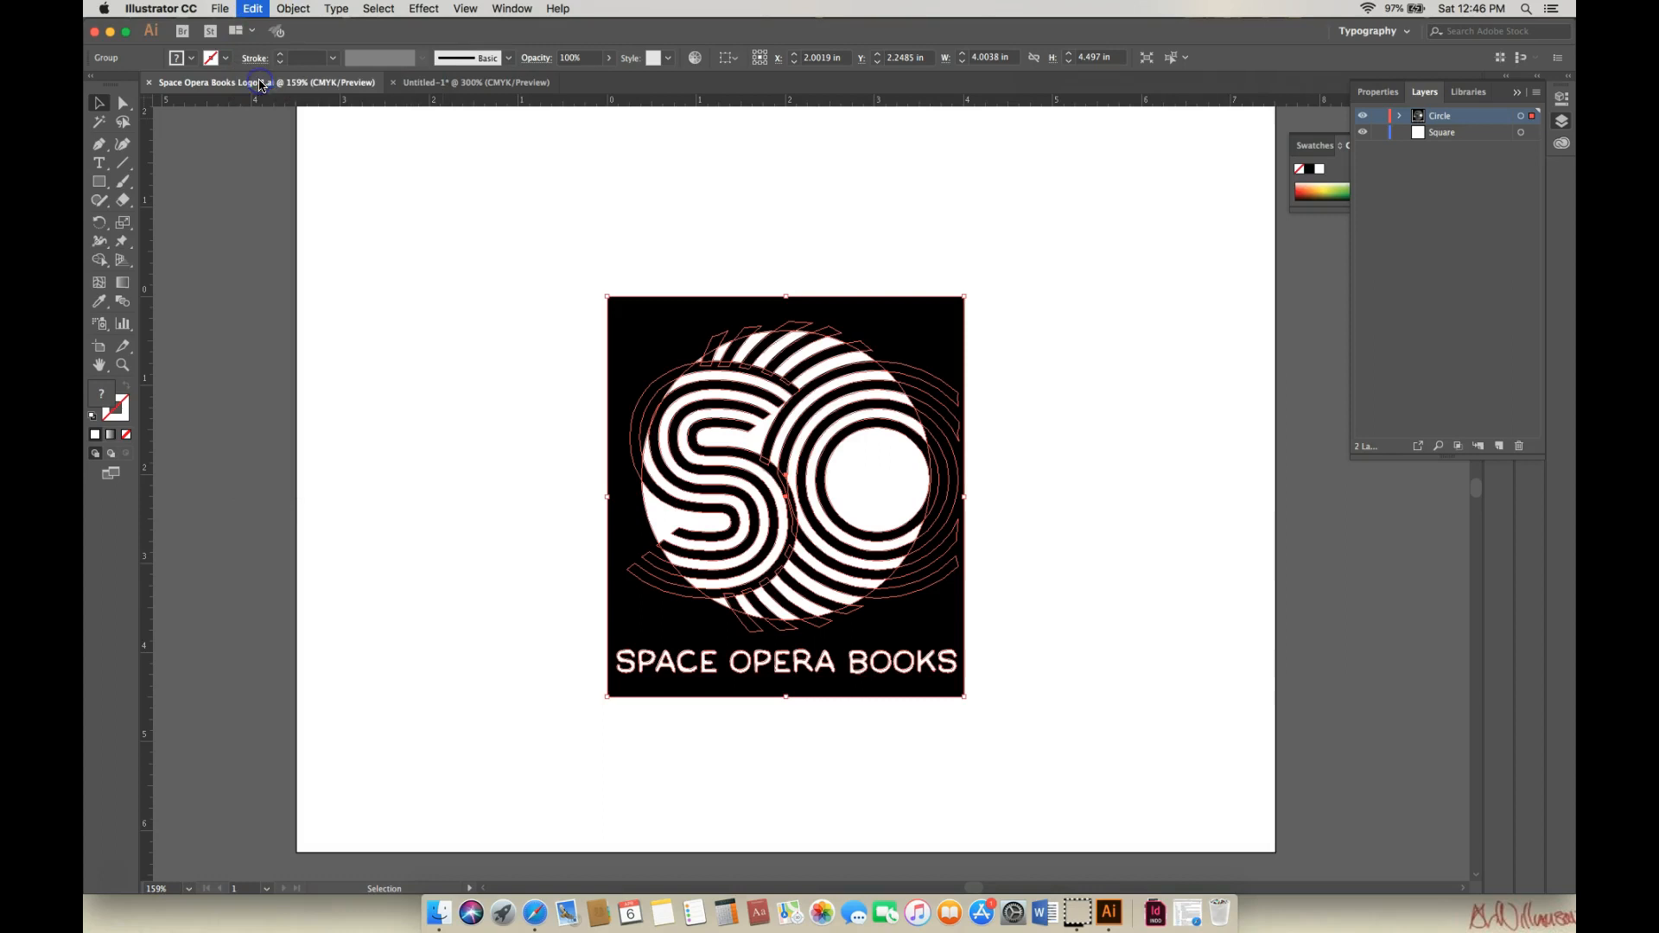
left_click(264, 88)
left_click(411, 87)
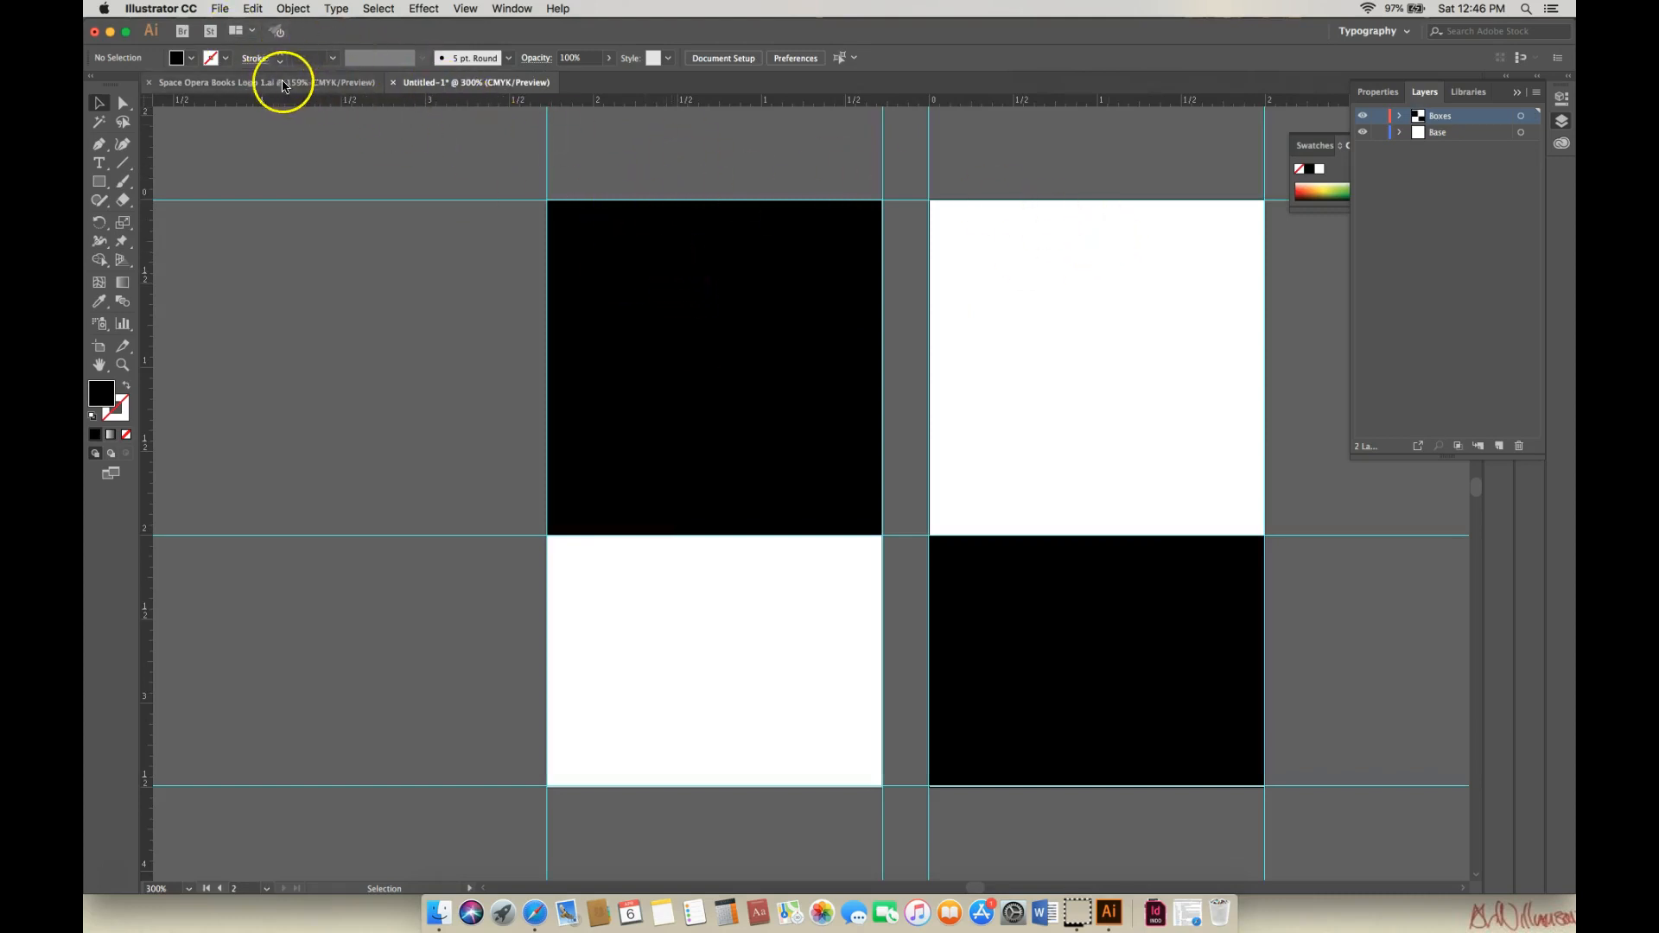
Select both black rectangles and lock them with Object > Lock > Selection.
left_click(605, 305)
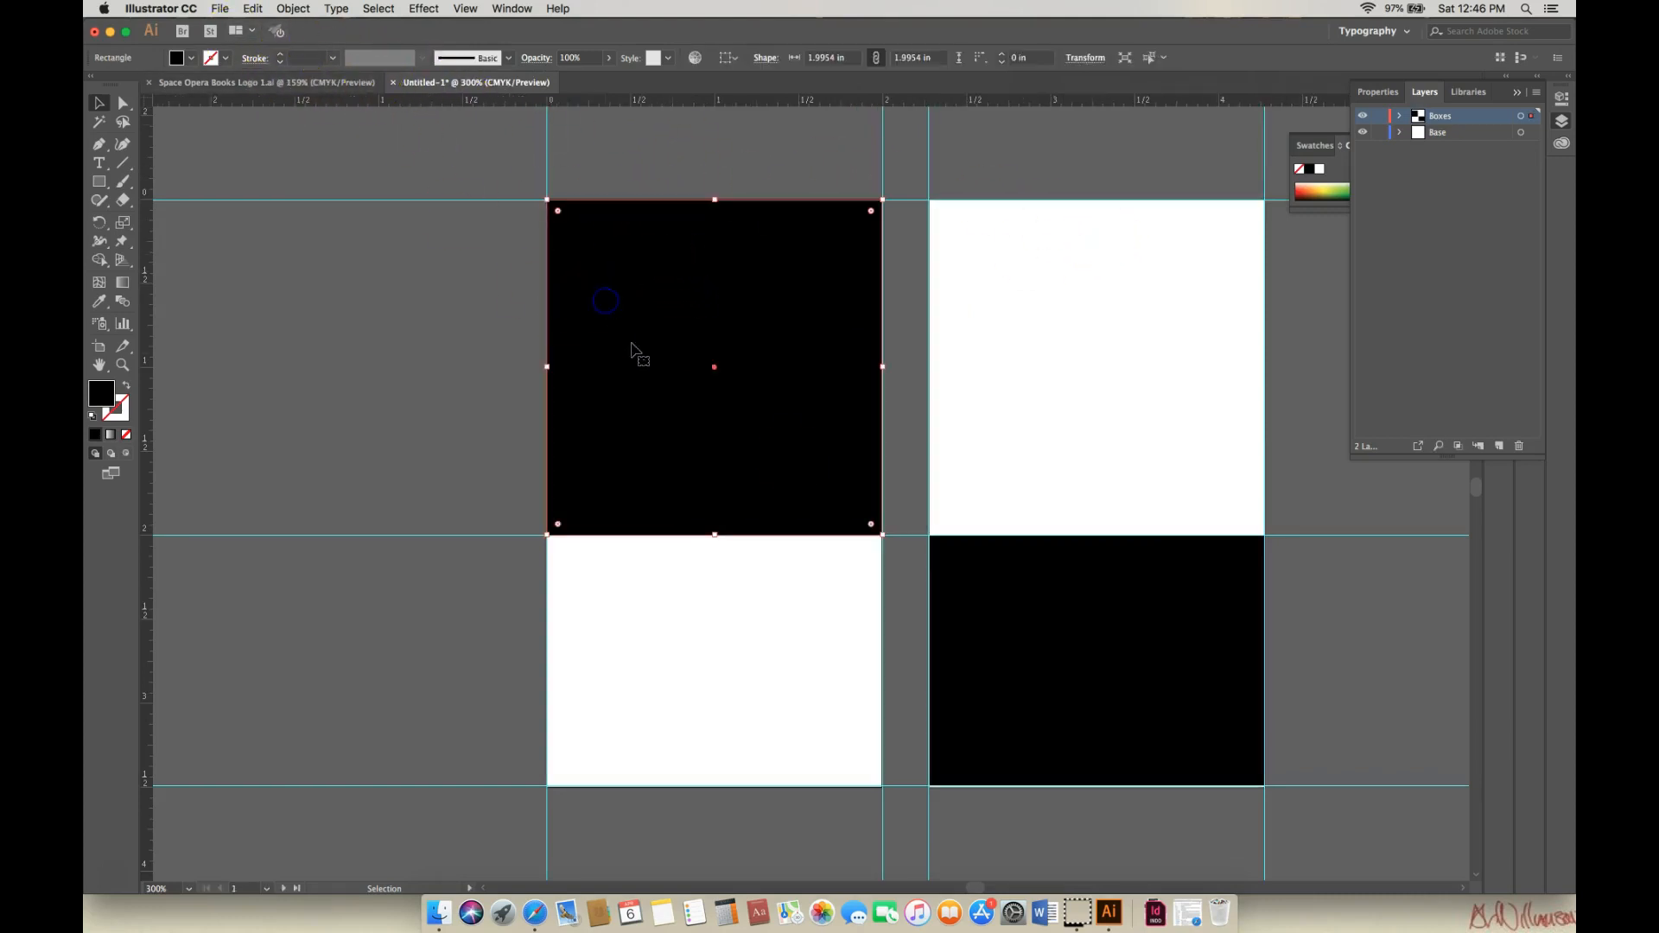
left_click(1101, 612, "shift")
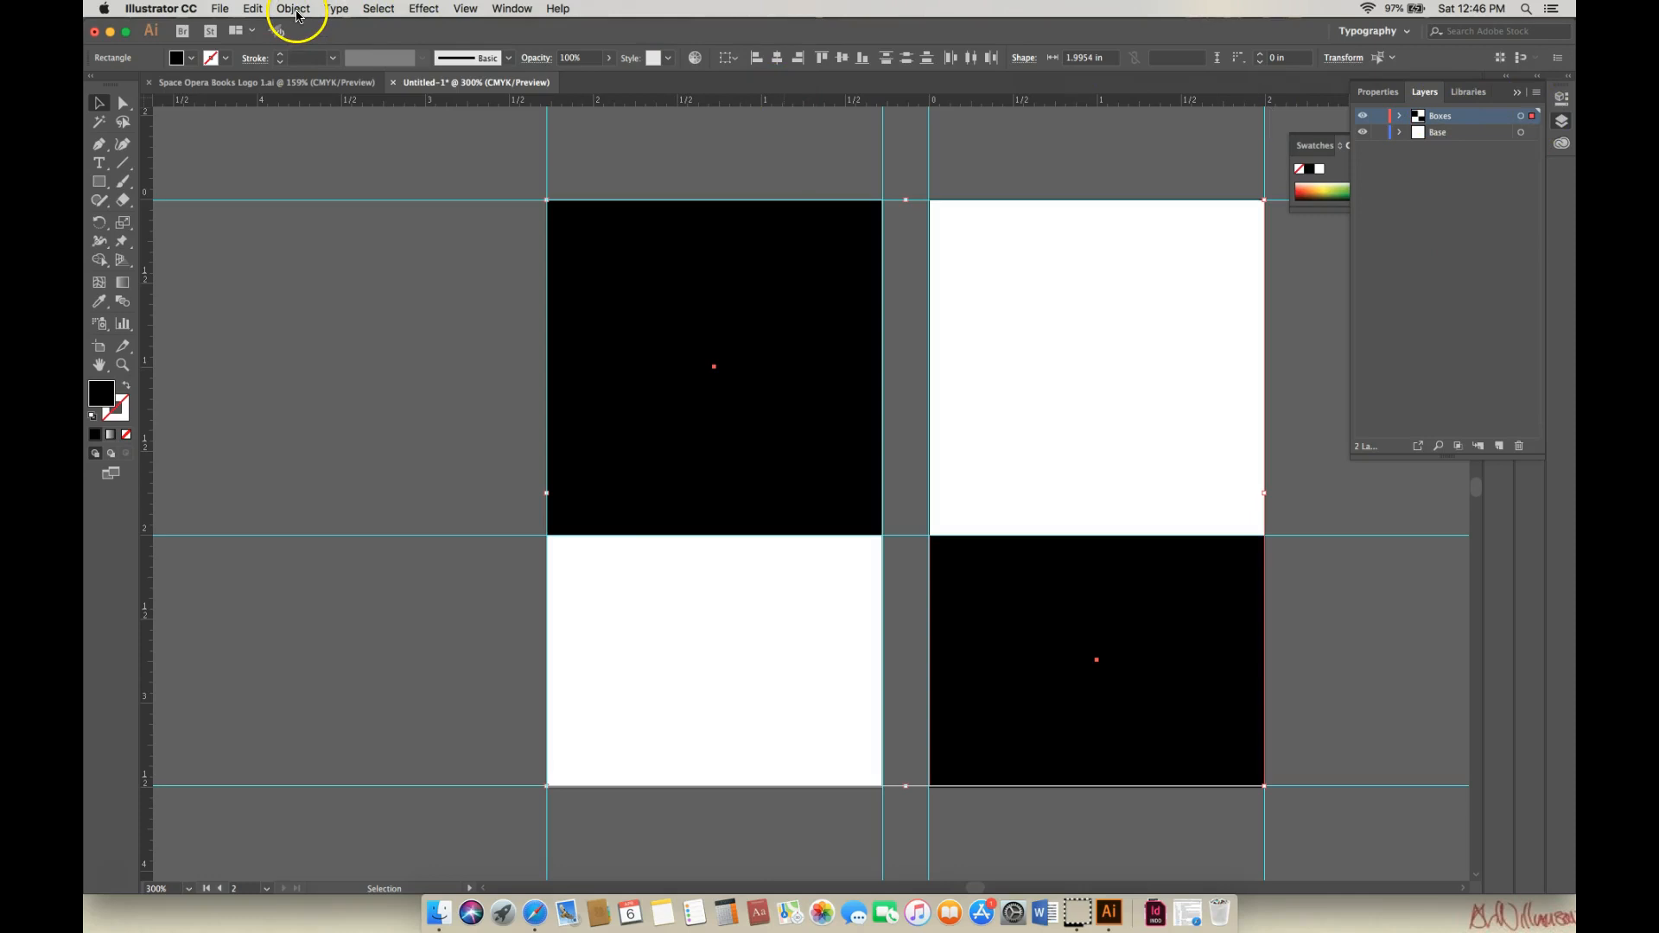
left_click(296, 14)
mouse_move(316, 95)
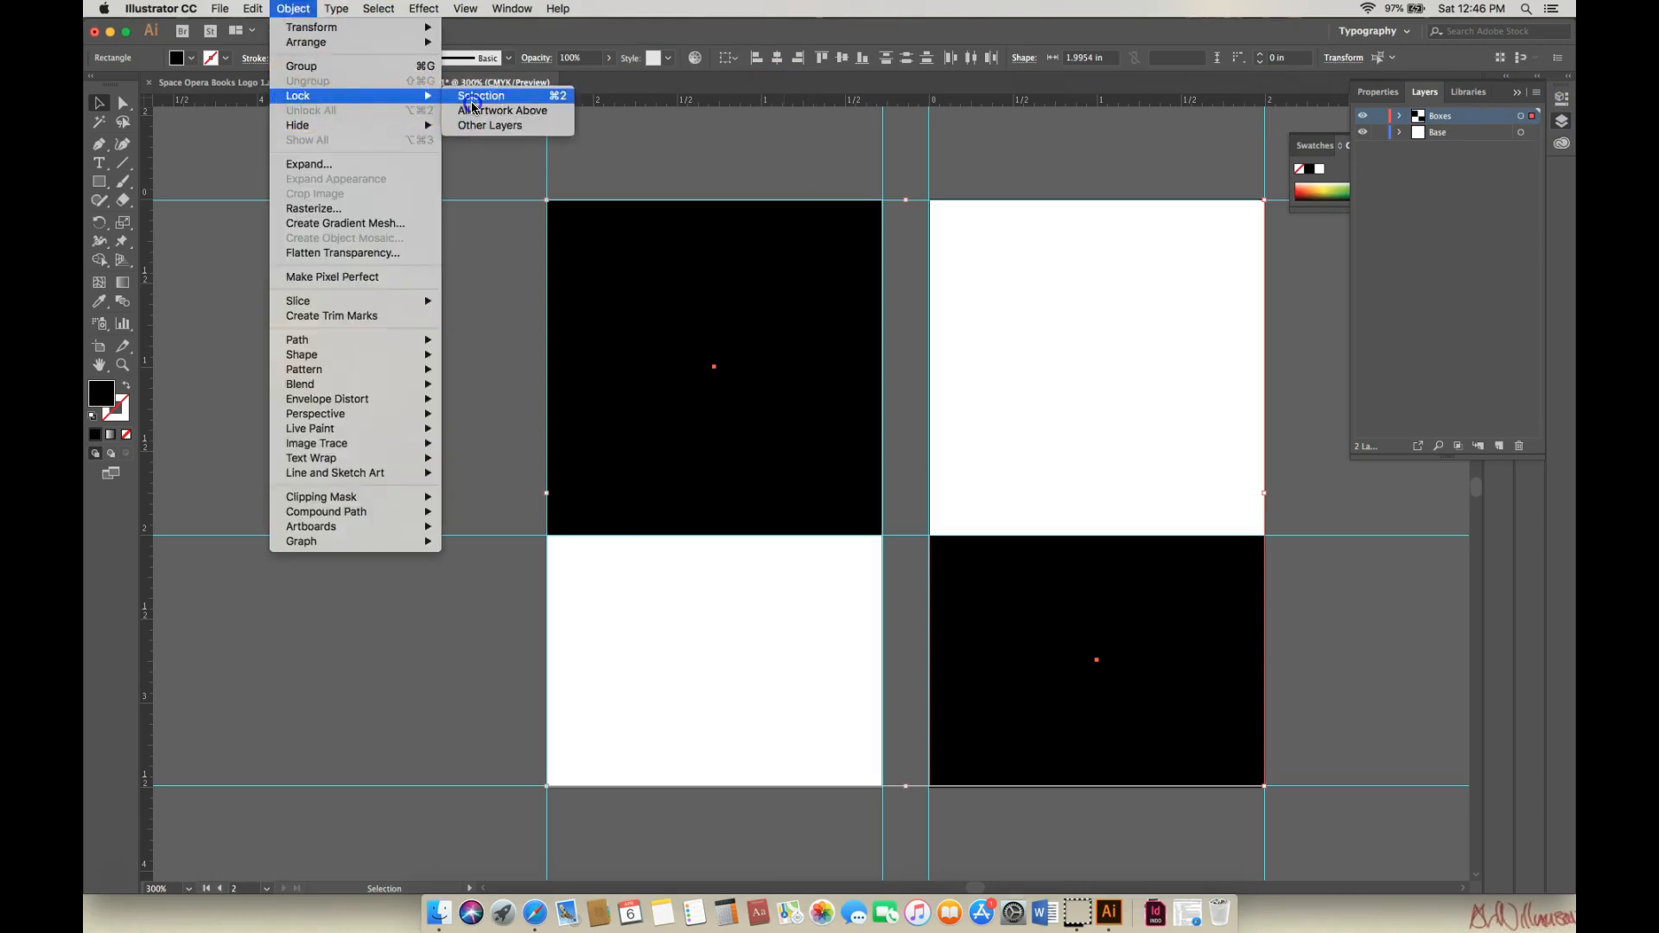
left_click(473, 97)
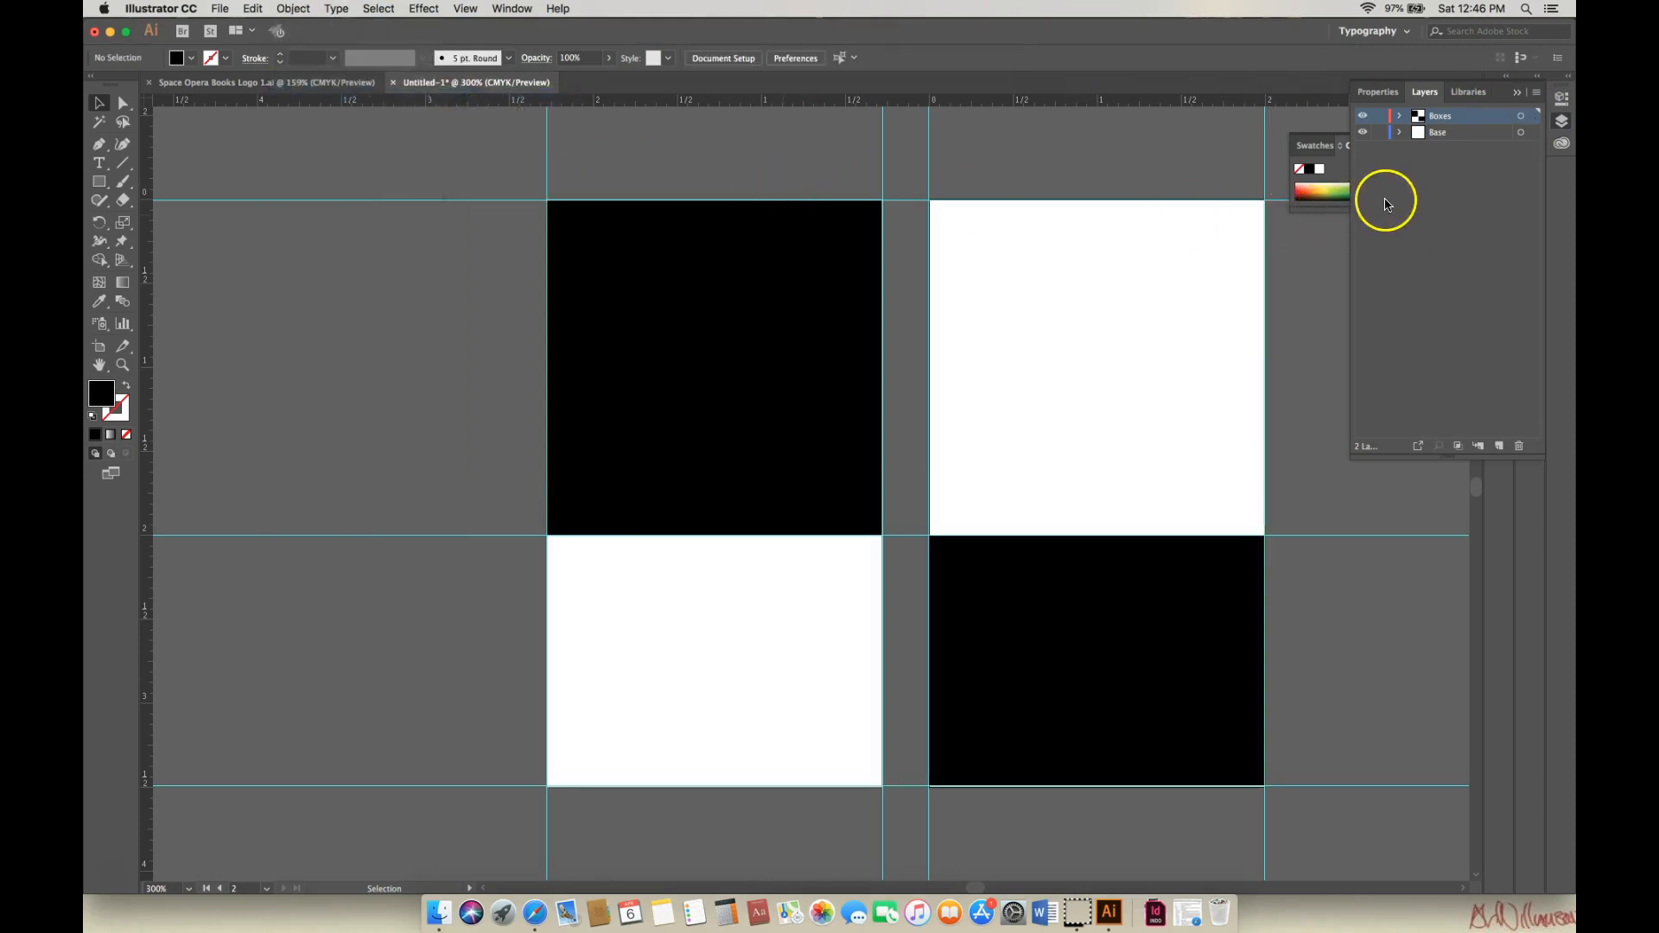
Add a new layer above Boxes and name it Logo.
left_click(1500, 446)
double_click(1454, 119)
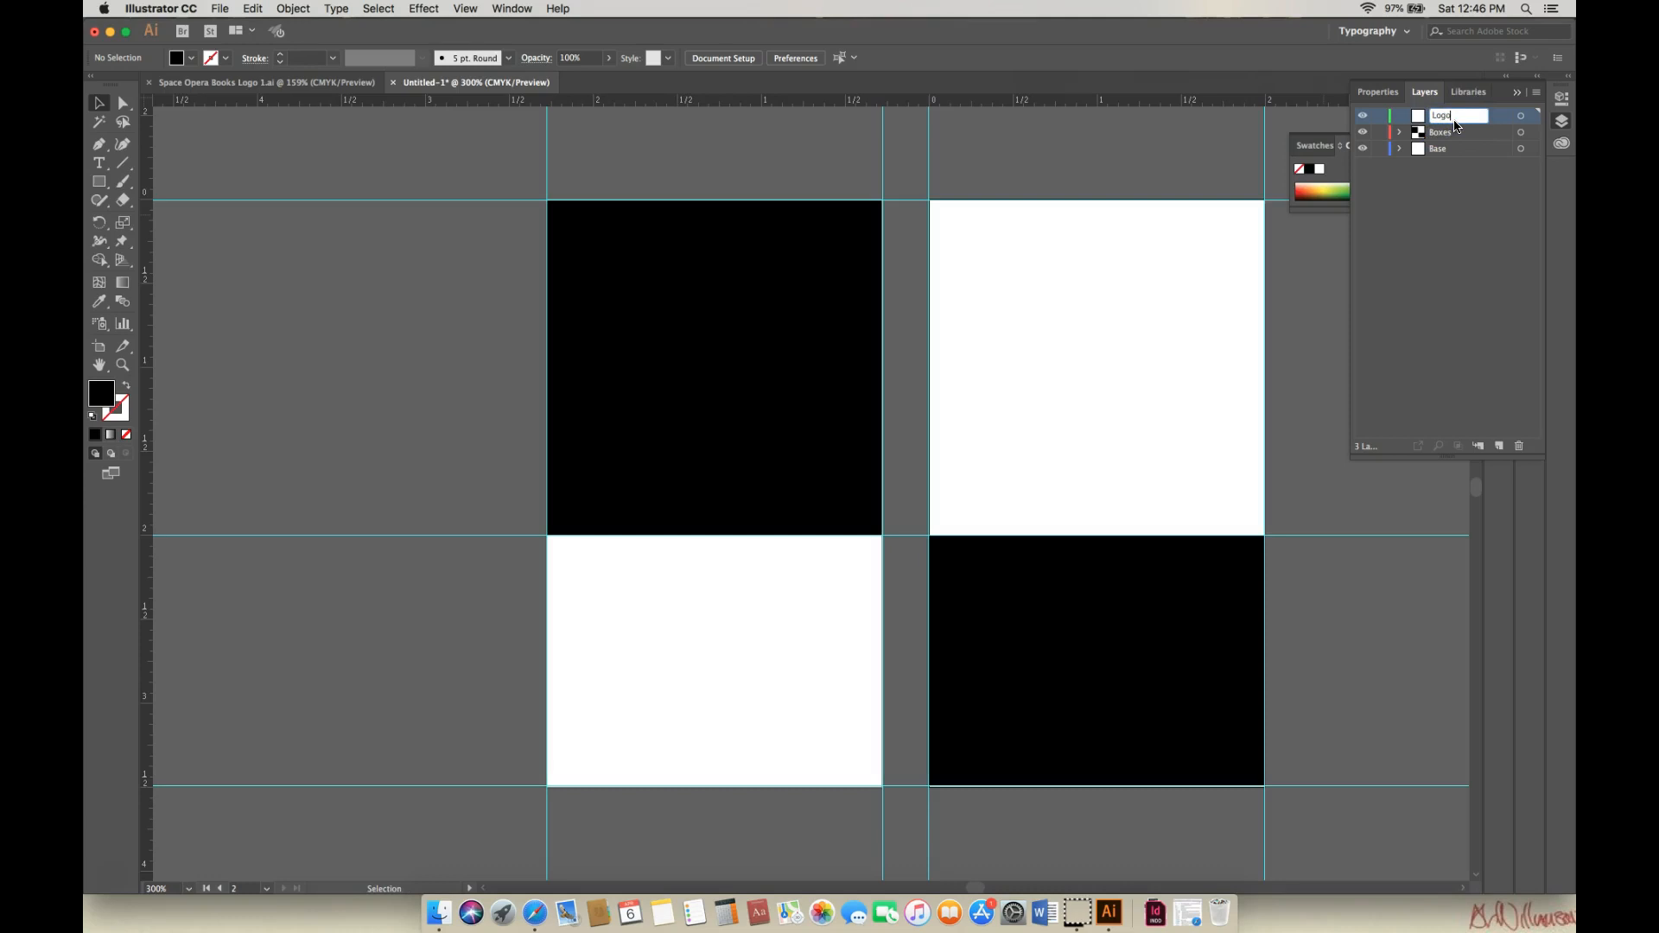
left_click(1452, 204)
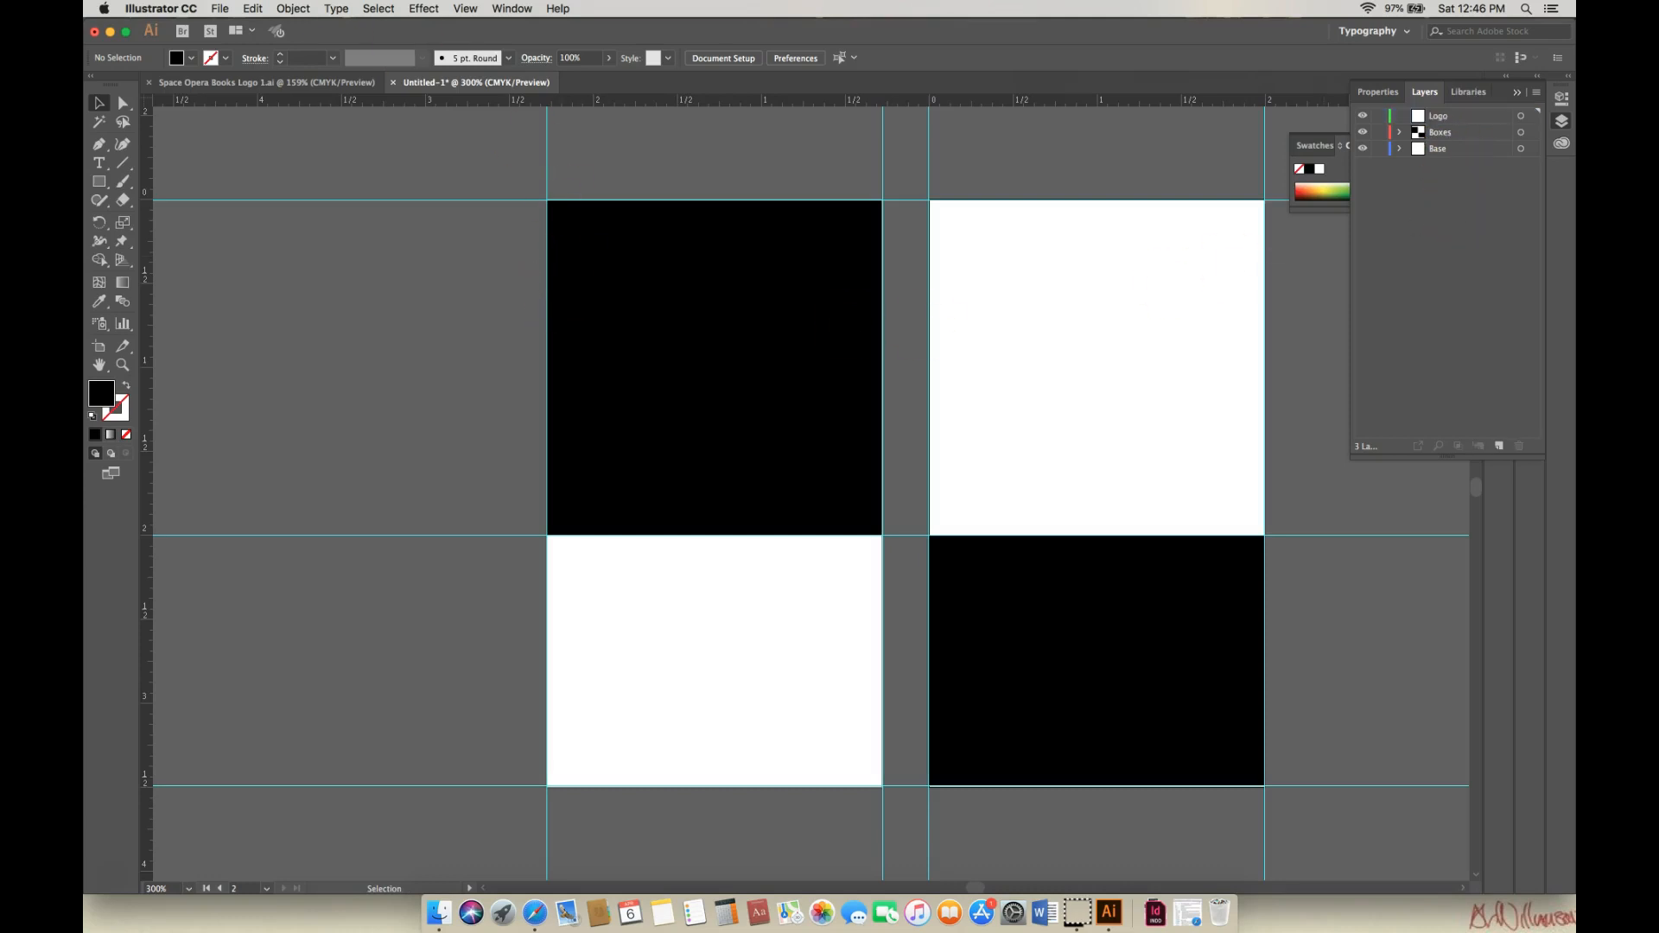
Paste the Space Opera Books logo in front on the Logo layer and scale it into the top-left black card.
left_click(221, 11)
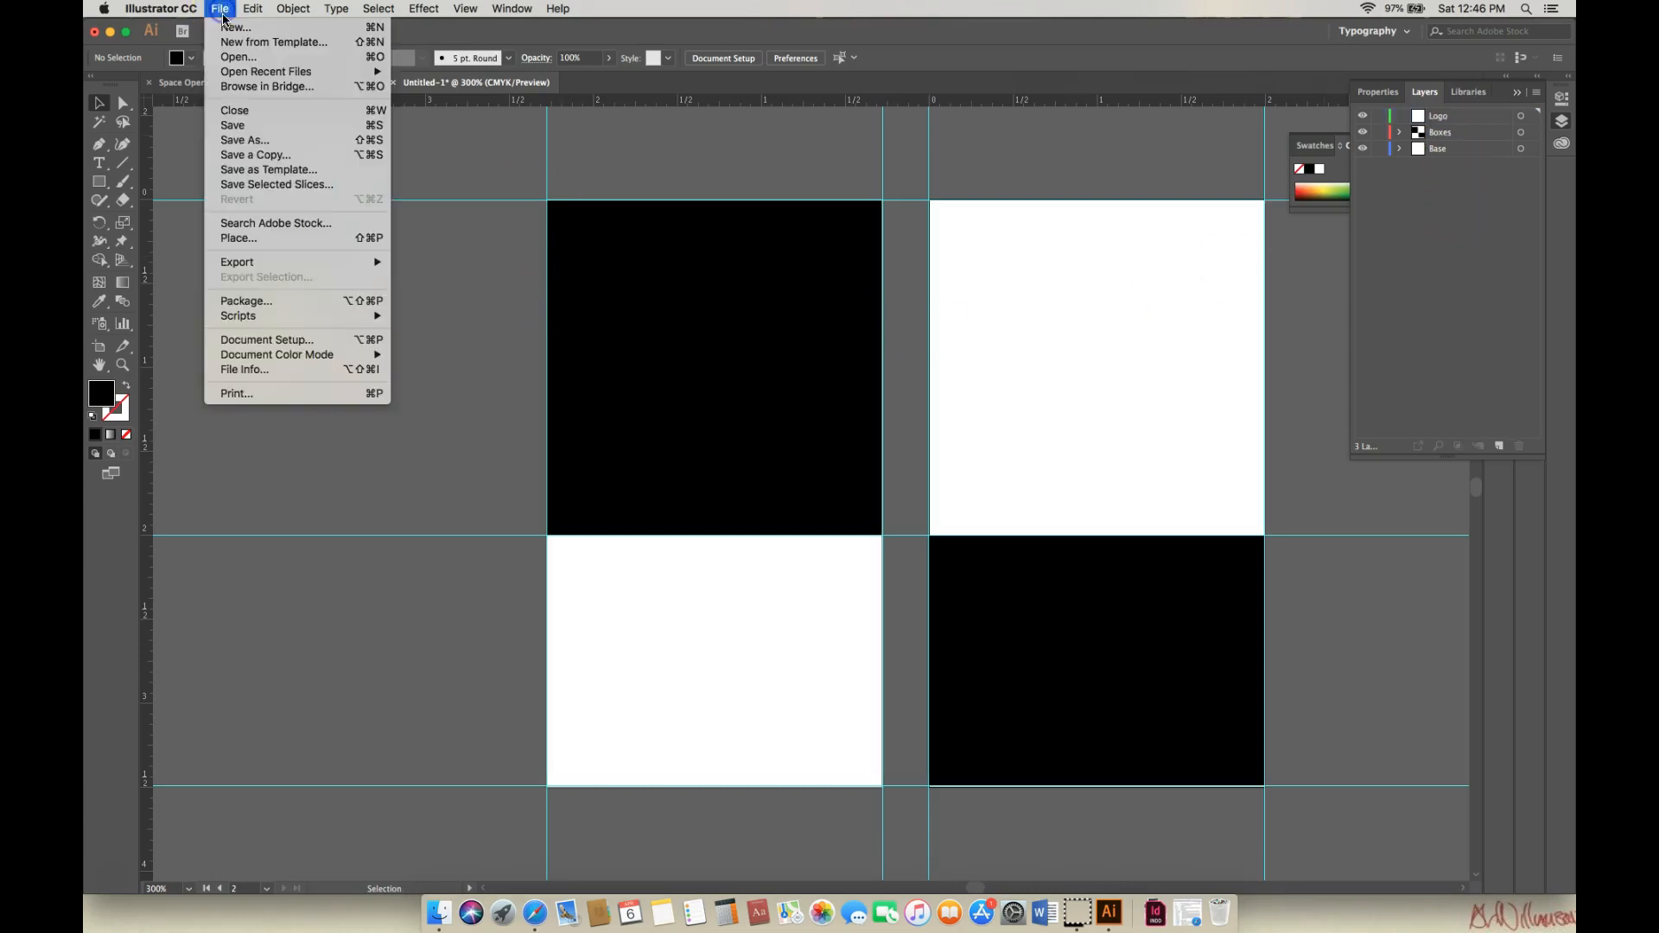
left_click(253, 12)
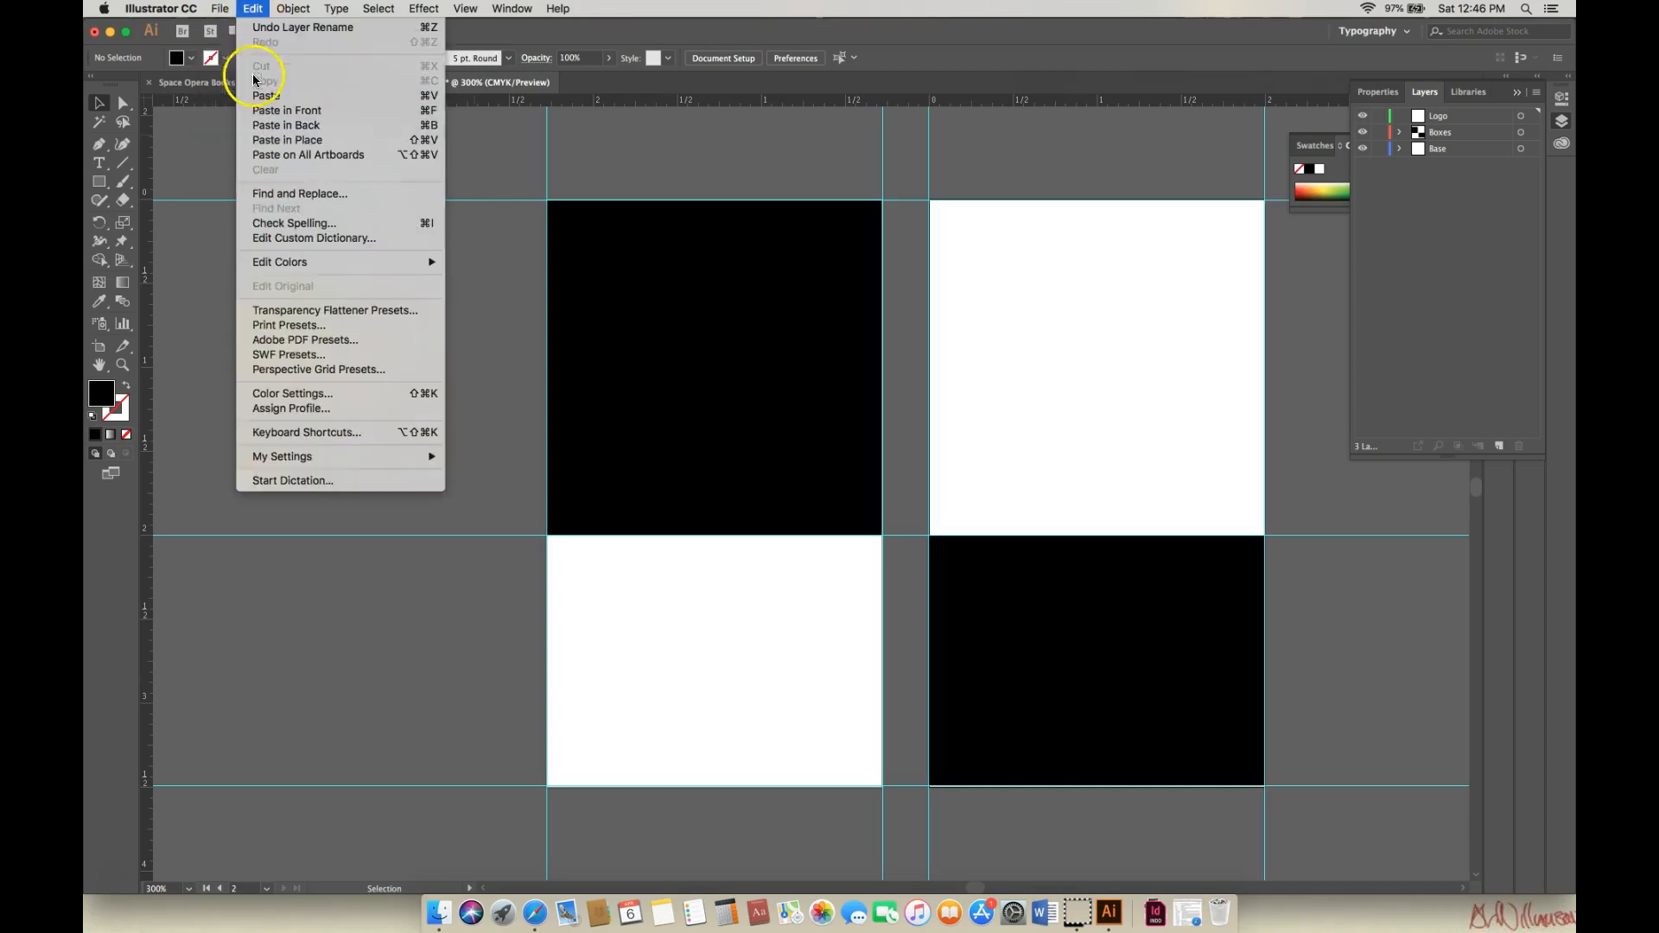
left_click(267, 109)
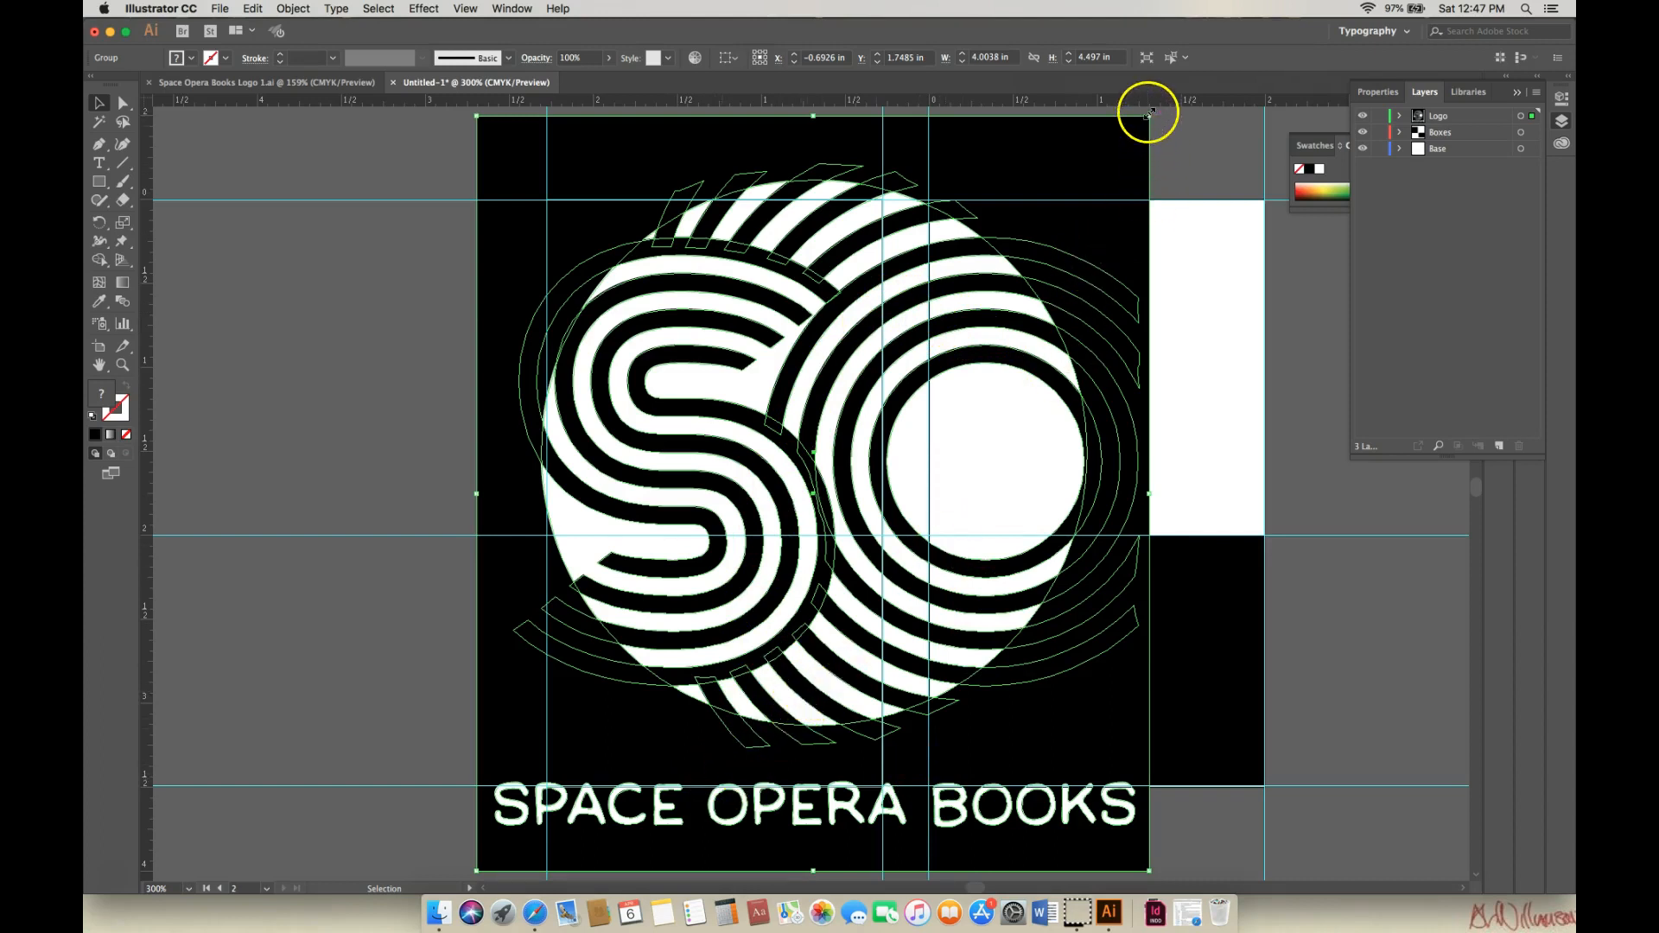
left_click_drag(1147, 117, 746, 568)
left_click_drag(650, 617, 741, 275)
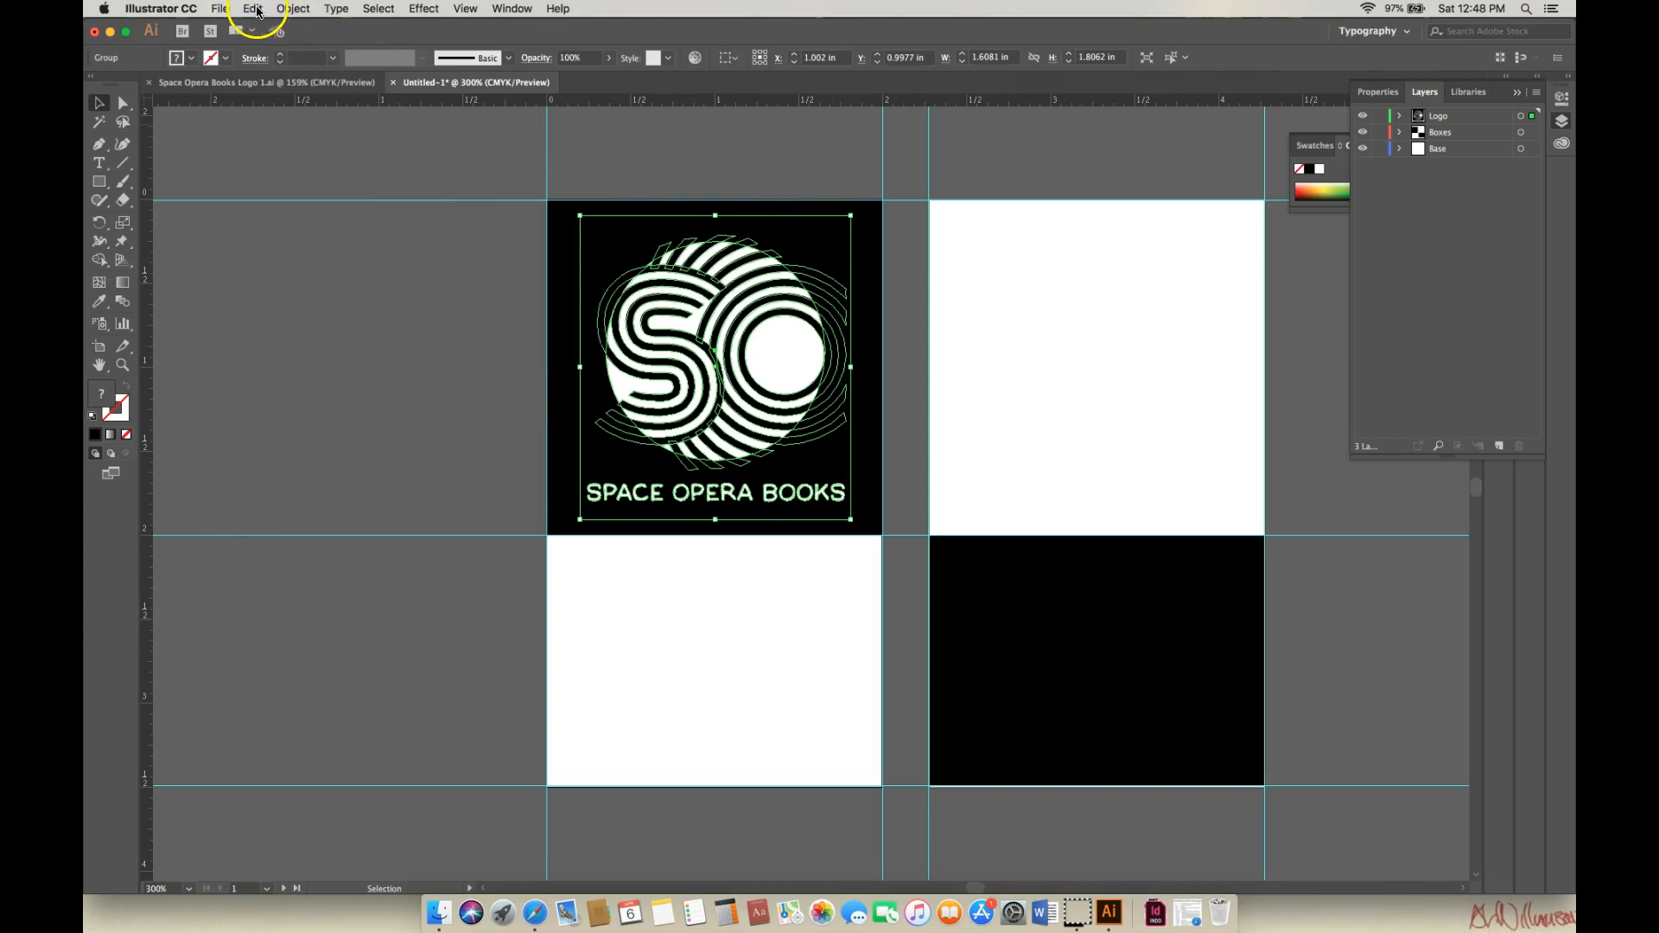
Copy the black logo group and place a pasted duplicate on the top-right white card.
left_click(294, 8)
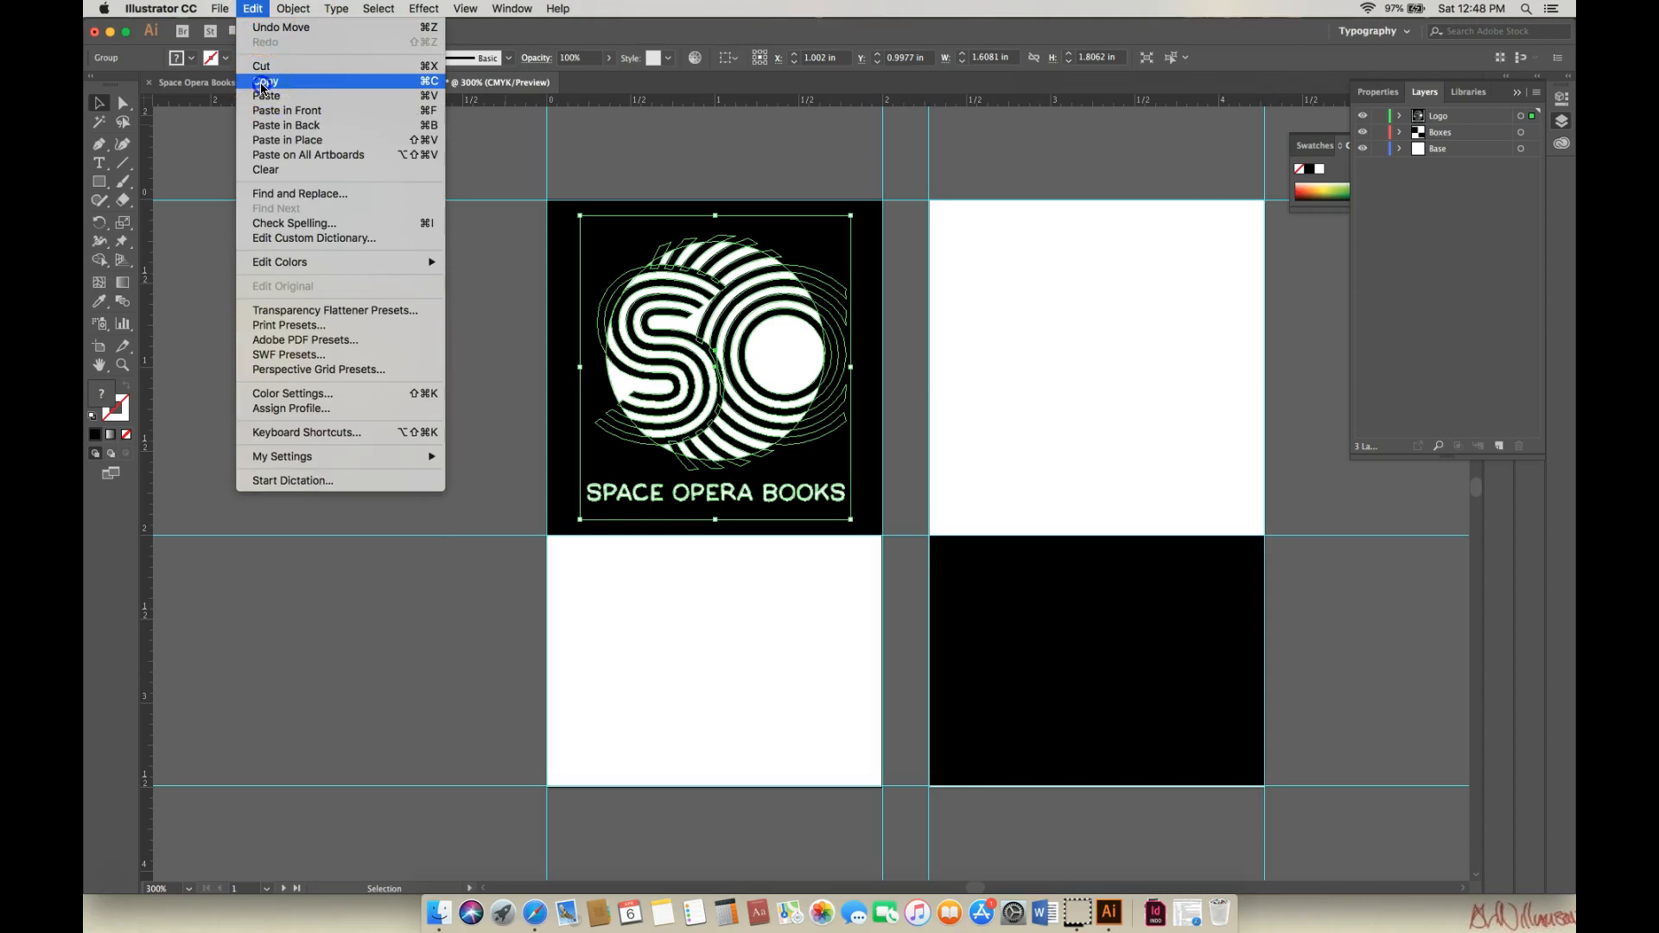
left_click(263, 78)
left_click(252, 9)
left_click(256, 97)
left_click_drag(727, 364, 1011, 246)
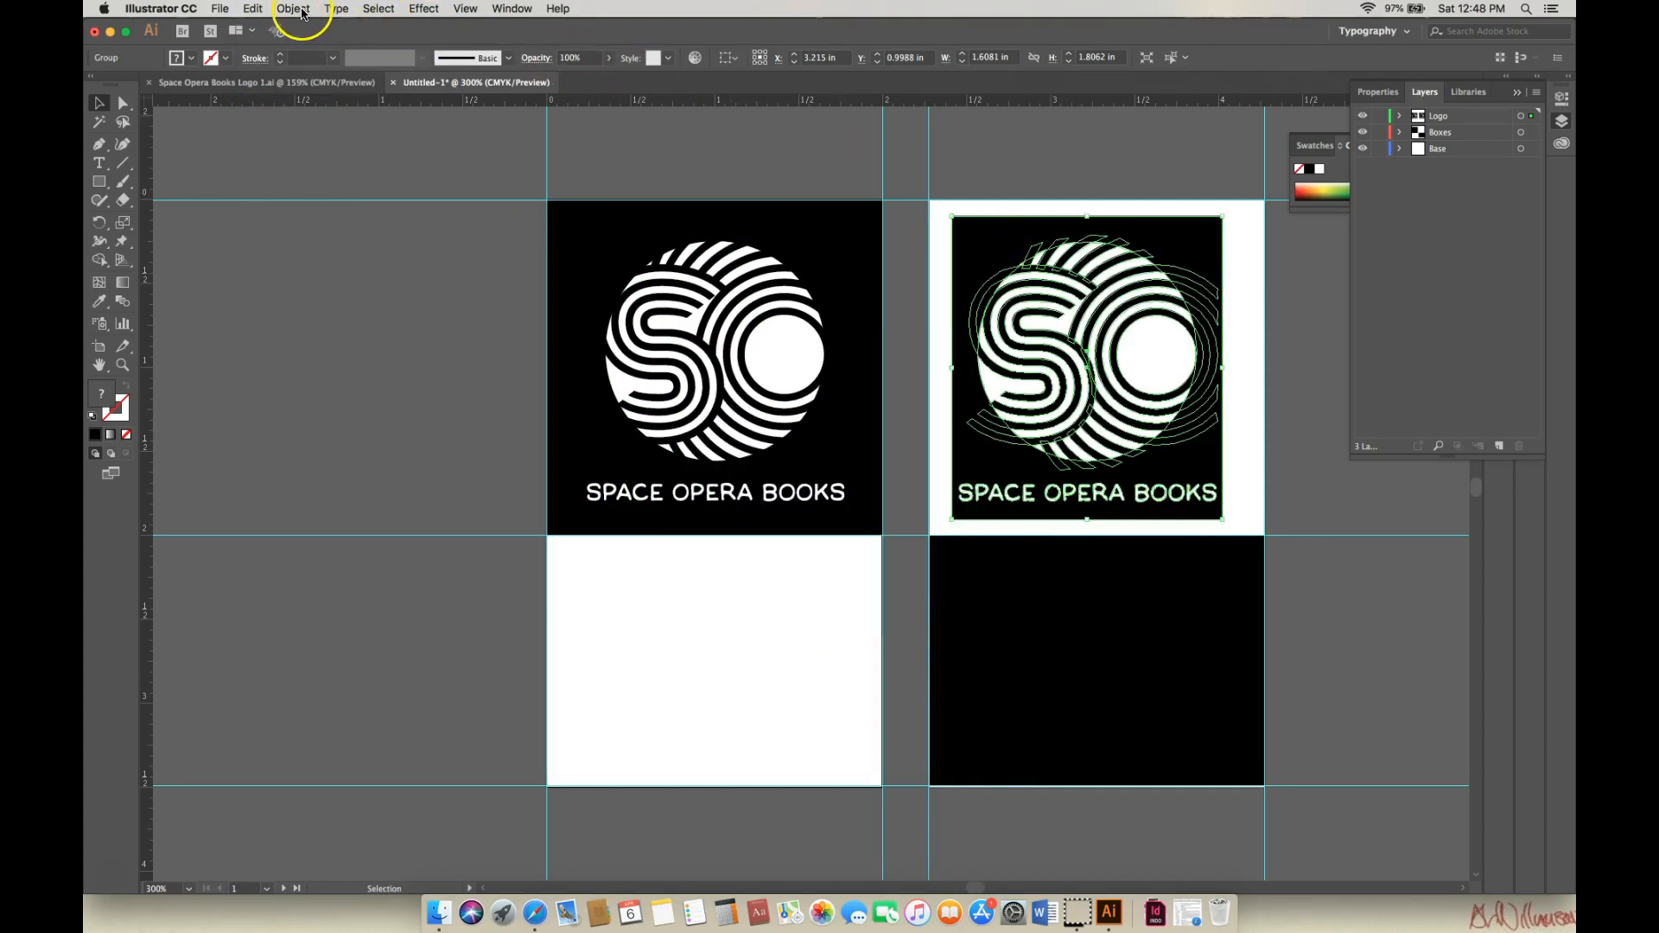
left_click(294, 8)
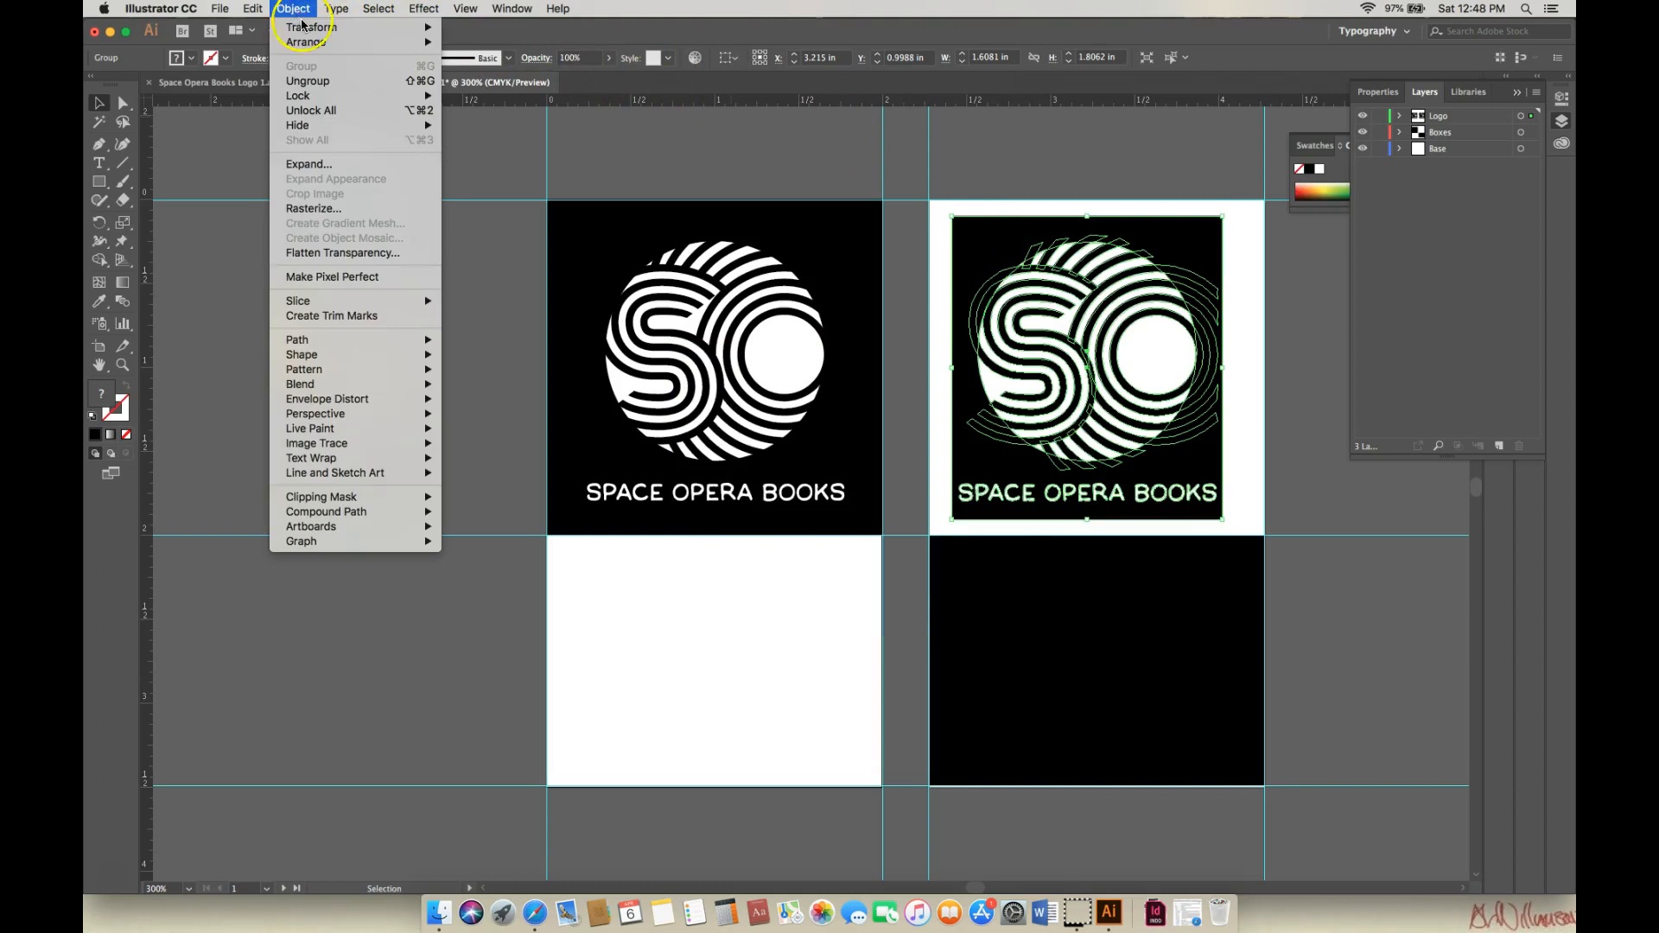
mouse_move(304, 27)
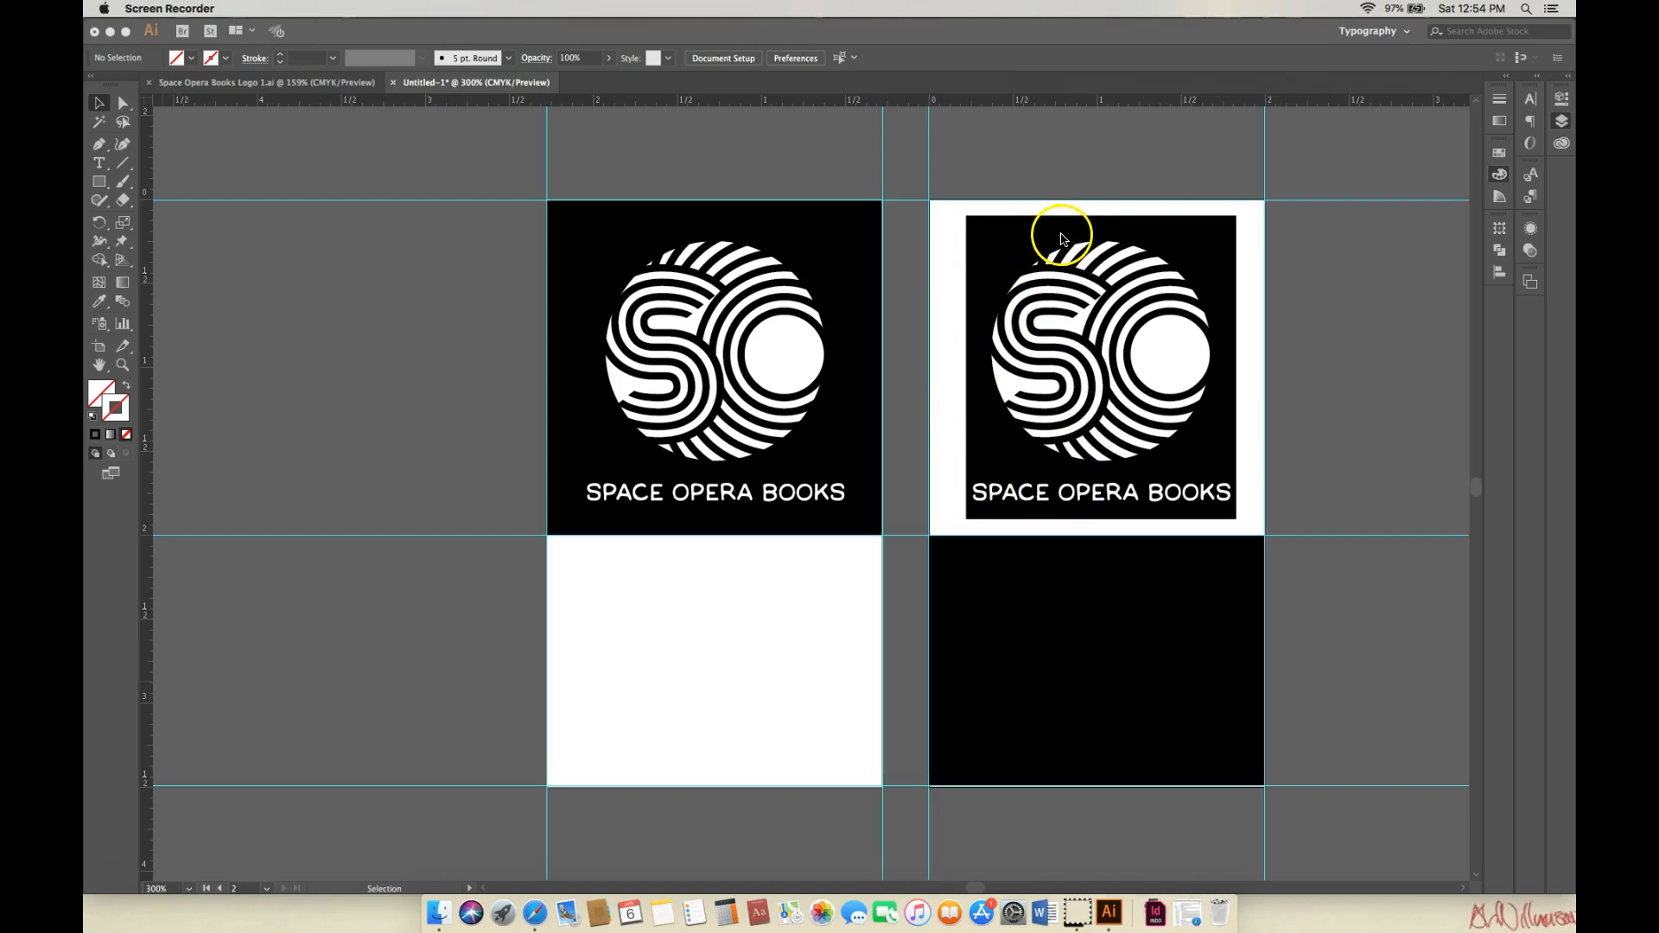
left_click(1188, 251)
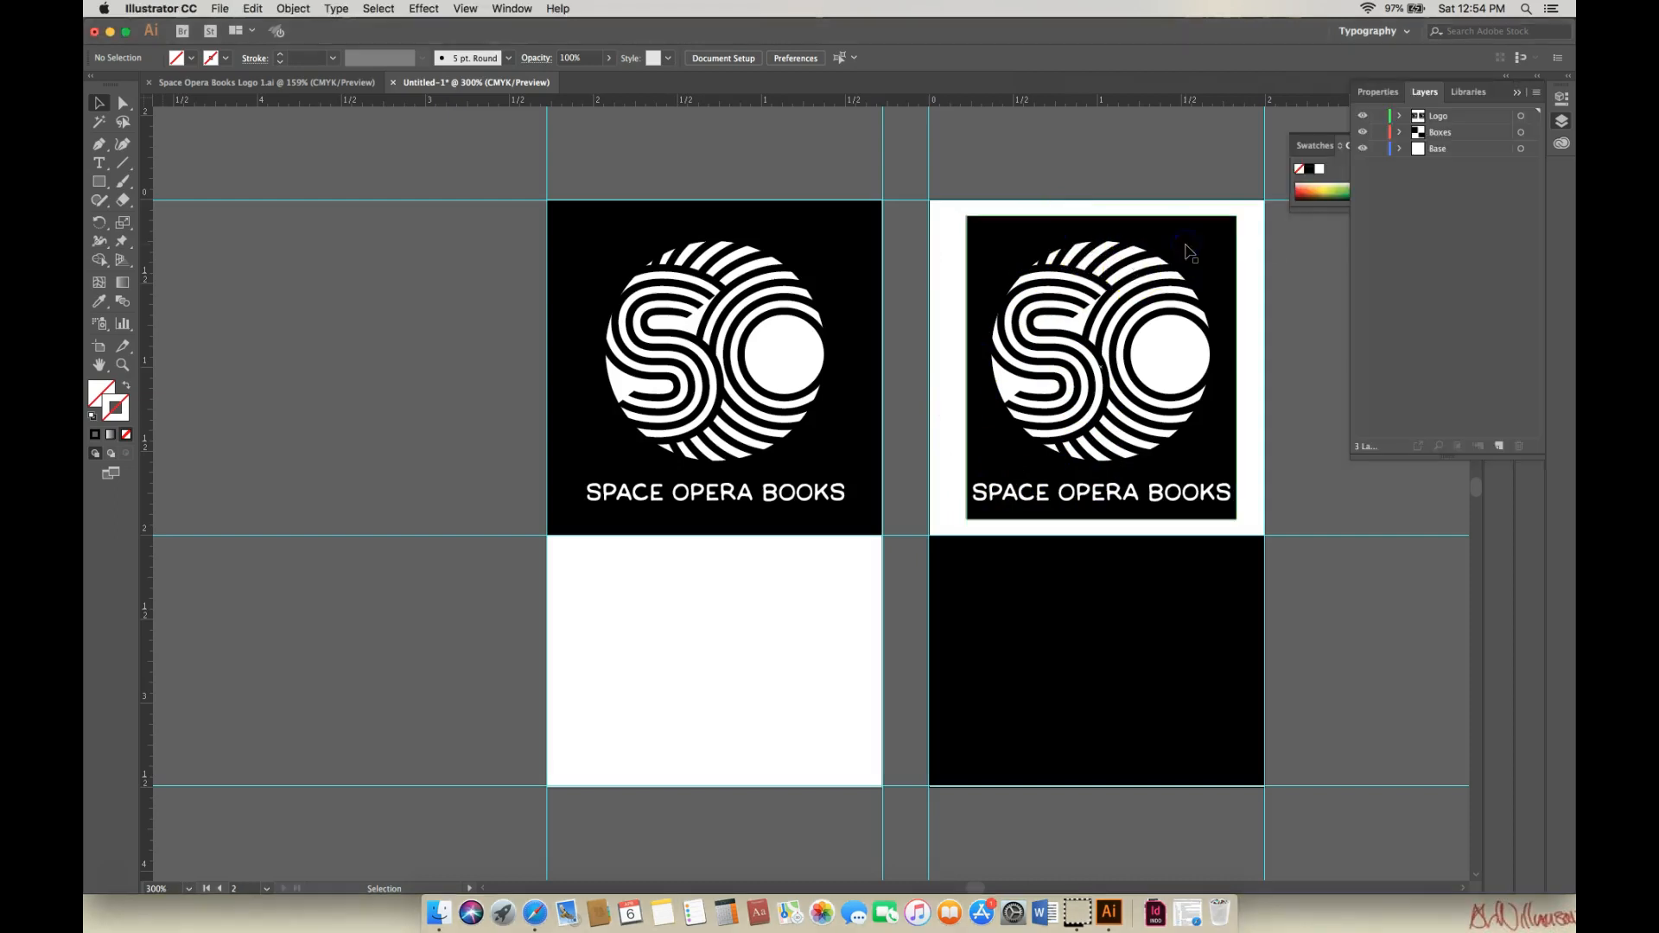
Ungroup the right-hand logo copy twice and delete its black backing square.
left_click(1191, 250)
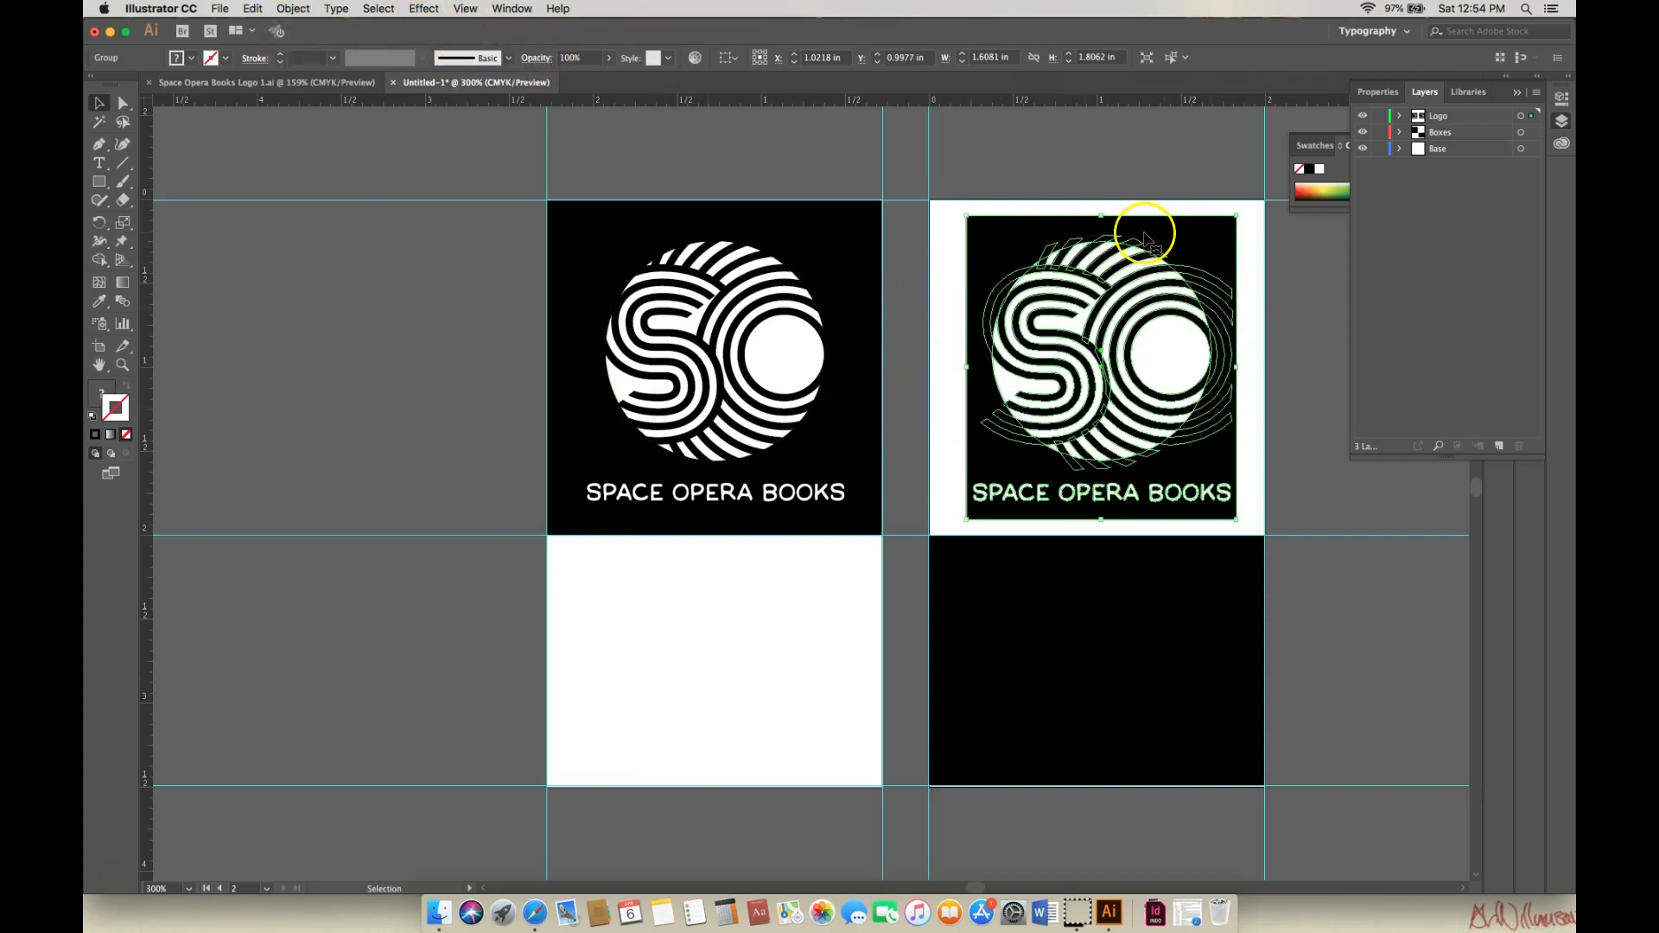
left_click(291, 10)
left_click(299, 82)
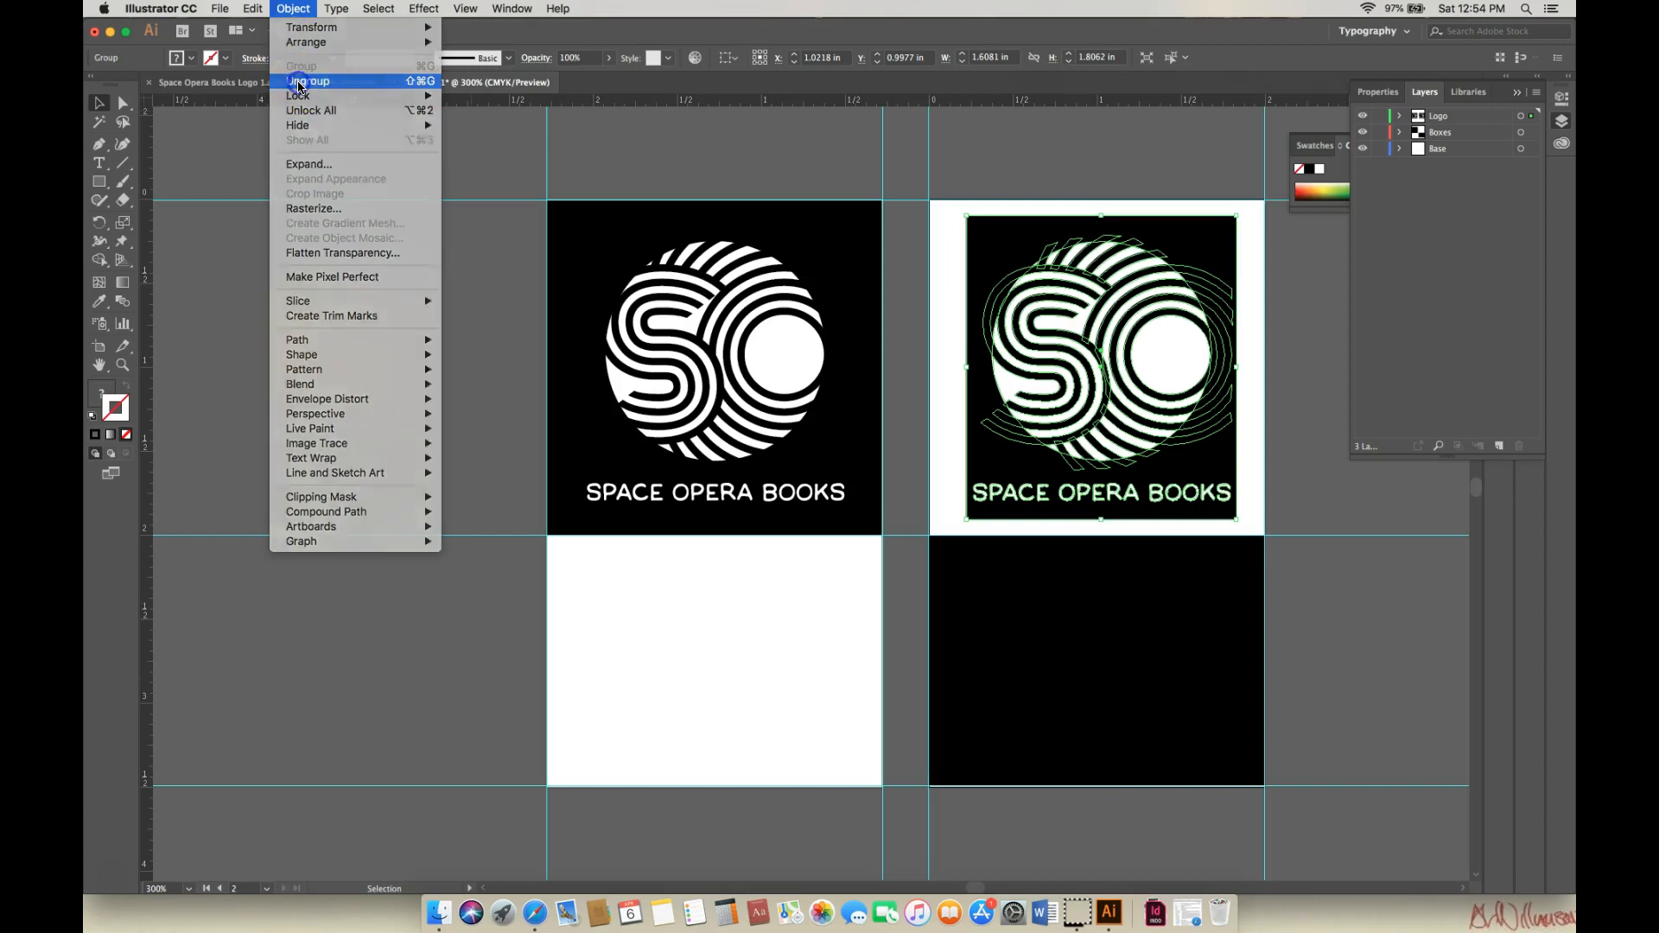
left_click(1158, 175)
left_click(1189, 244)
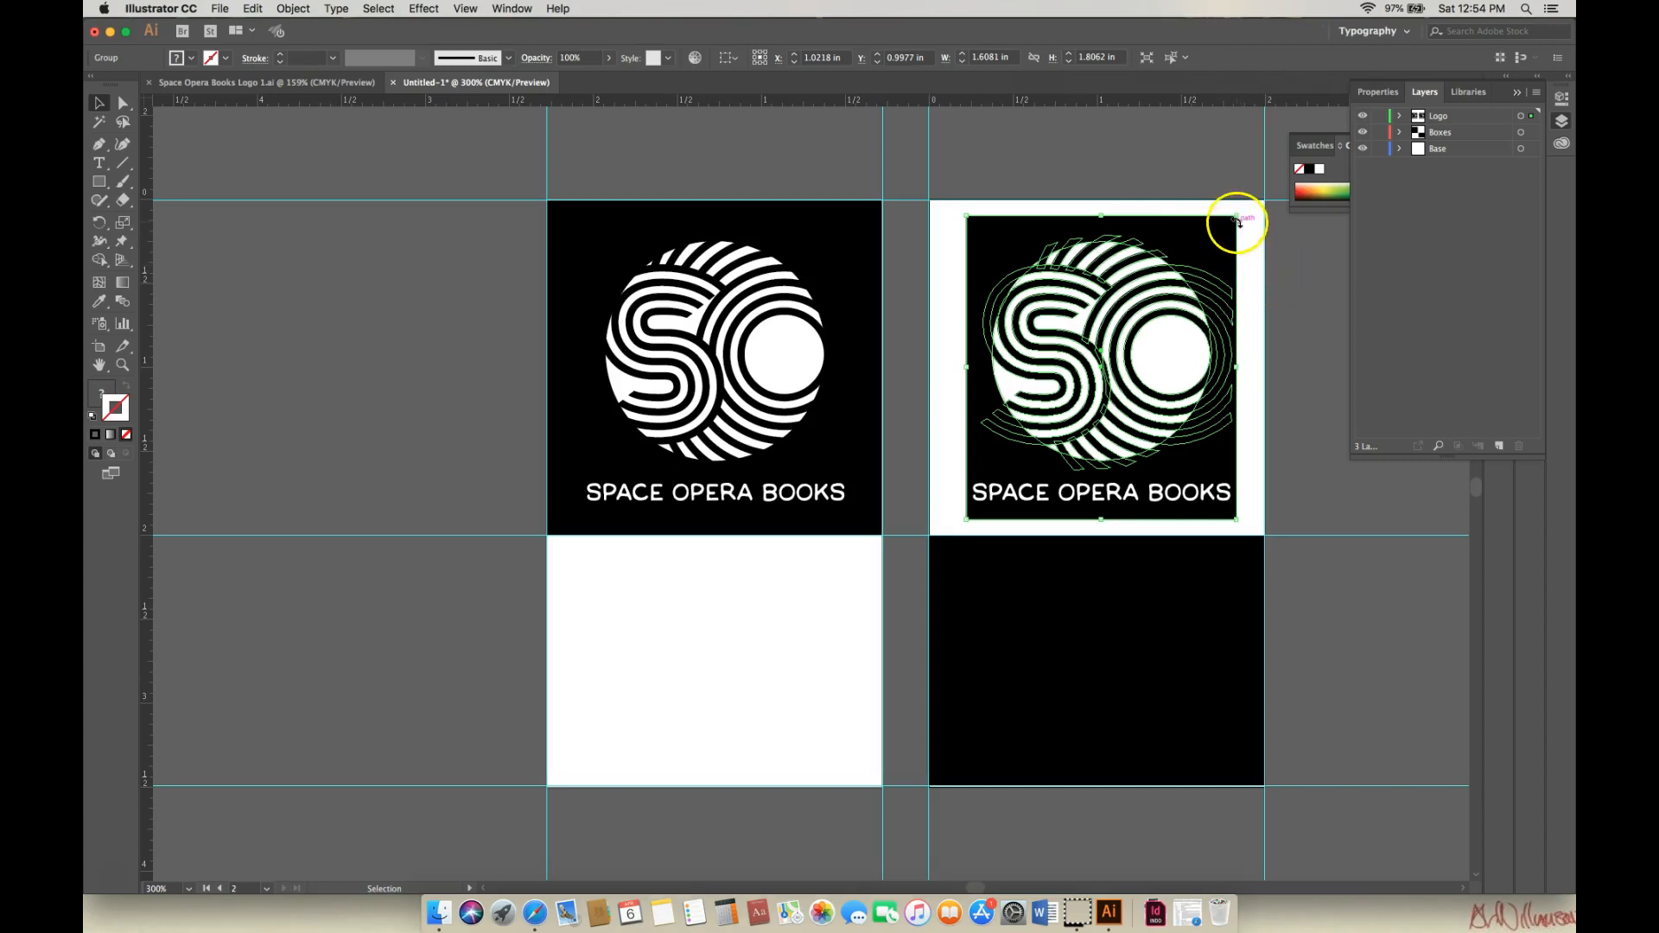
left_click(303, 11)
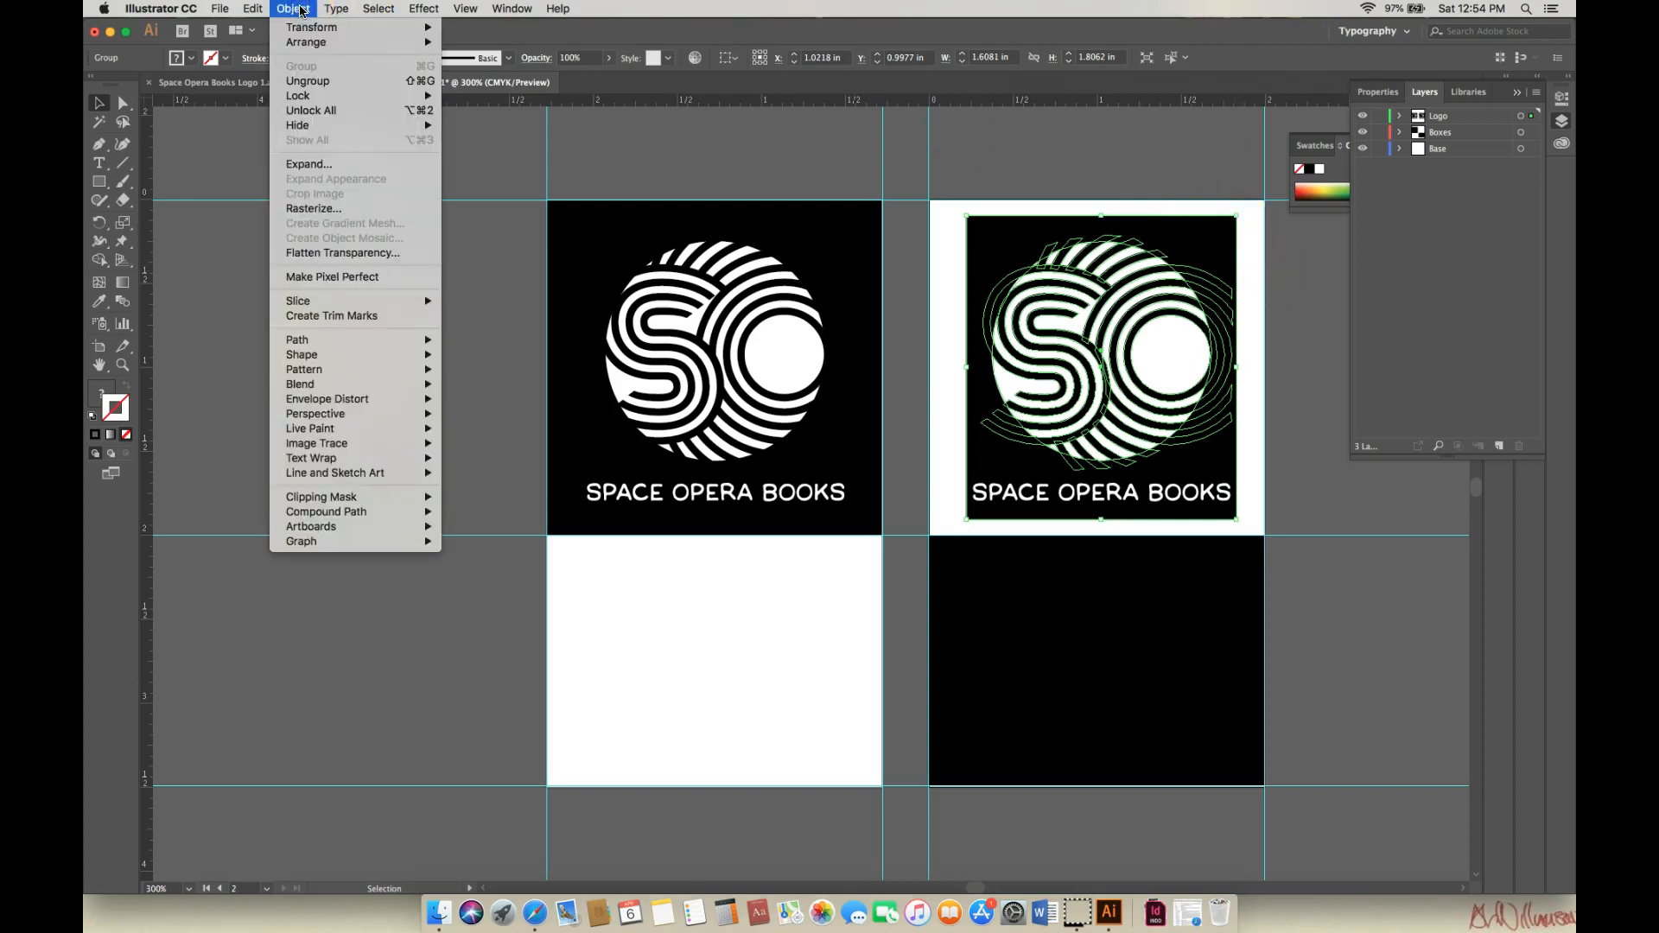
left_click(309, 81)
left_click(1141, 185)
left_click(1165, 235)
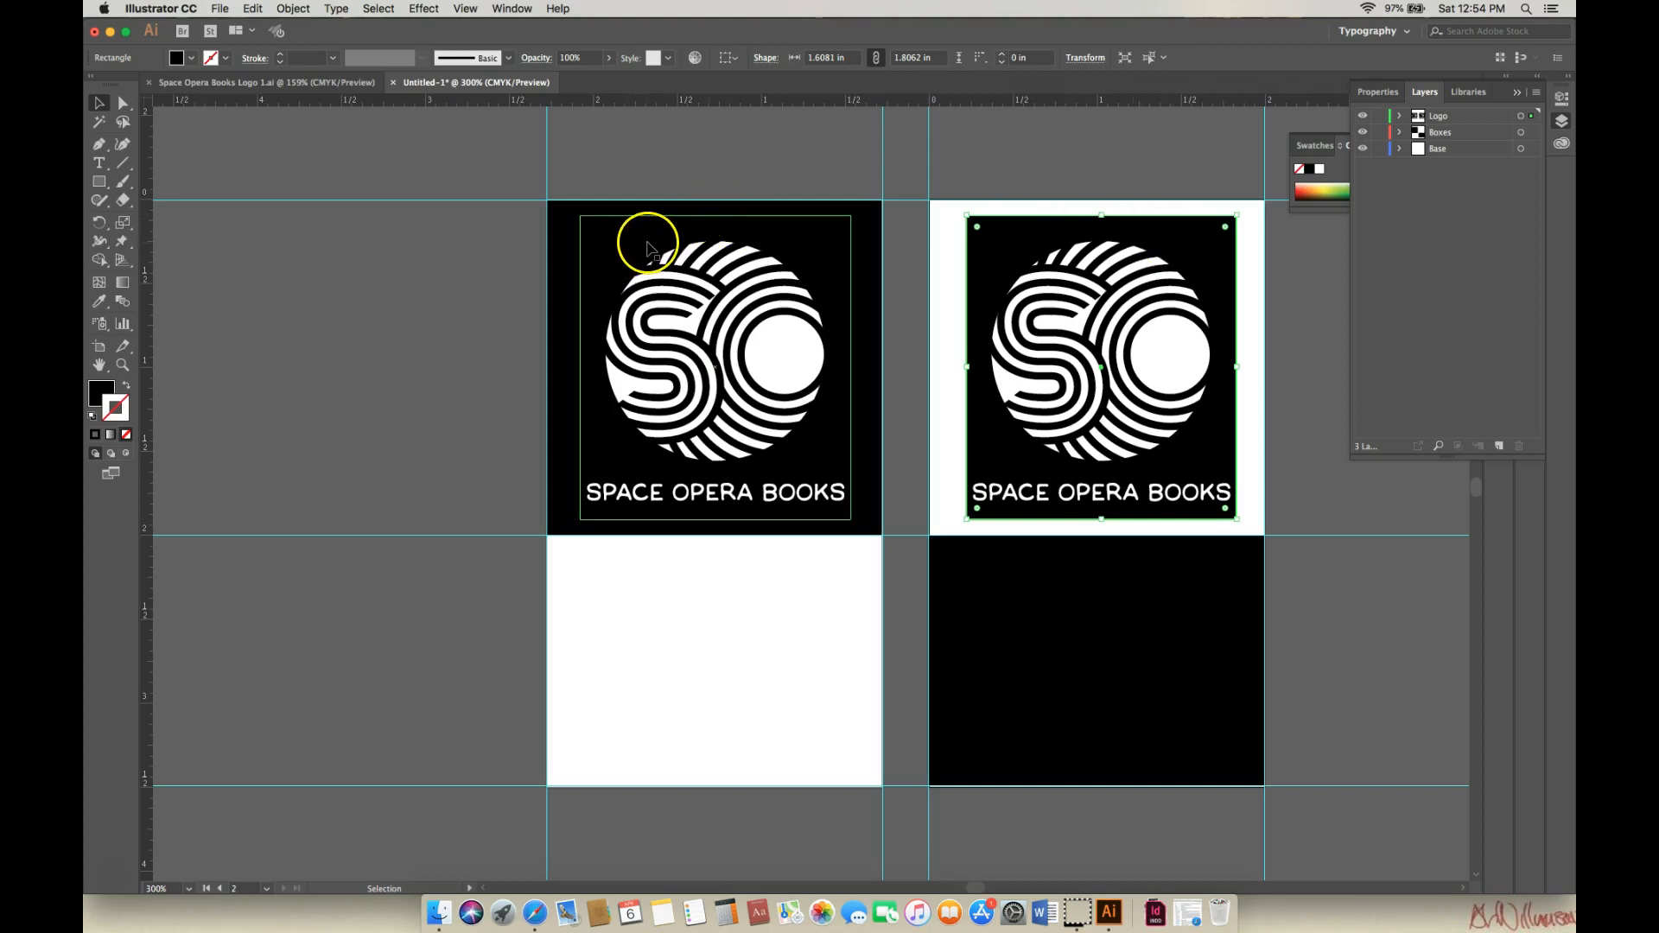
key("Delete")
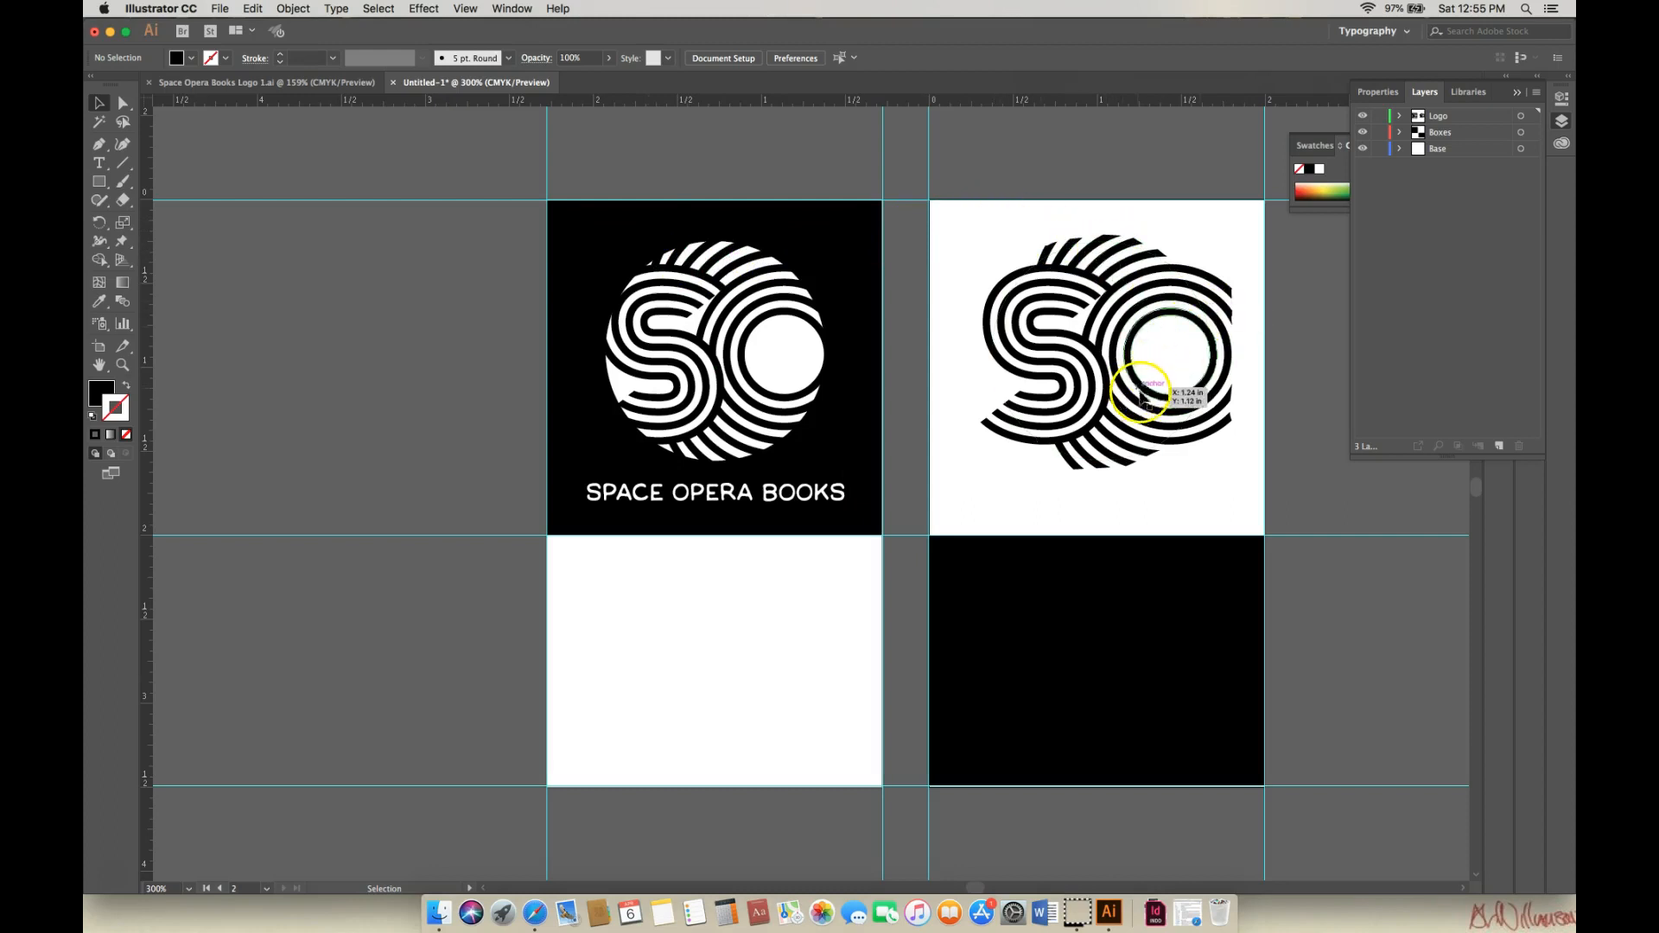
Make the right logo's large circle solid black with no stroke.
left_click(997, 381)
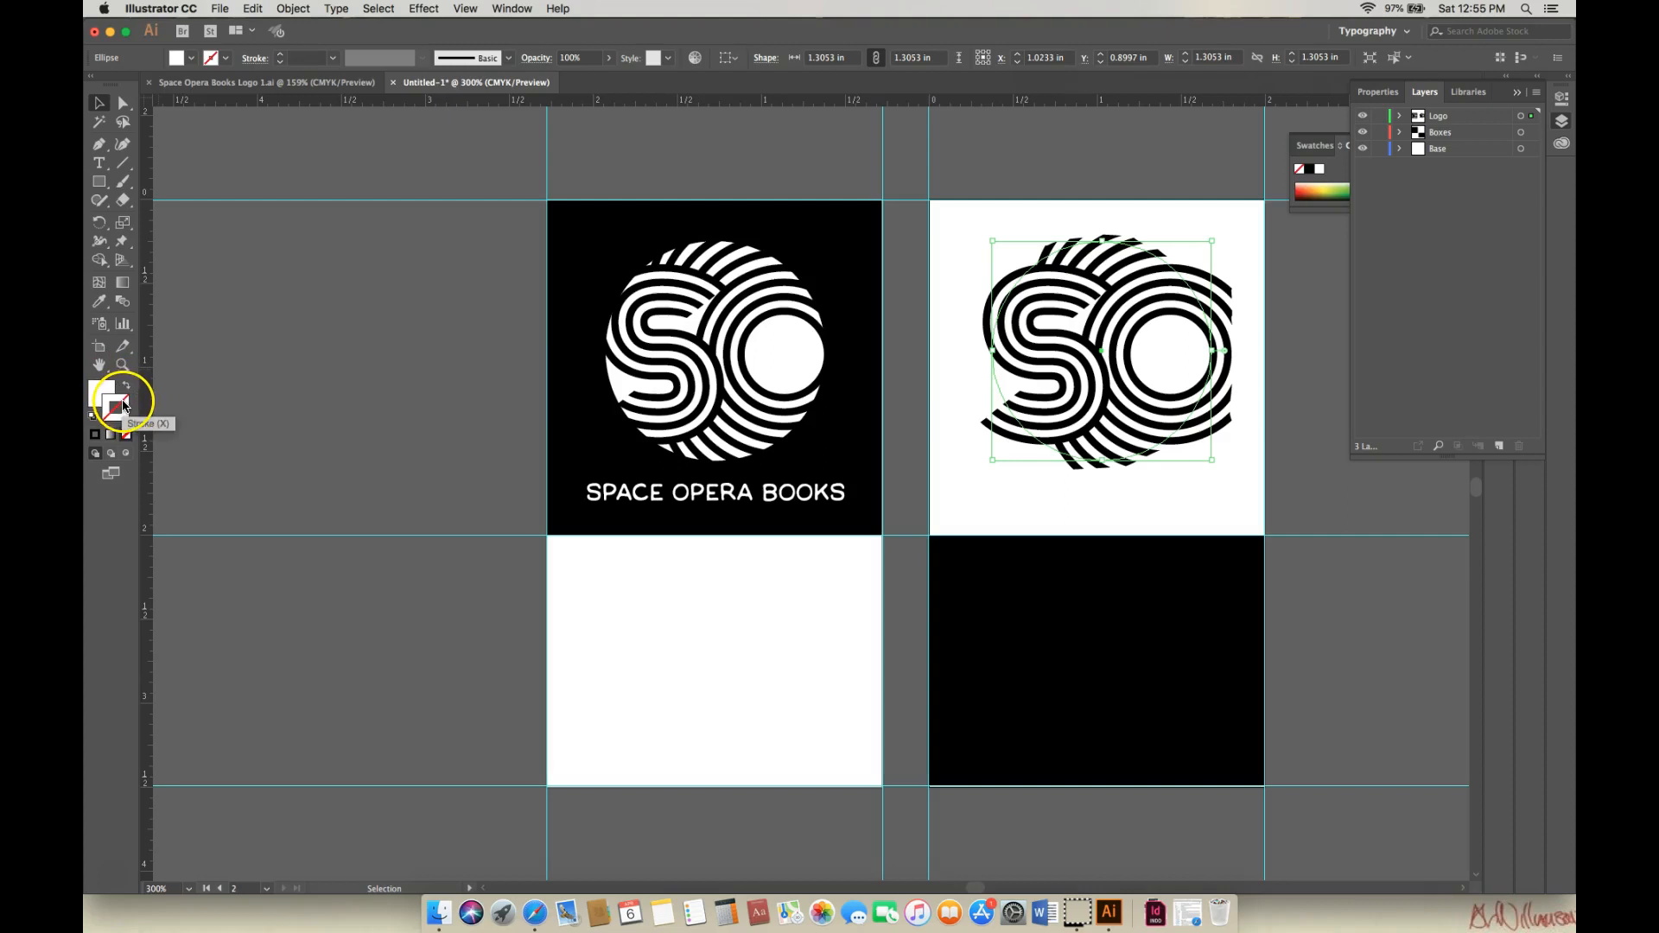
left_click(94, 416)
left_click(126, 388)
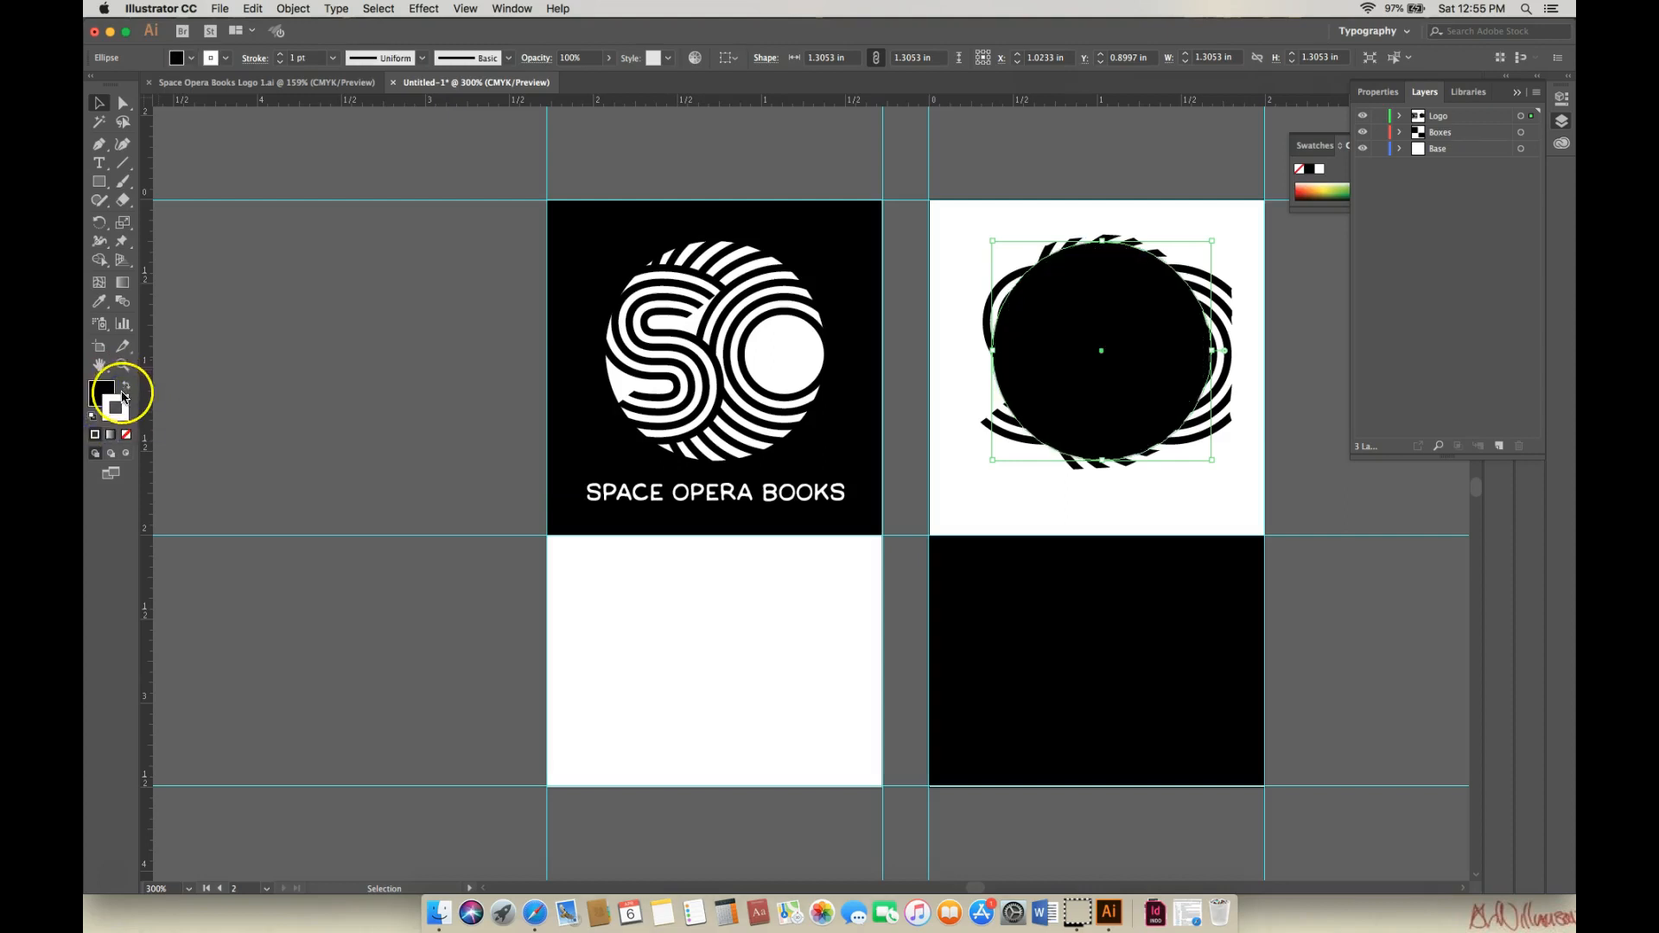
left_click(126, 419)
left_click(127, 442)
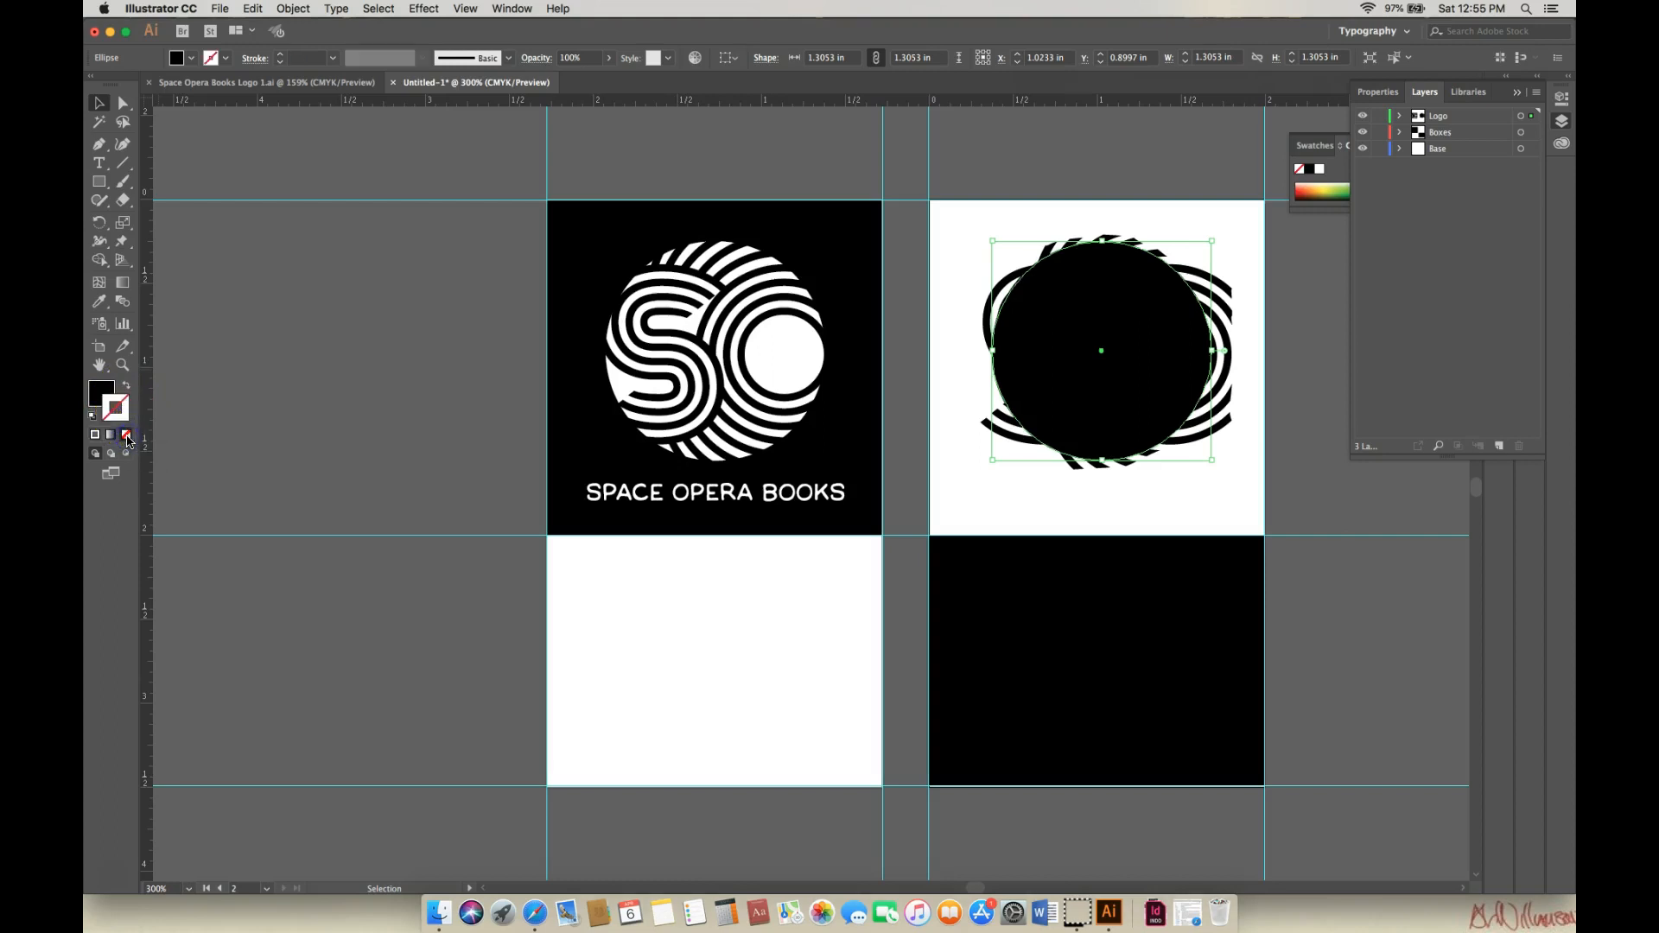
left_click(99, 391)
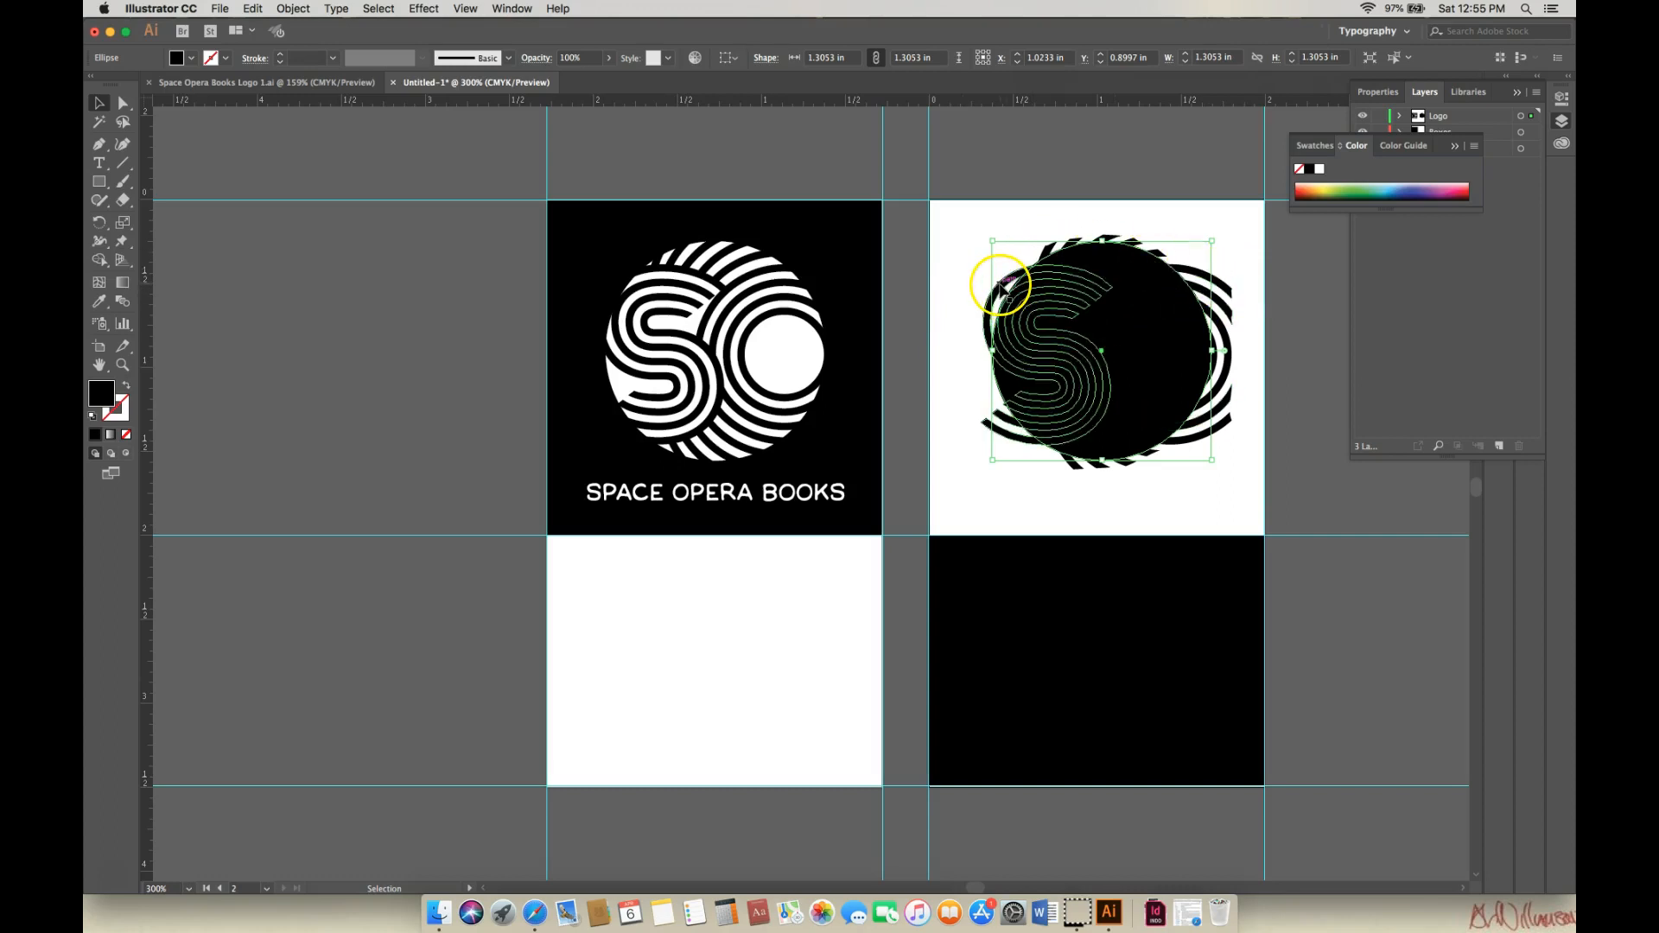
Give the logo's S shape and O rings a white fill with no outline.
left_click(1001, 286)
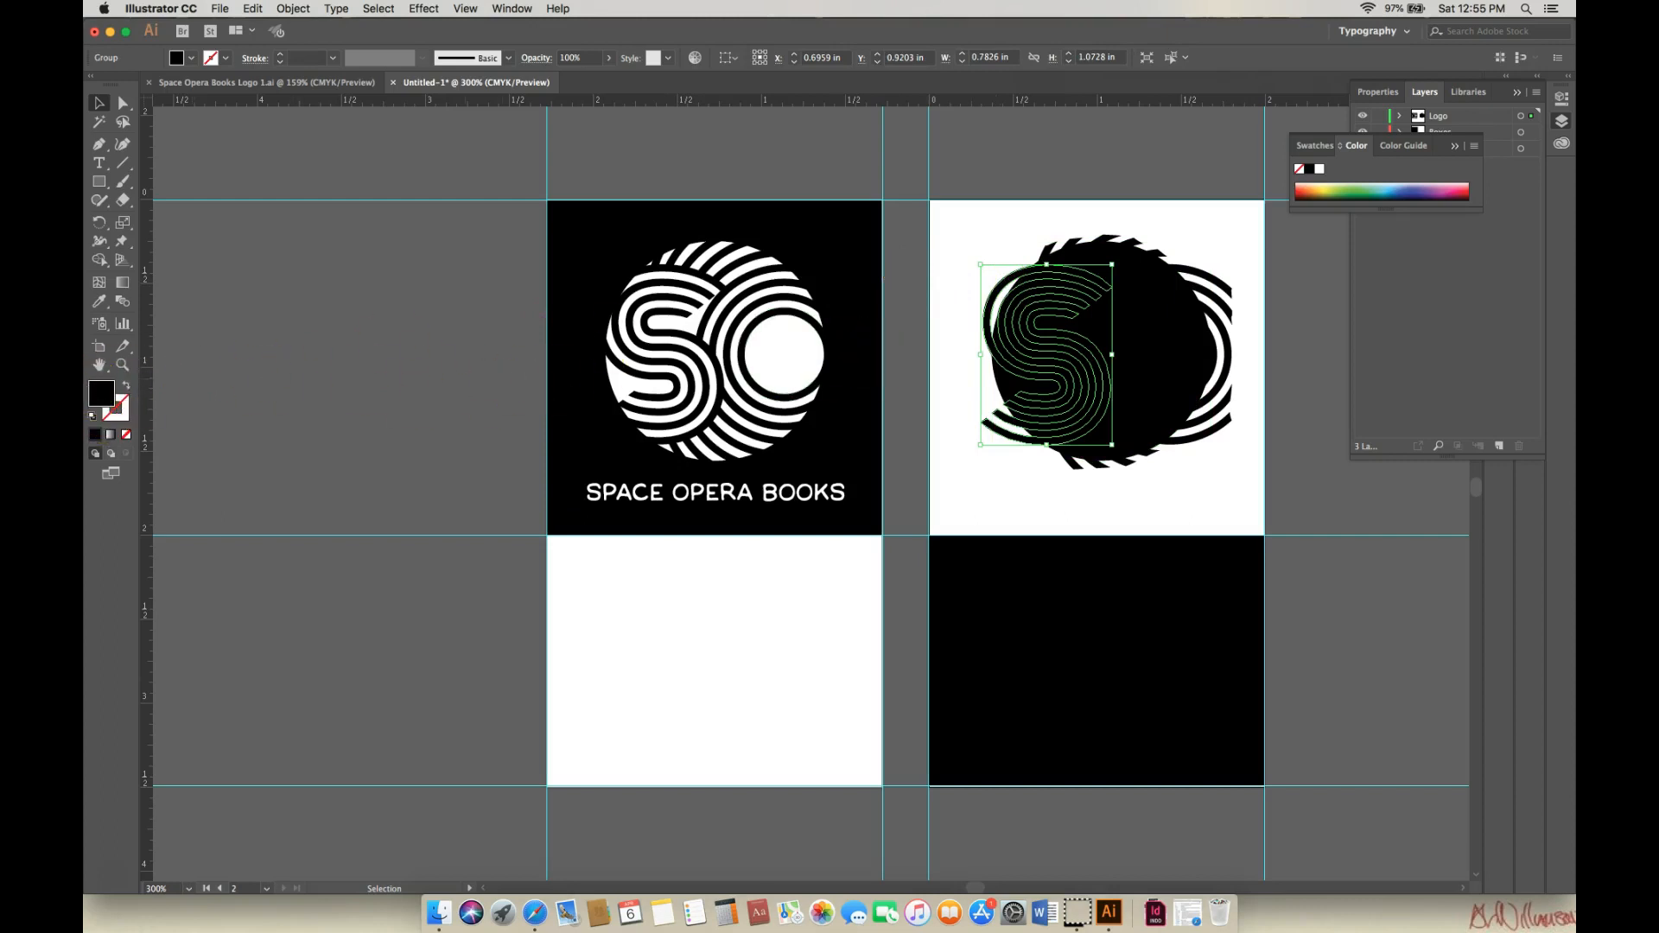
left_click_drag(993, 289, 687, 302)
left_click(95, 418)
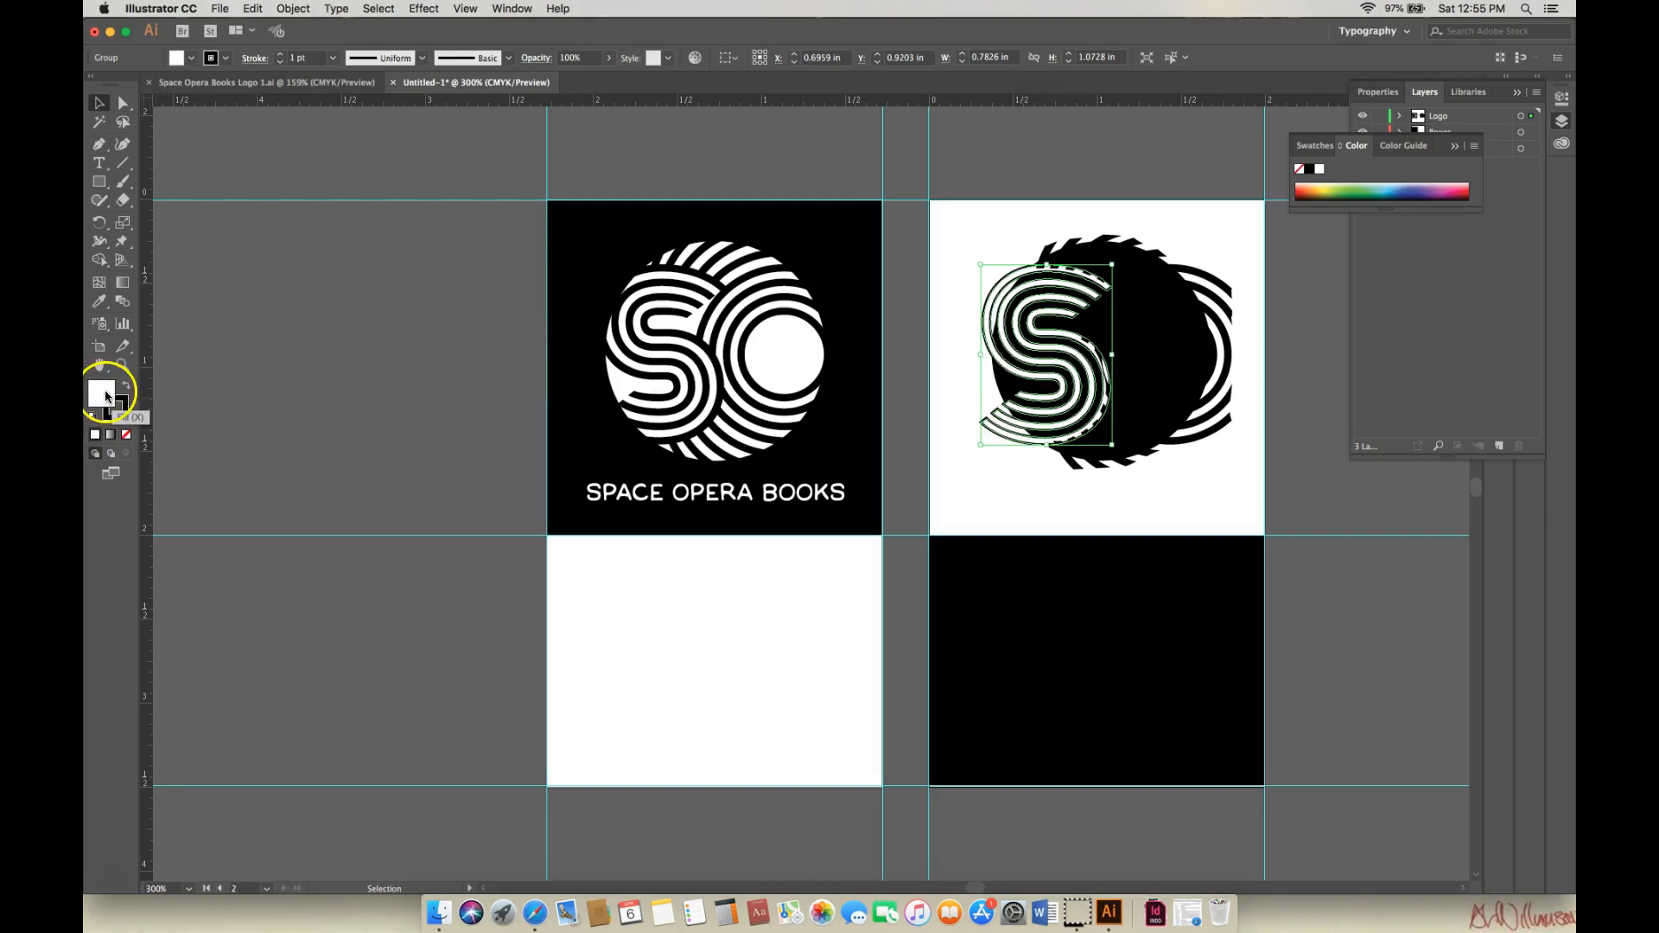
left_click(116, 408)
left_click(126, 435)
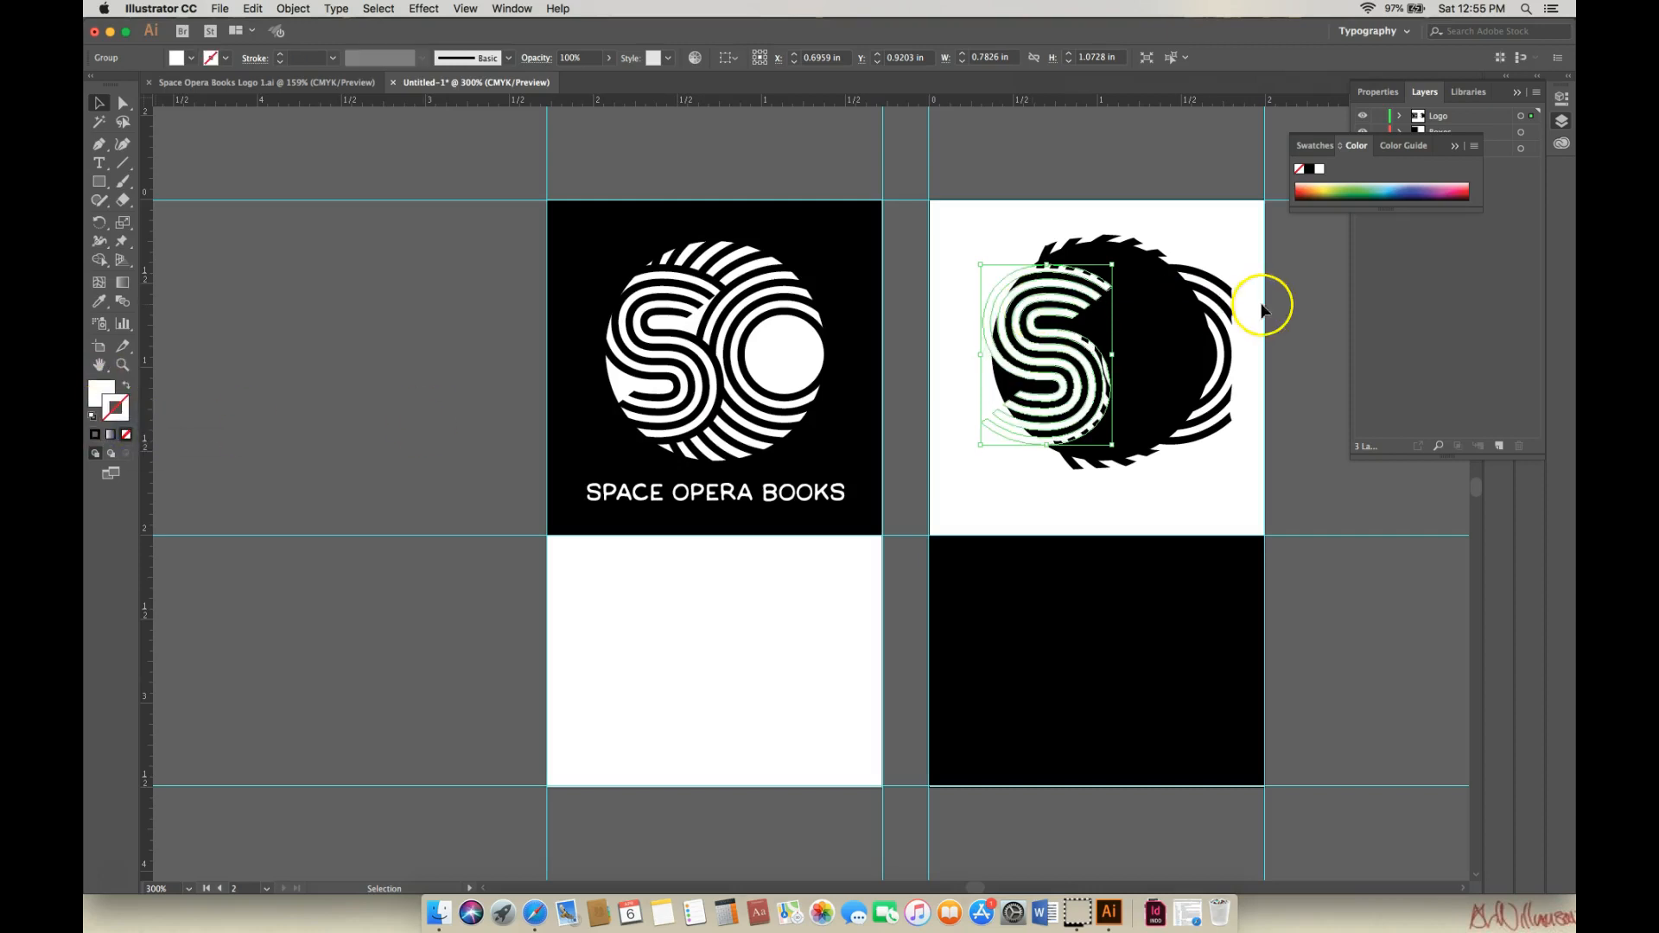
left_click(1223, 300)
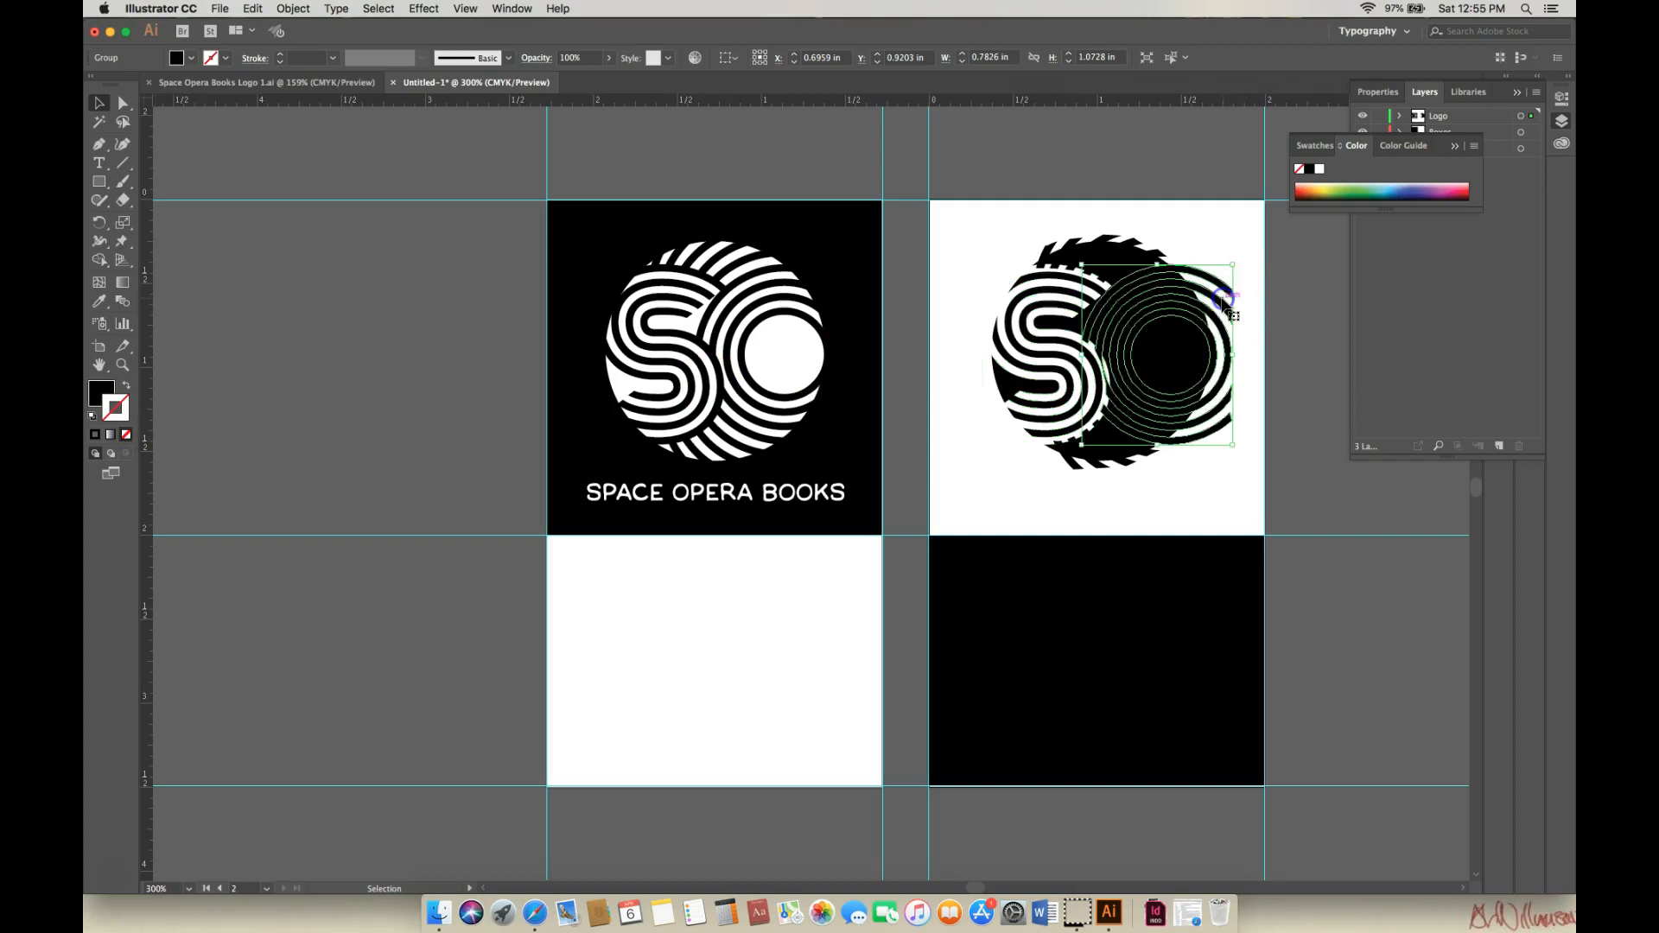
left_click(92, 418)
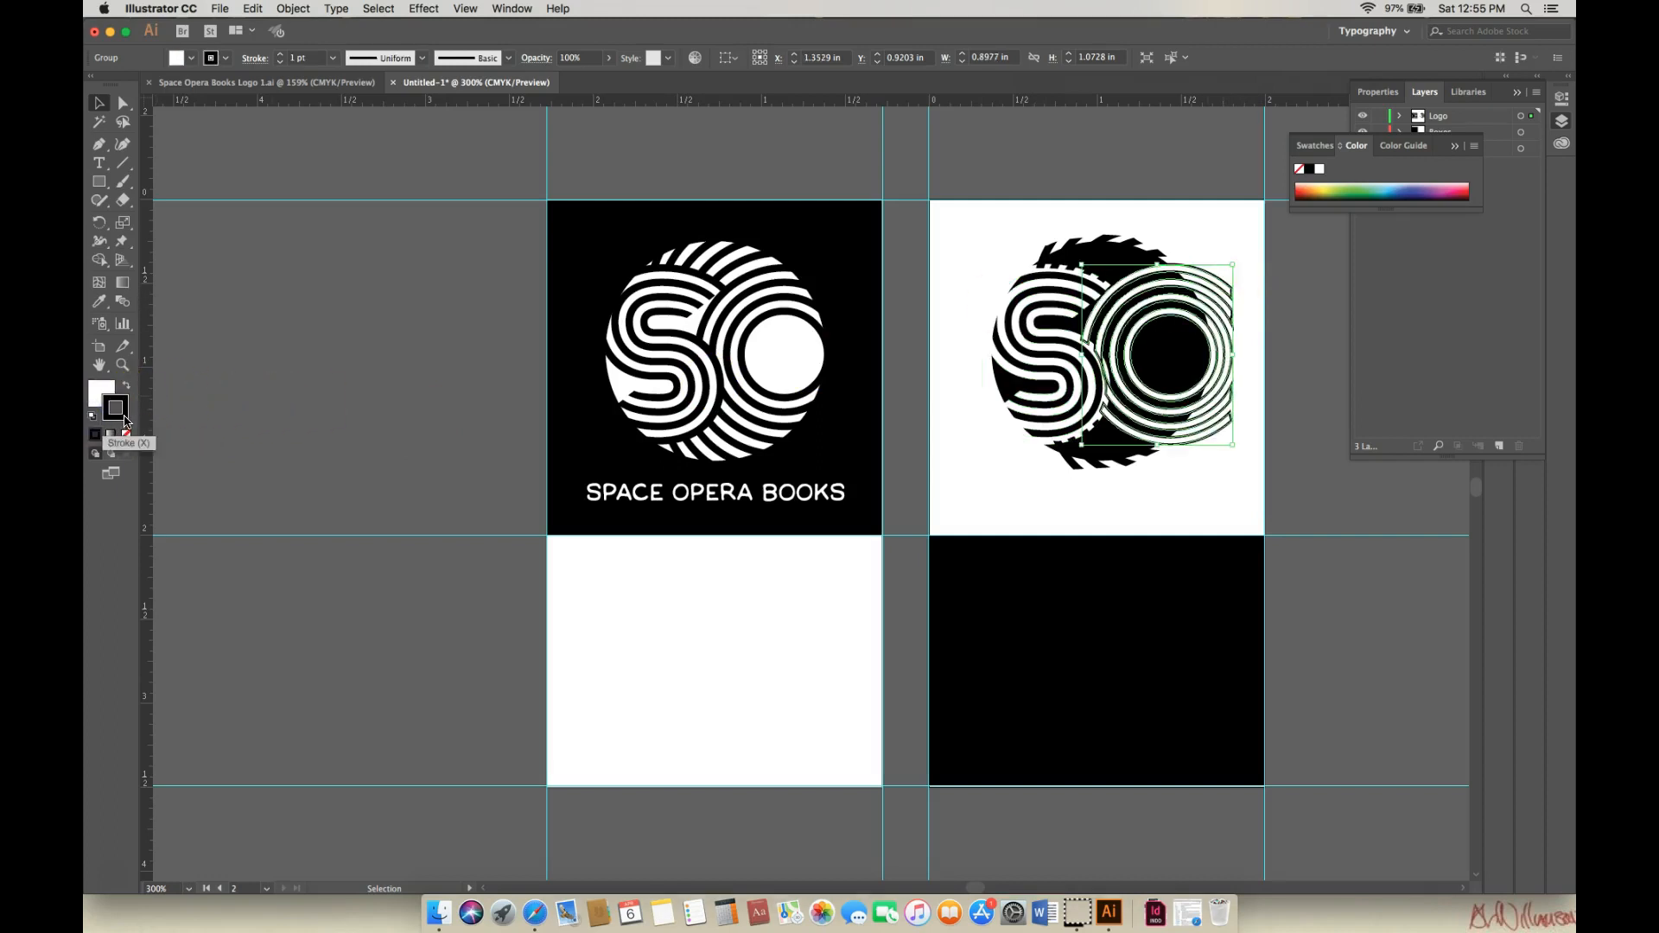
left_click(126, 423)
left_click(126, 437)
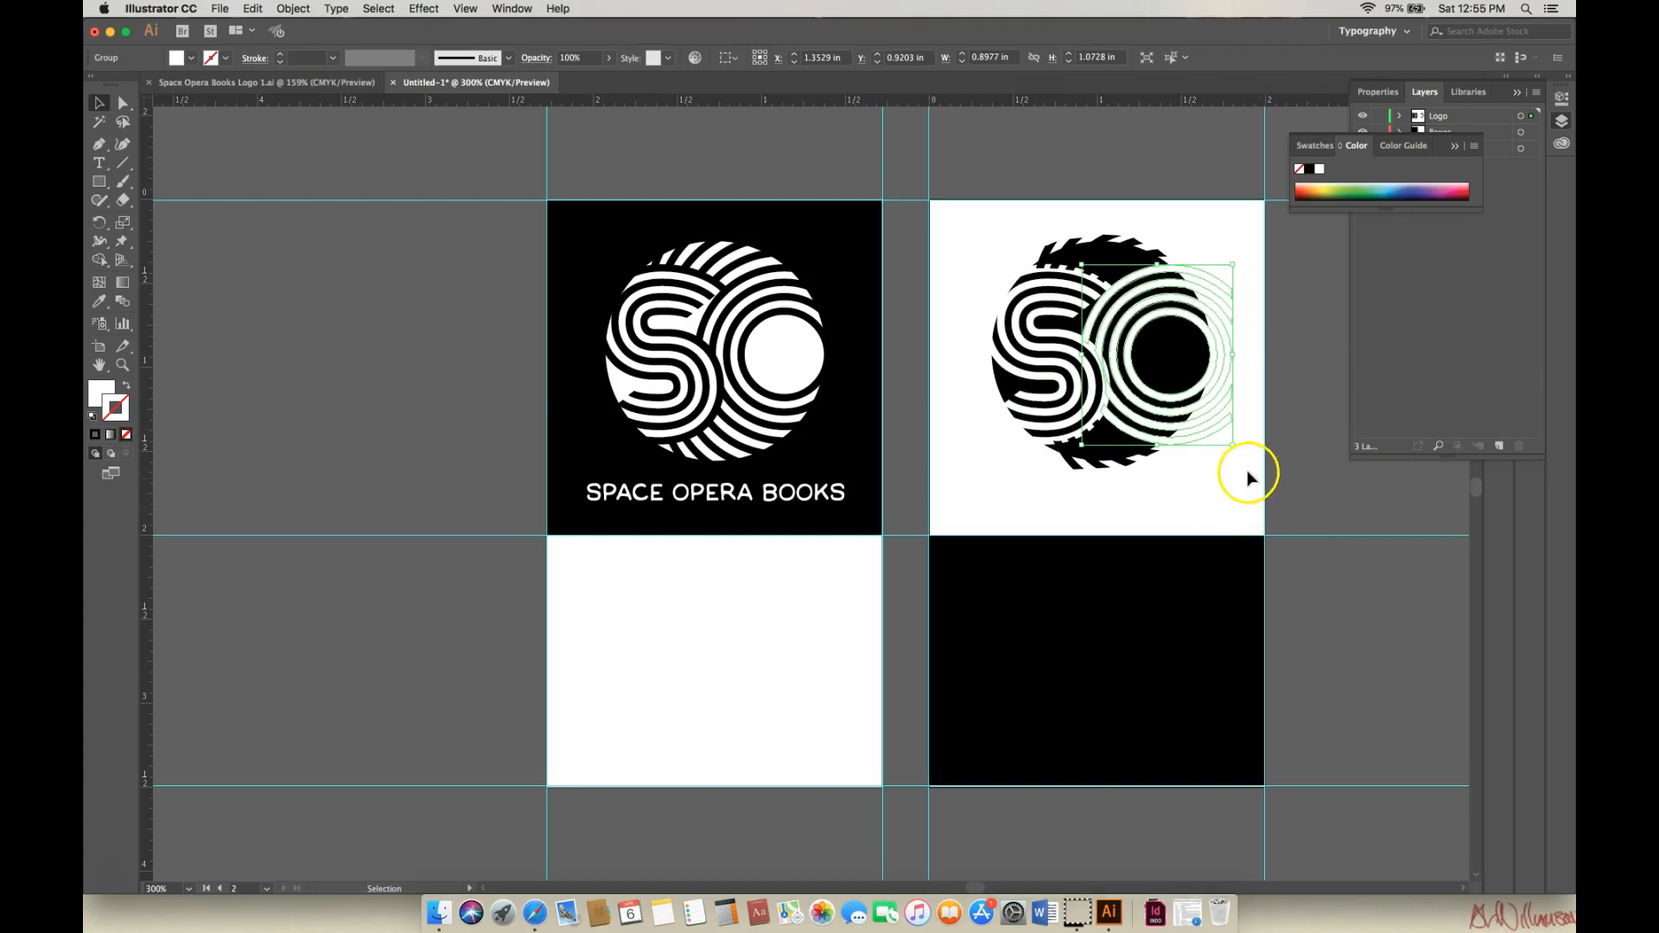
Fill the four lower jagged fragments of the logo white with no stroke.
left_click(1067, 460)
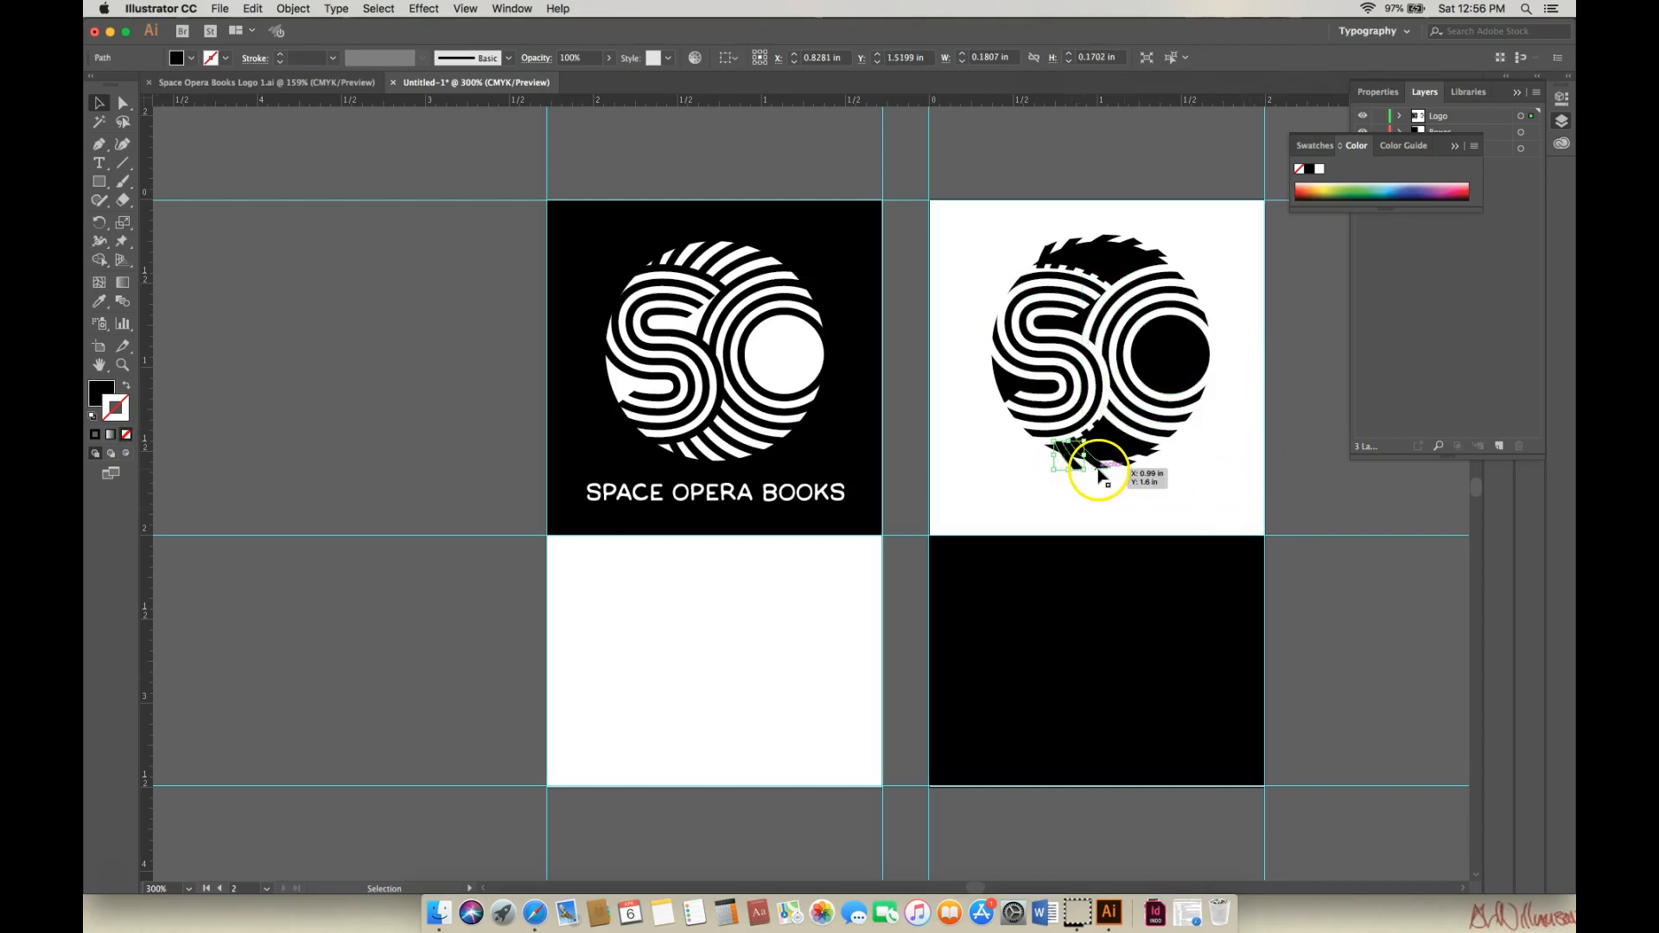
left_click(1126, 465, "shift")
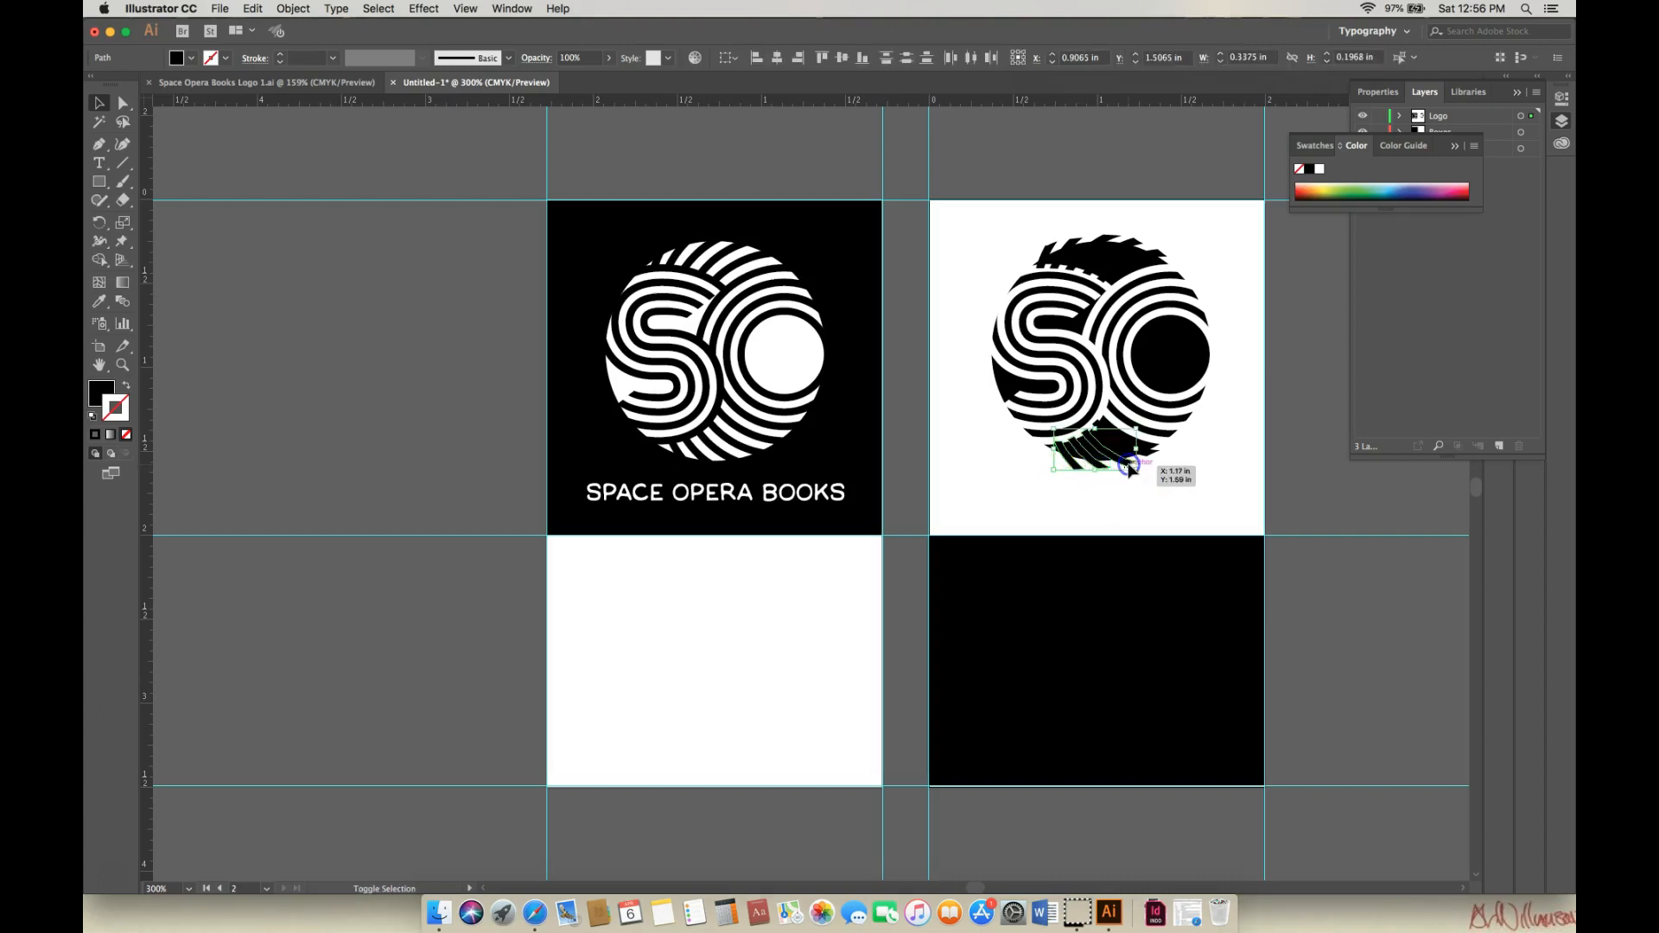
left_click(1149, 463, "shift")
left_click(1157, 456, "shift")
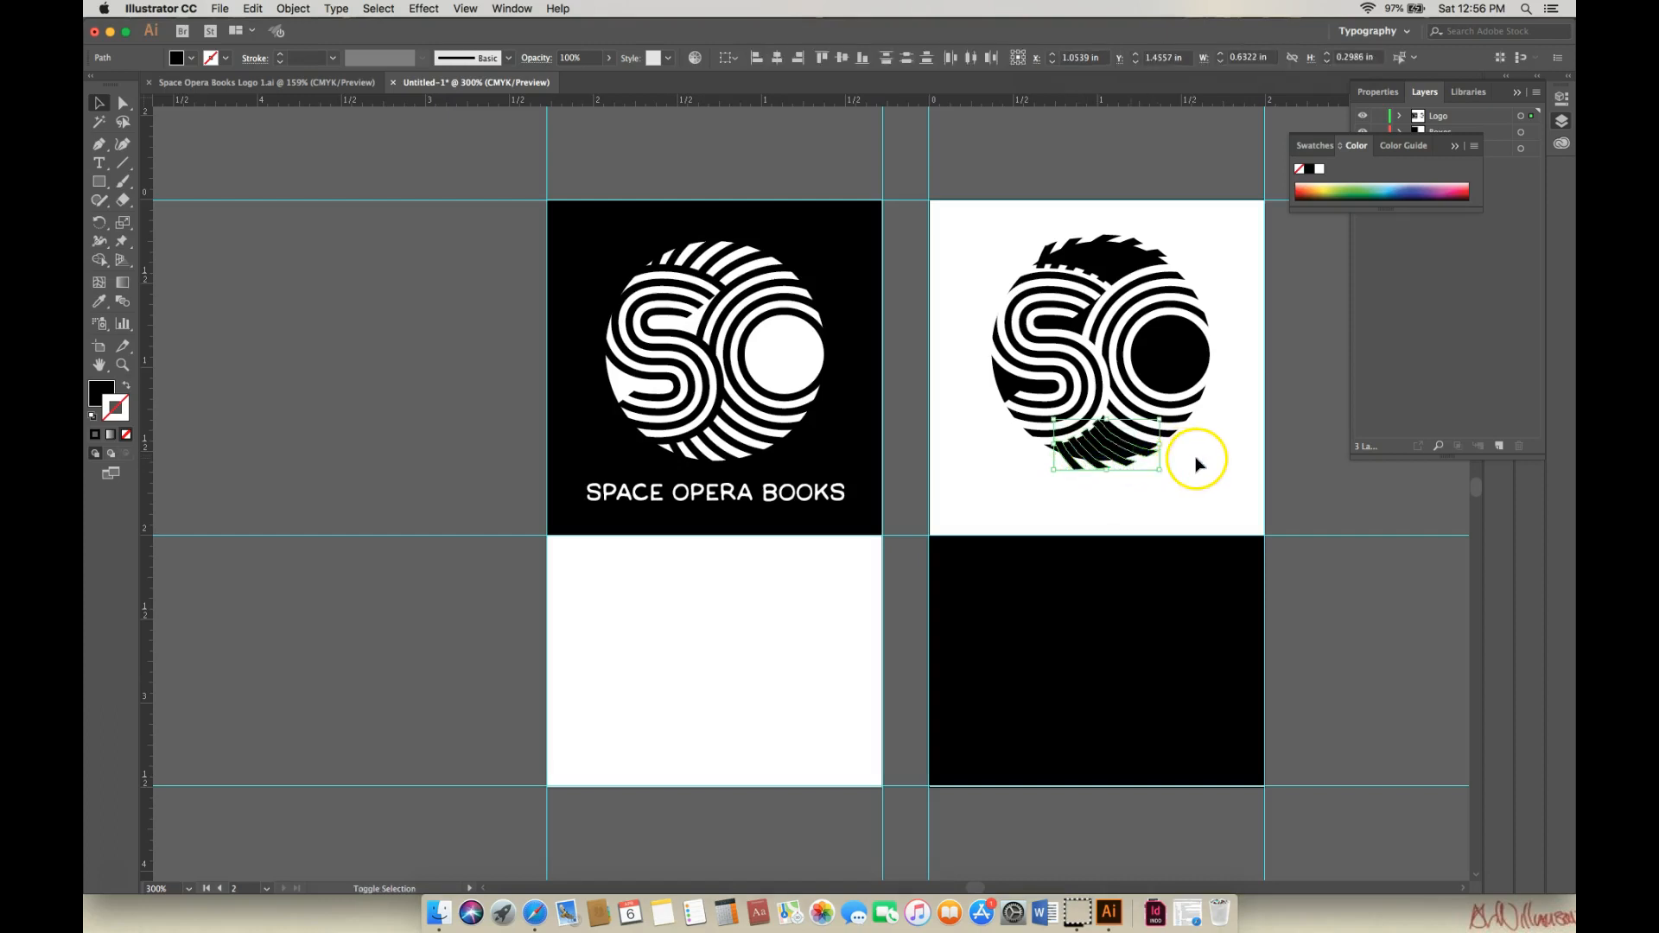
left_click(91, 418)
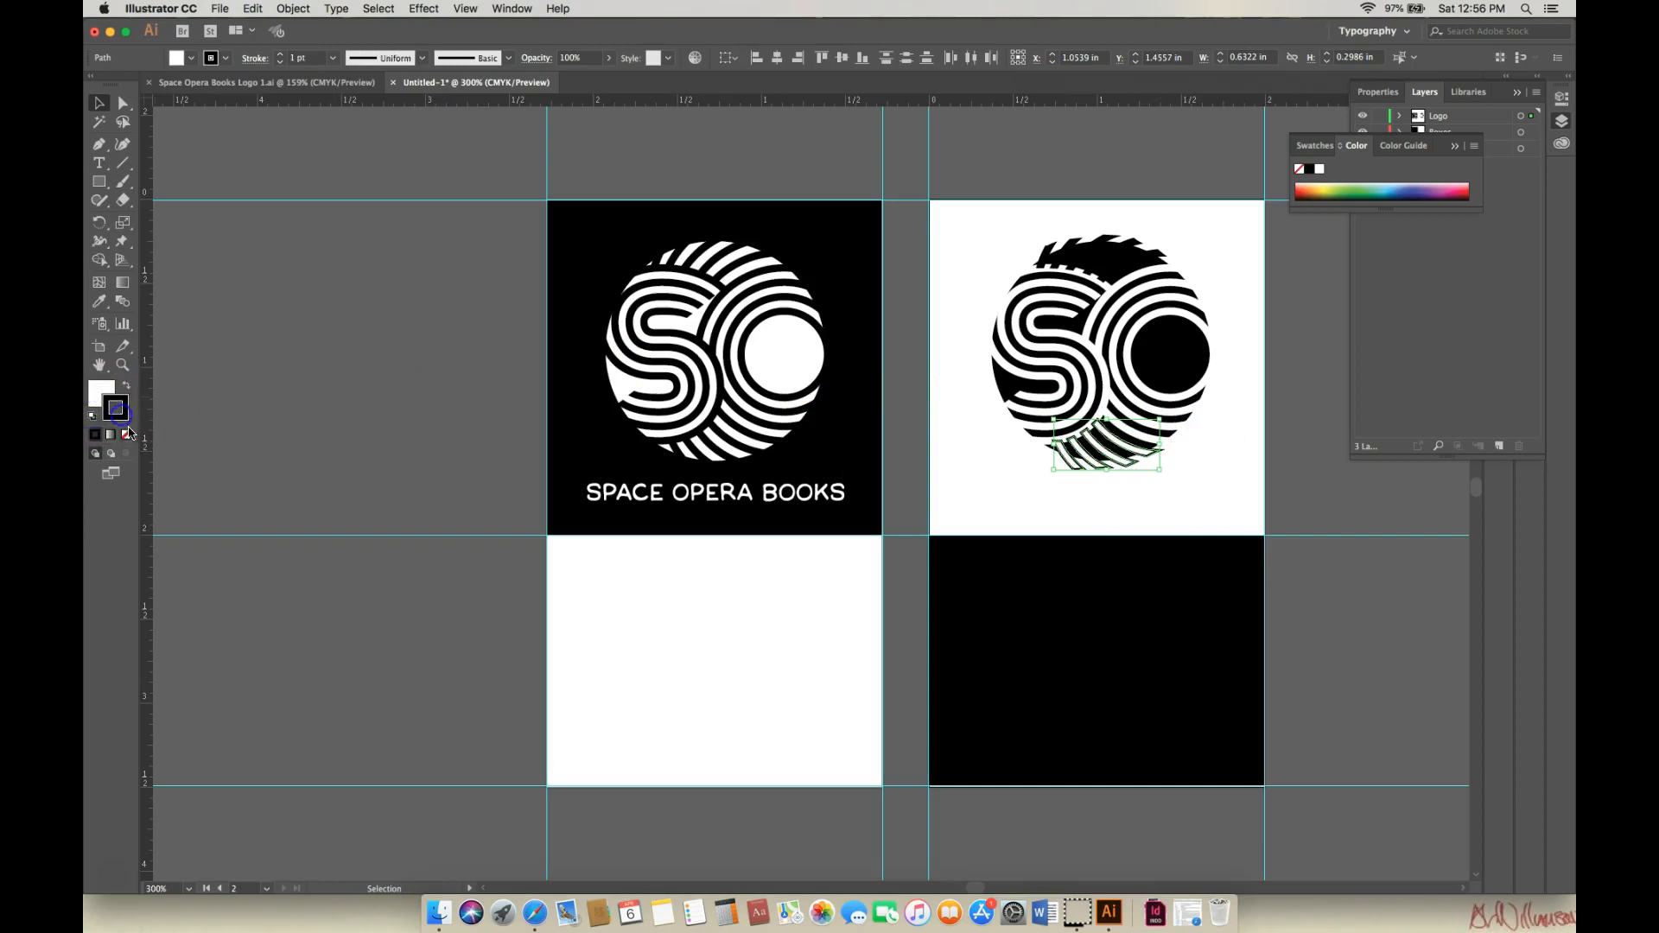
left_click(127, 434)
Fill the five top jagged fragments of the logo white with no stroke.
left_click(1052, 249)
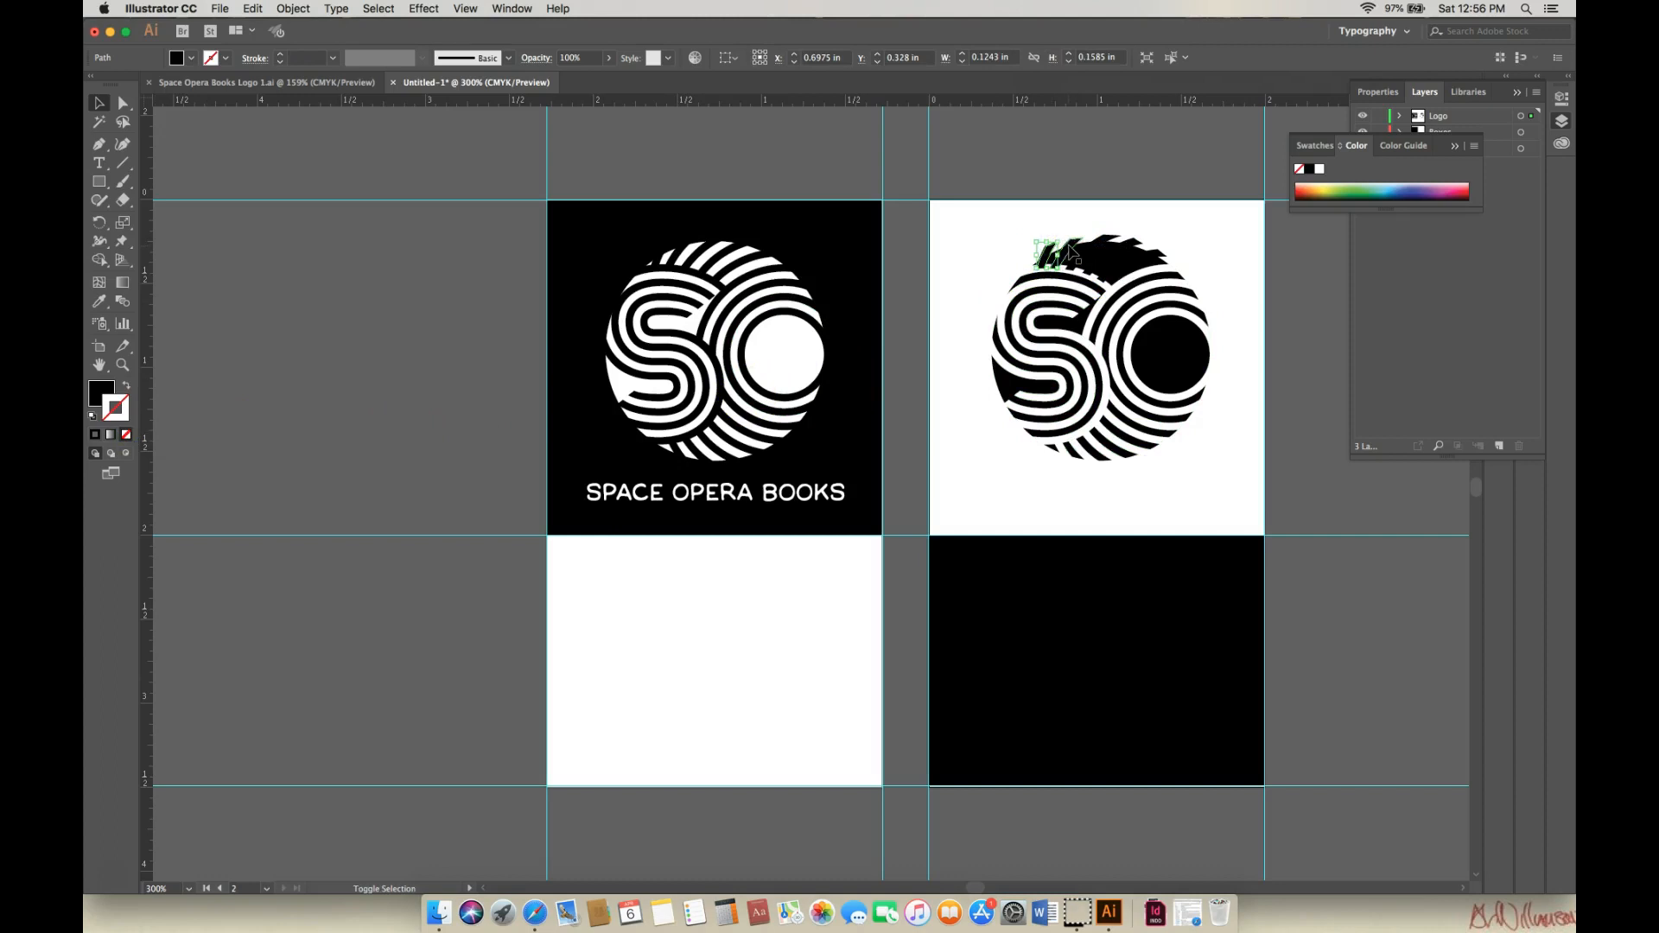
left_click(1069, 246, "shift")
left_click(1094, 243, "shift")
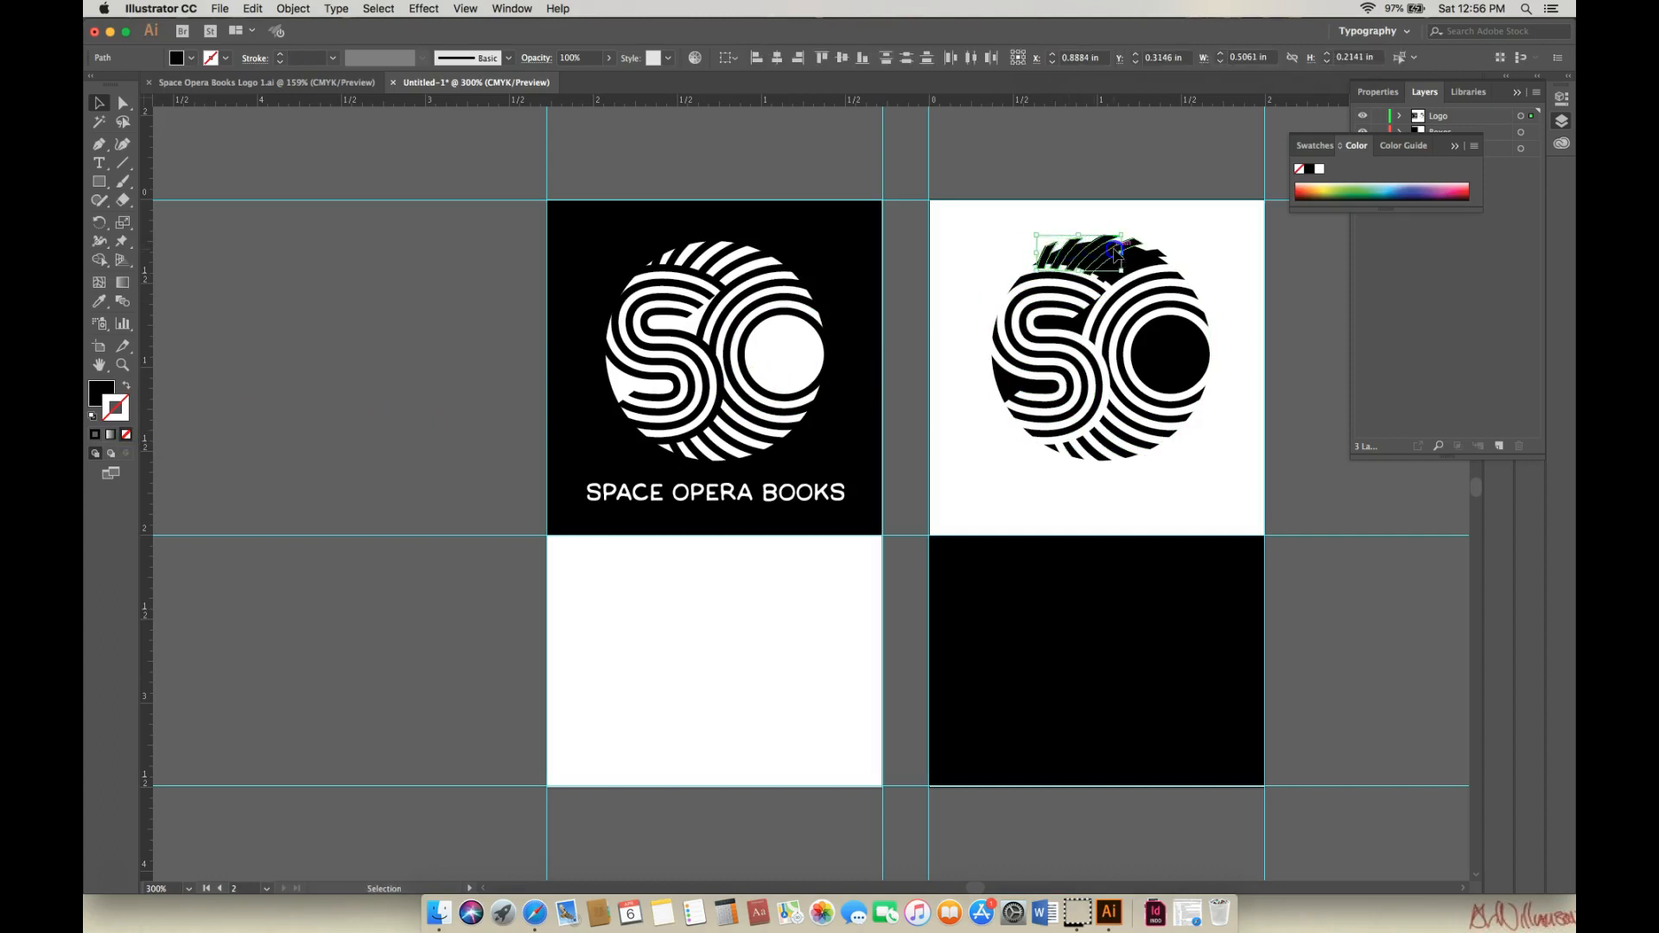
left_click(1139, 251, "shift")
left_click(1211, 258, "shift")
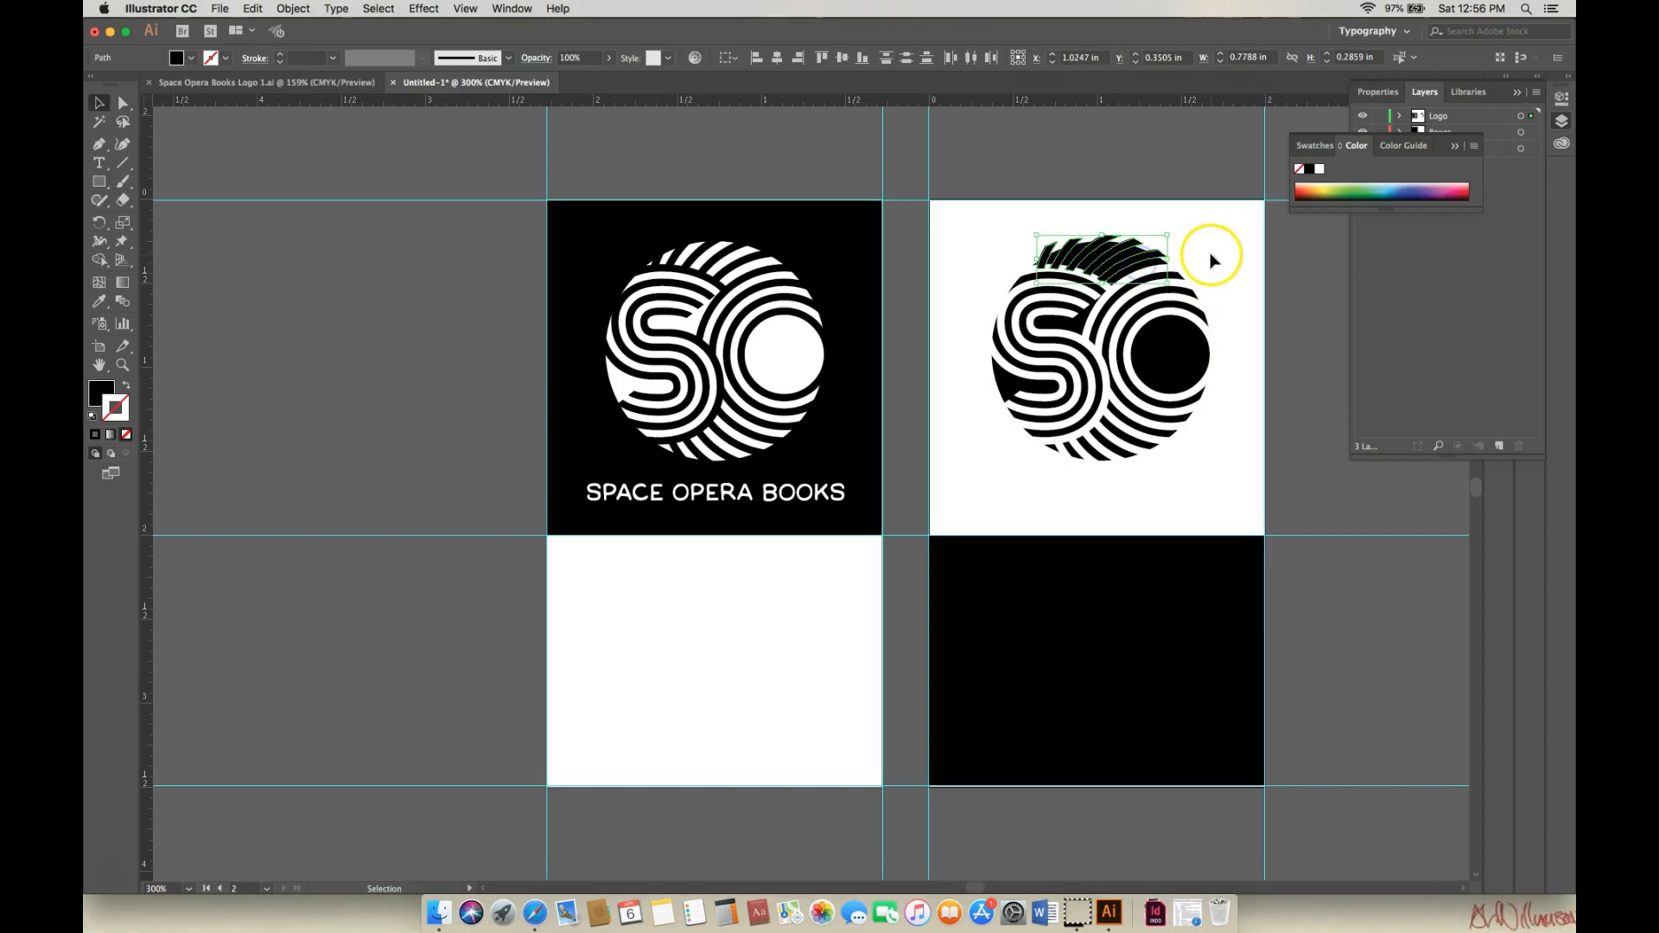
left_click(93, 418)
left_click(127, 436)
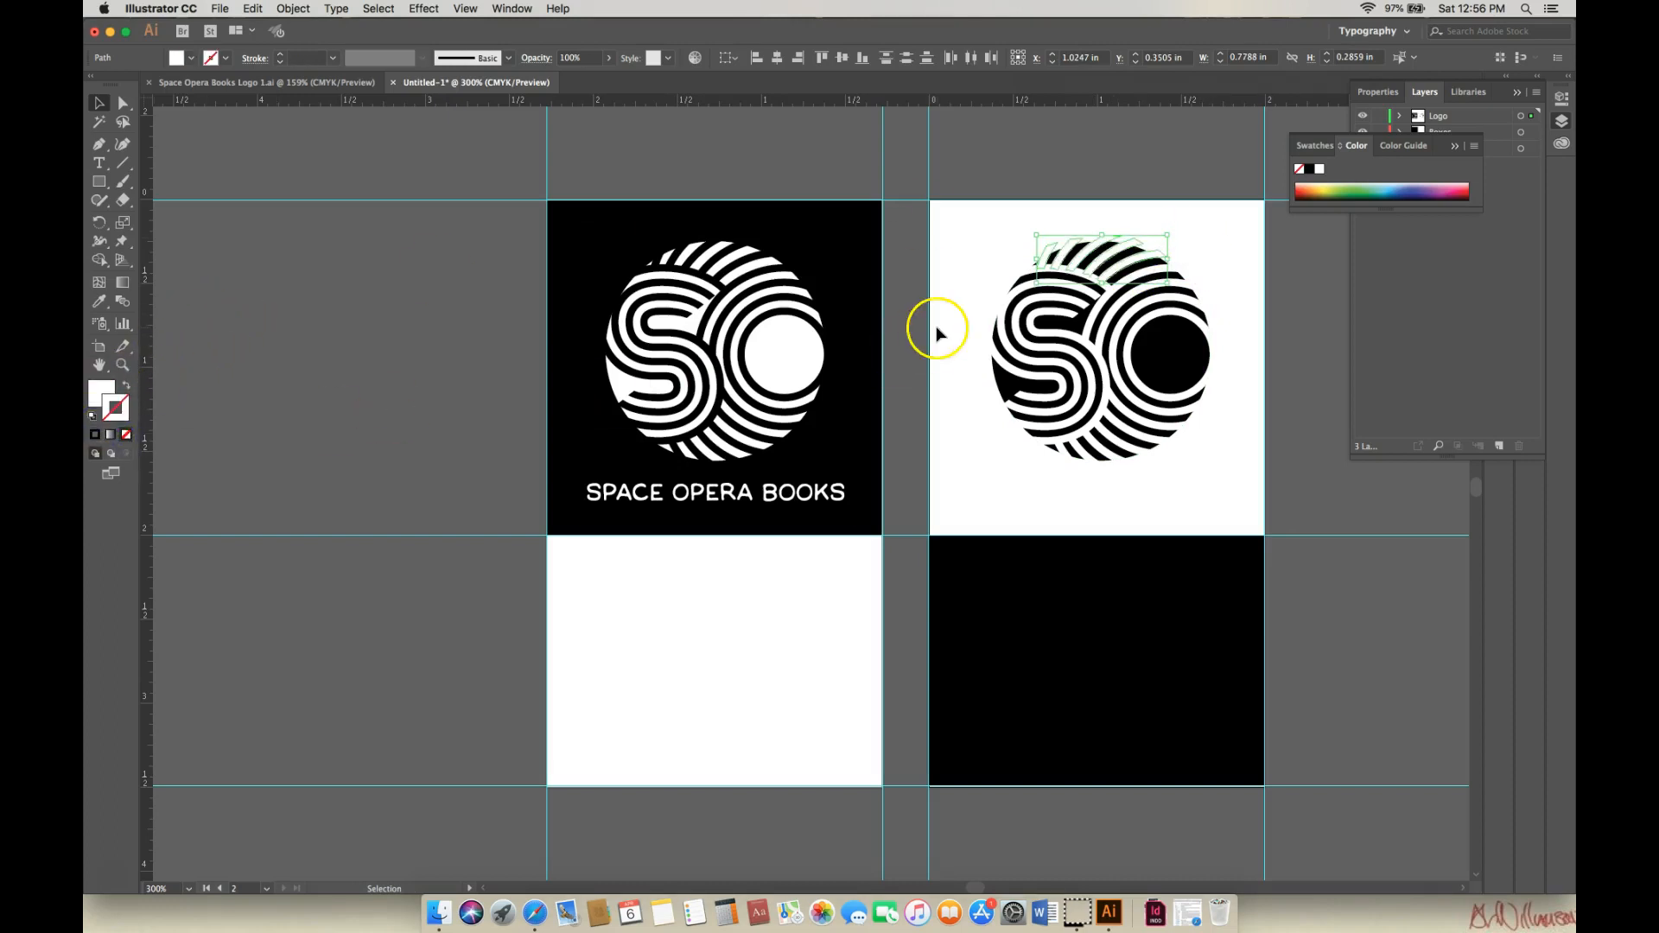
left_click(1298, 335)
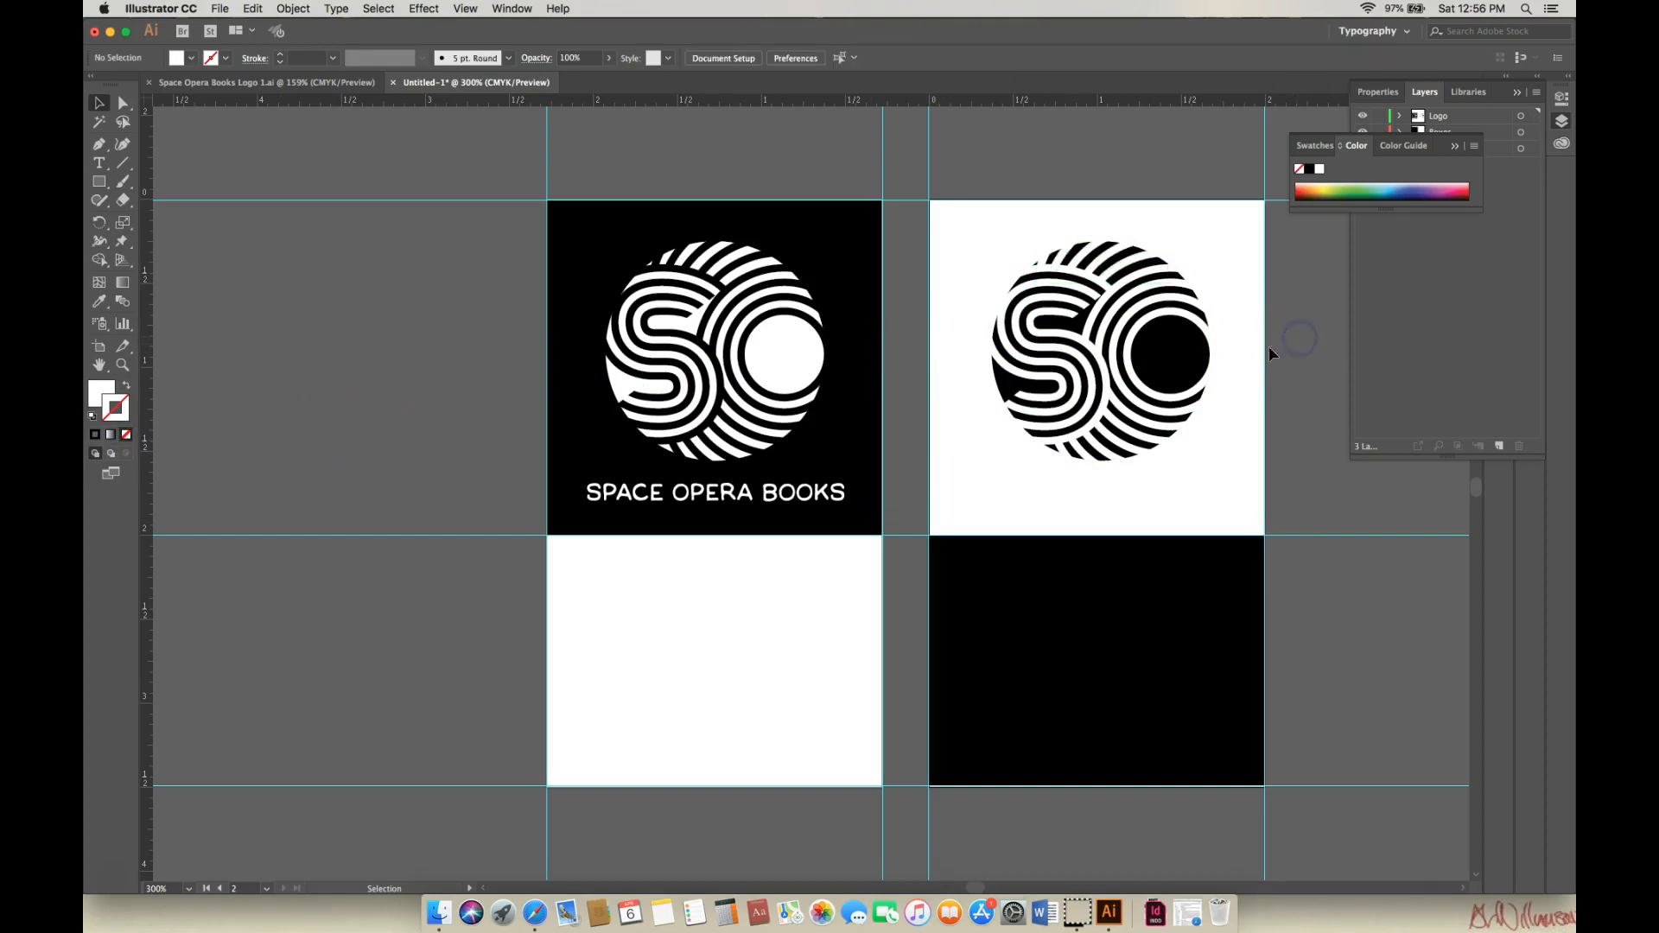
Paste the SPACE OPERA BOOKS name in place on the right card, black with no outline.
type("SPACE OPERA BOOKS")
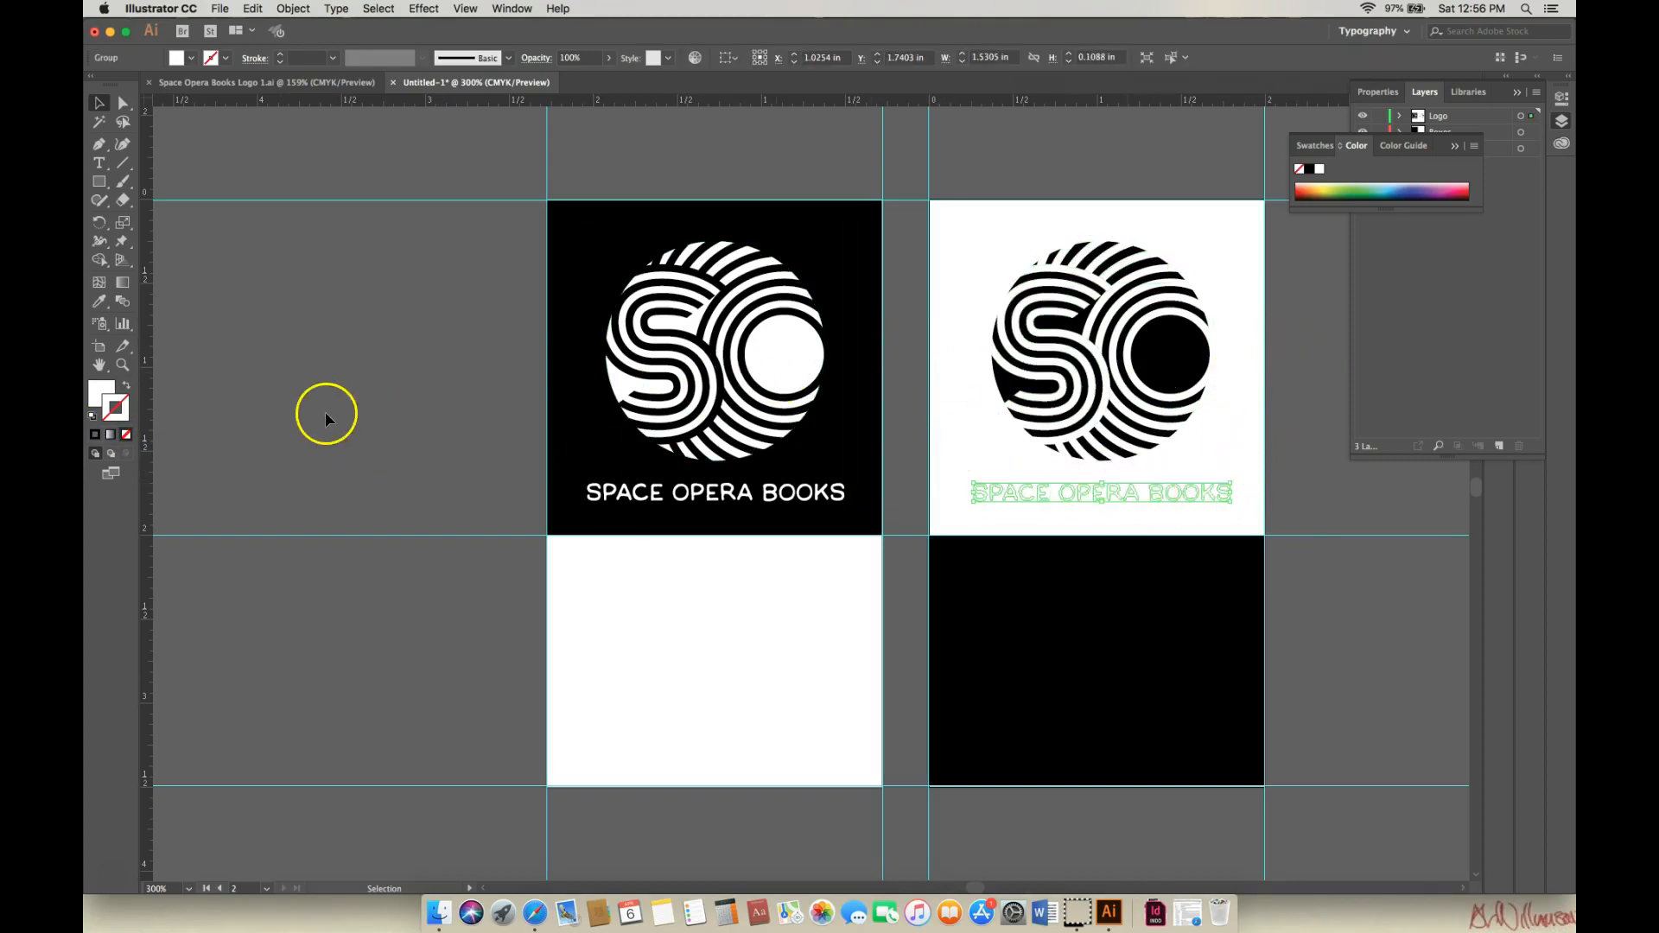
left_click(93, 420)
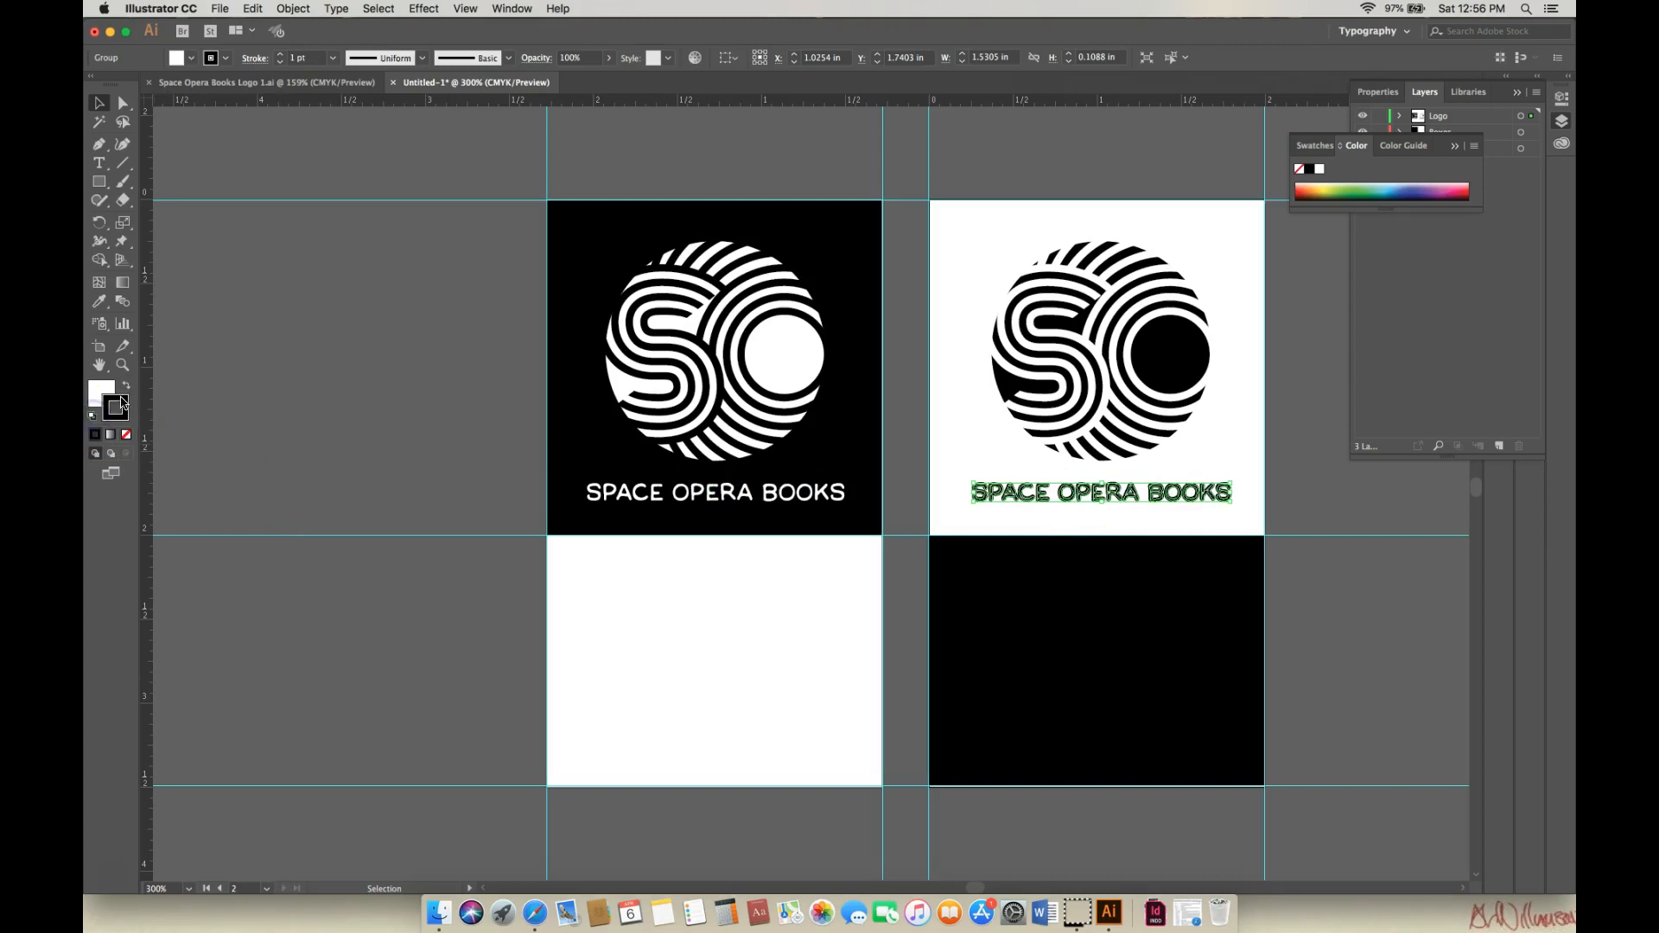
left_click(127, 388)
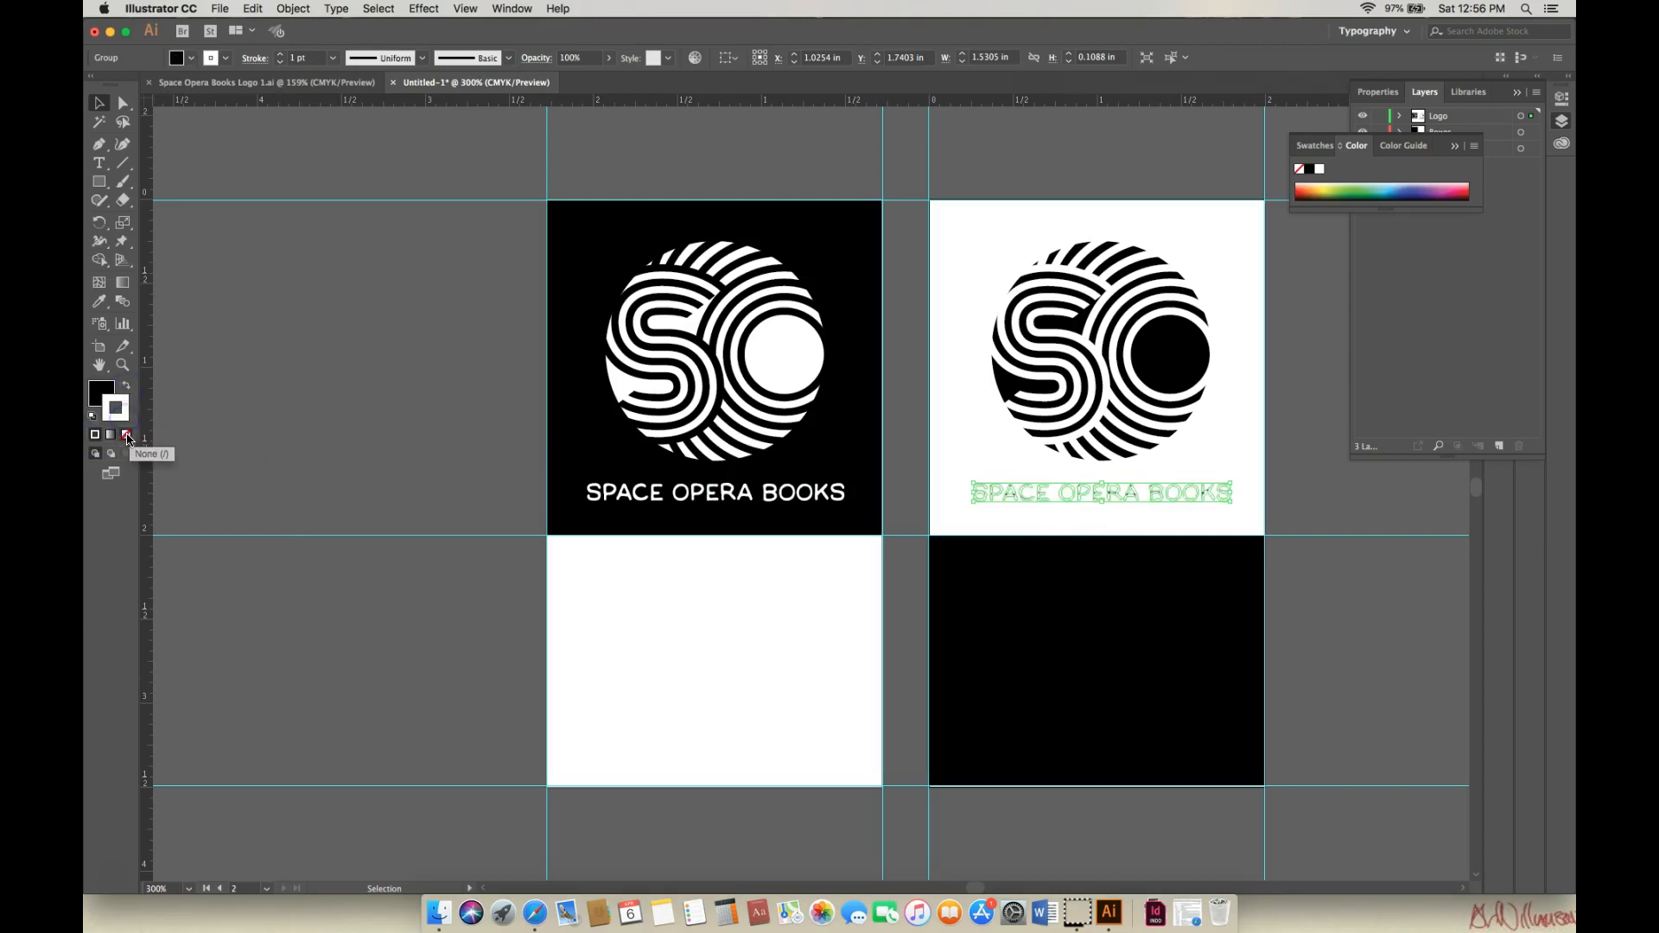
left_click(127, 437)
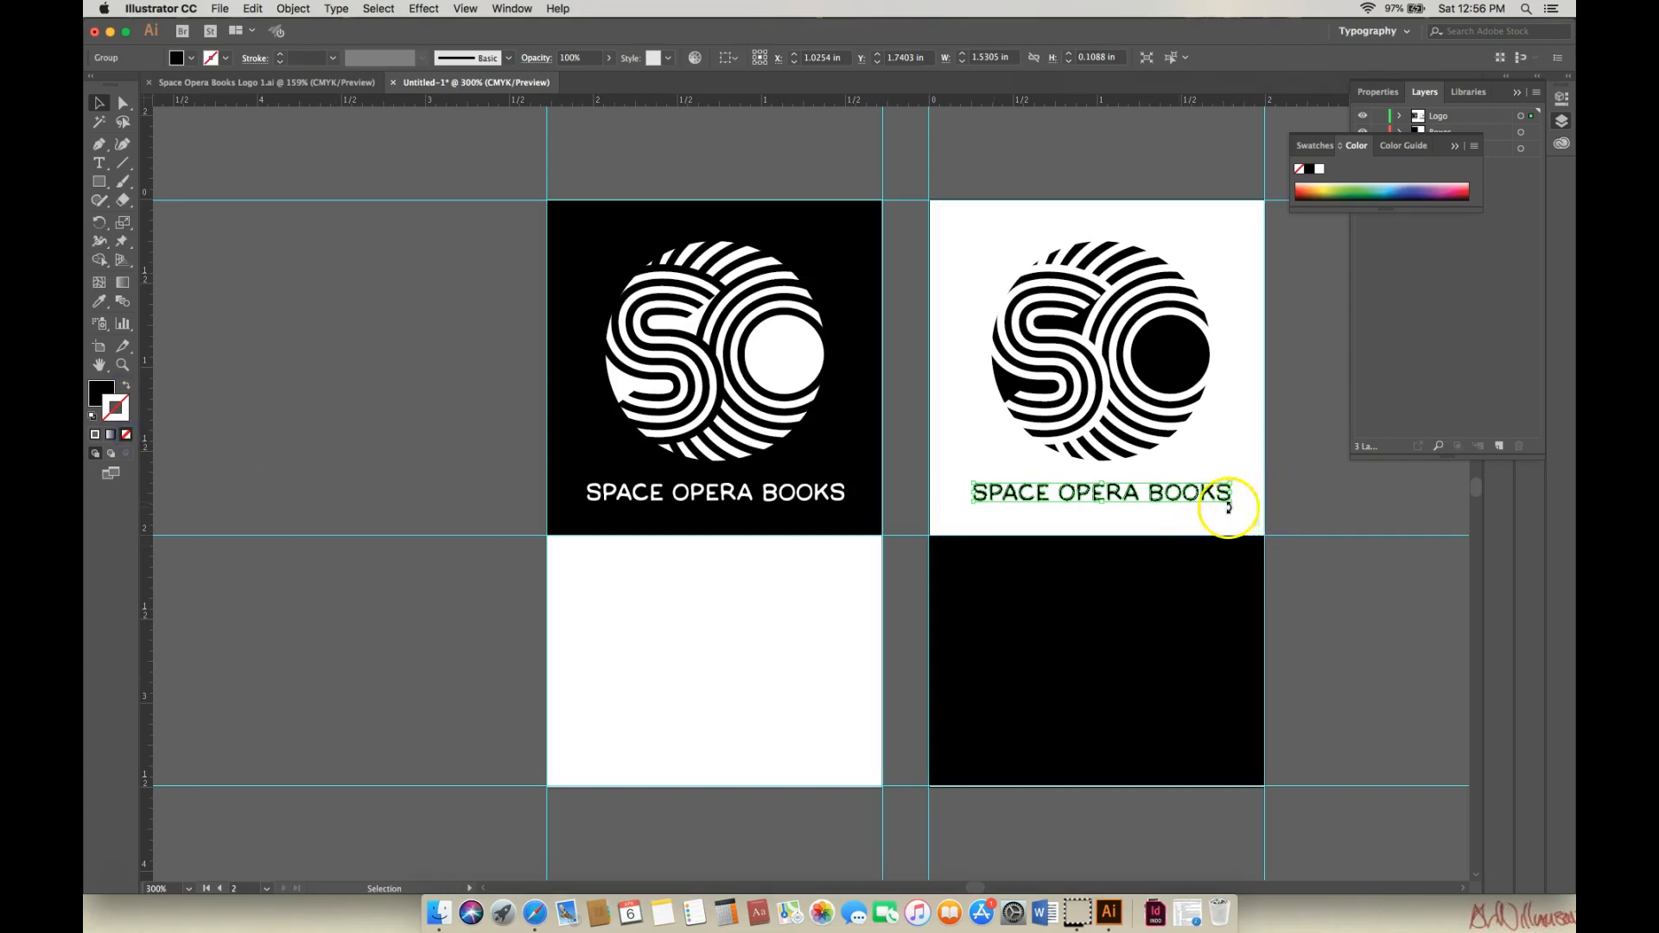
left_click(1307, 514)
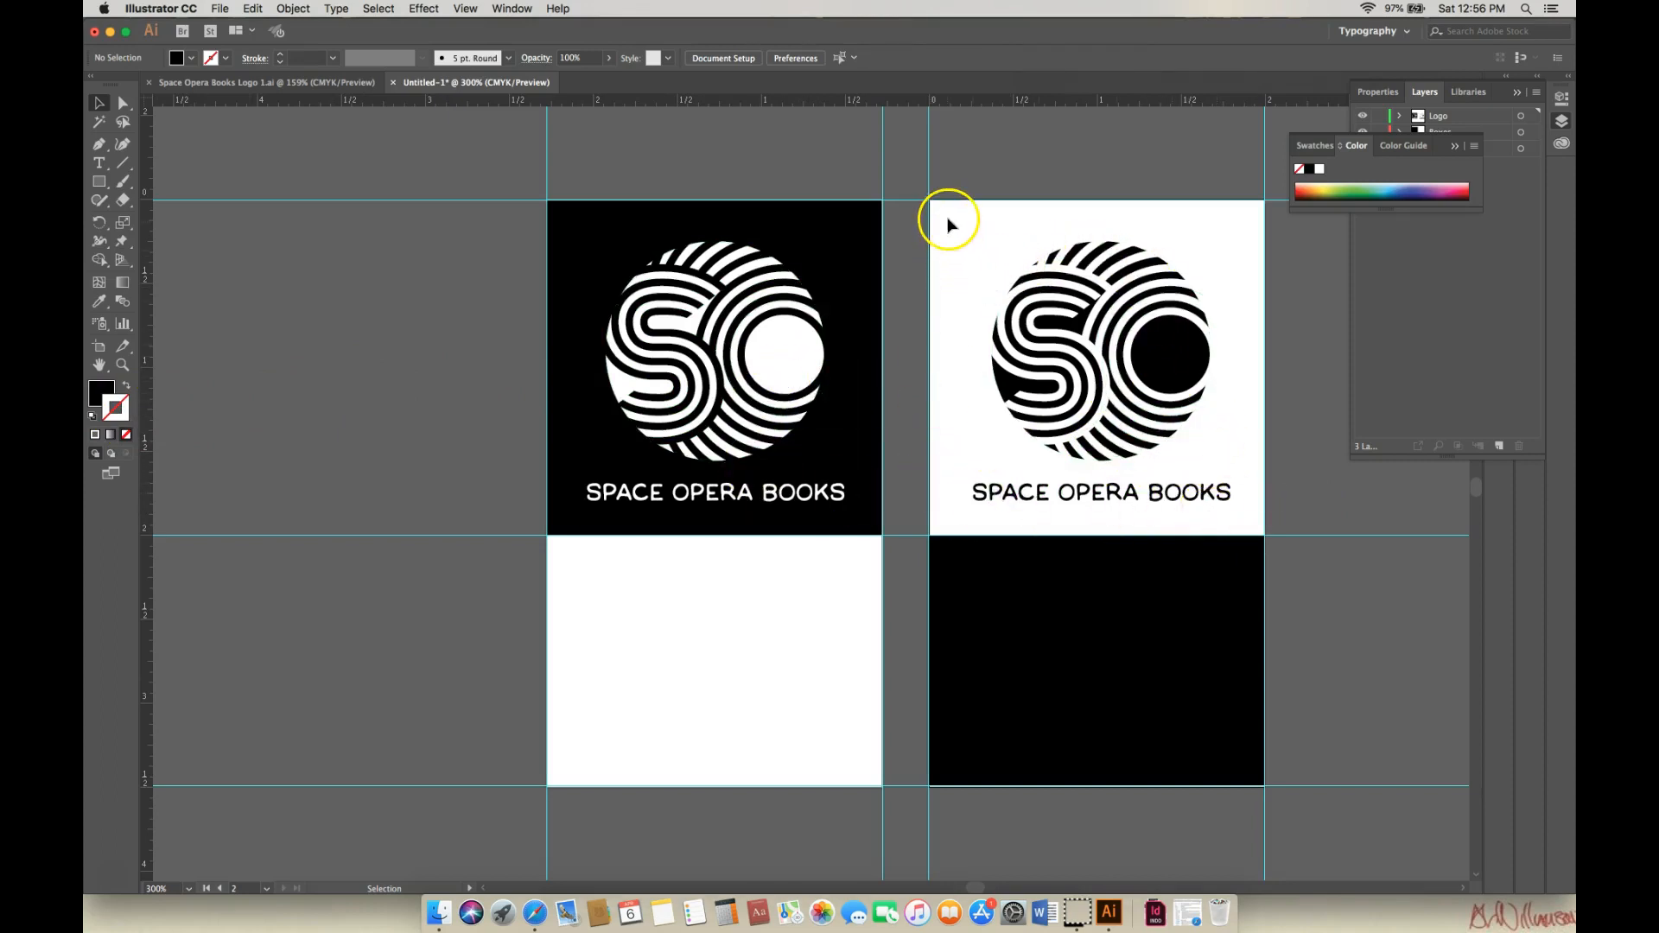
Marquee-select the right card's SO logo and SPACE OPERA BOOKS name and group them.
left_click_drag(943, 216, 1244, 511)
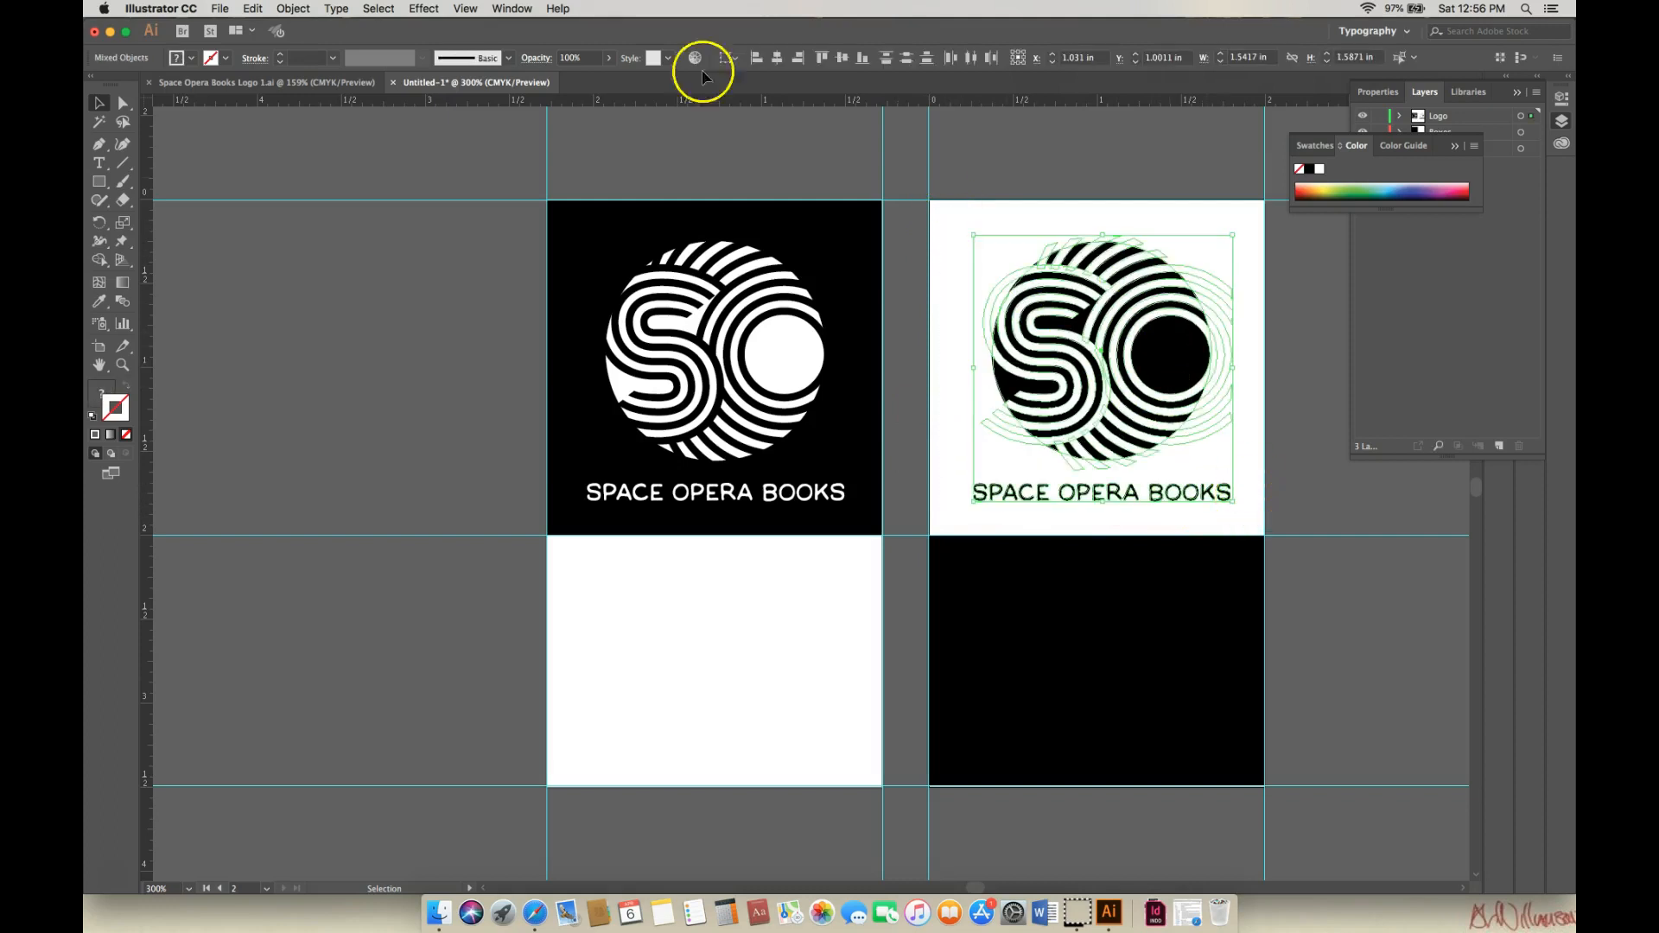
left_click(295, 8)
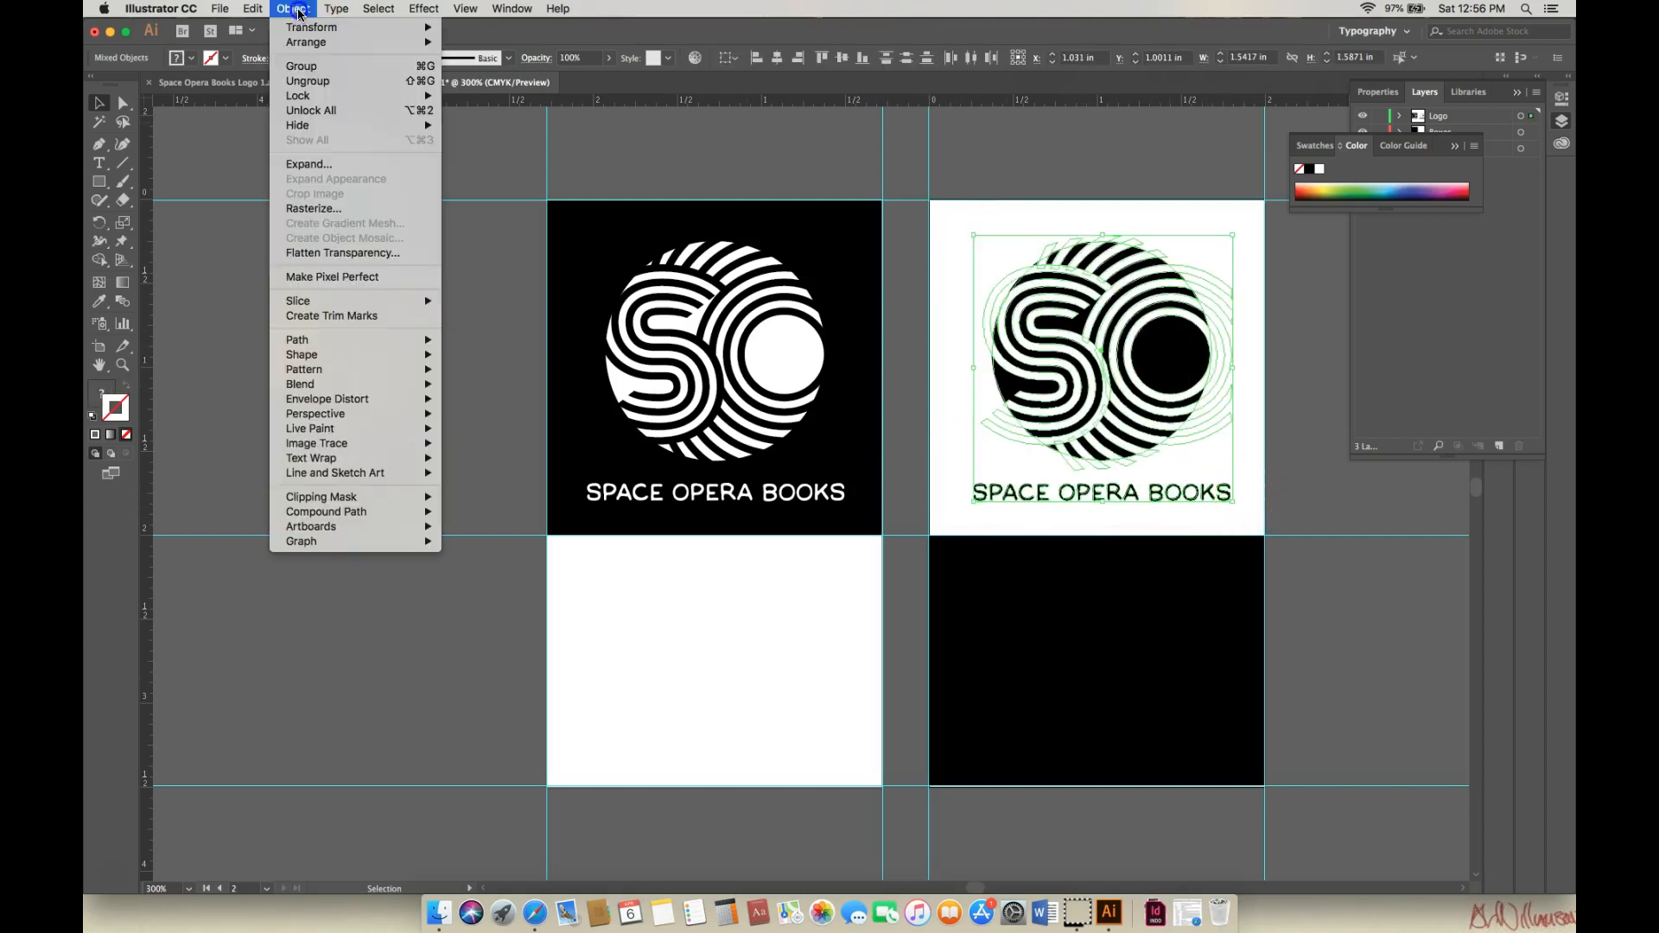
left_click(302, 67)
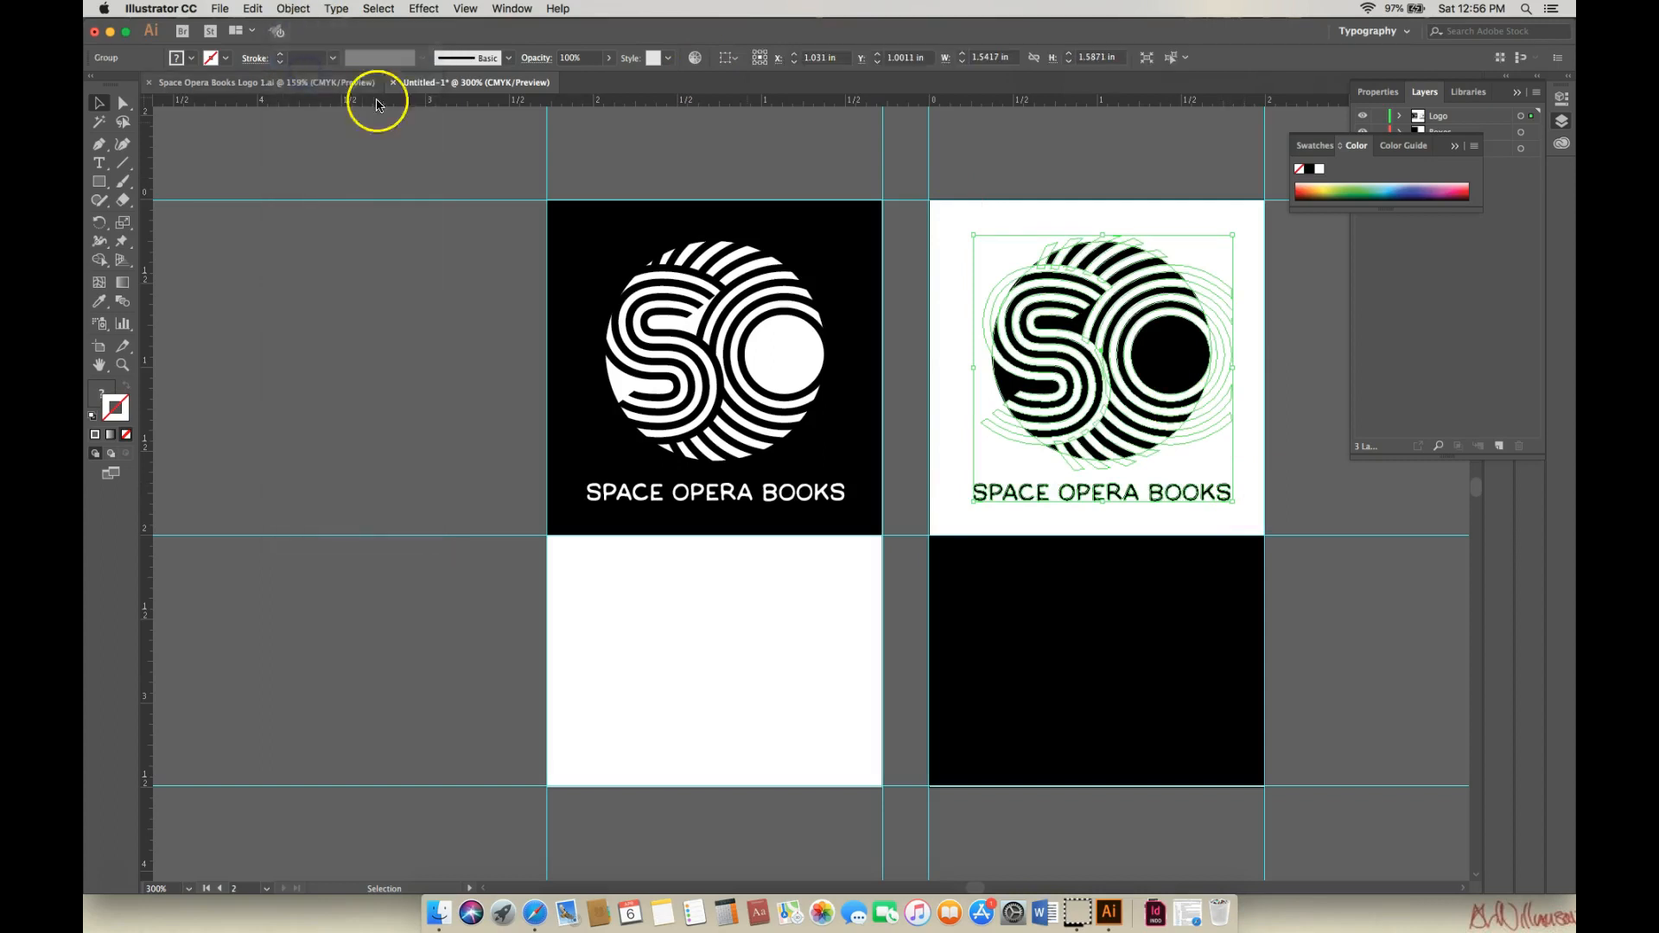
left_click(785, 176)
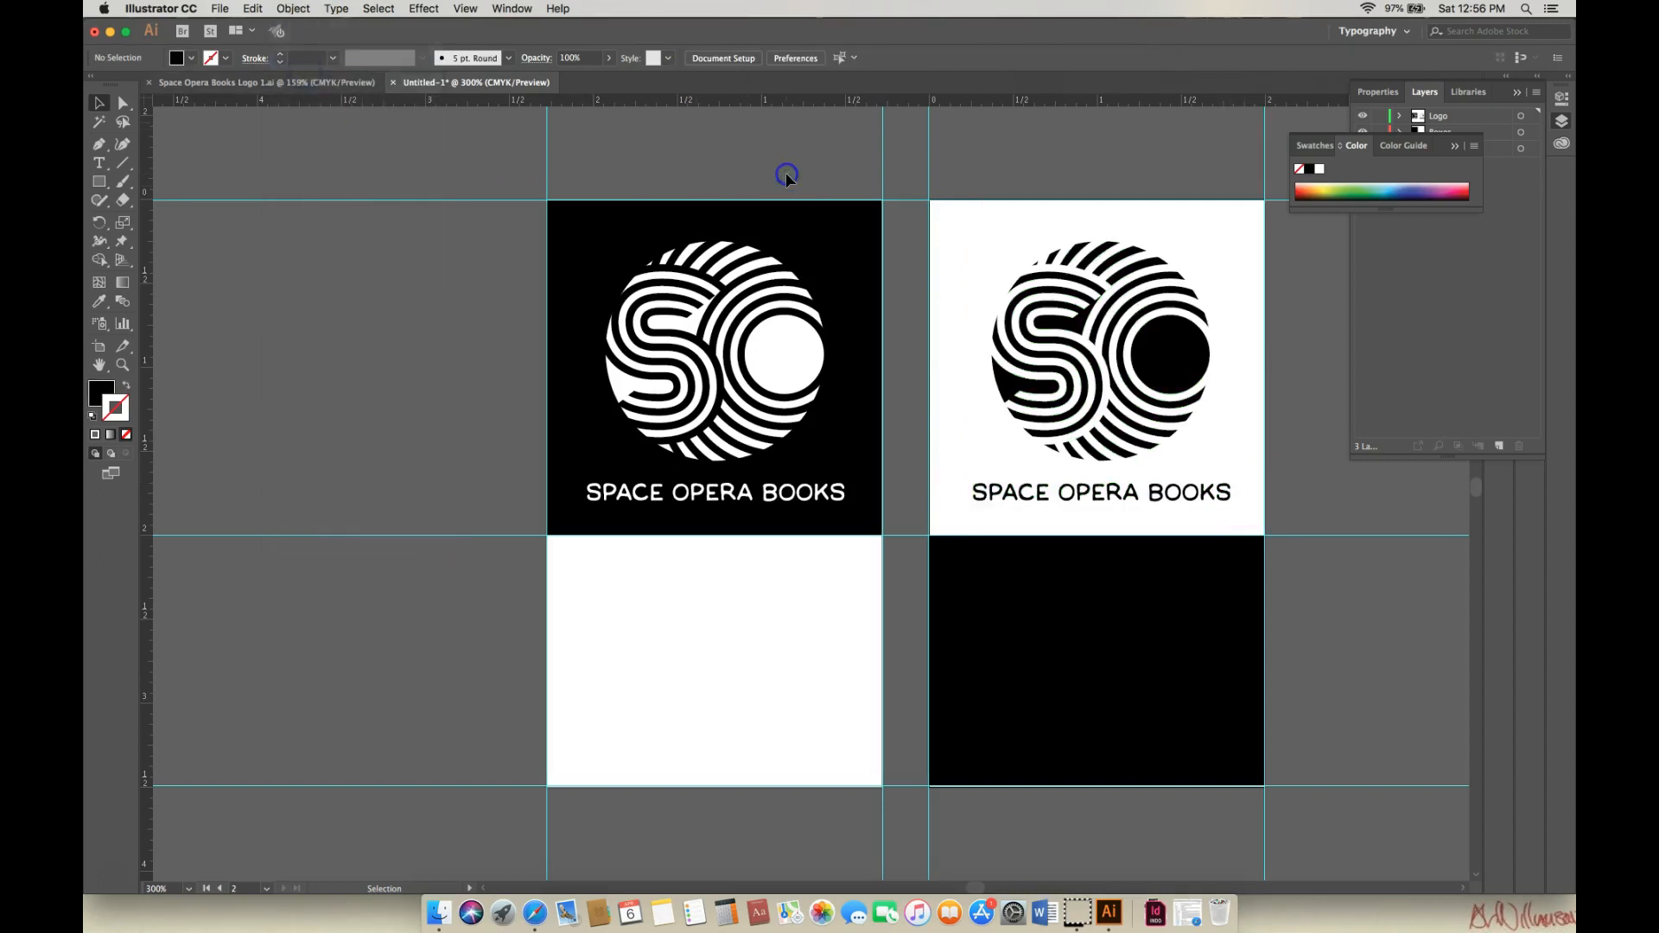
left_click(1159, 284)
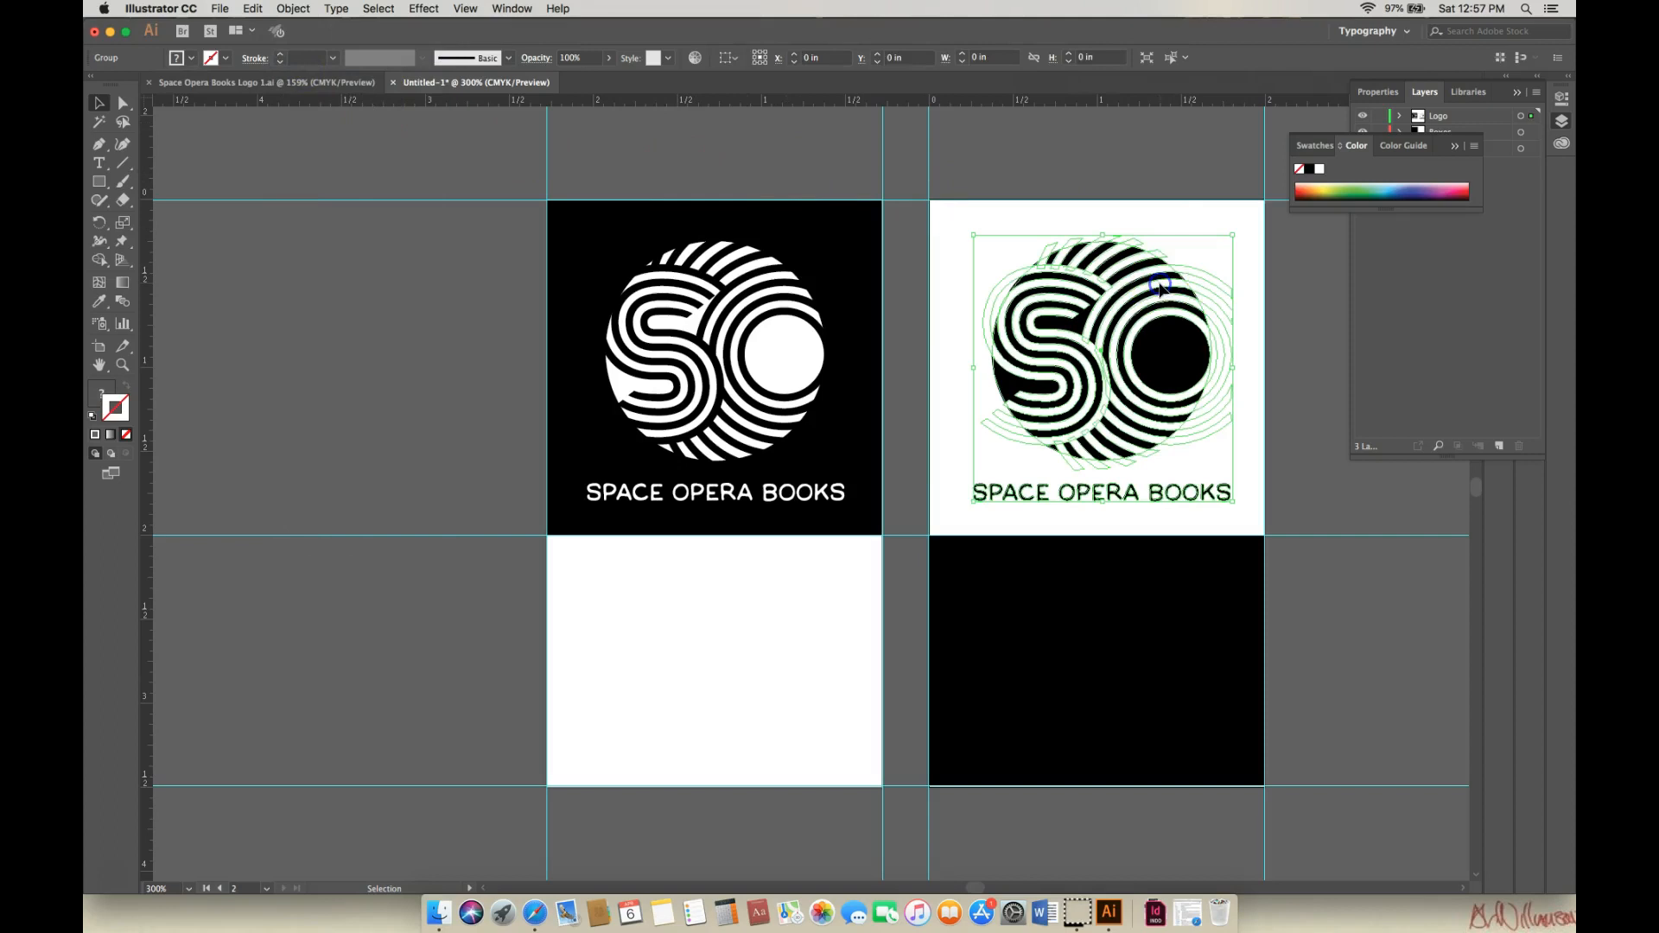
left_click(1315, 324)
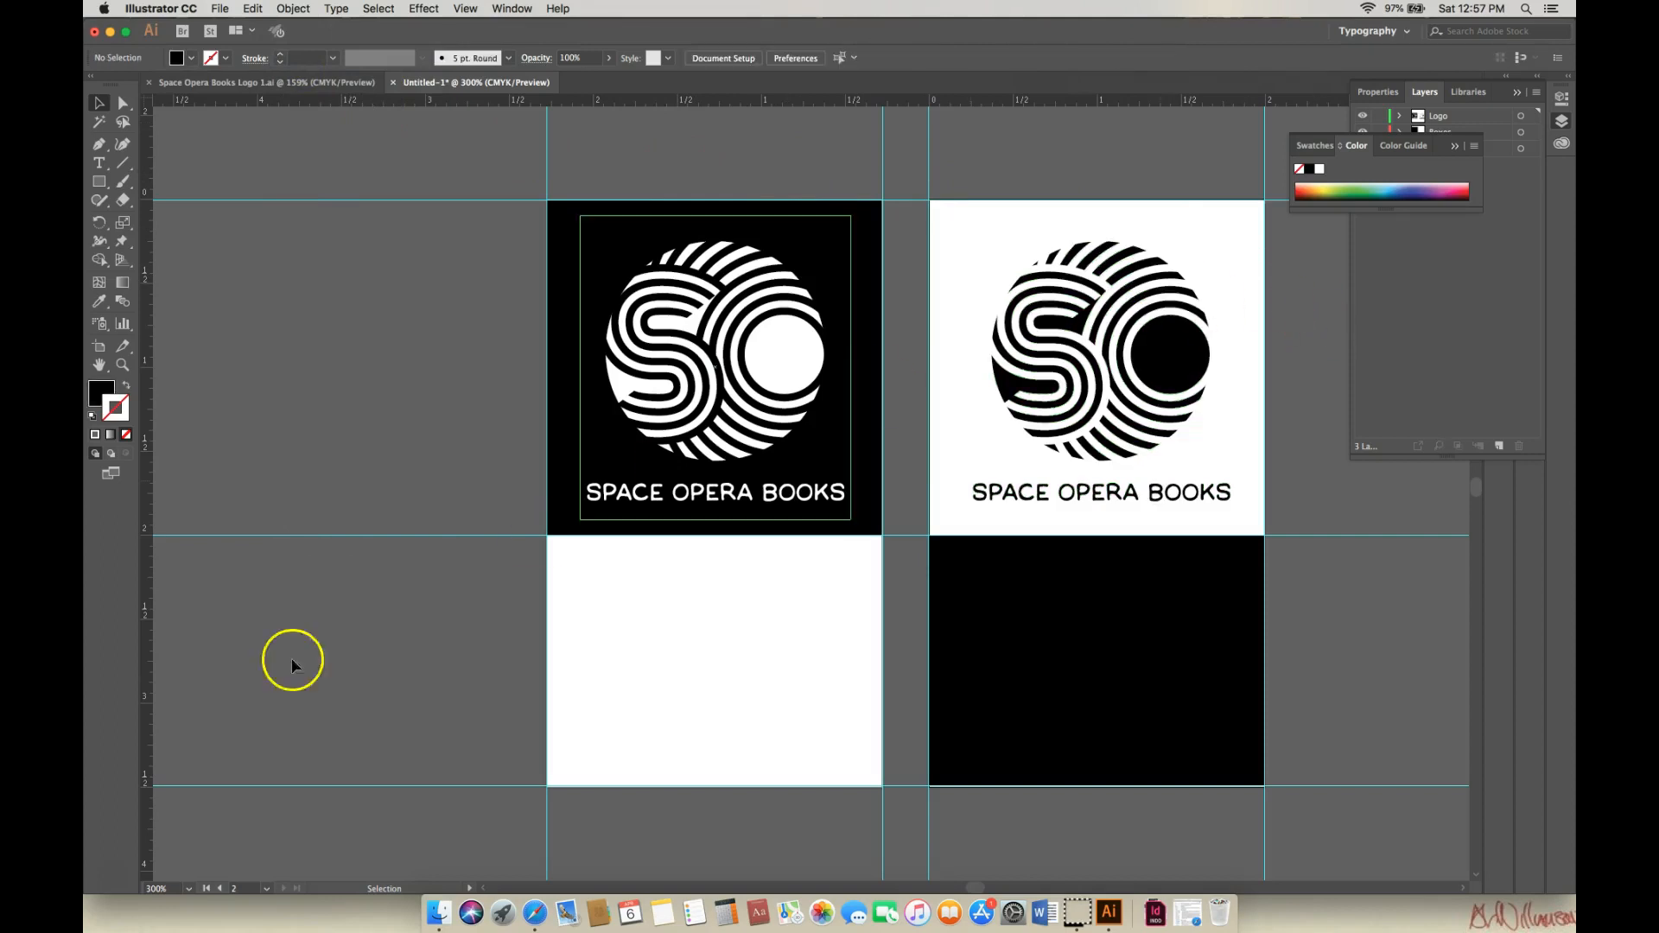
left_click(116, 883)
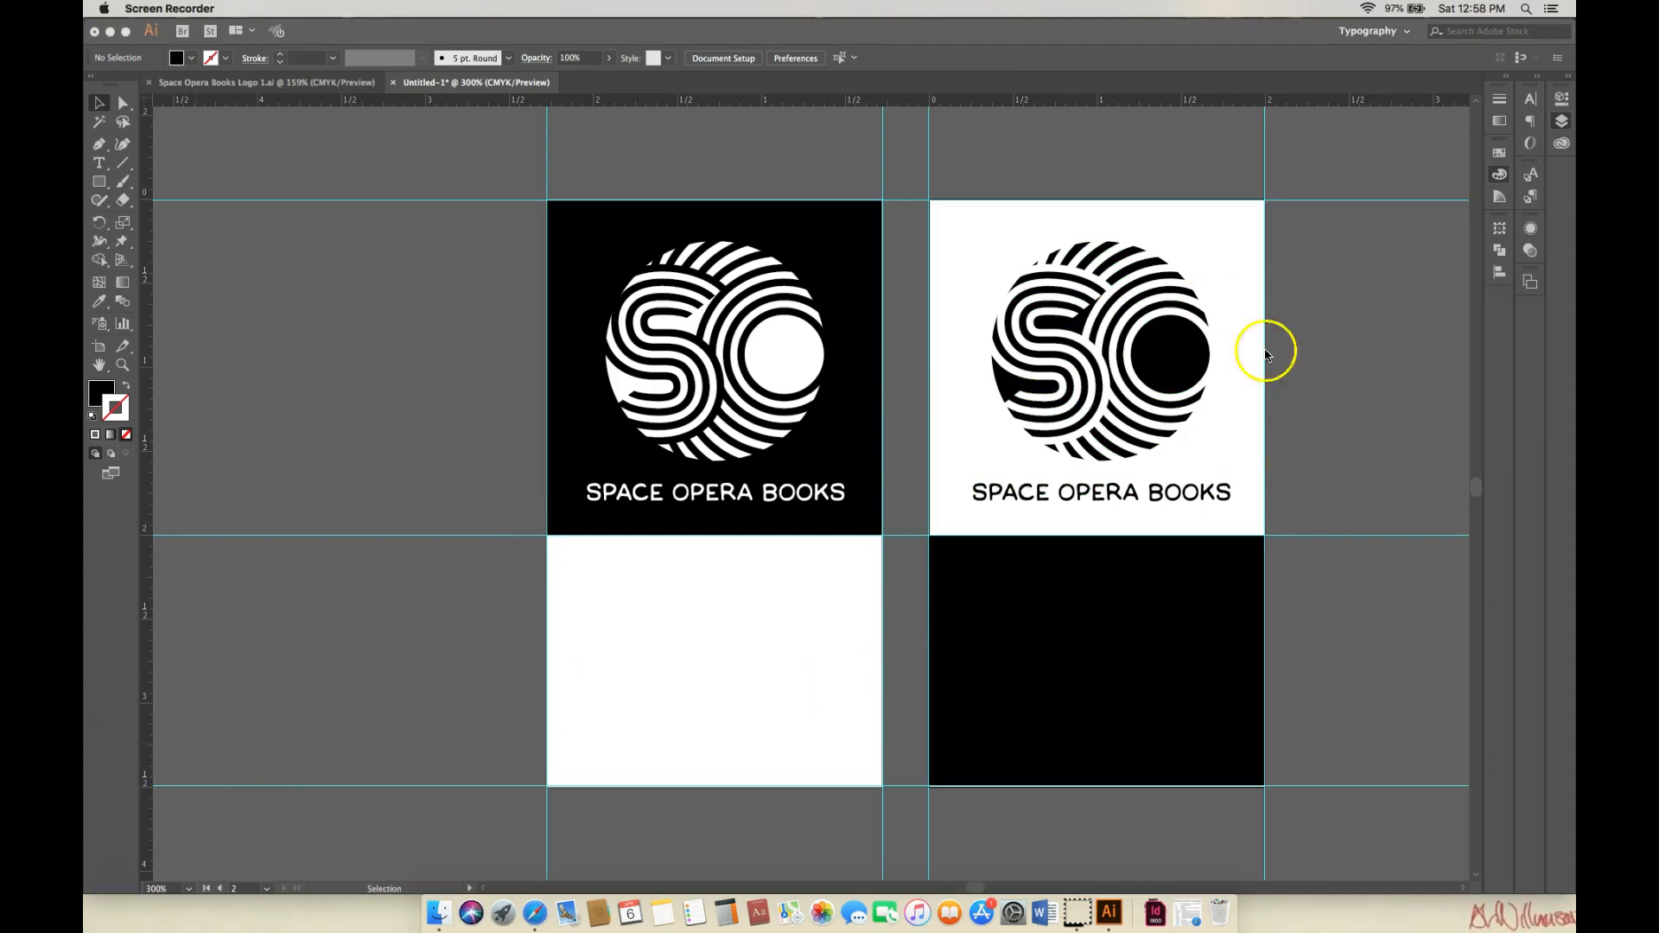
left_click(1097, 58)
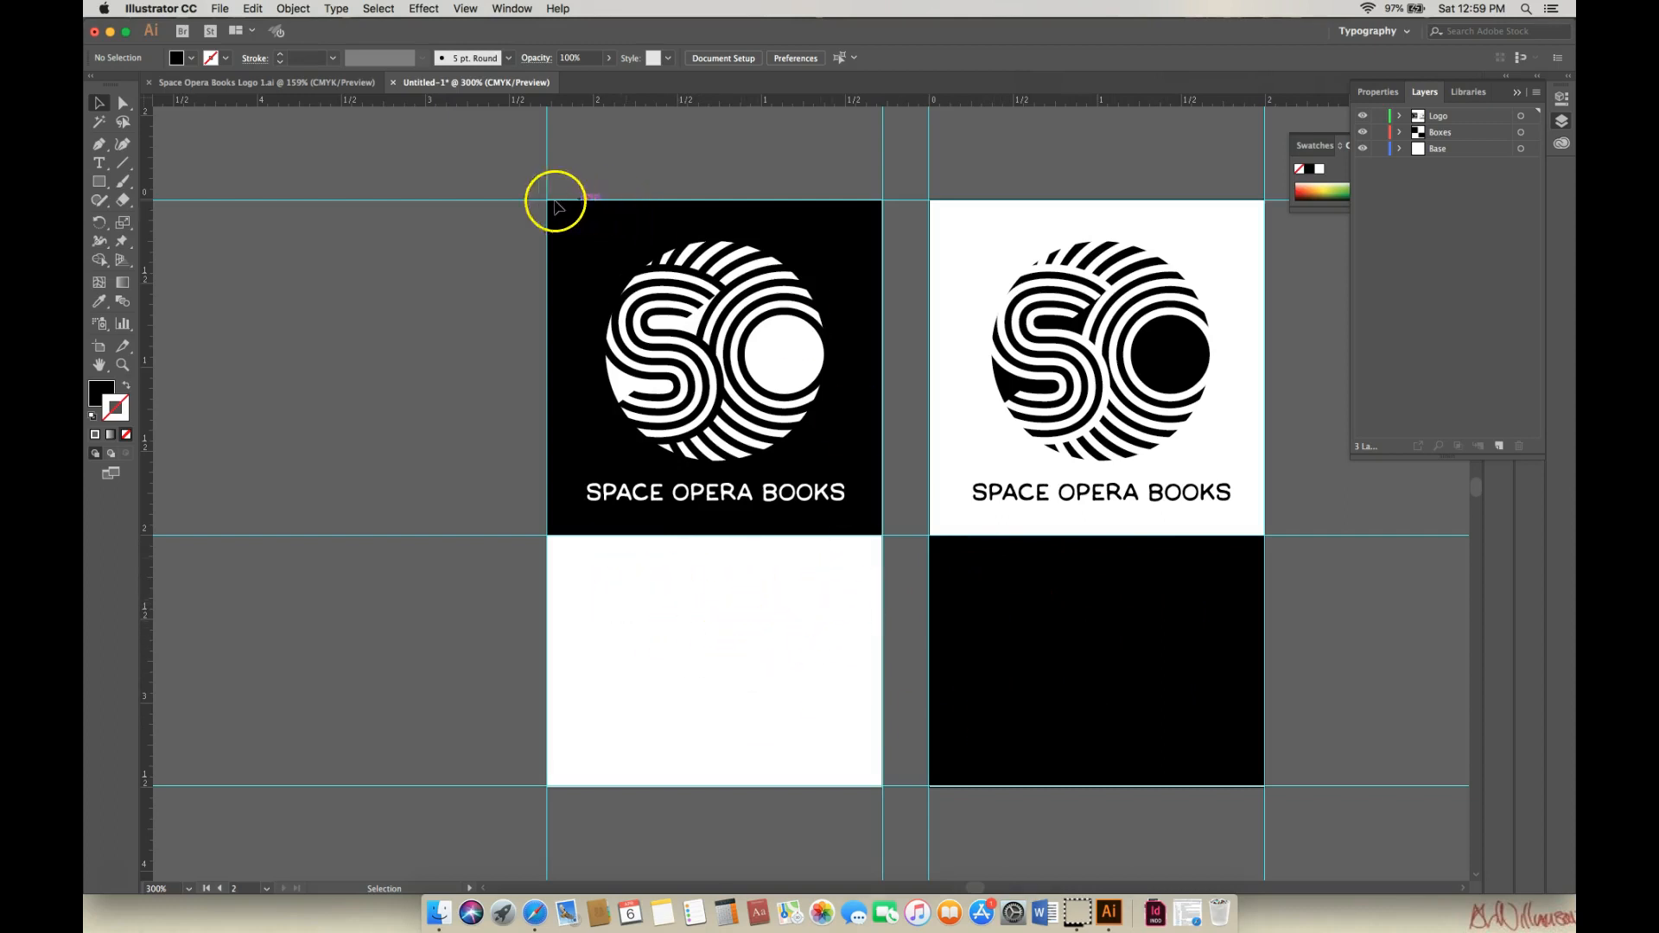
Create a Lorem ipsum point-text line on the bottom-left white card.
left_click(102, 166)
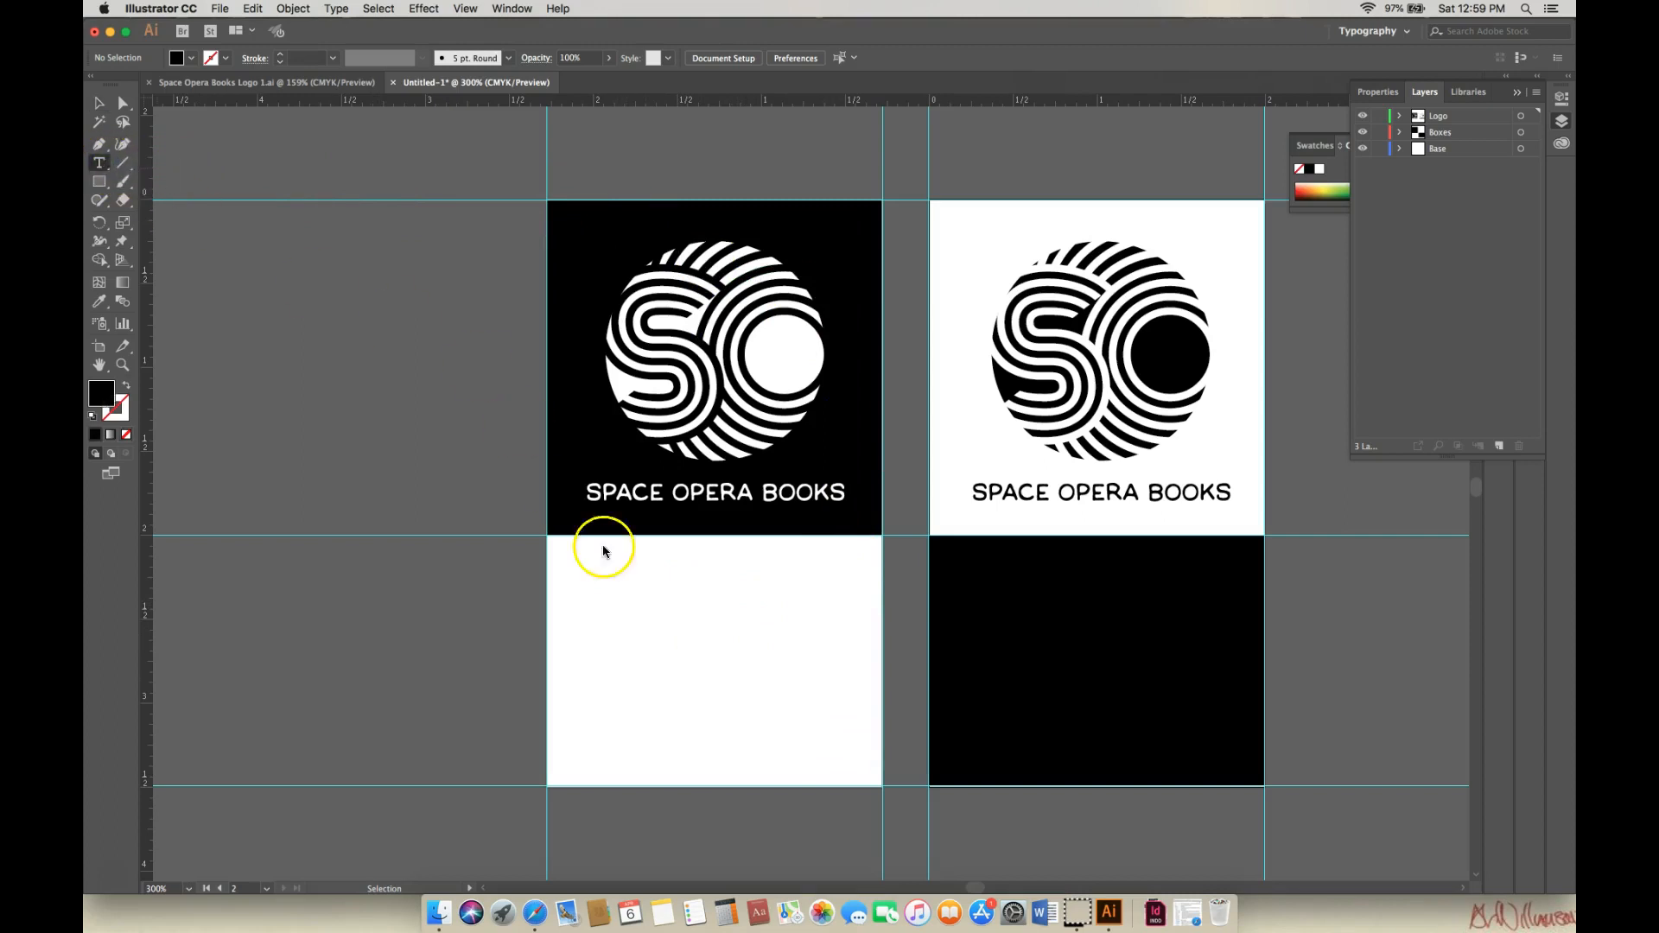
left_click(617, 585)
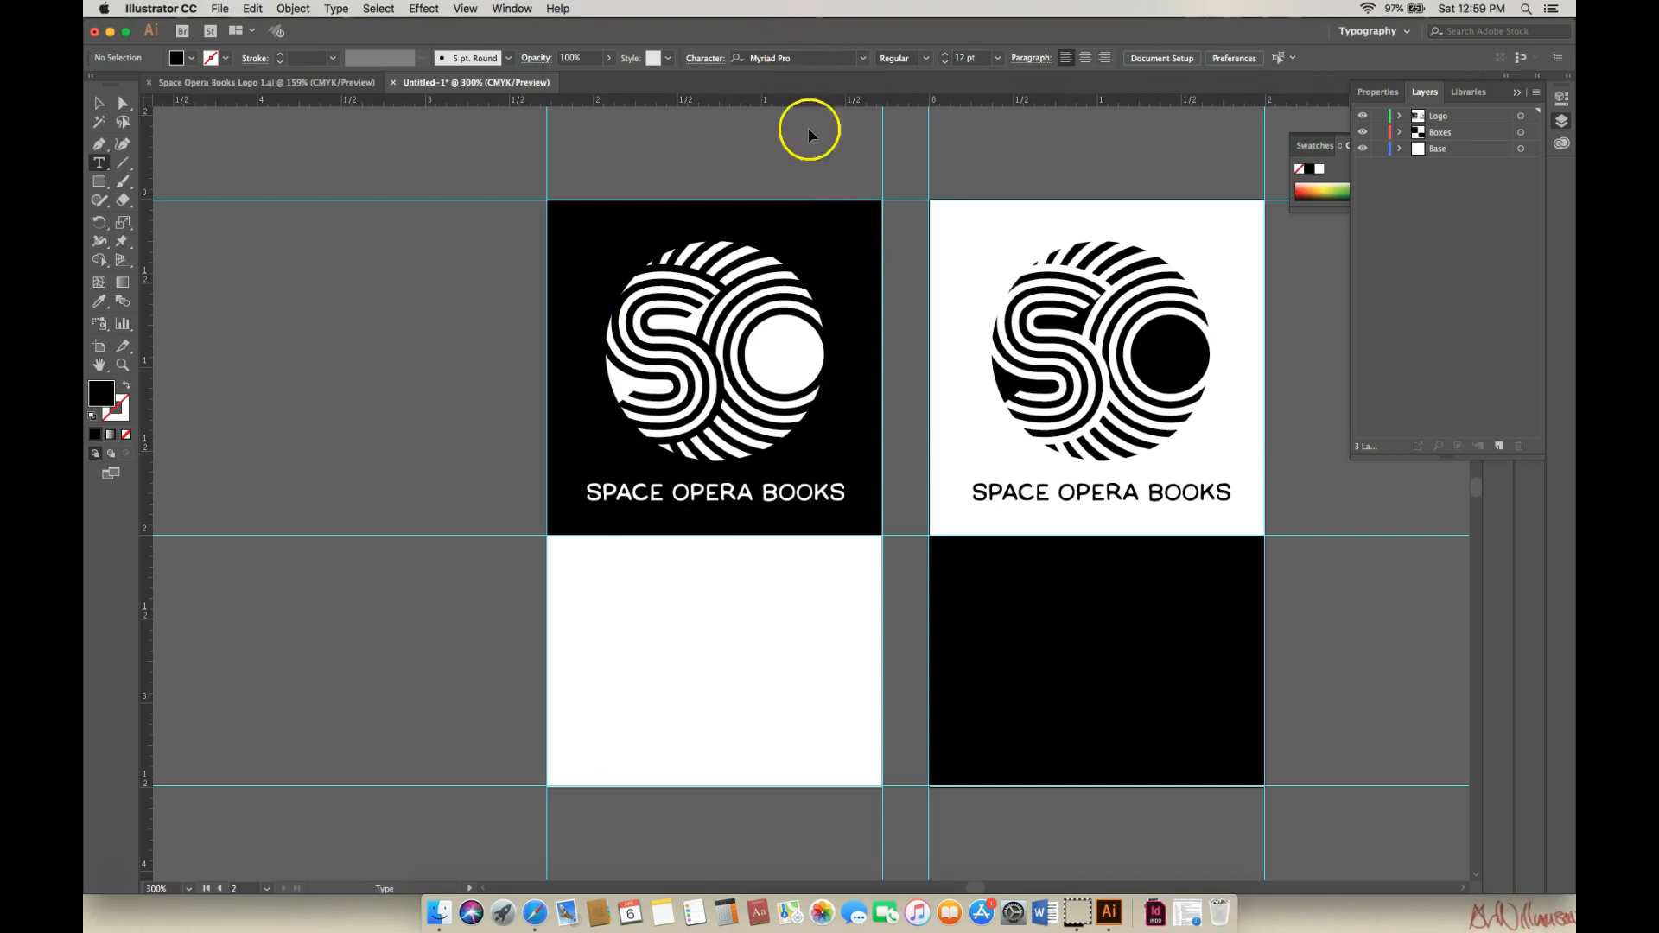
left_click(581, 620)
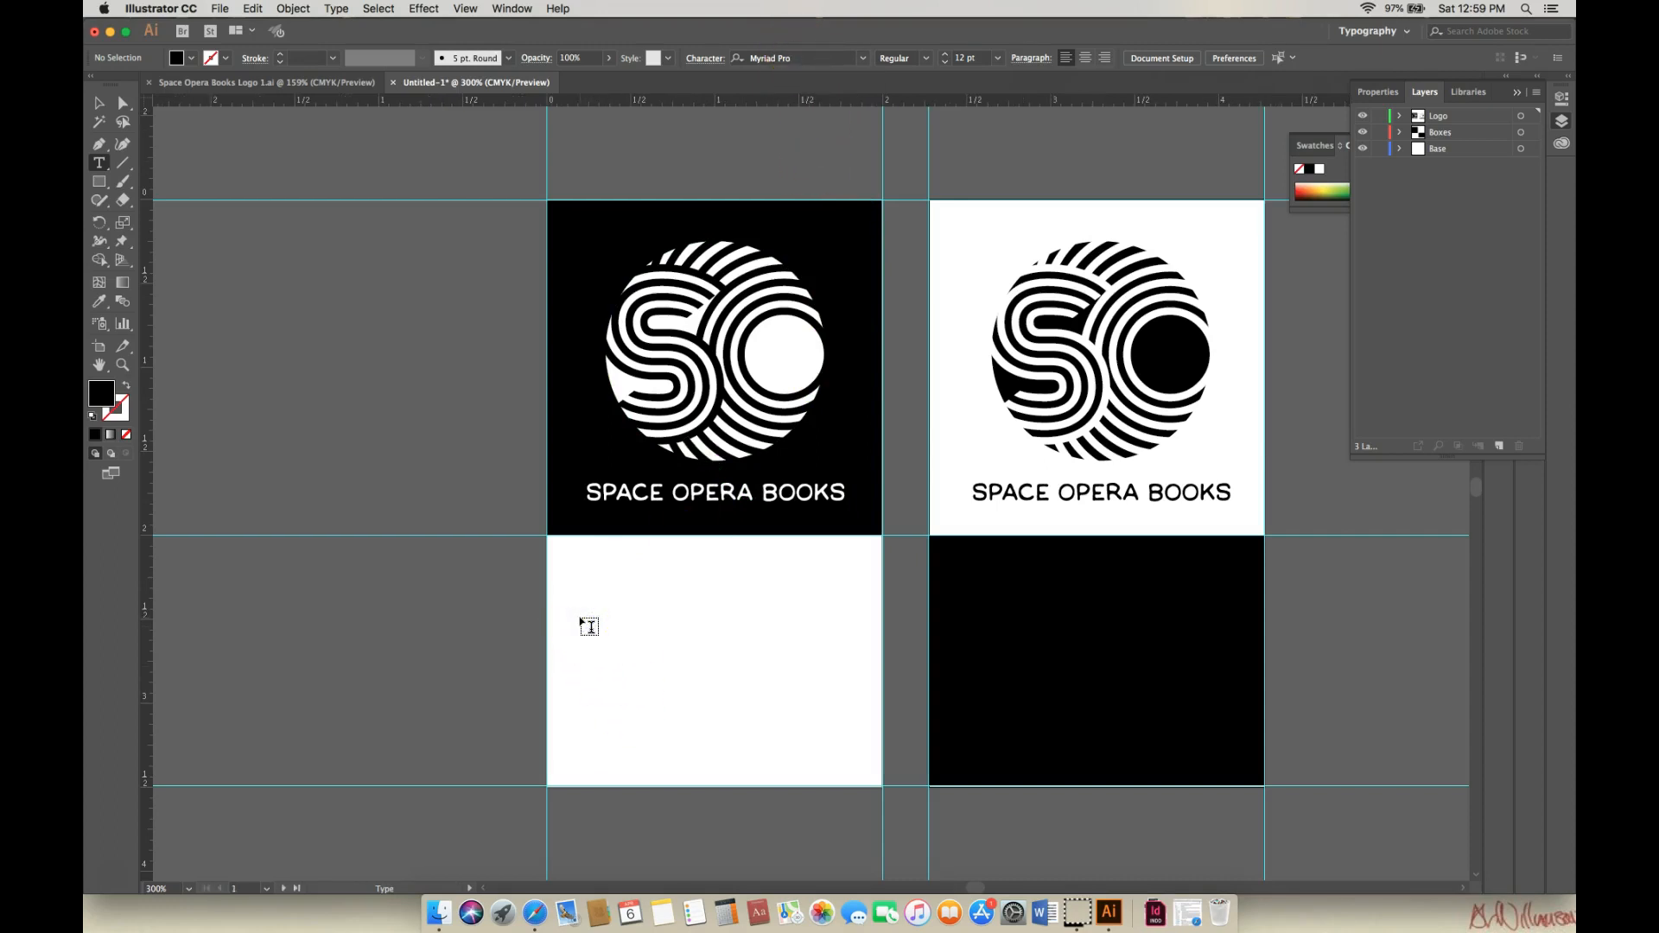
left_click(581, 620)
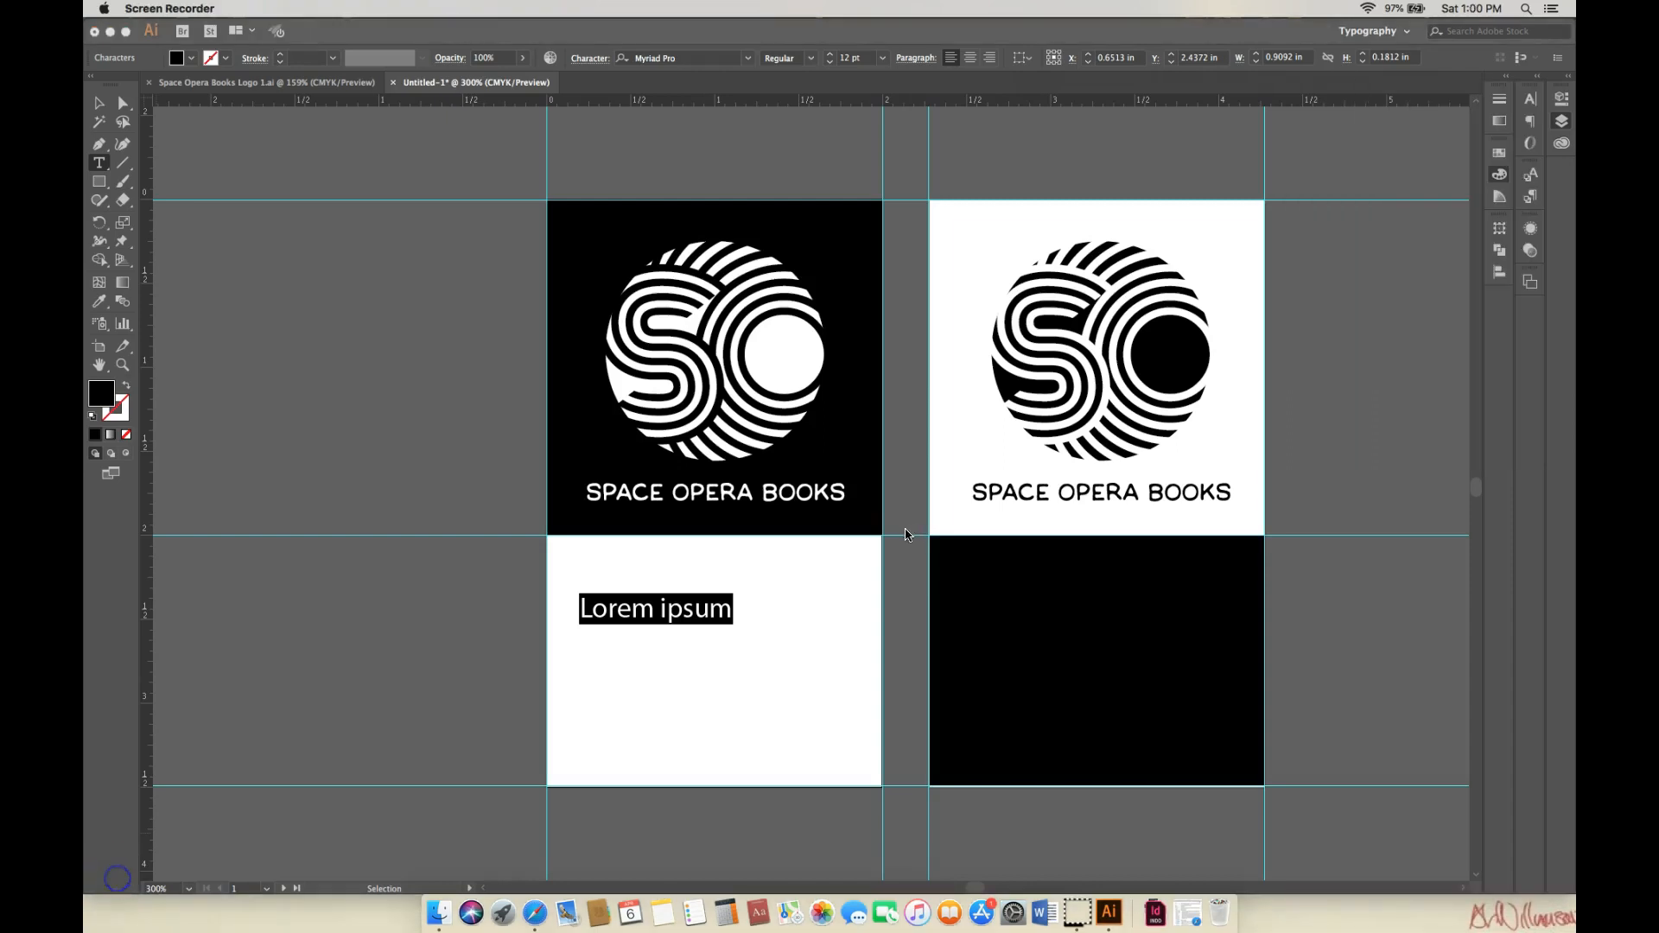
Set the font to ManlyMen BB and type the cardholder's name with EDITOR IN CHIEF below.
left_click(749, 61)
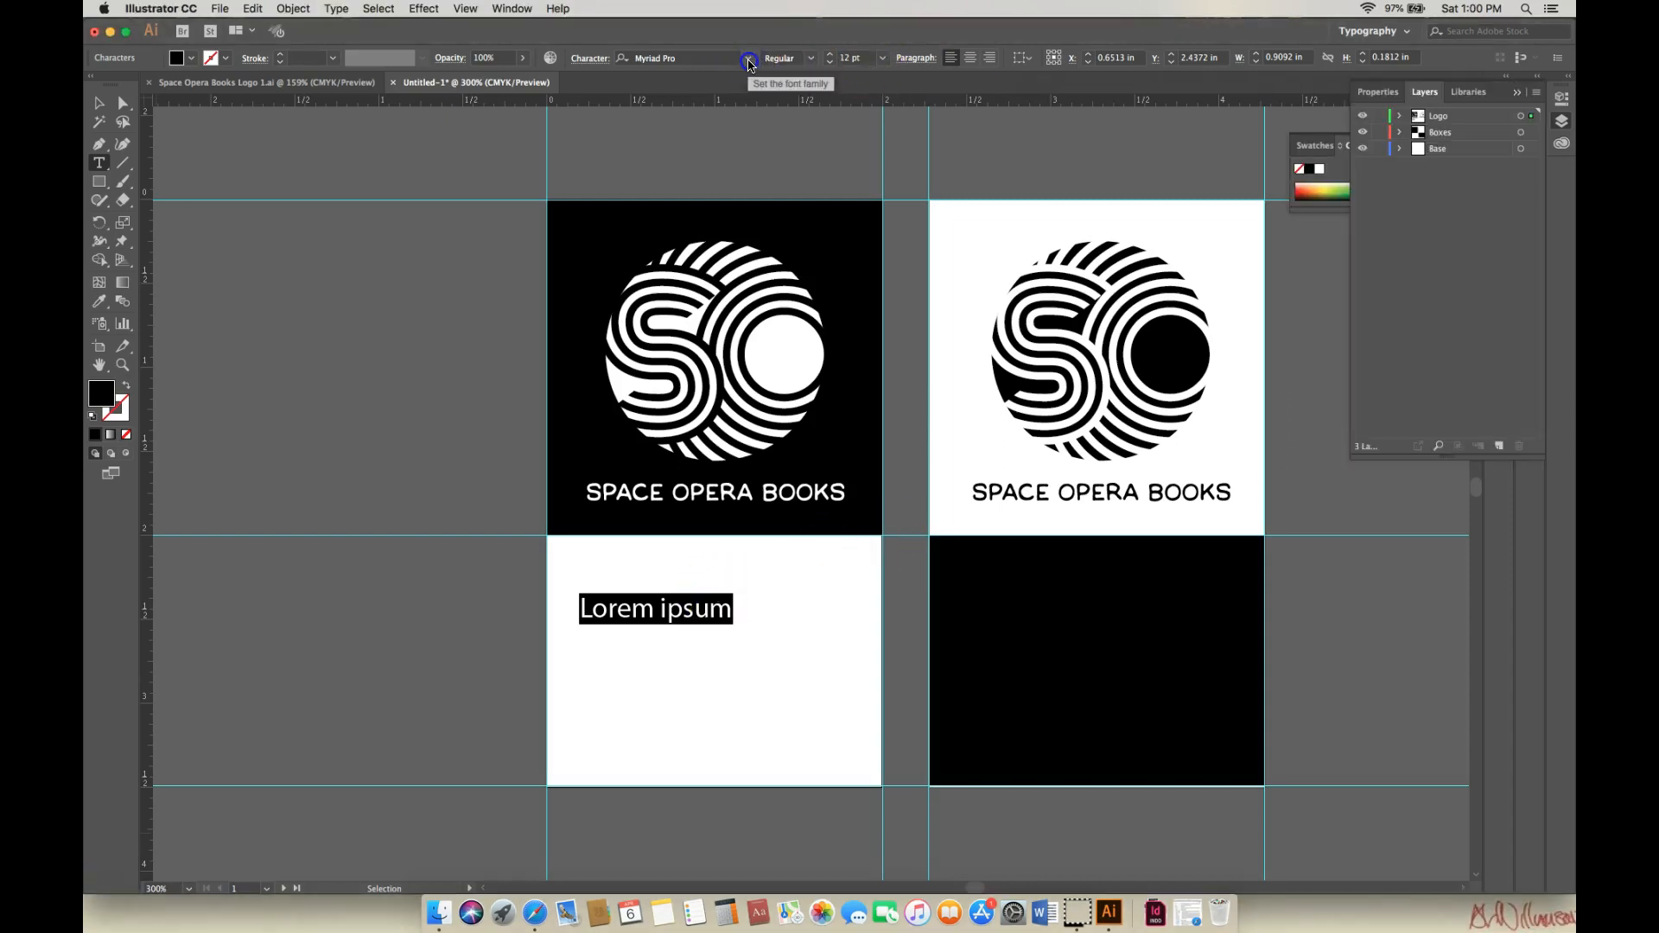
left_click(748, 60)
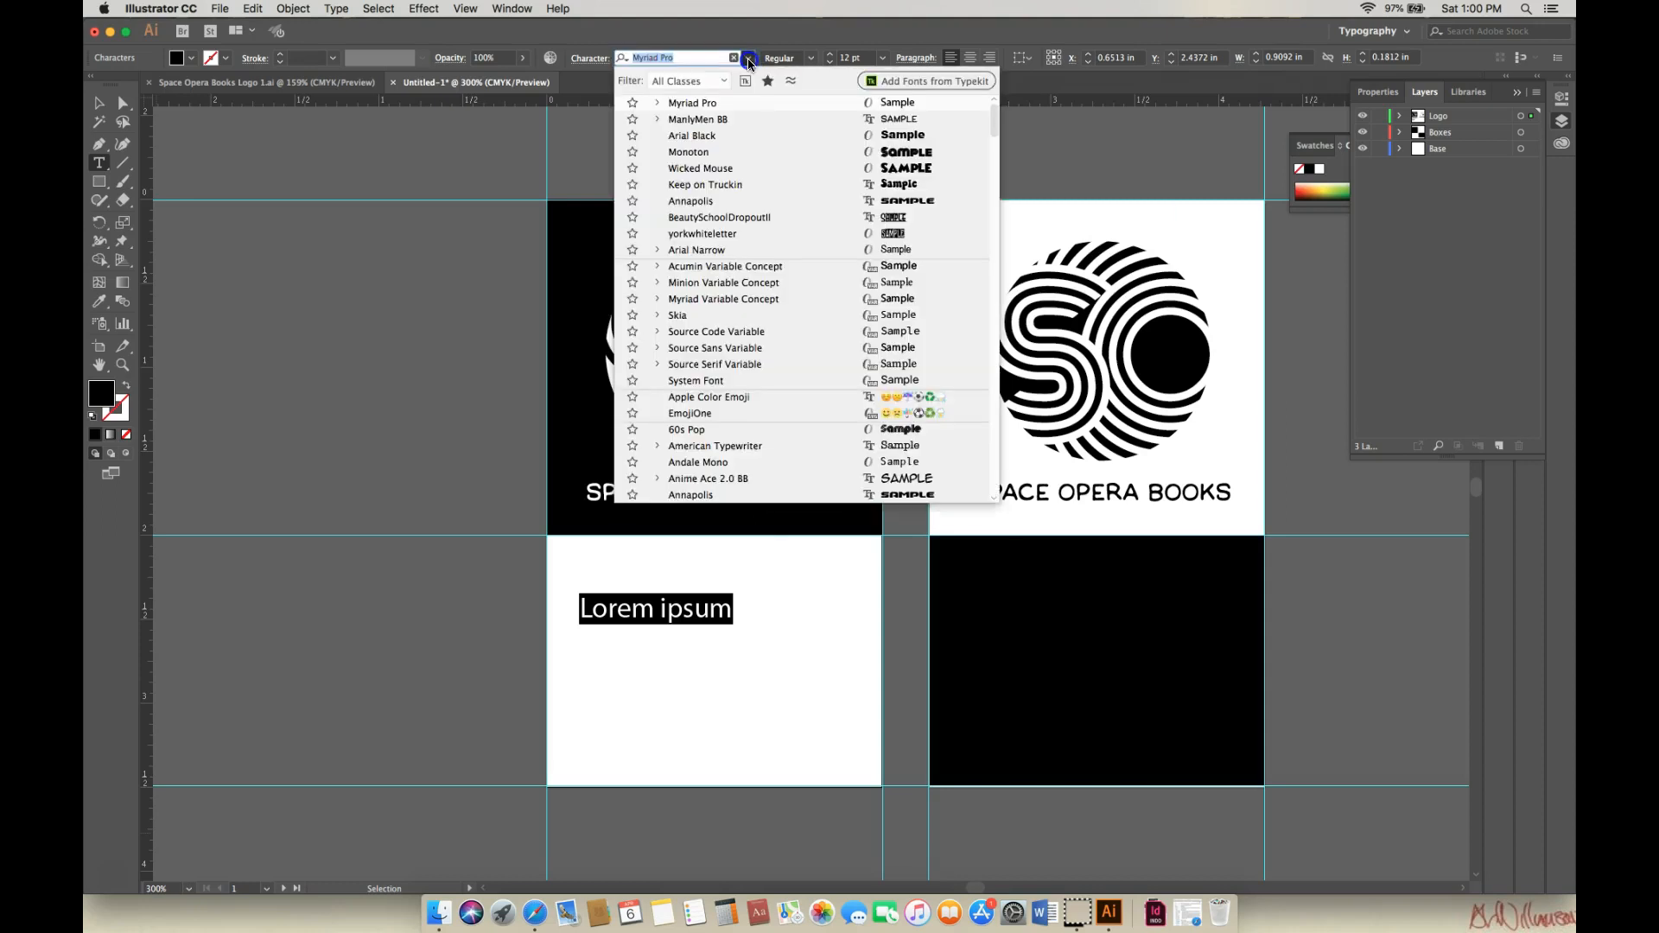
left_click(834, 121)
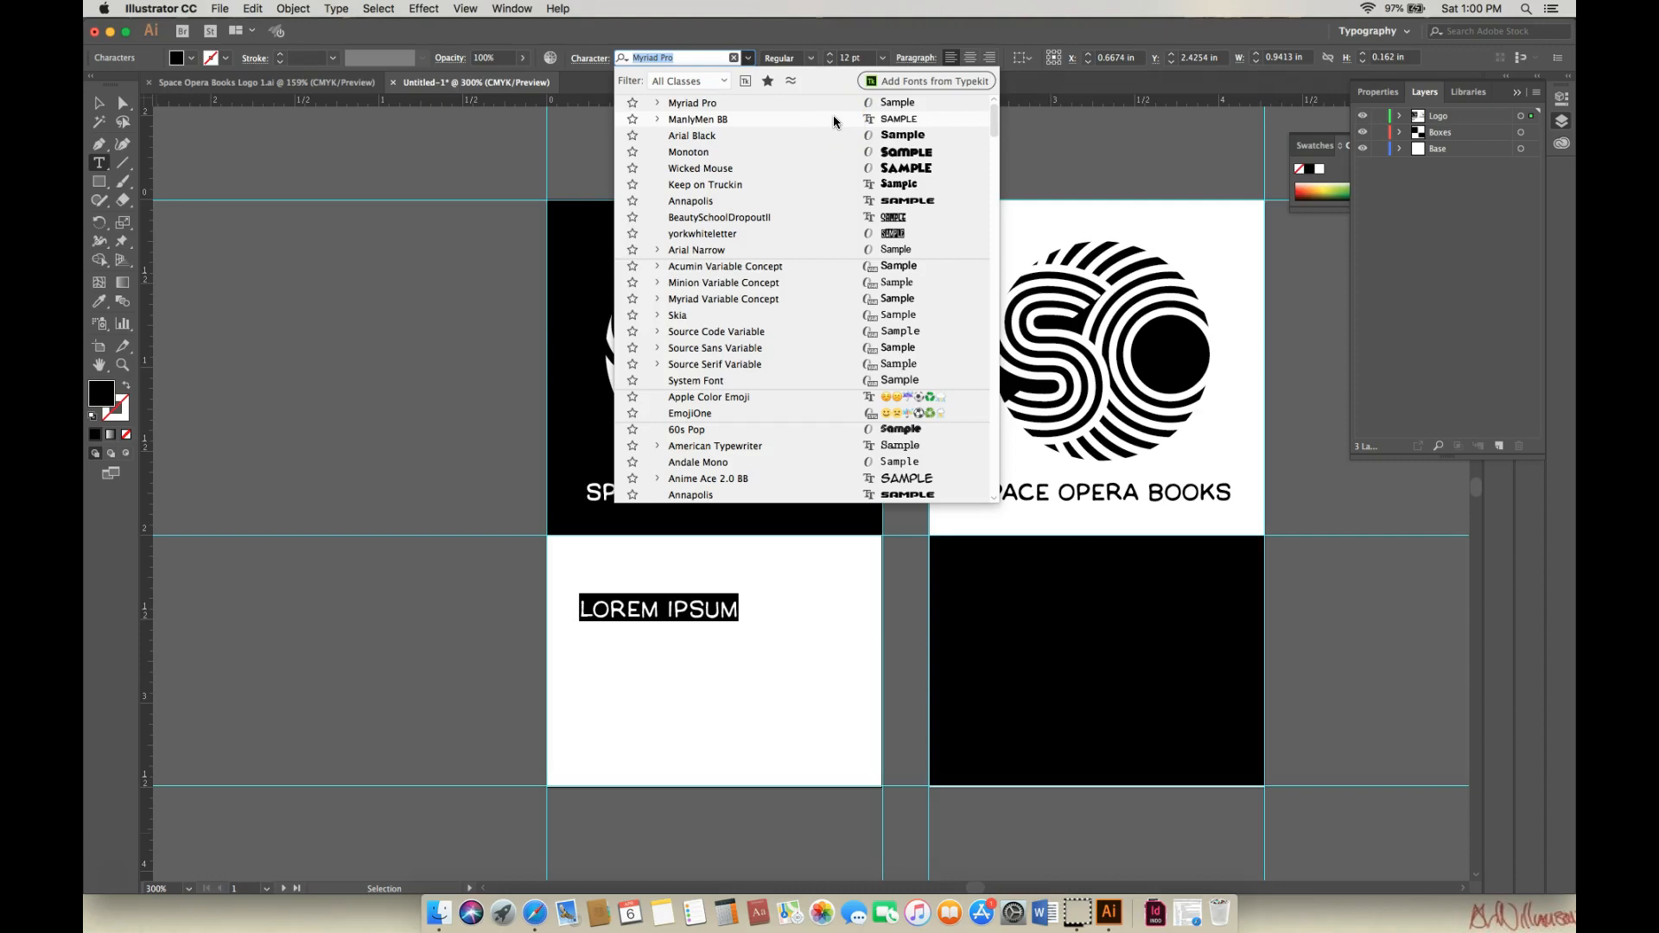
left_click(833, 116)
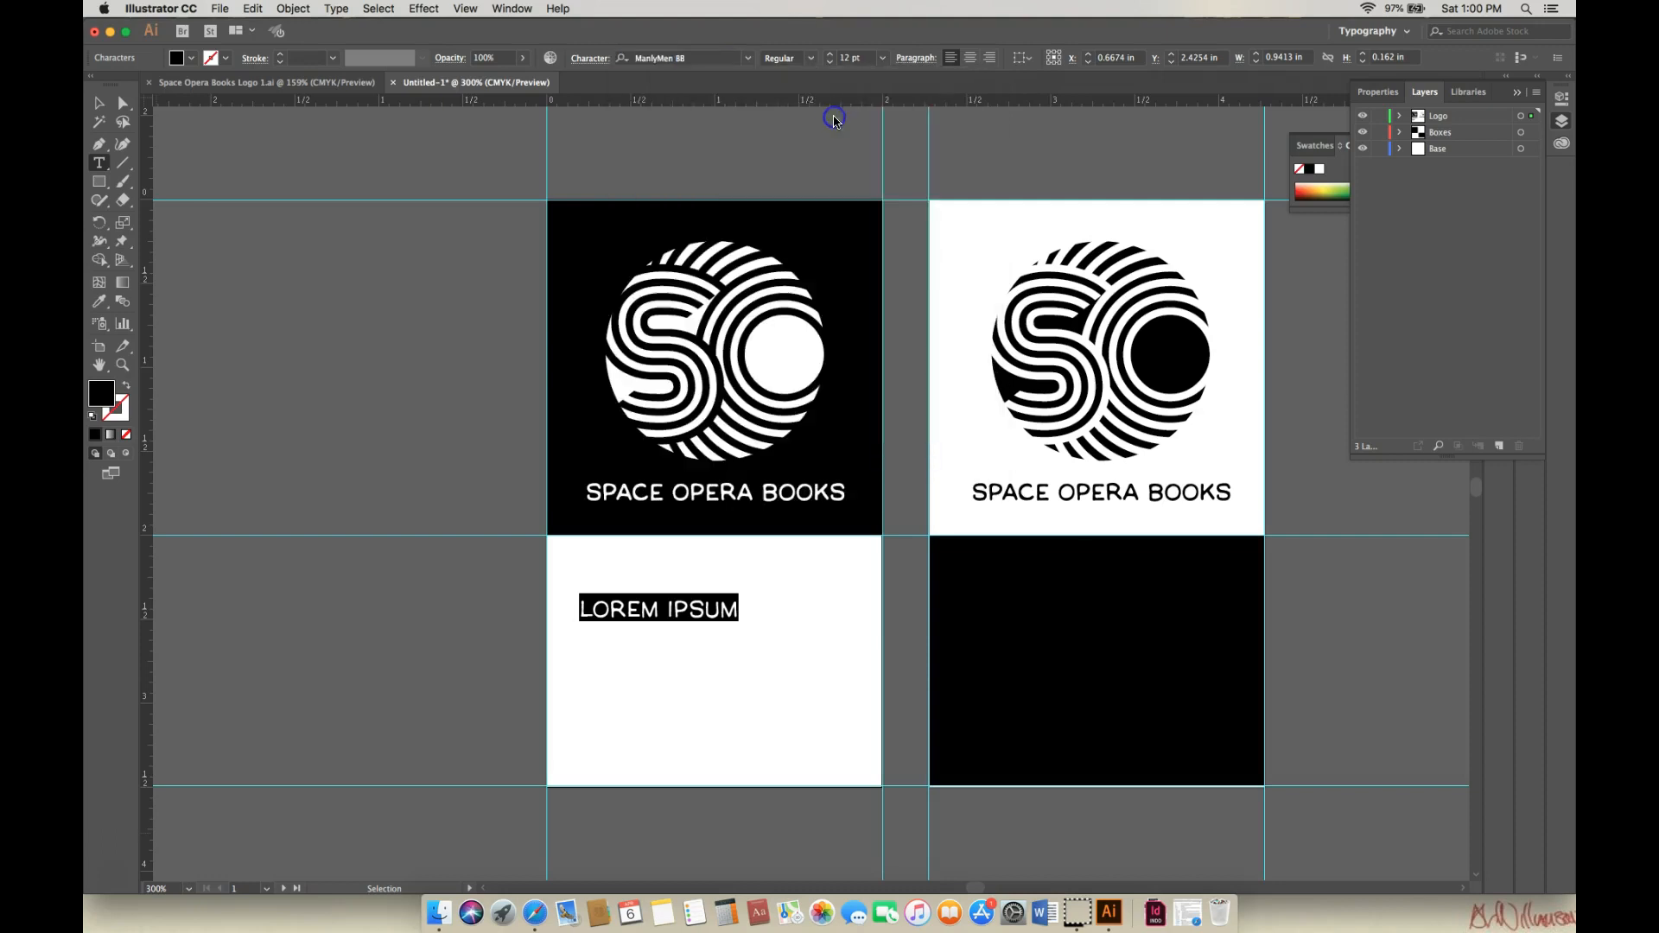
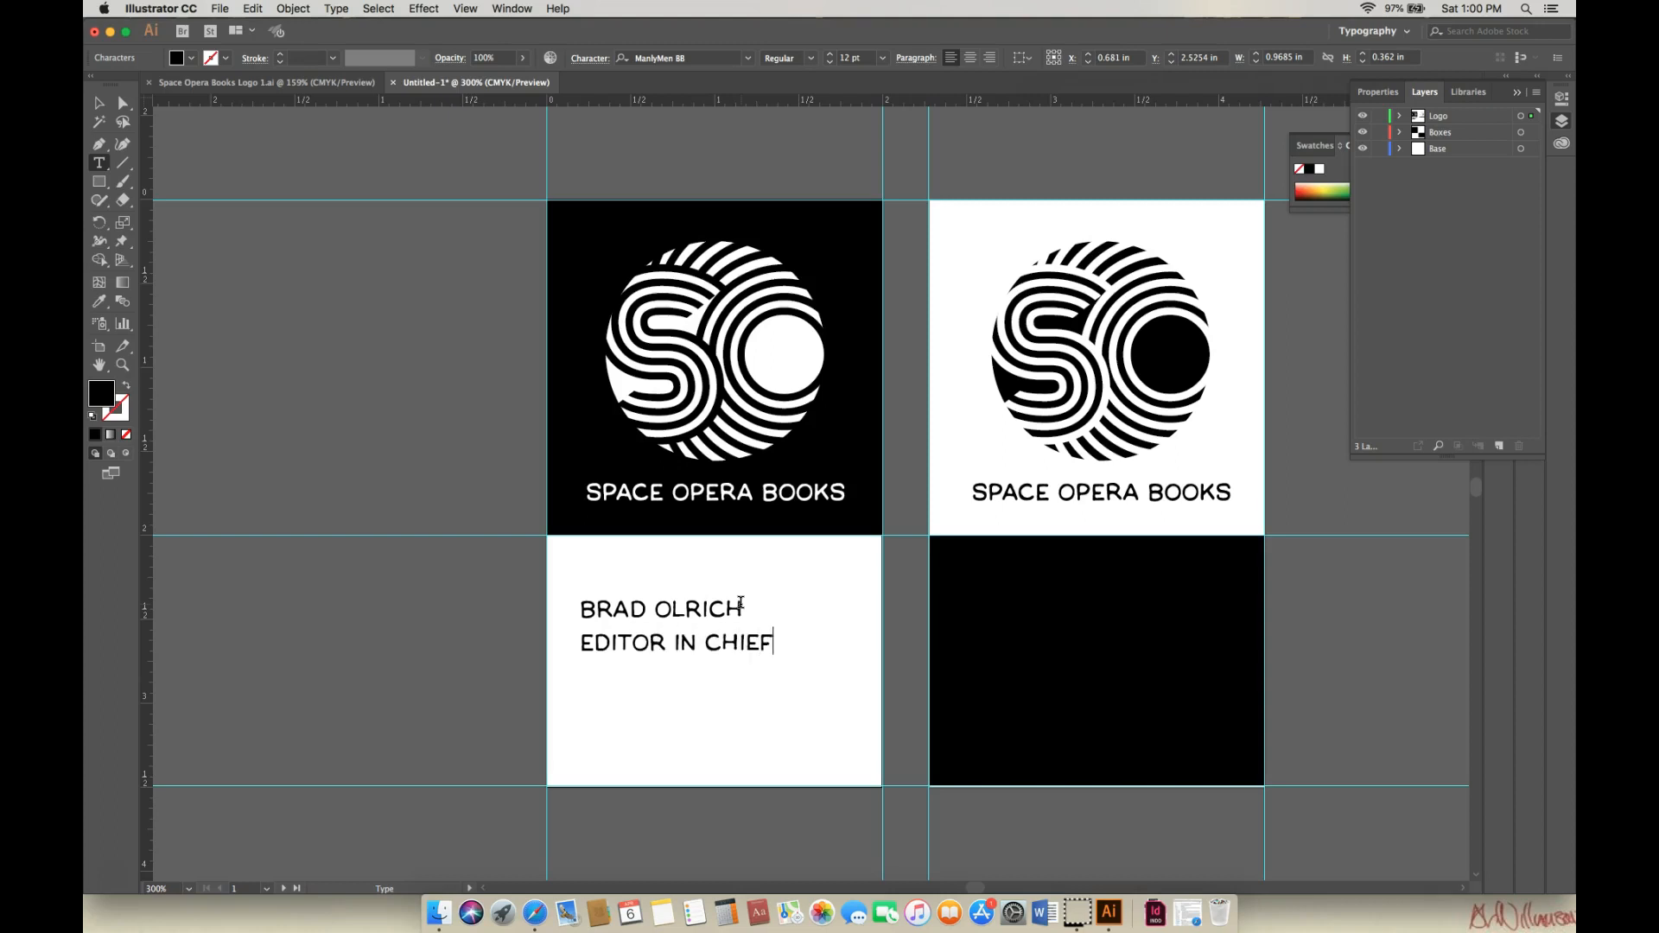
Centre-align both text lines and move the block to the white card's centre.
left_click_drag(577, 610, 757, 610)
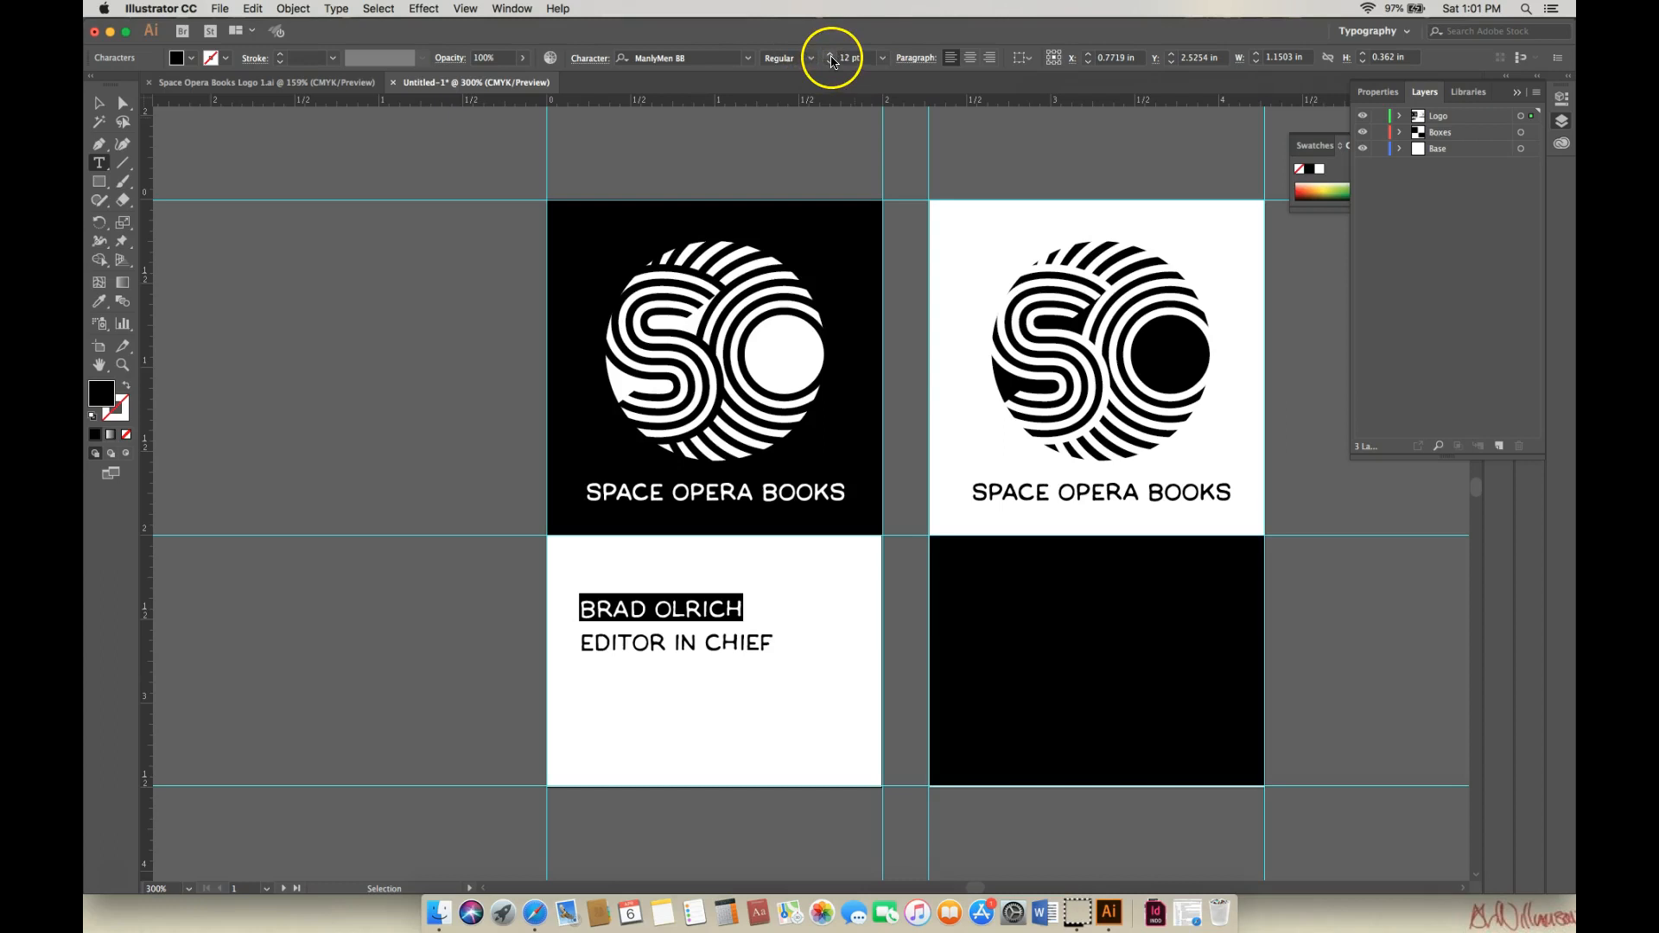
left_click_drag(580, 607, 777, 648)
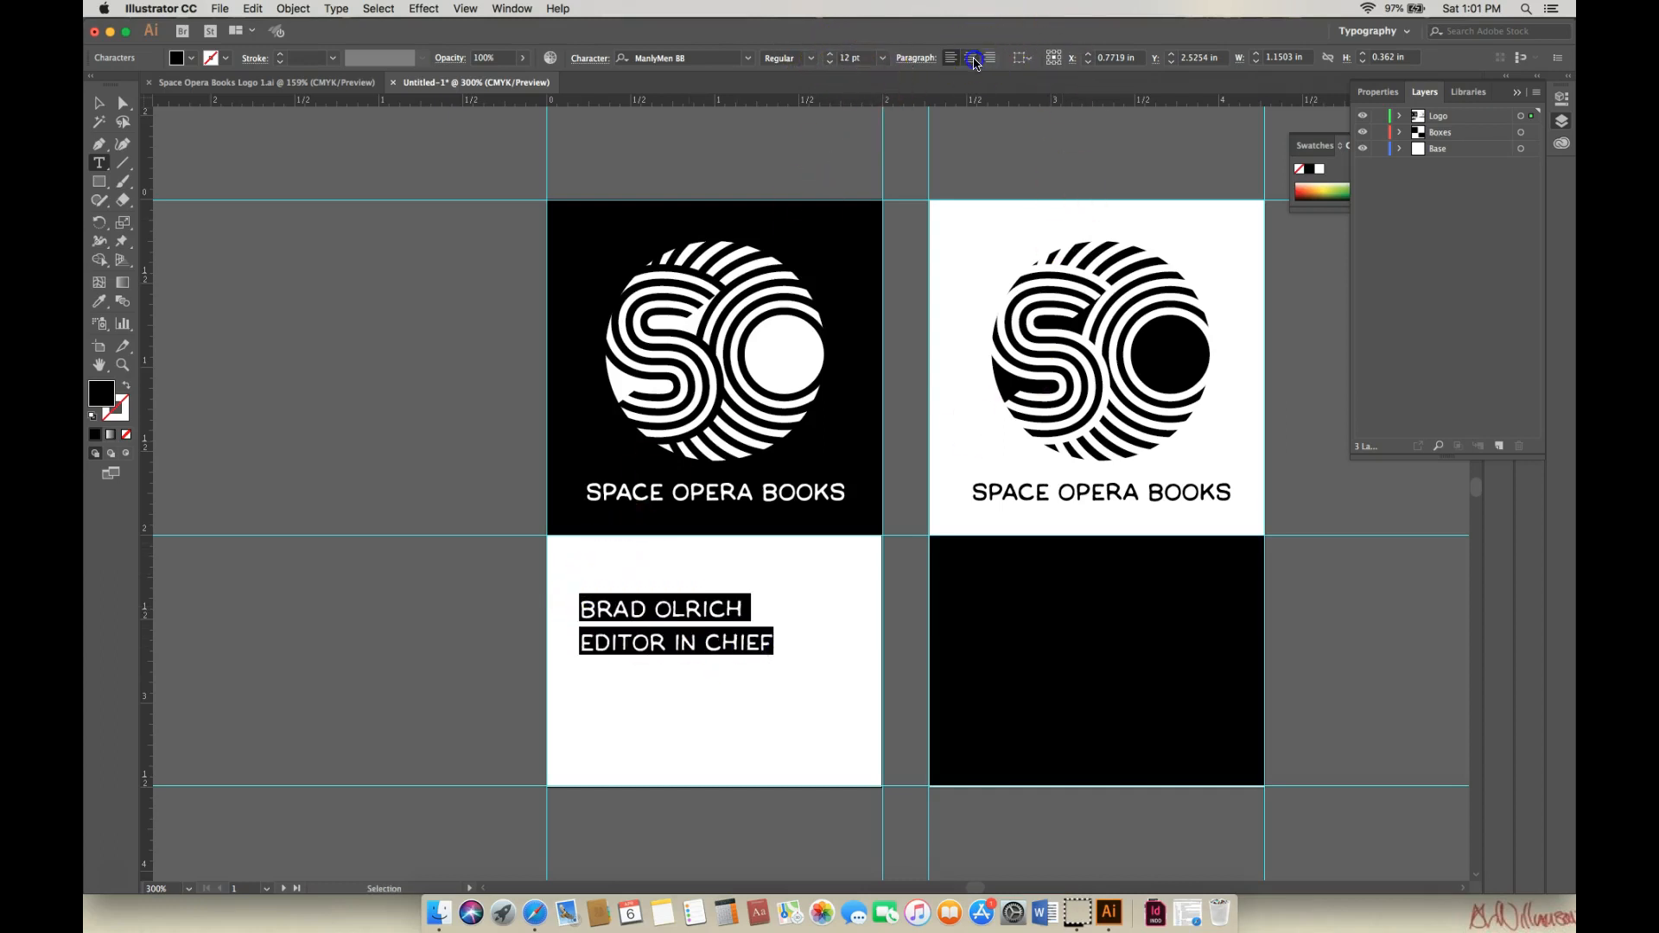
left_click(973, 59)
left_click(100, 103)
left_click(571, 598)
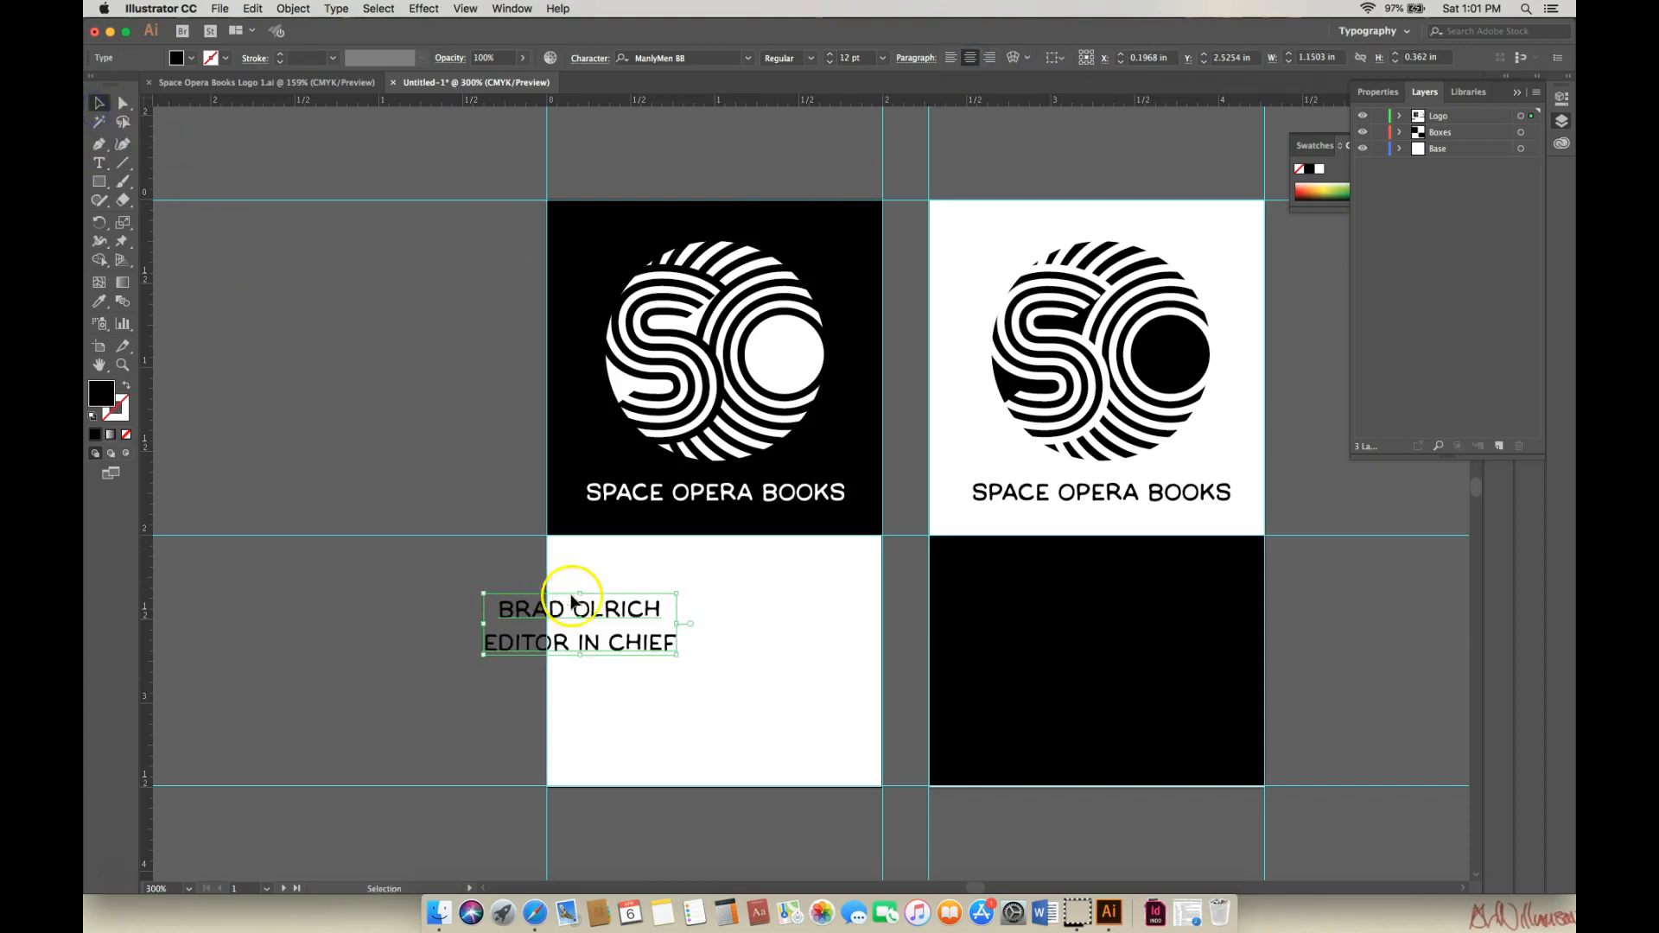
left_click_drag(571, 598, 731, 649)
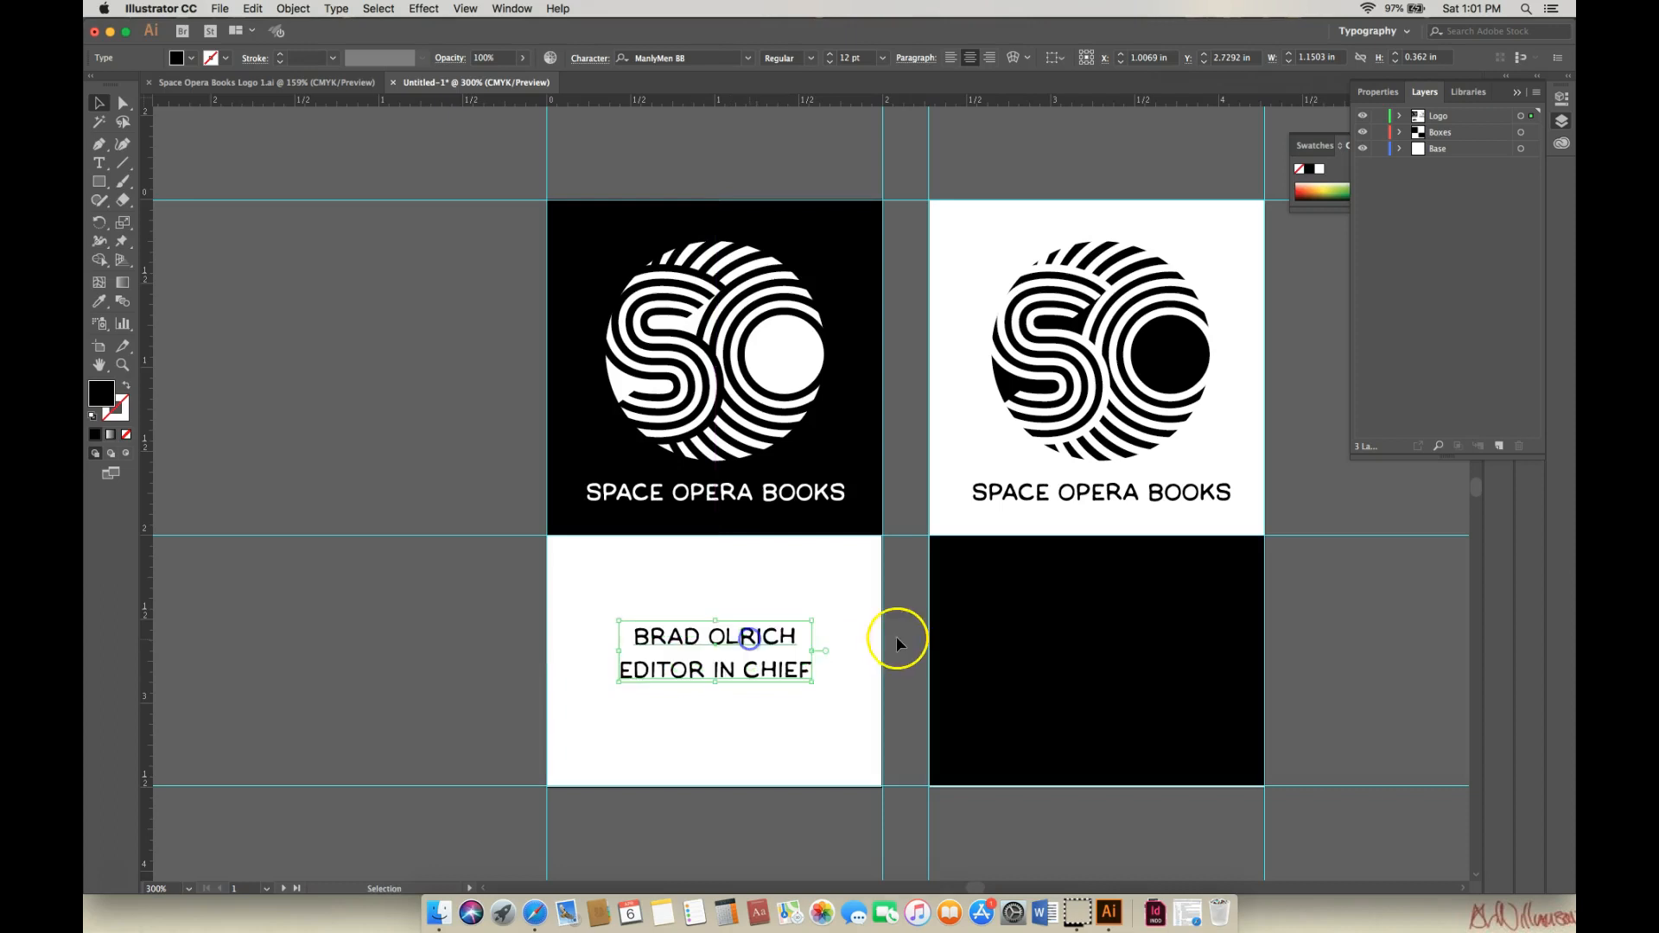
Enlarge the font size of the cardholder's name on the first line.
key("t")
left_click(697, 637)
left_click_drag(638, 637, 812, 640)
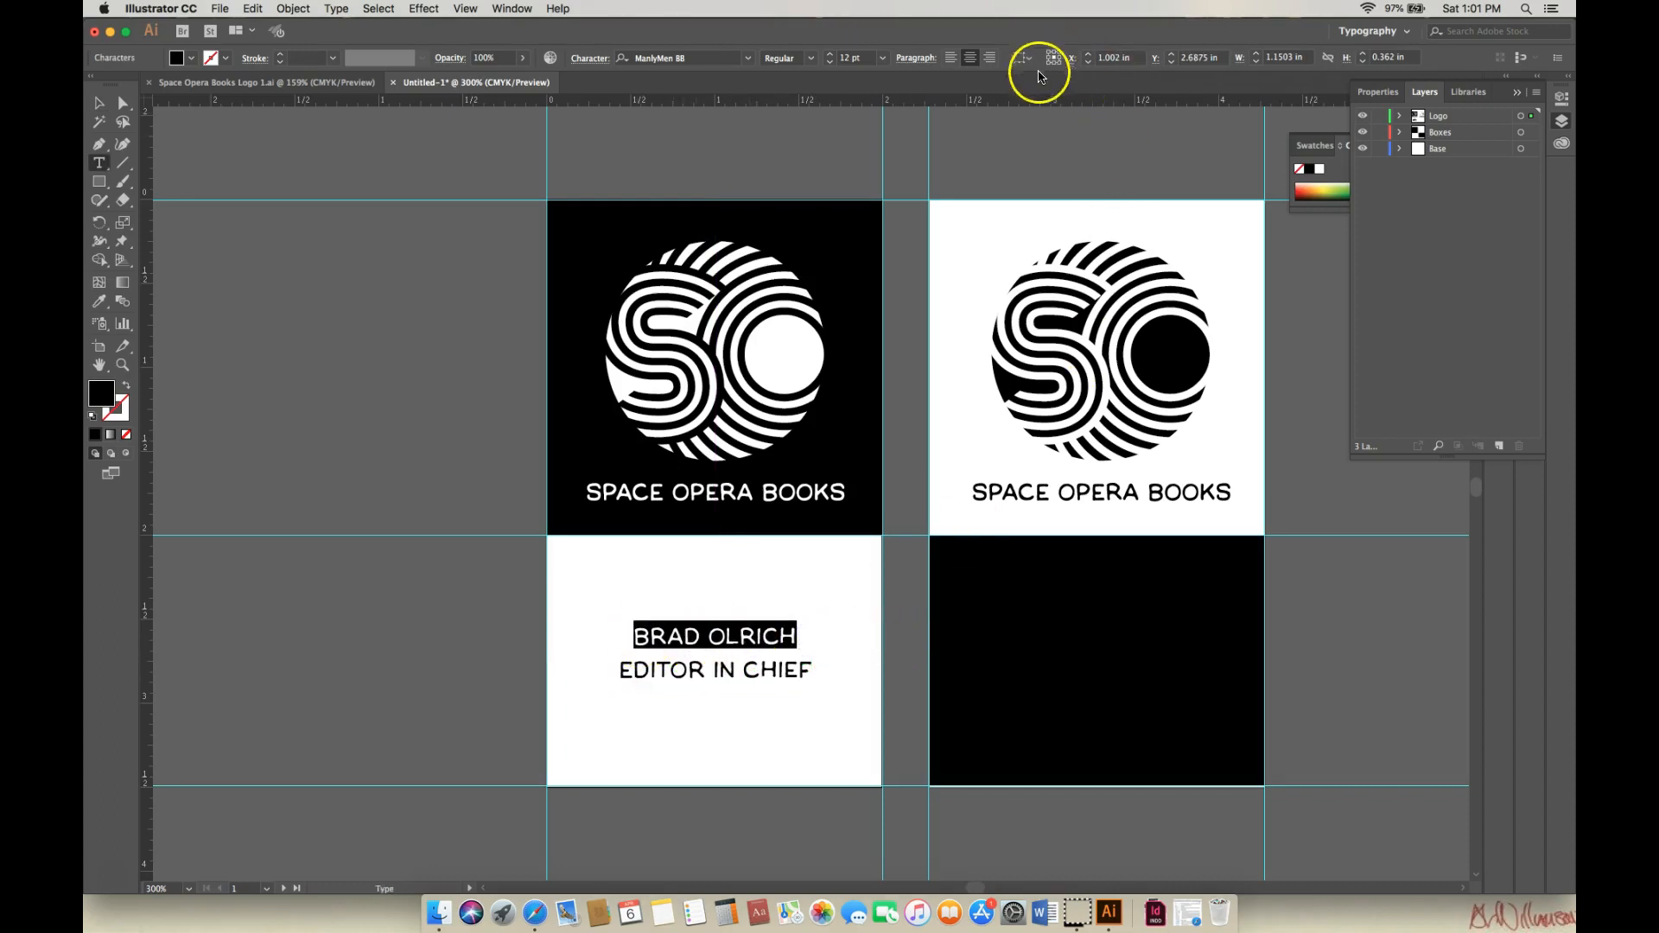
left_click(831, 56)
left_click(832, 56)
left_click(831, 56)
left_click(831, 56)
left_click(831, 56)
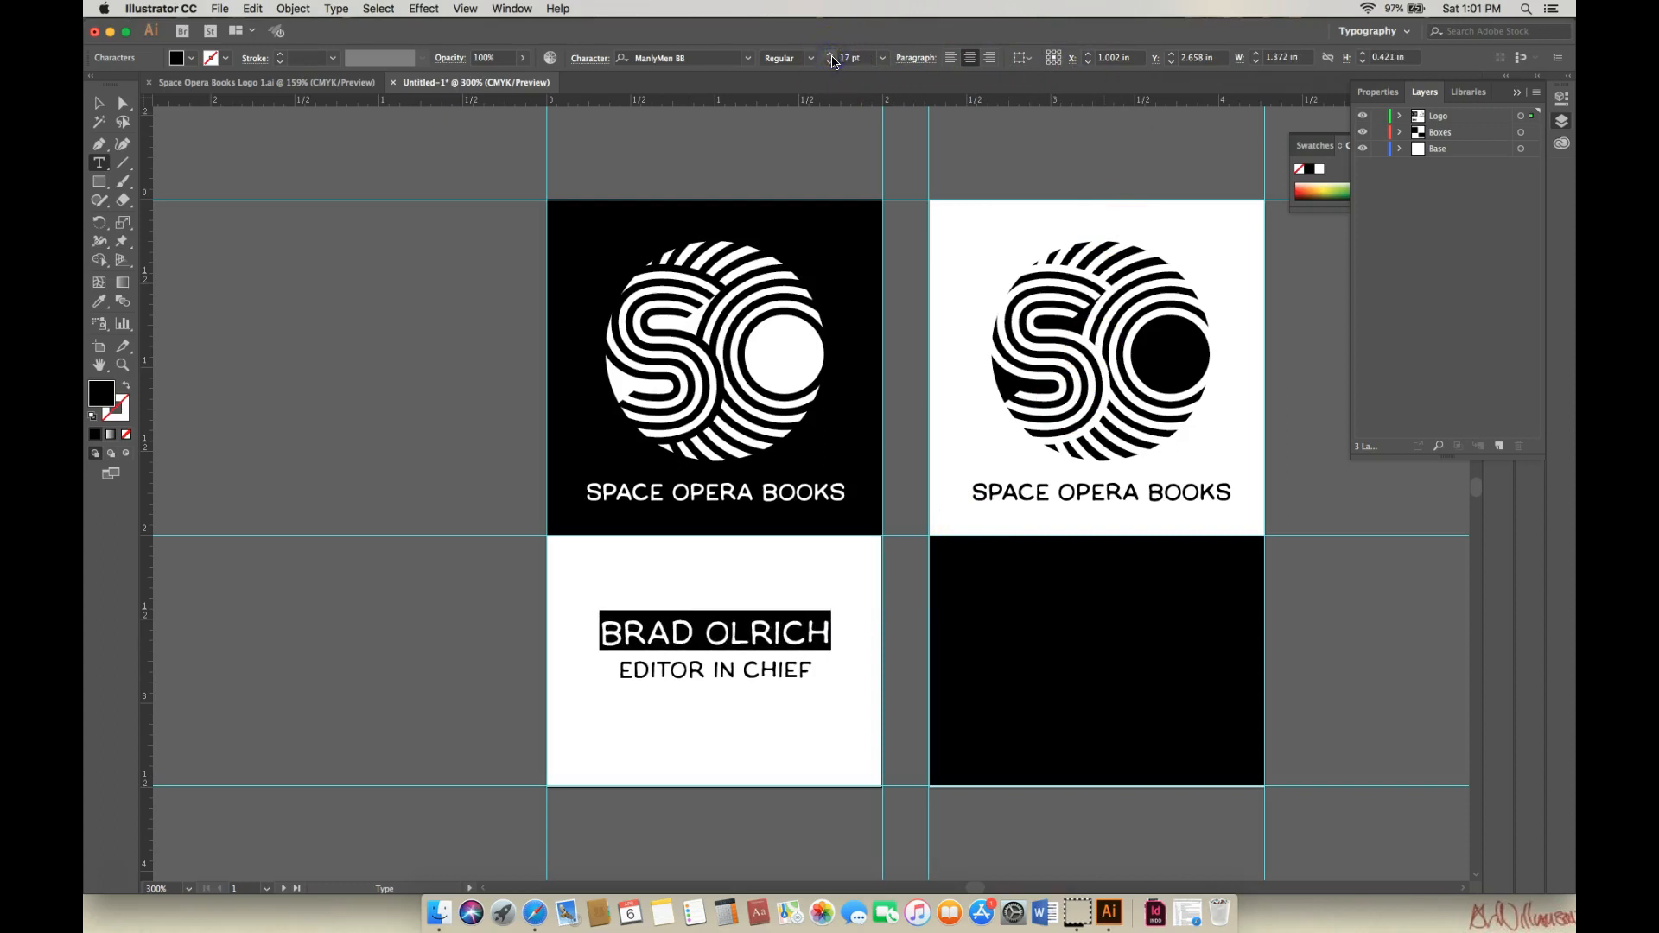
left_click(831, 63)
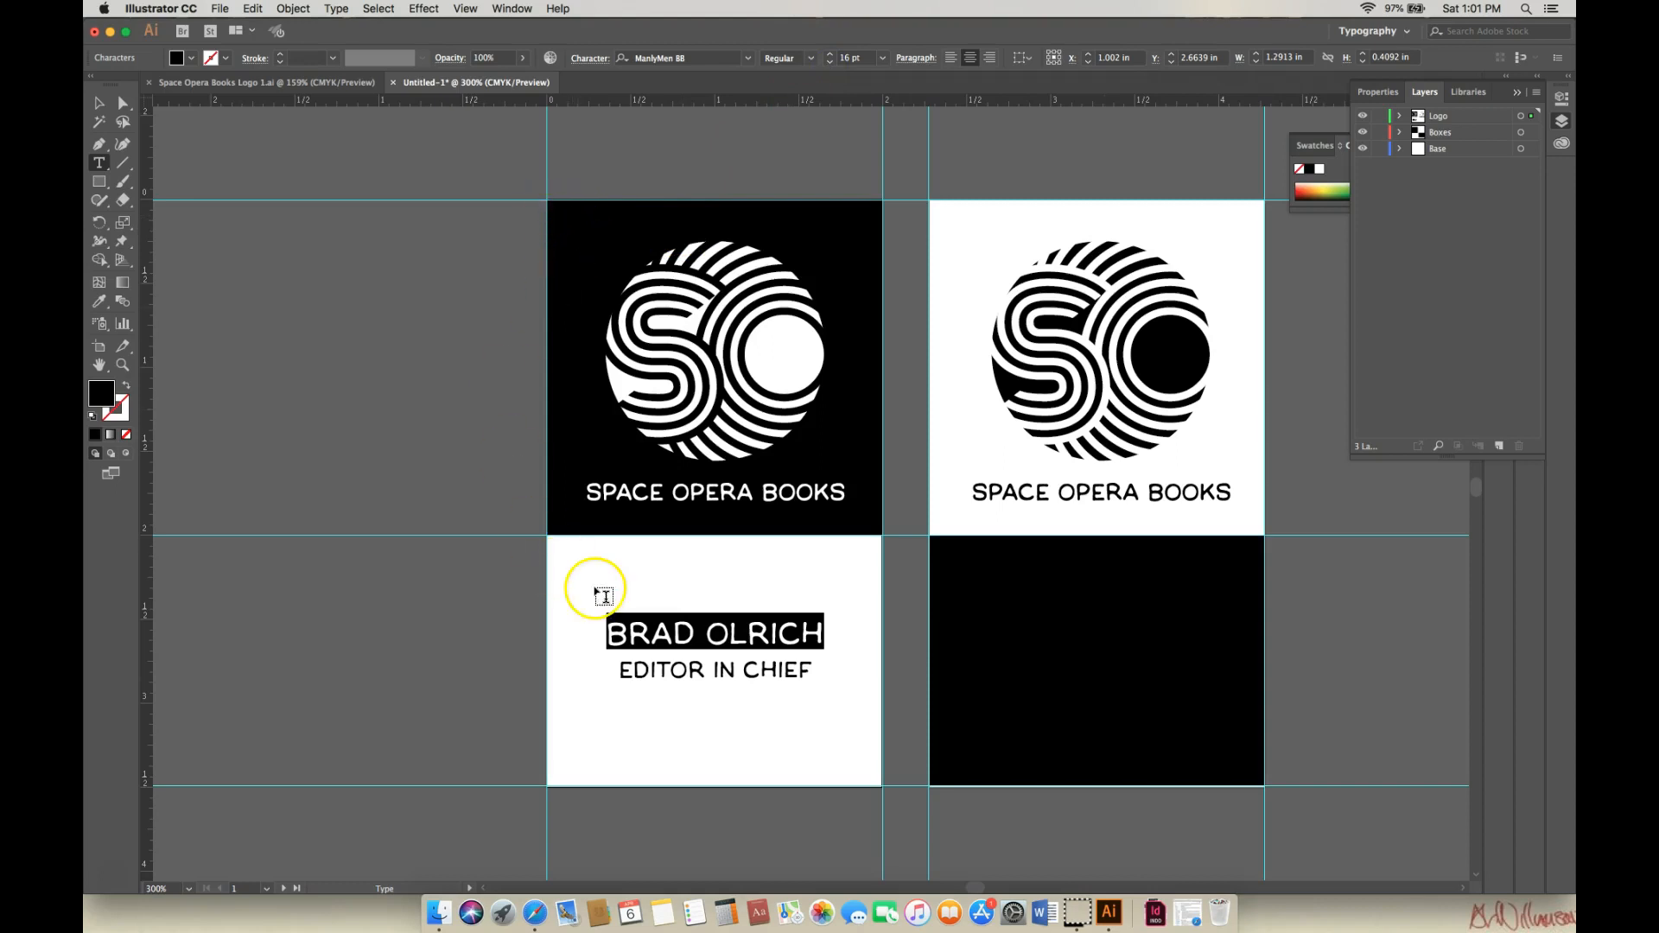
Select both card text lines and collapse the Layers panel to icons.
left_click_drag(620, 670, 821, 672)
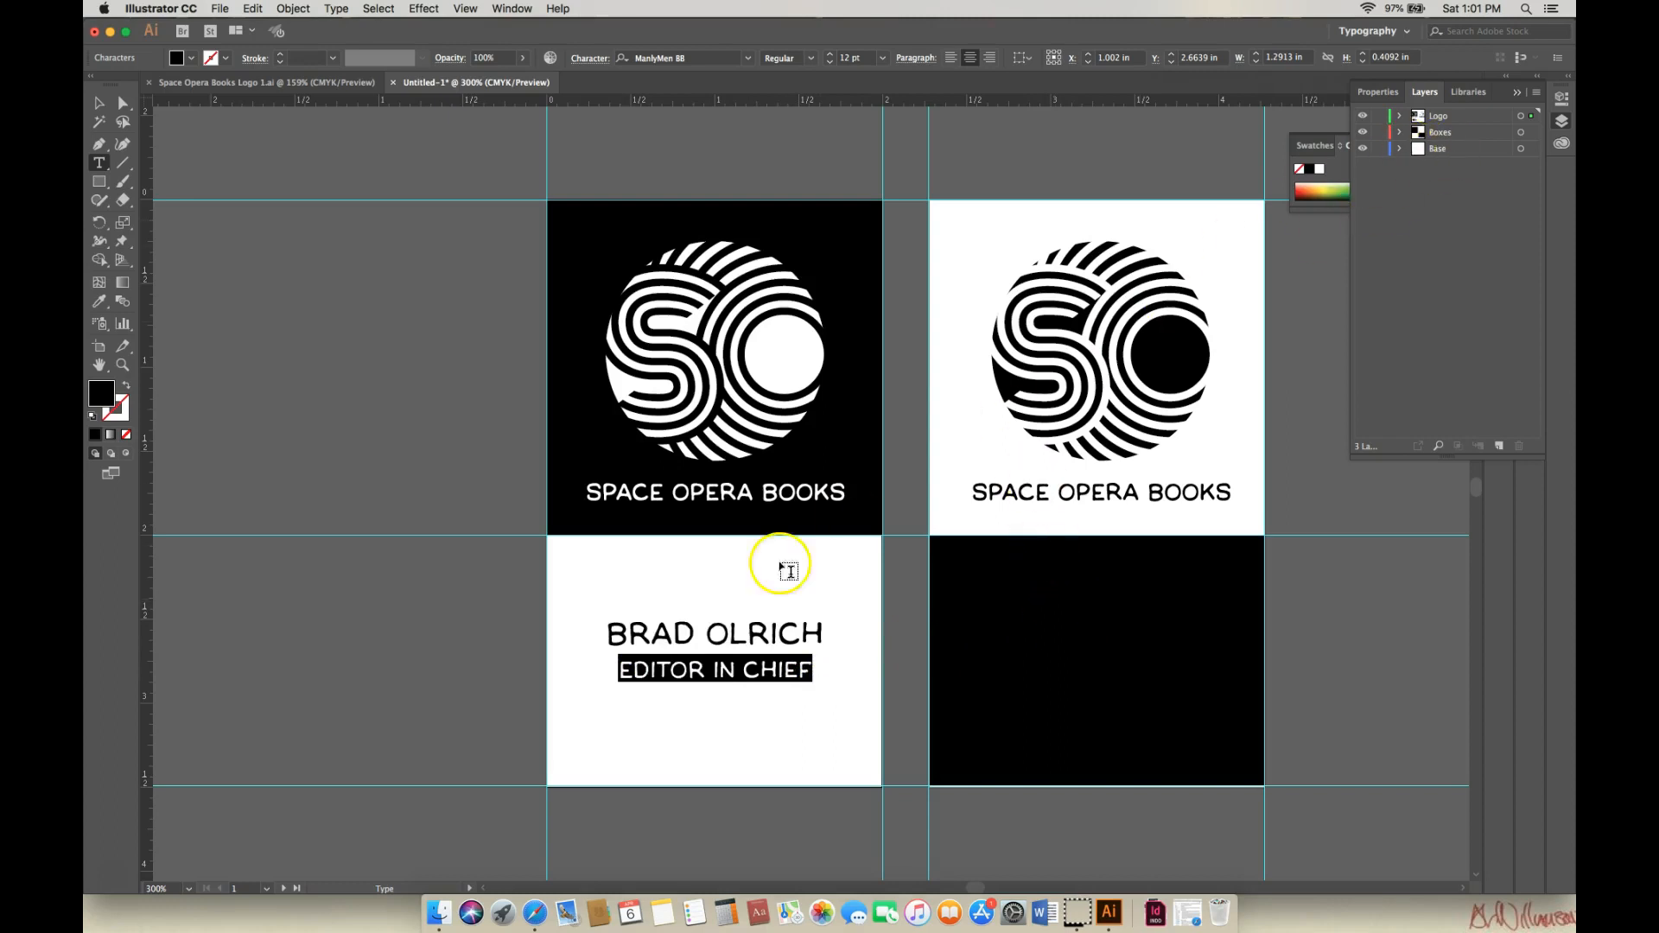
left_click_drag(609, 635, 845, 671)
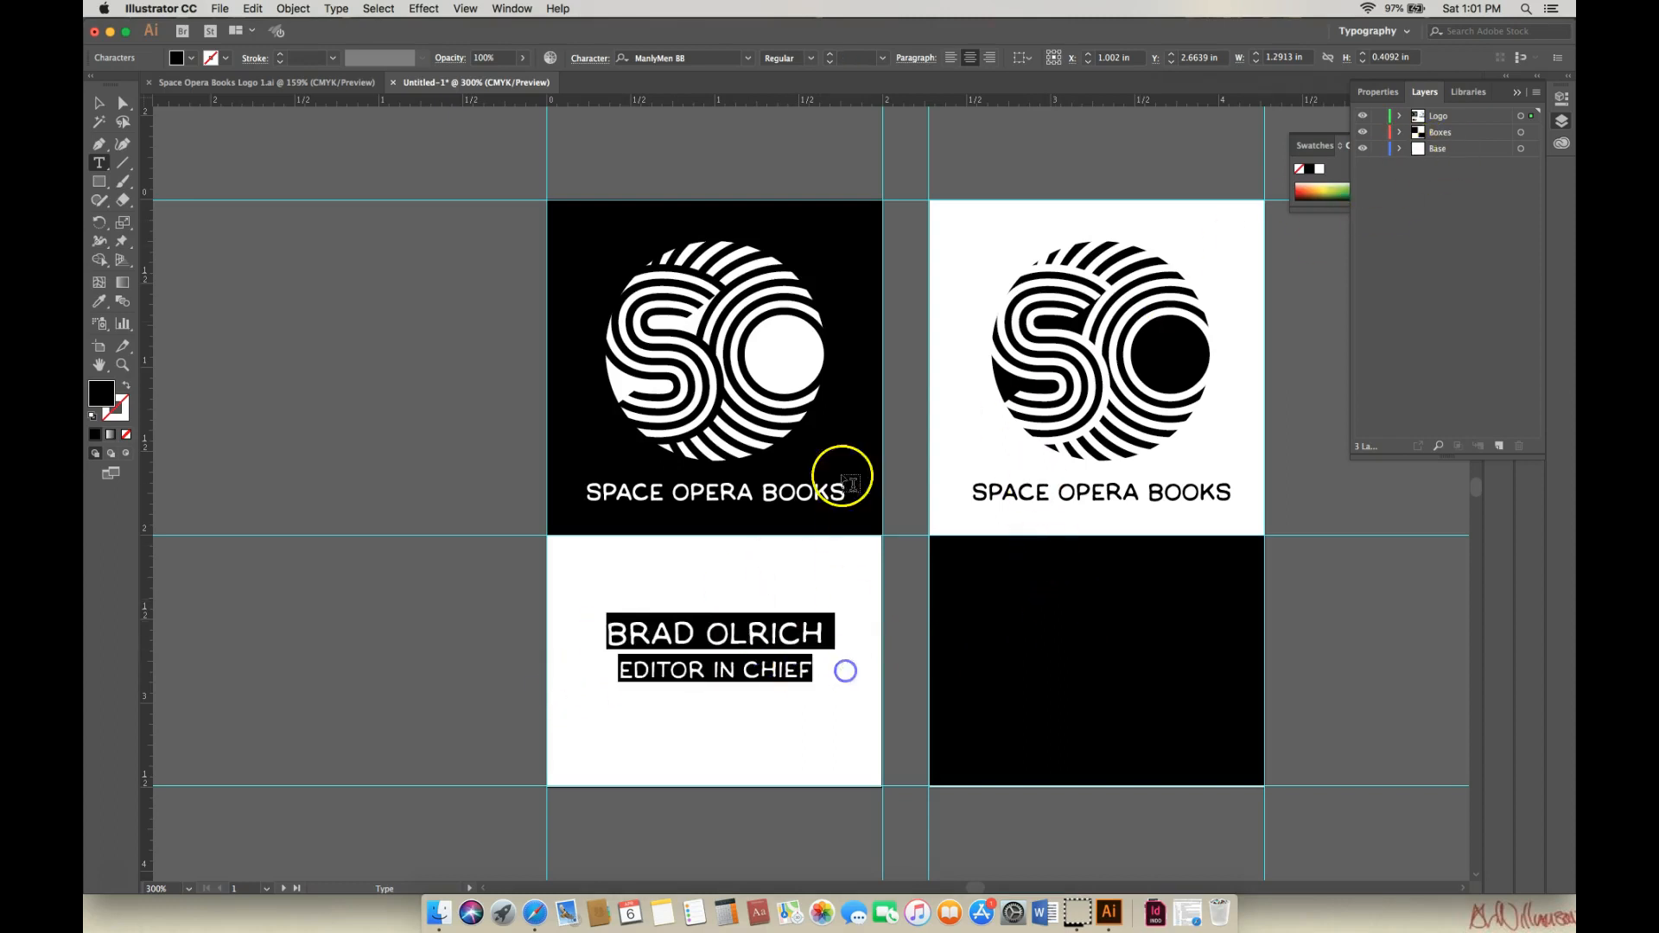
left_click(1519, 94)
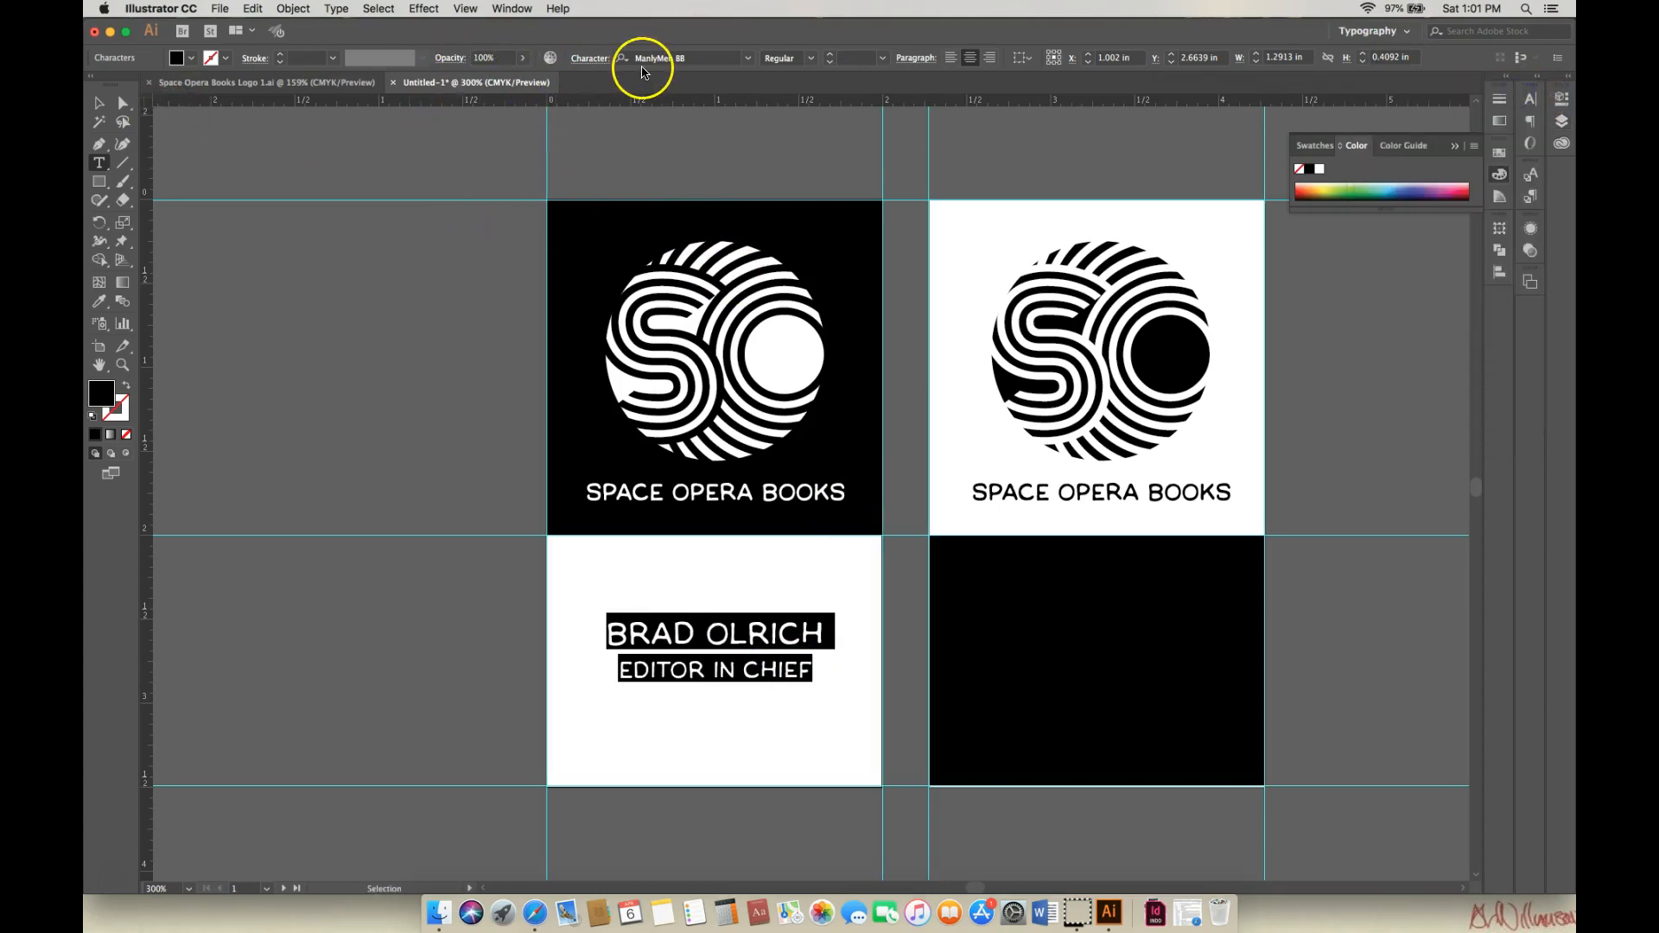
Give the EDITOR IN CHIEF line a 2 pt baseline shift in the Character panel.
left_click(598, 61)
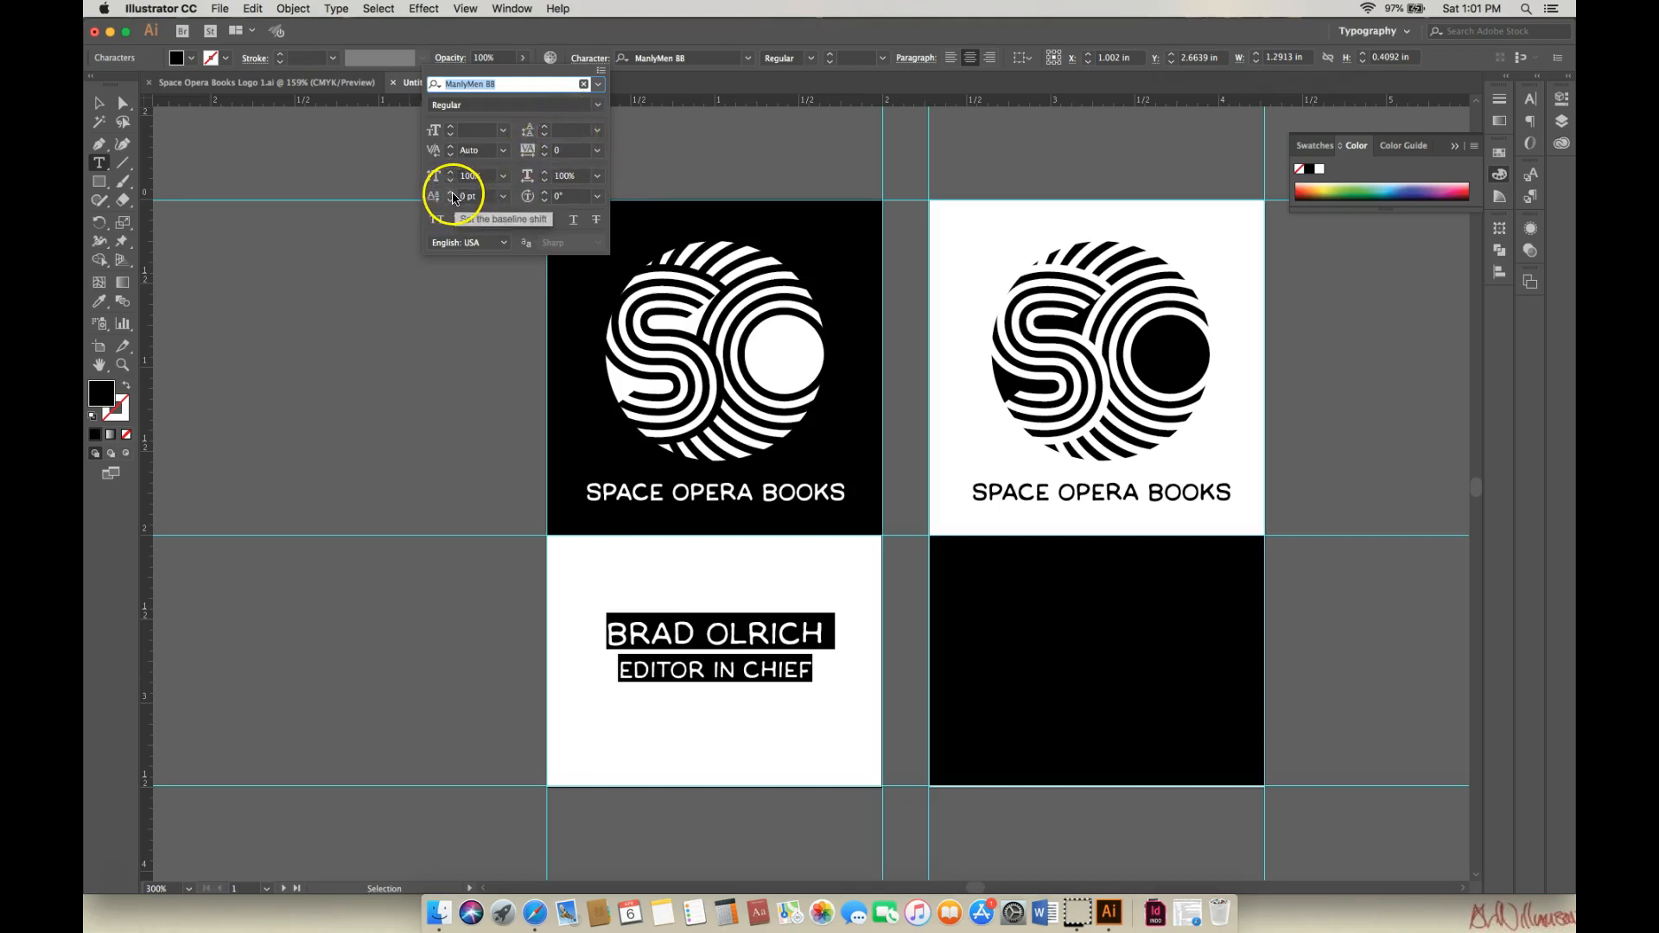
left_click(630, 682)
left_click_drag(622, 675, 844, 654)
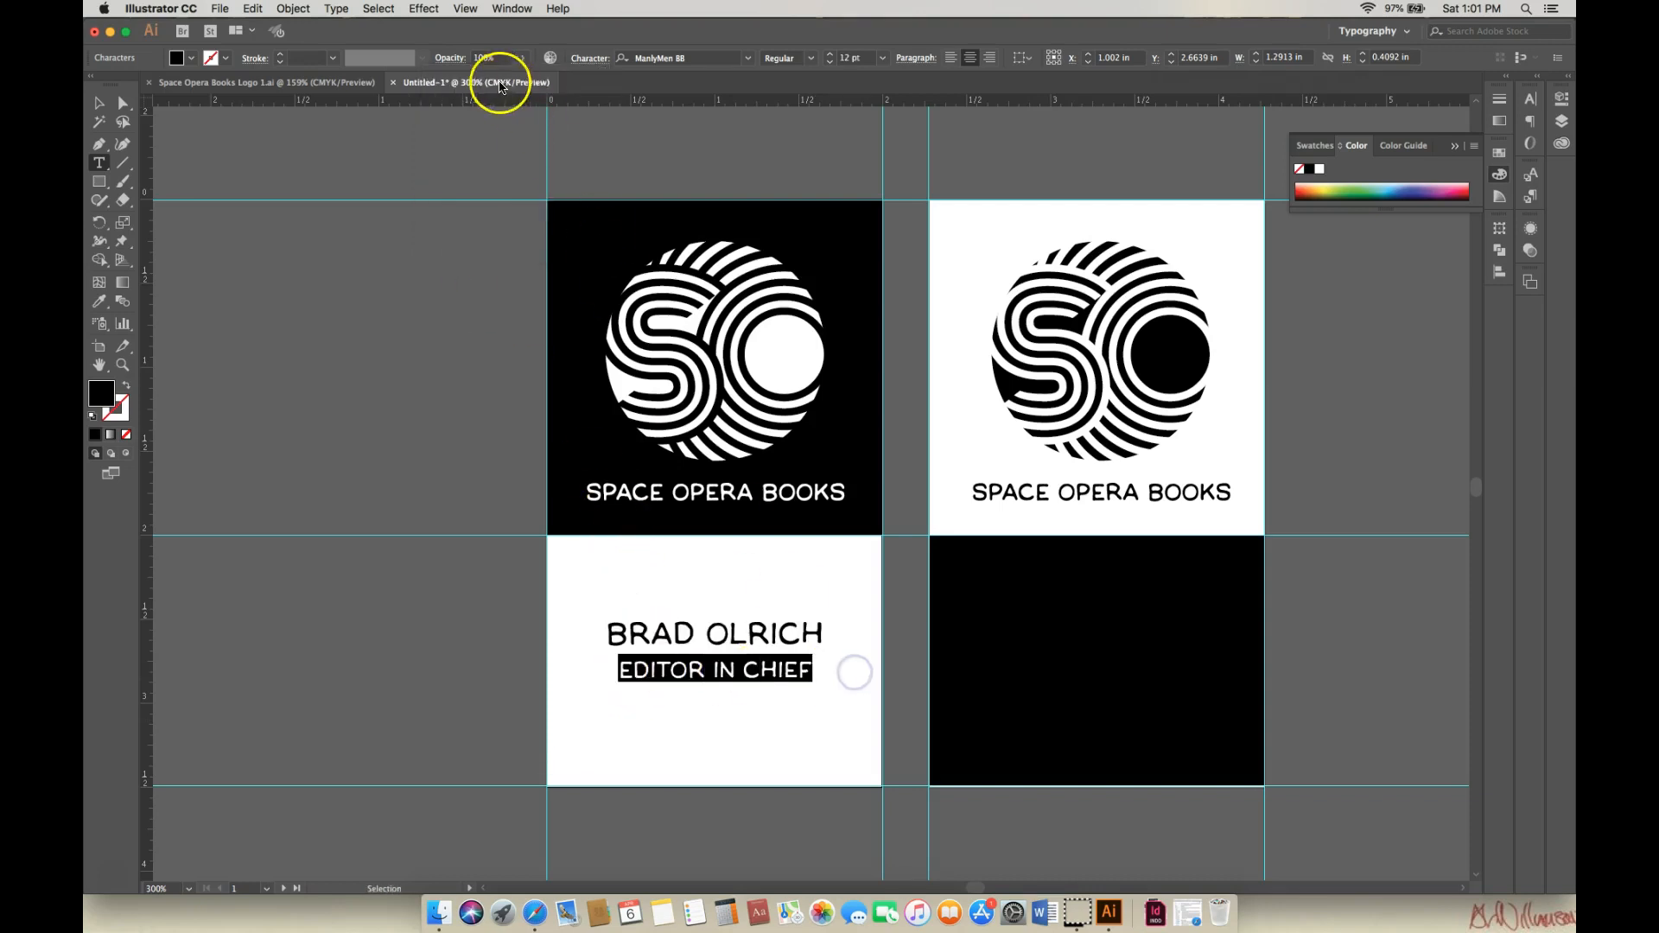
left_click(451, 58)
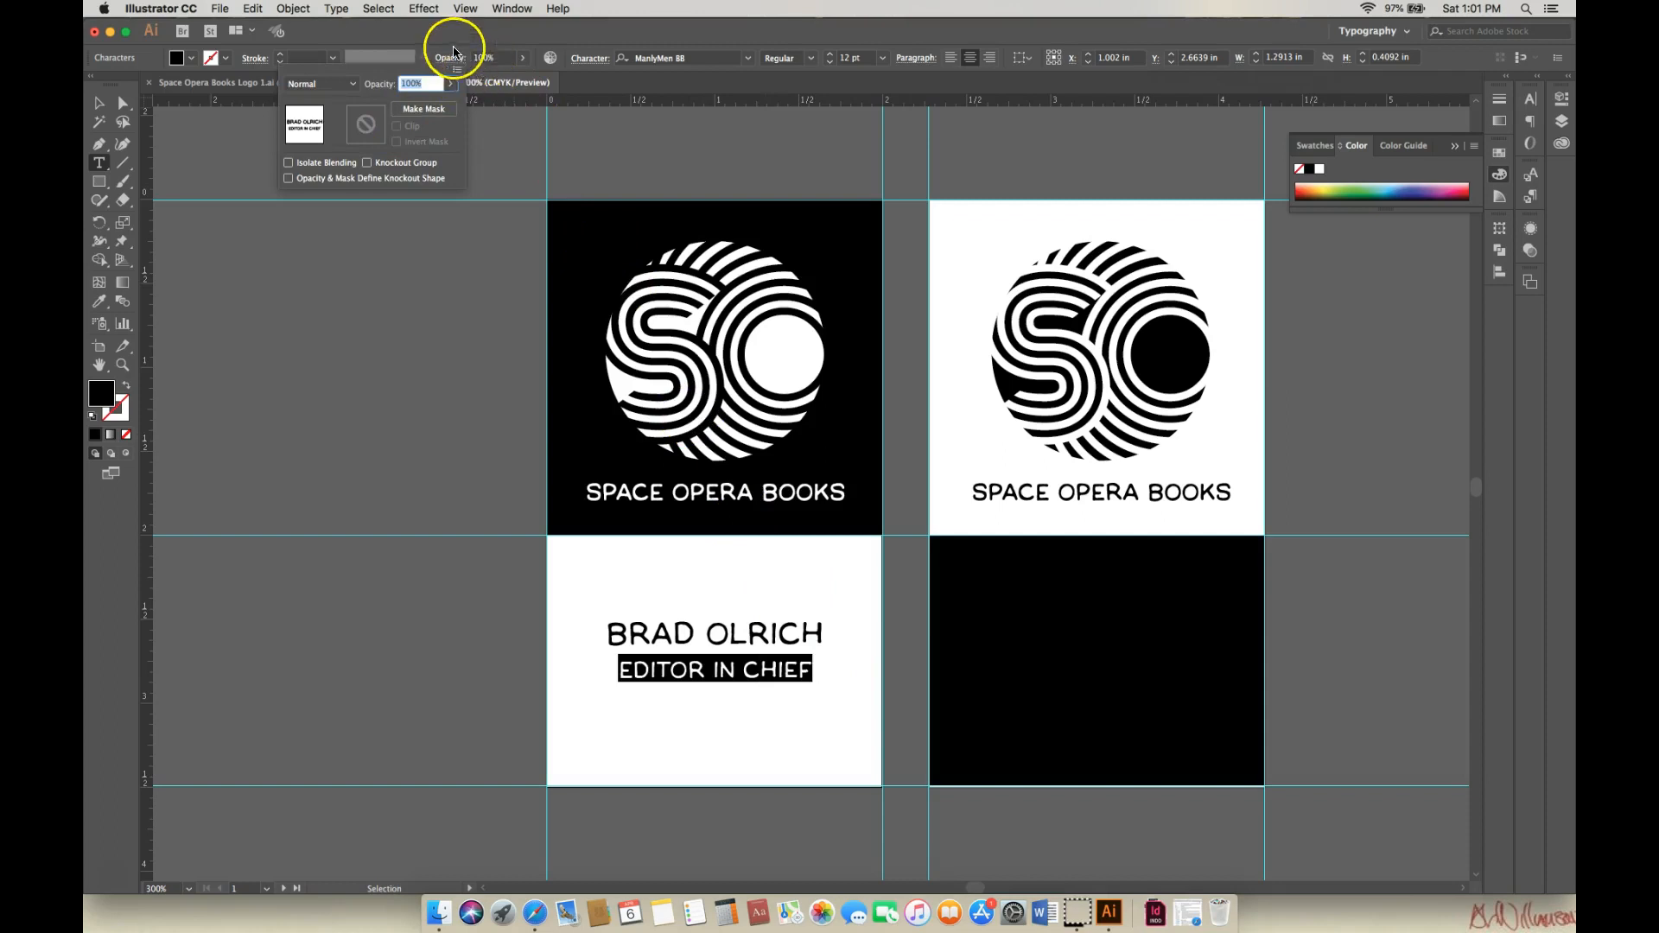
left_click(448, 54)
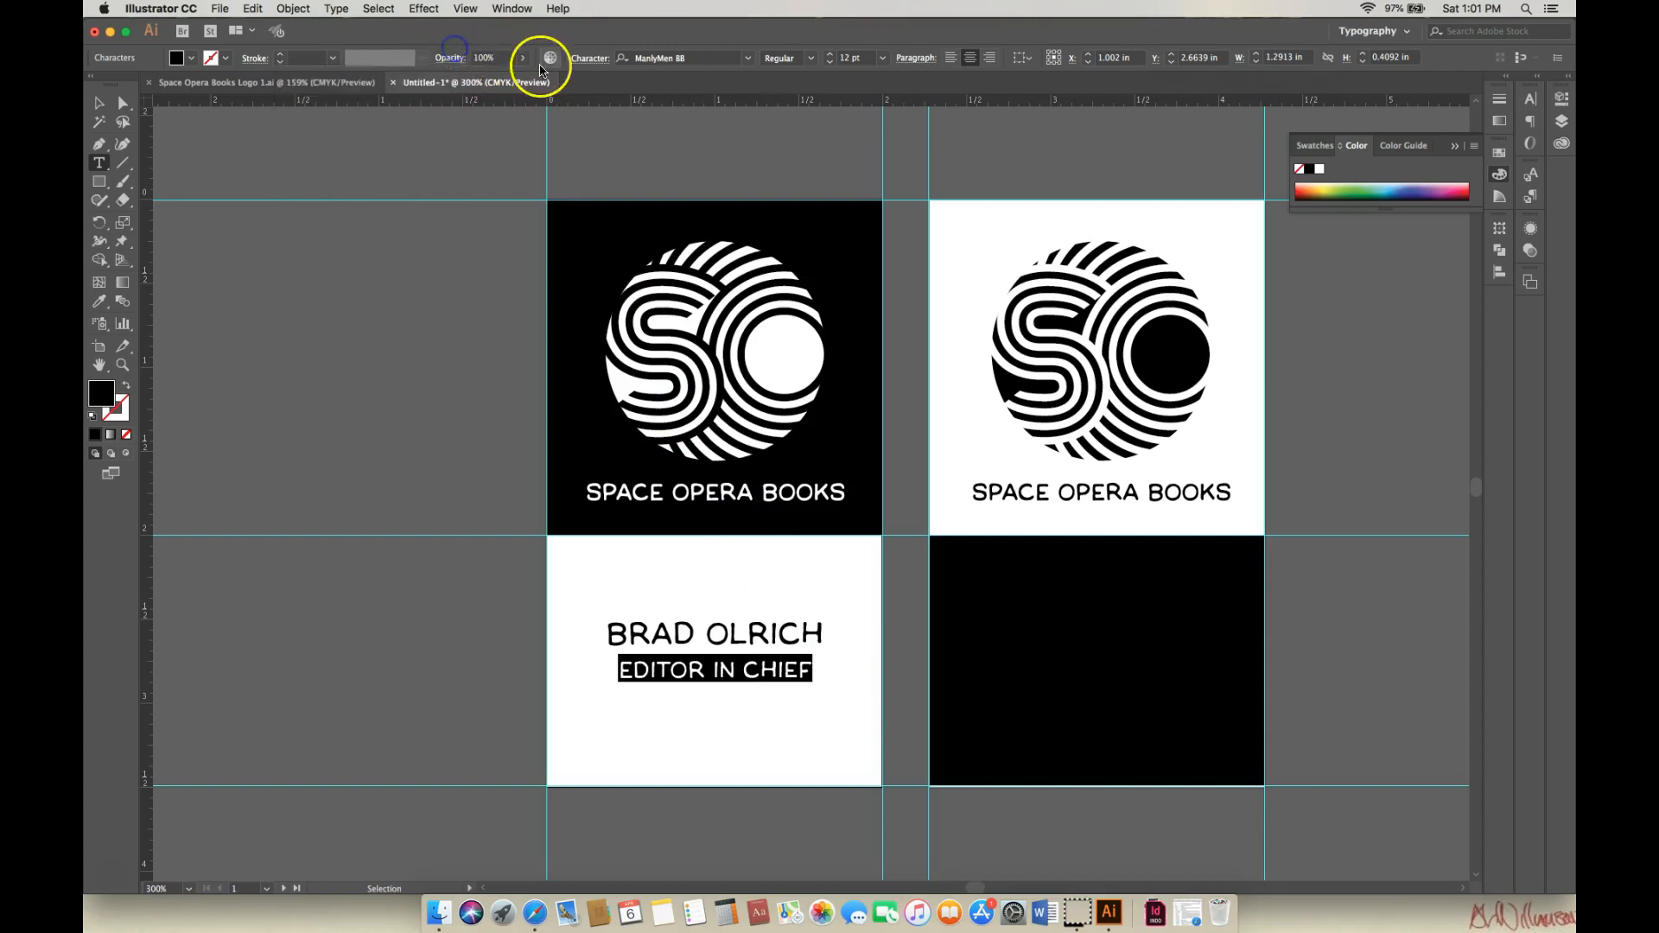
left_click(586, 62)
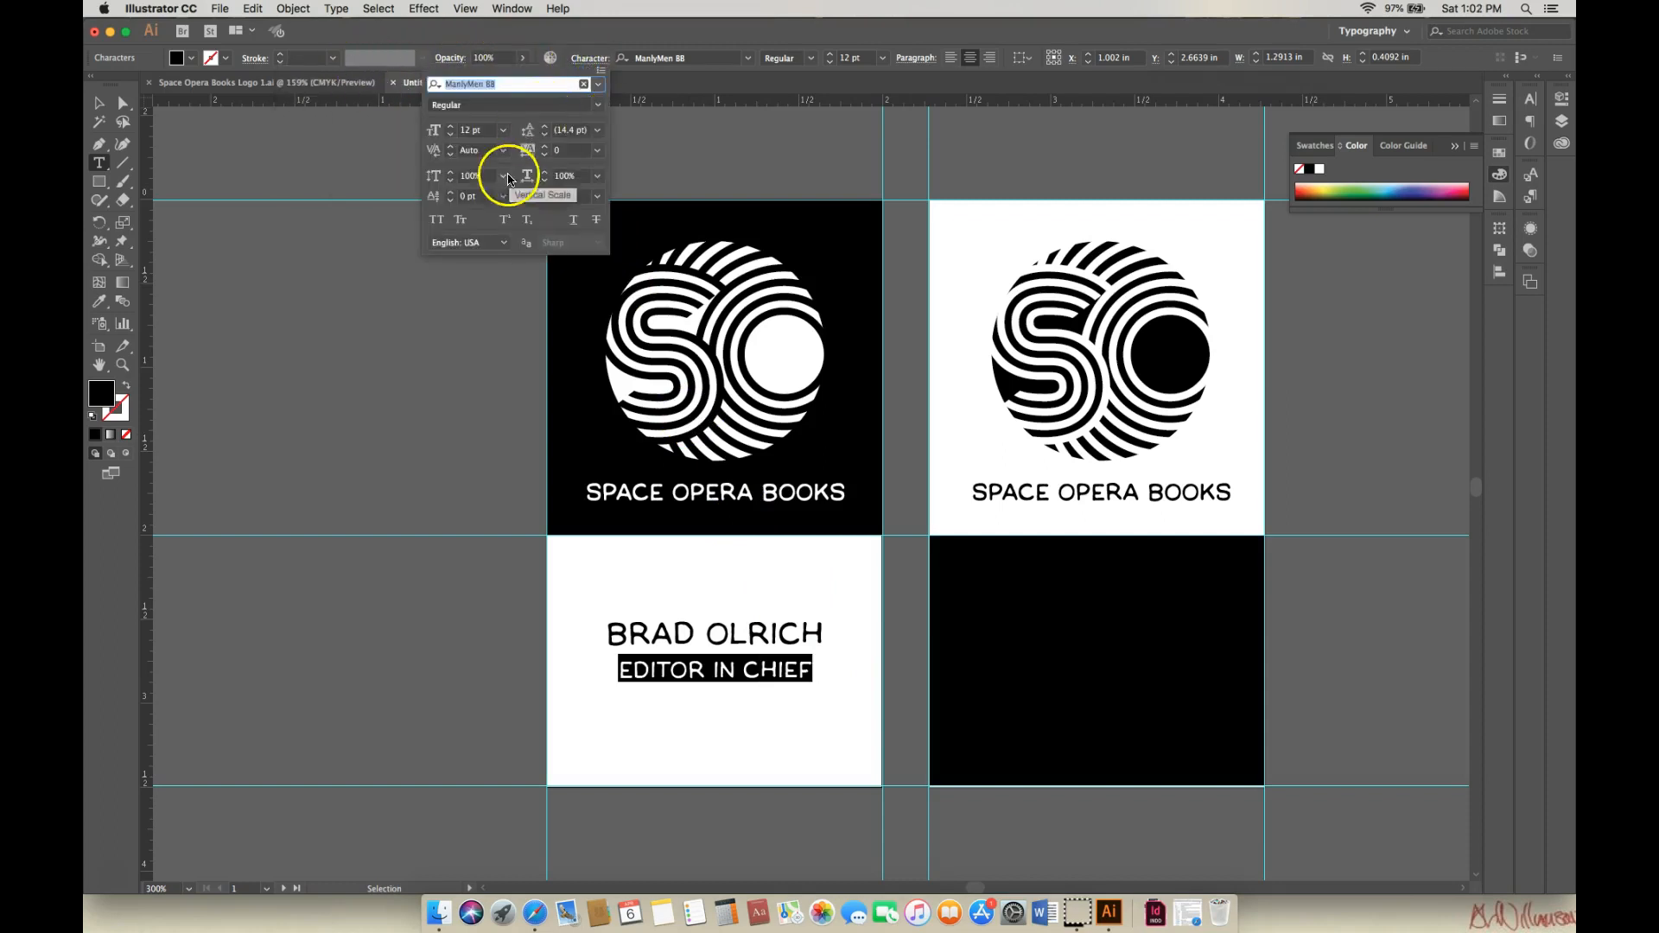
left_click(451, 193)
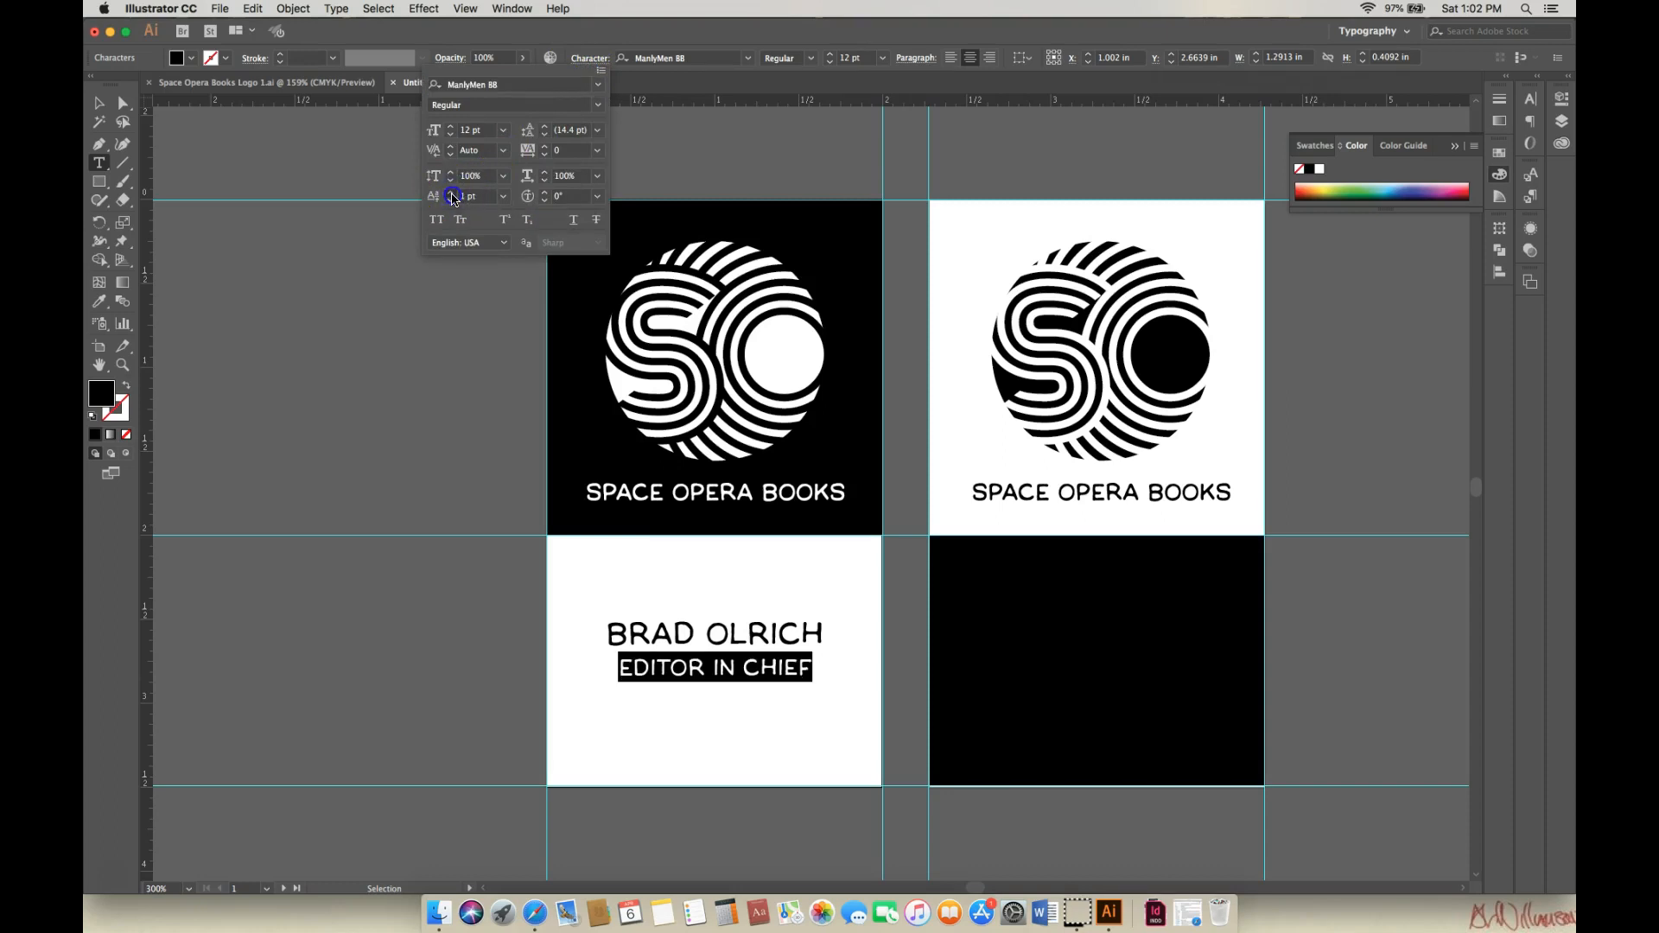
left_click(451, 193)
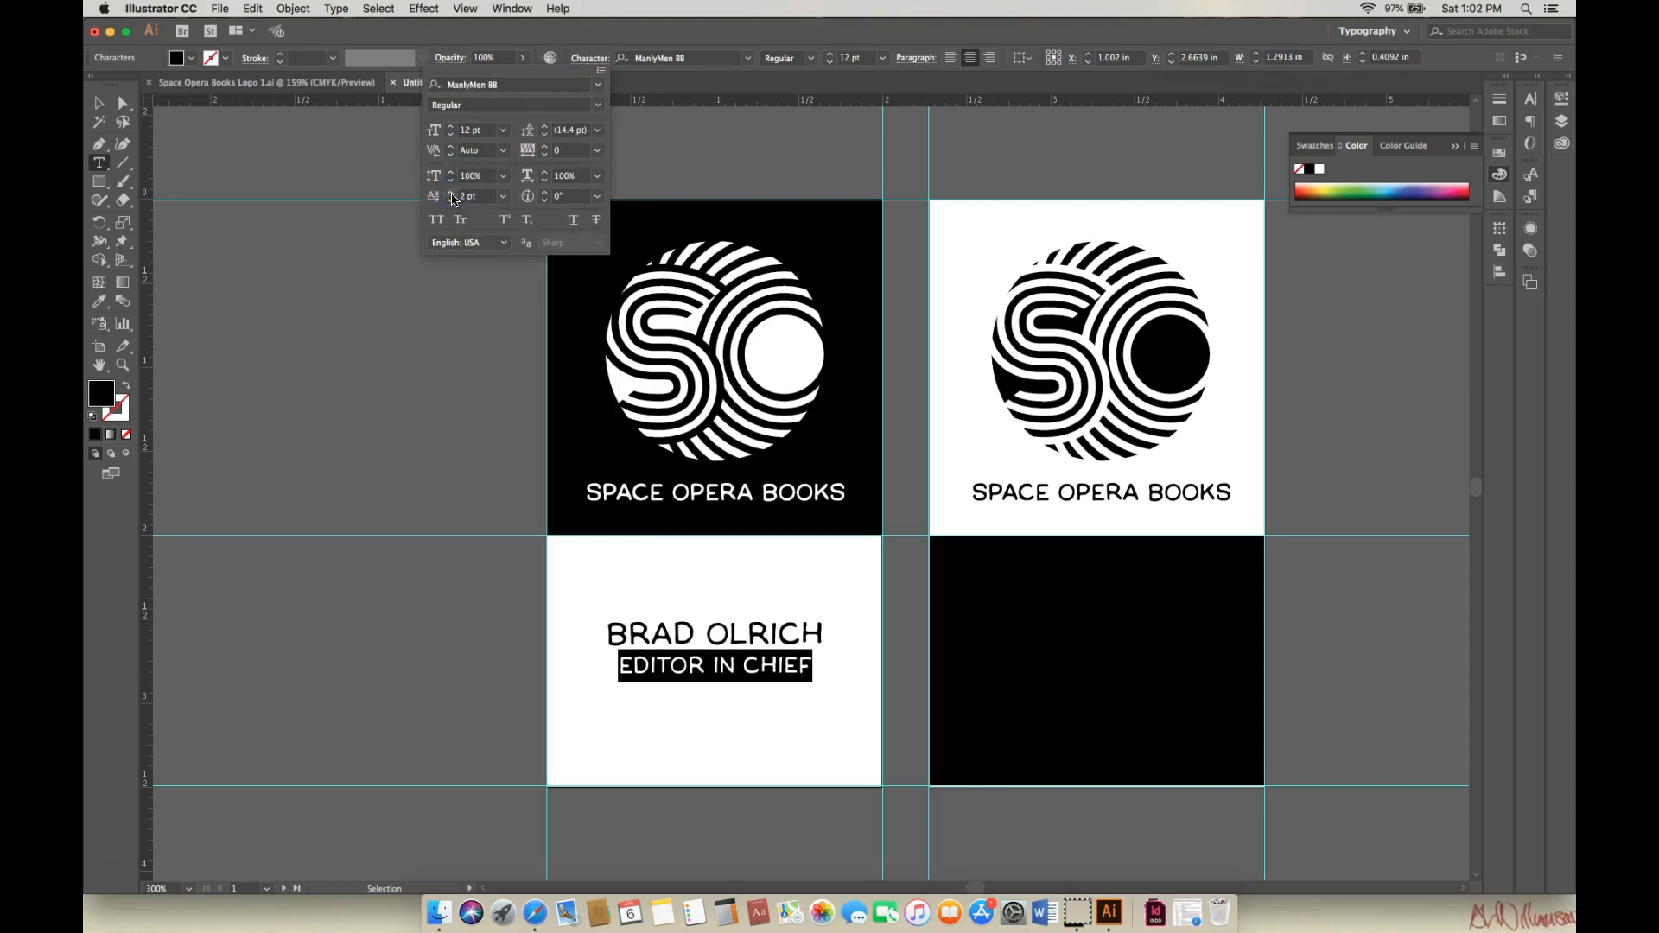
left_click(102, 104)
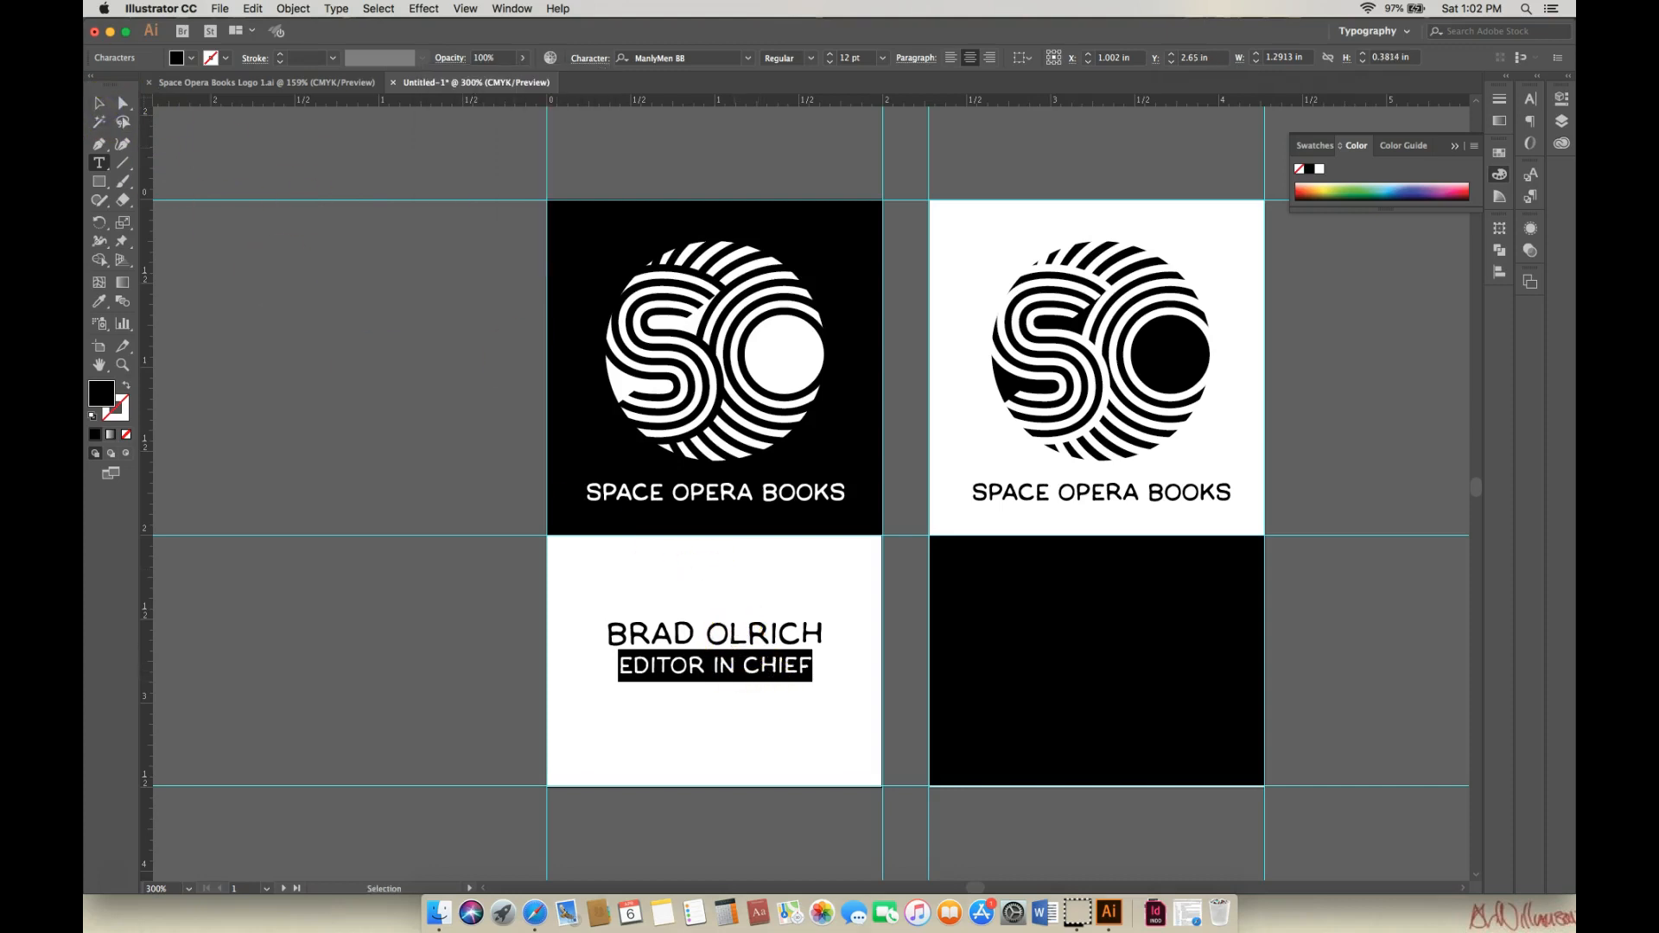
Nudge the two-line text block slightly lower on the card and deselect.
left_click(99, 102)
mouse_move(748, 638)
left_mouse_down()
mouse_move(764, 639)
mouse_move(748, 654)
left_mouse_up()
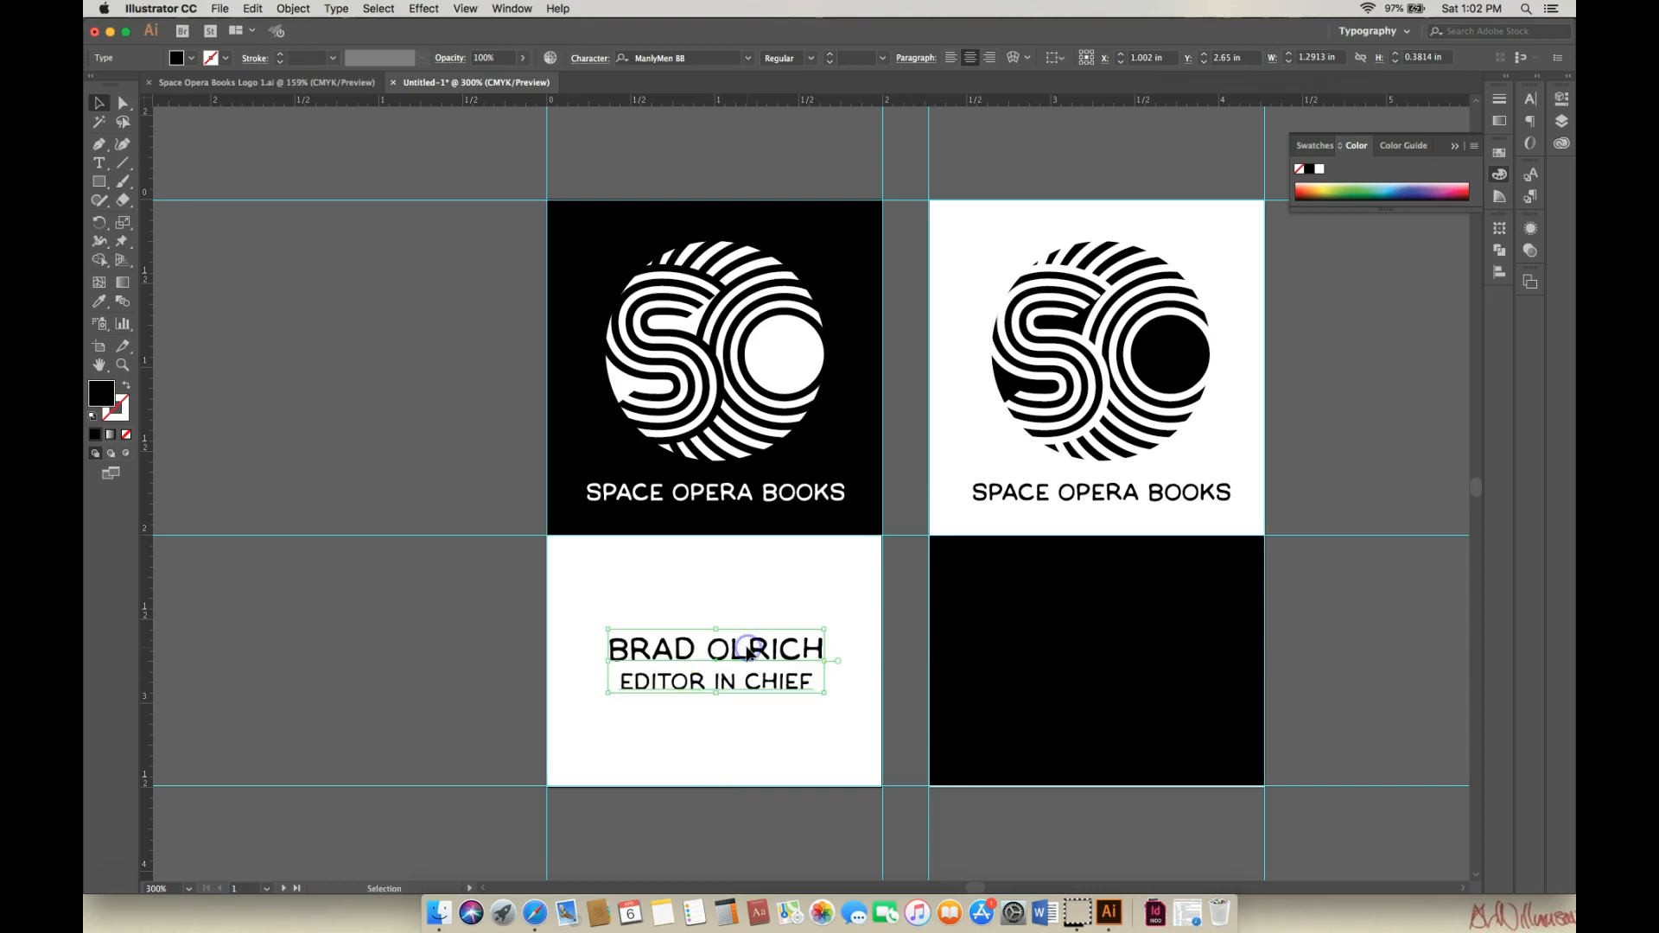
left_click(511, 470)
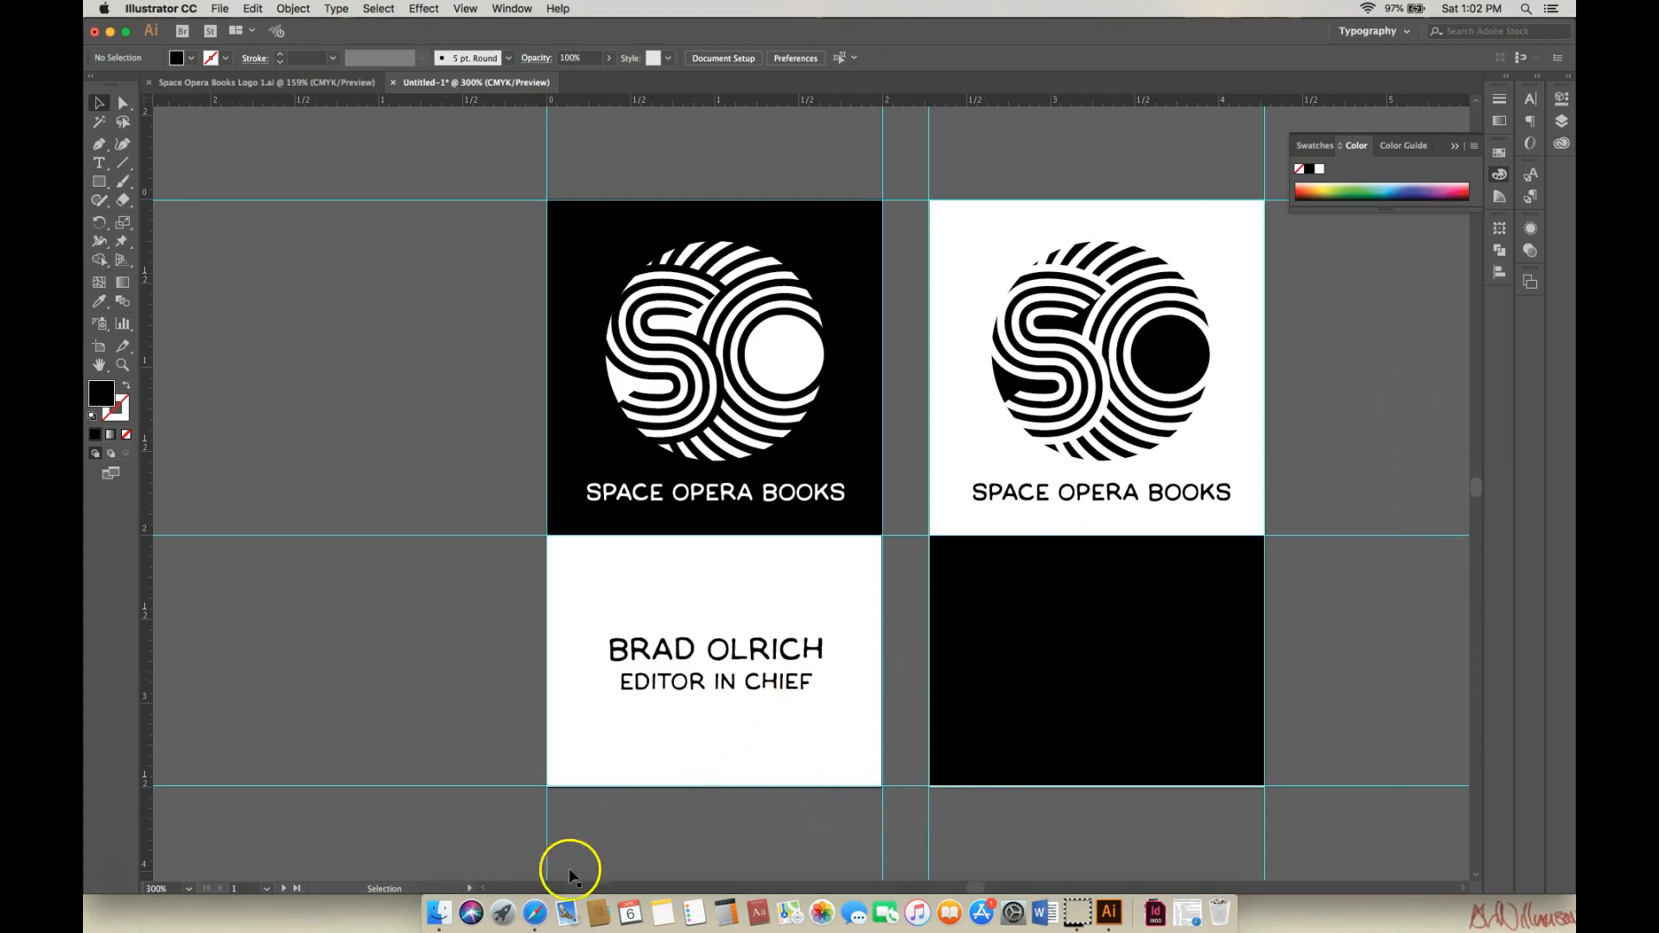
left_click(535, 913)
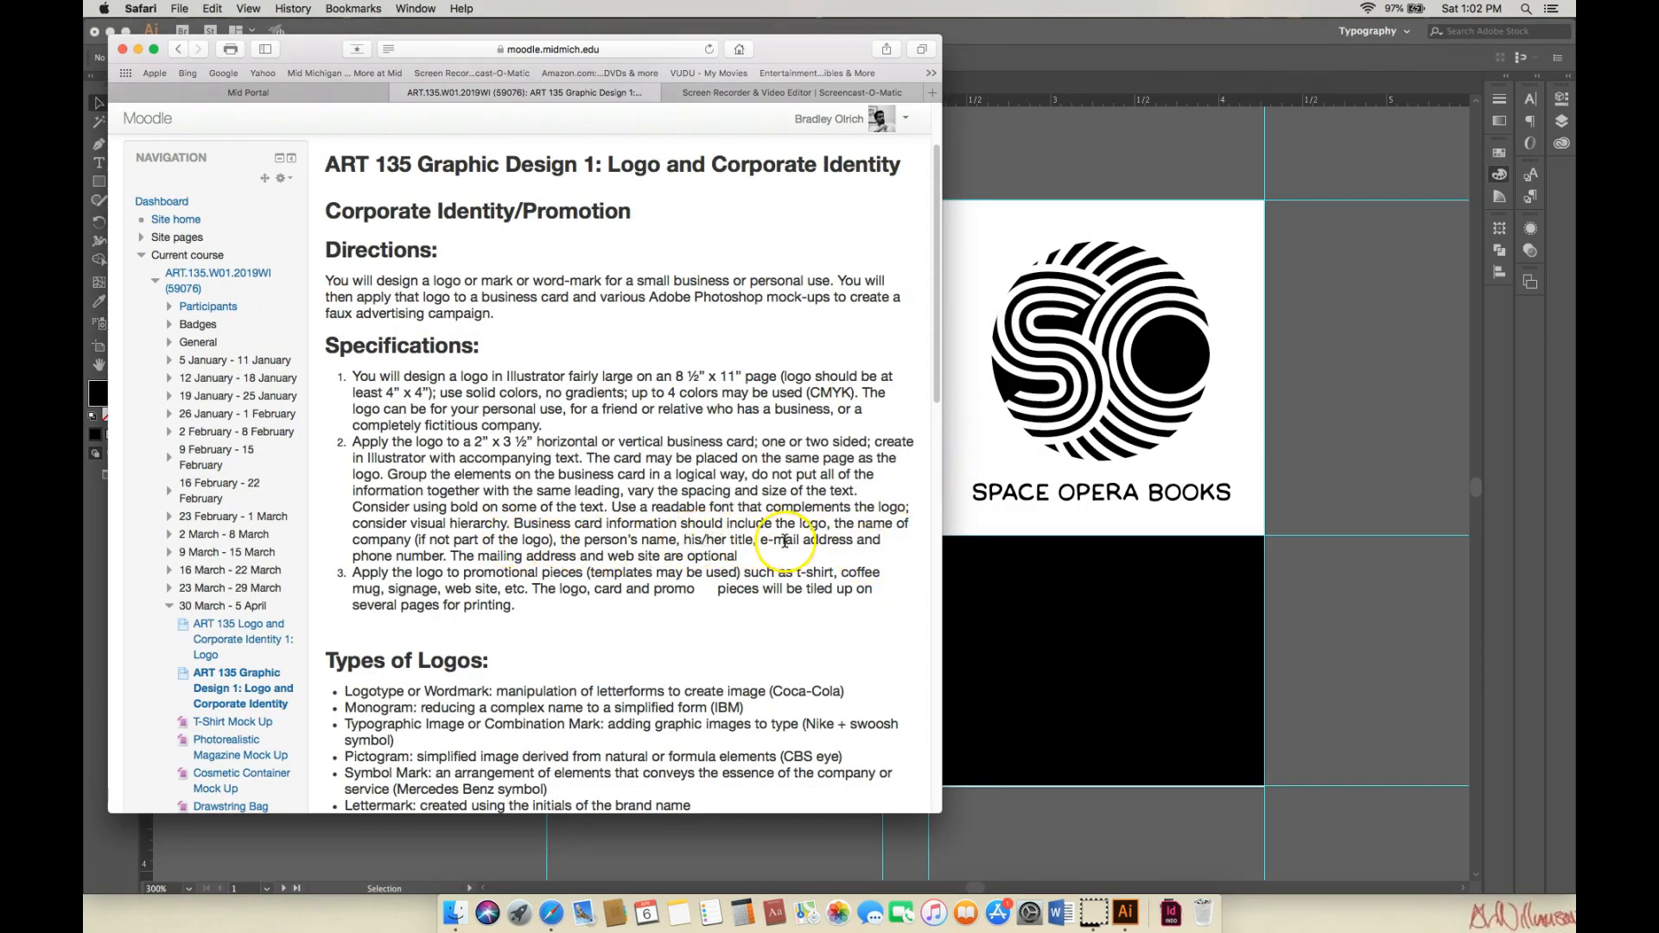
left_click(137, 48)
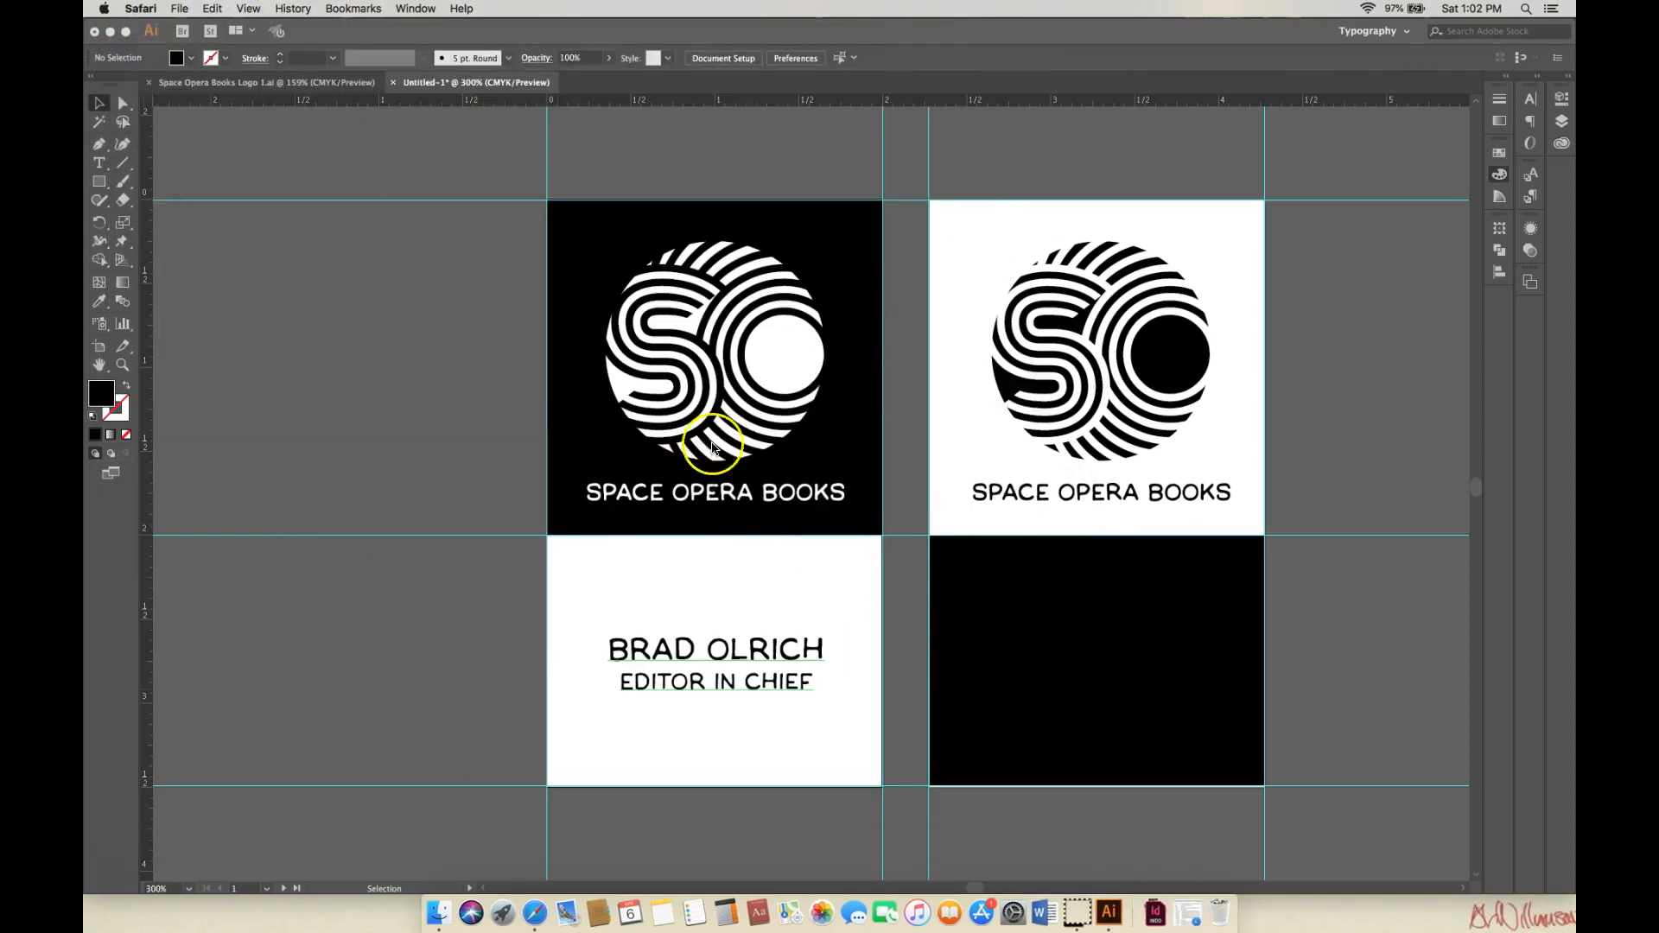
left_click(102, 165)
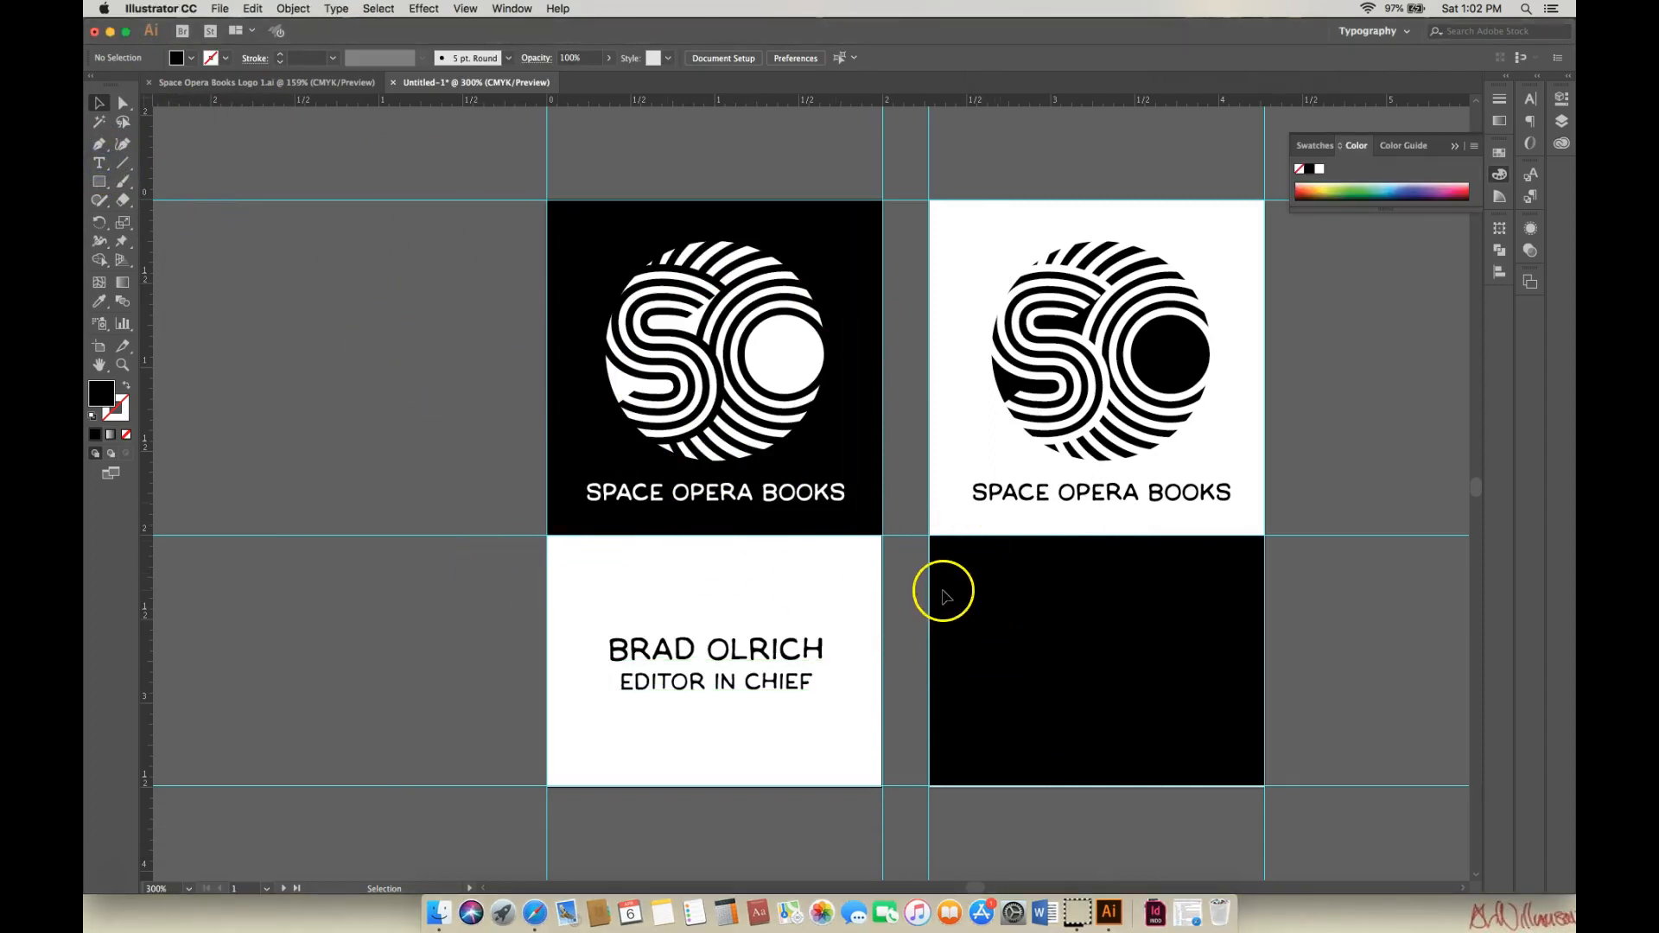
Add a placeholder text line at 11 pt, Auto leading and 0 pt baseline shift.
left_click(99, 164)
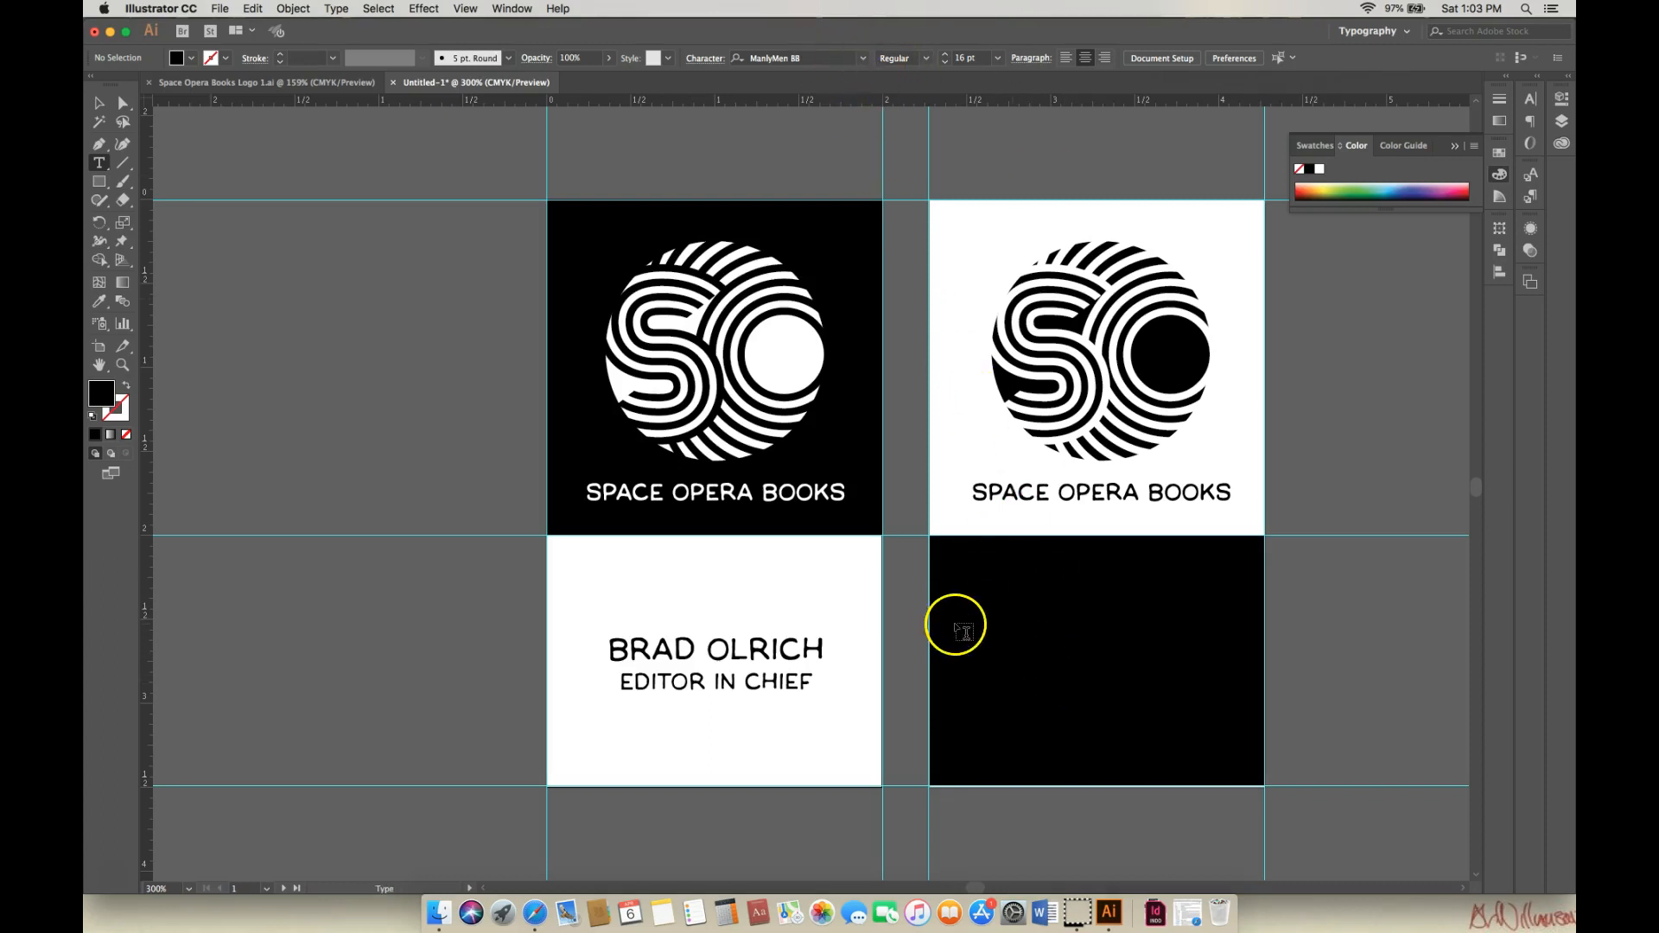
left_click(974, 579)
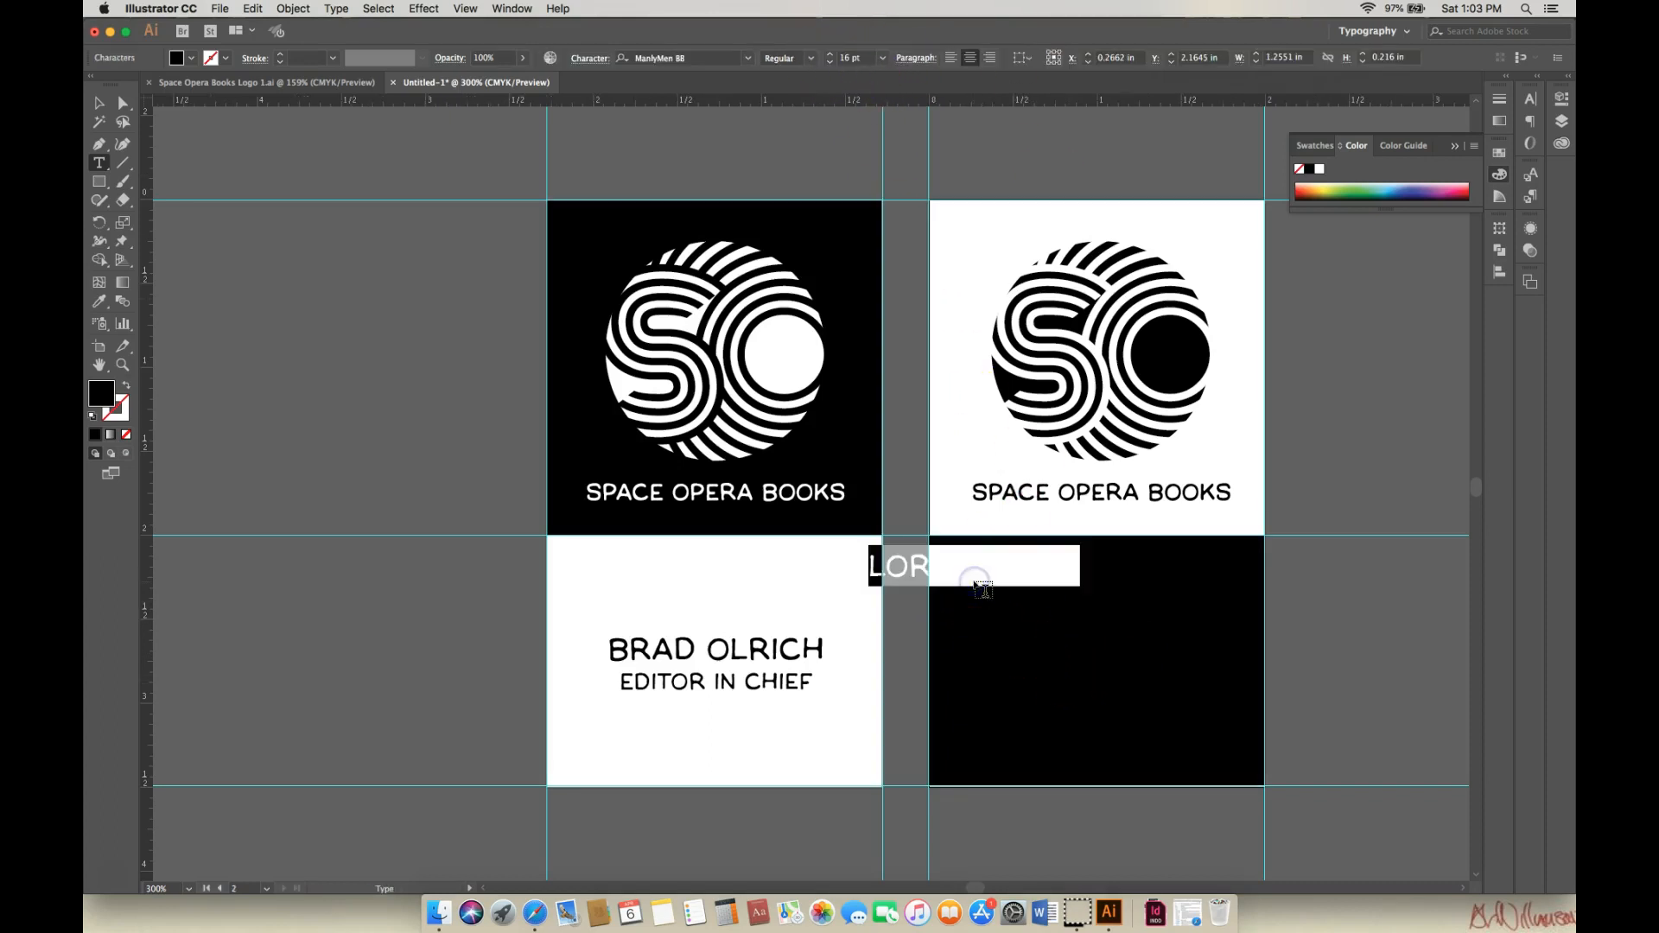
left_click(882, 58)
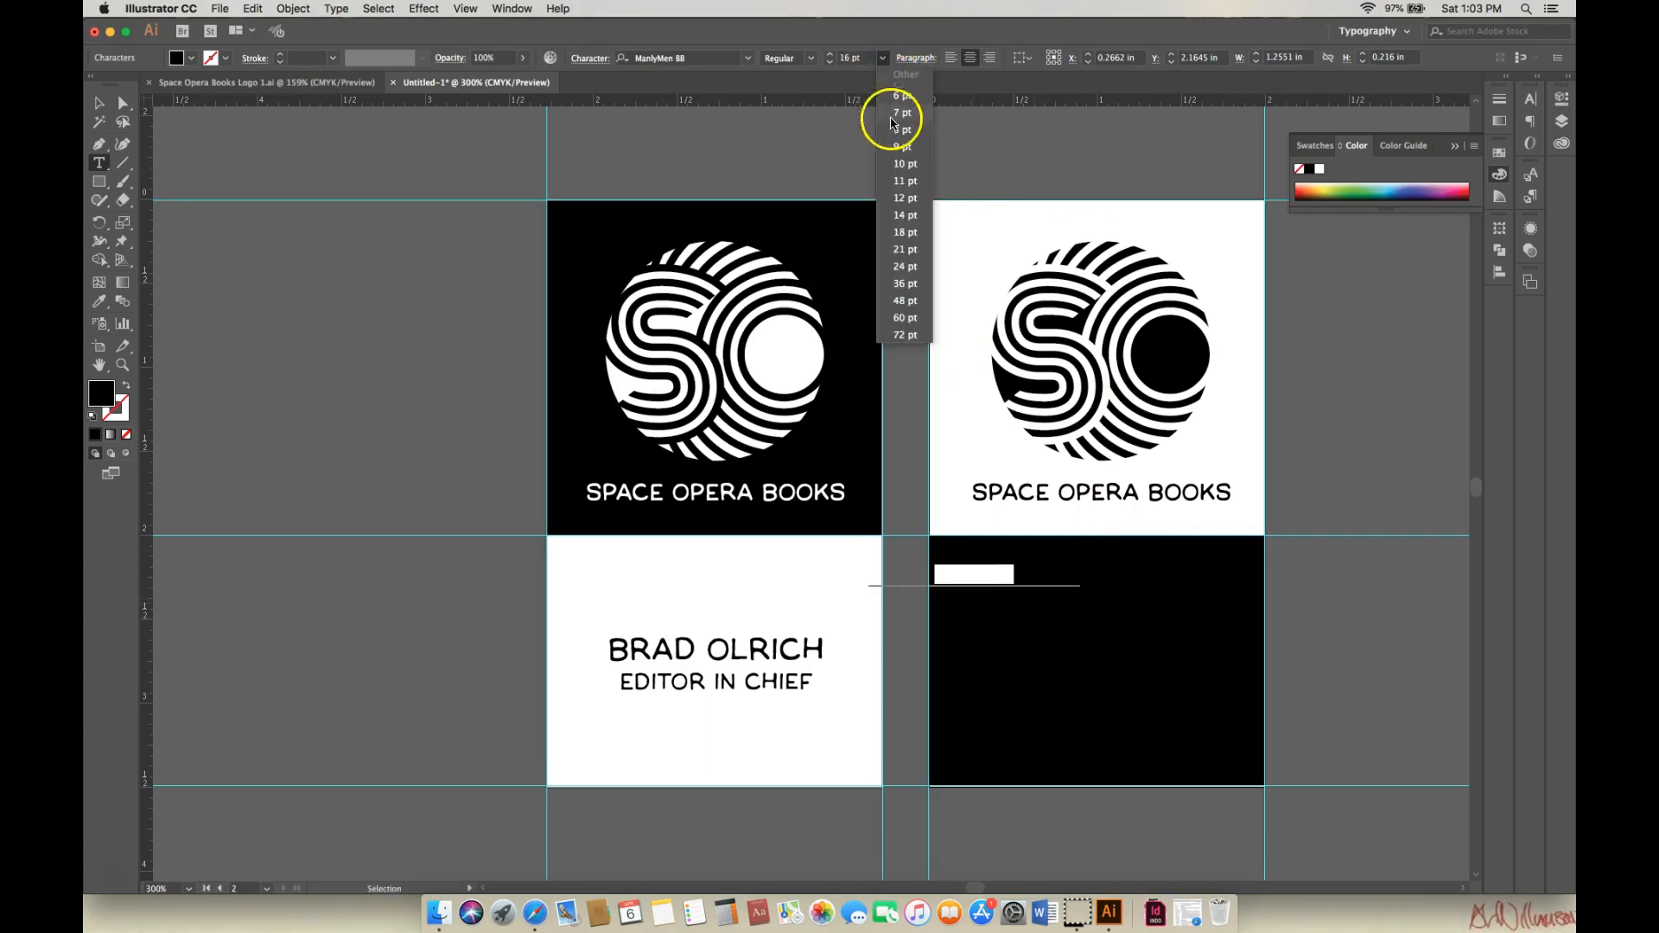
left_click(905, 181)
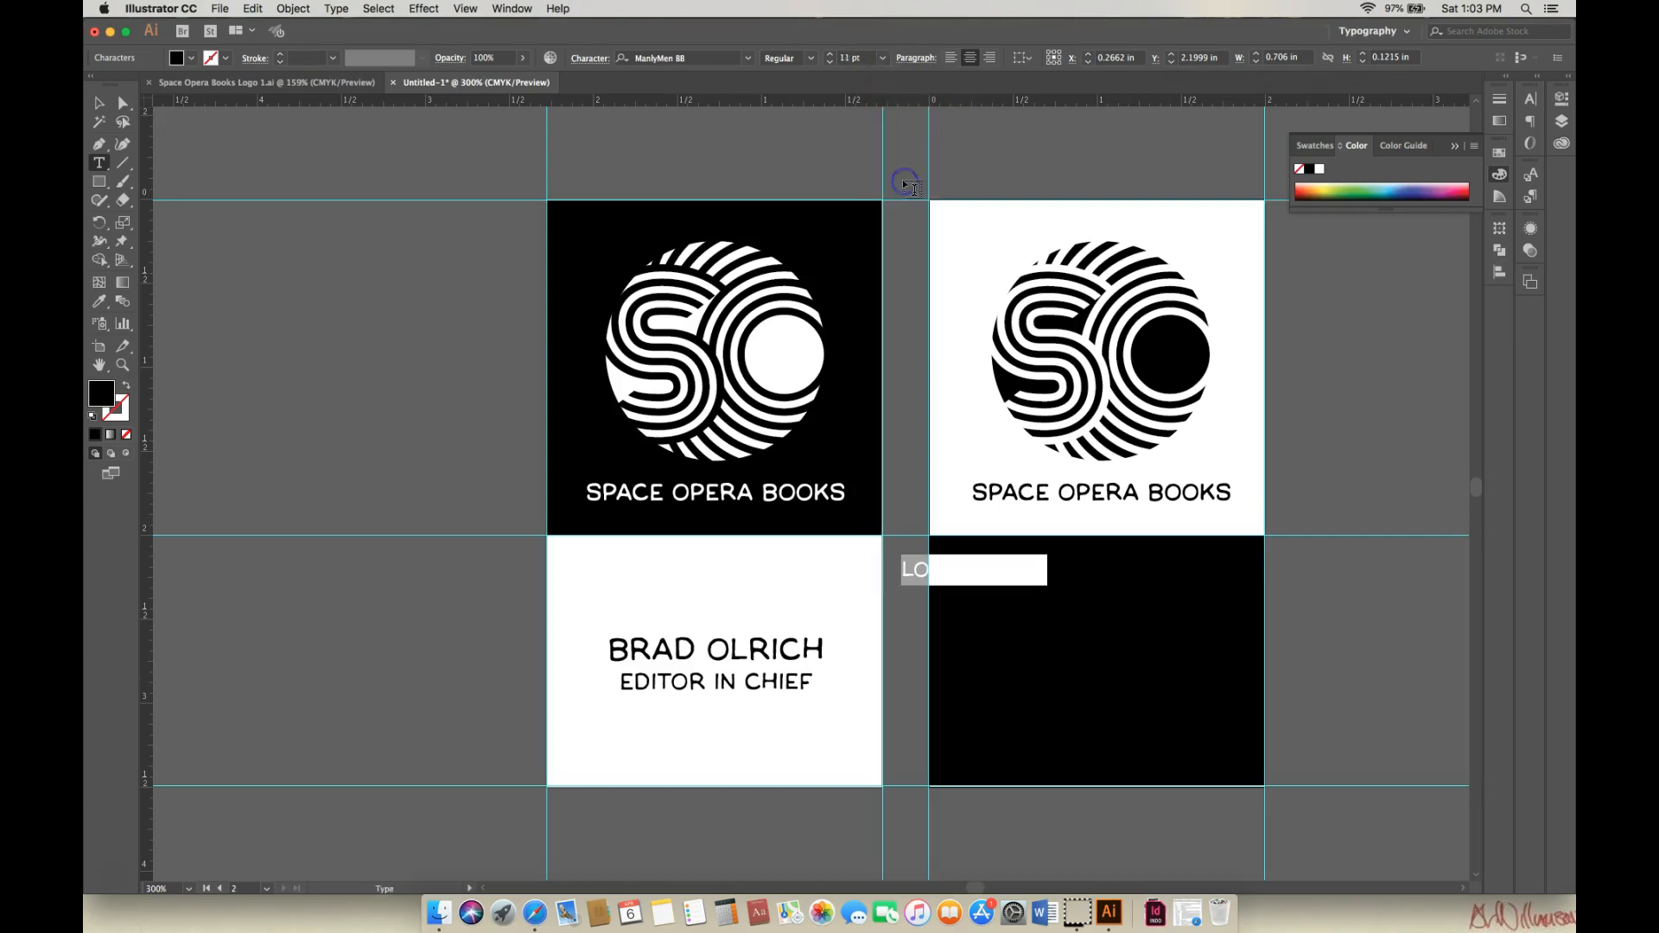
left_click(591, 62)
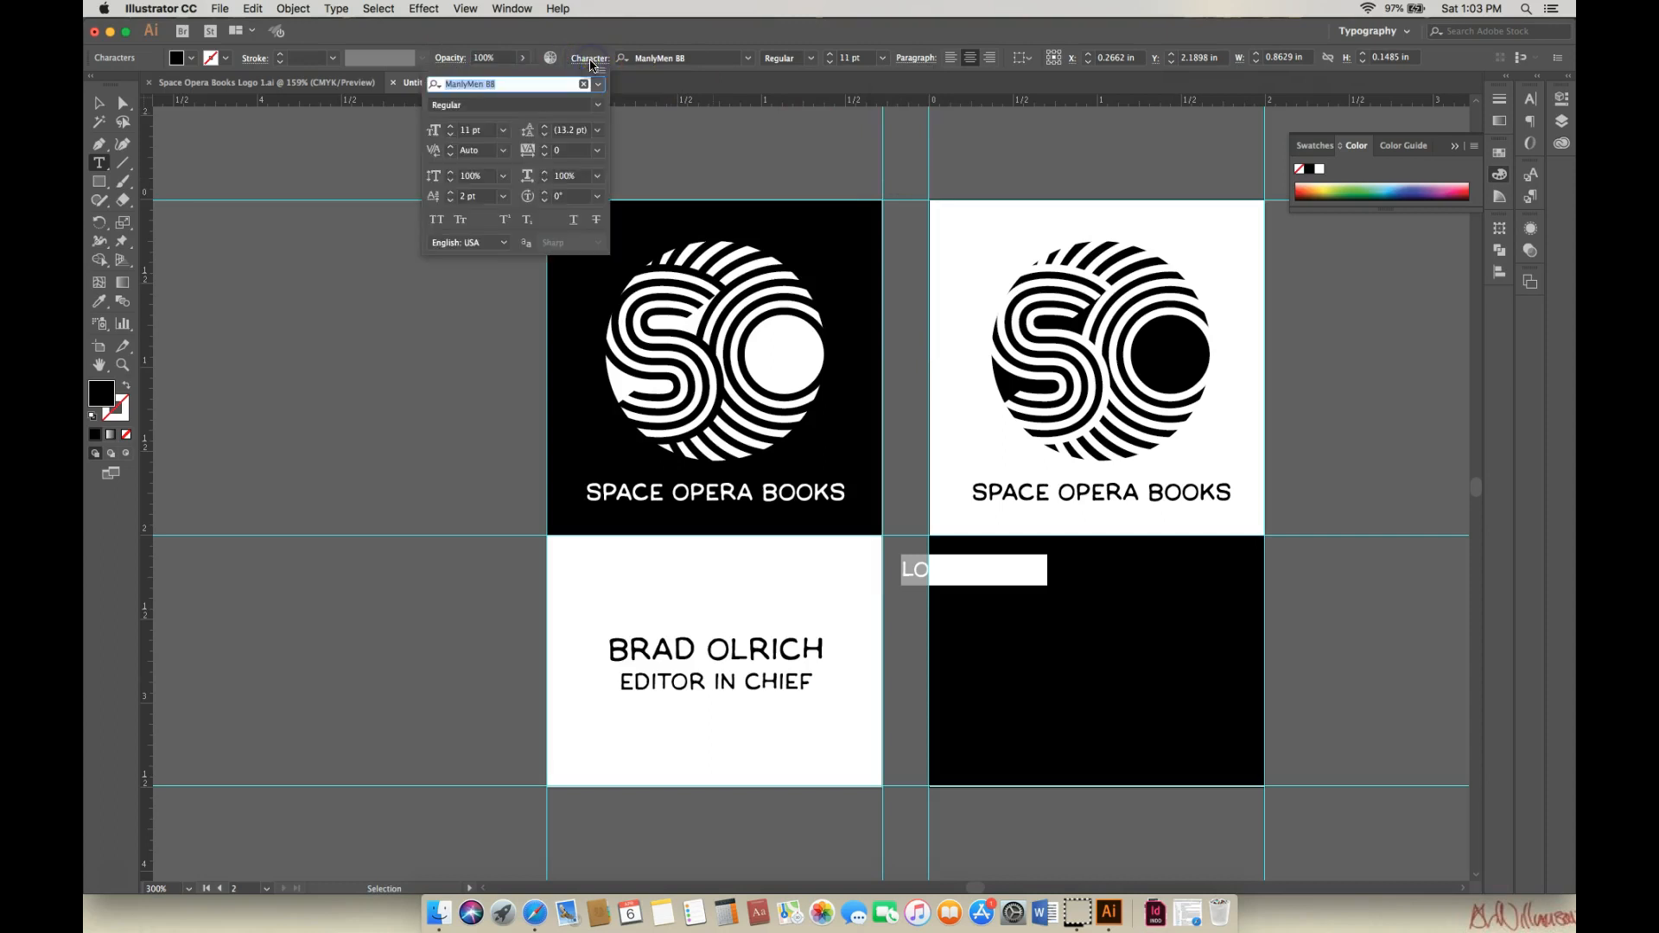
left_click(597, 130)
left_click(610, 164)
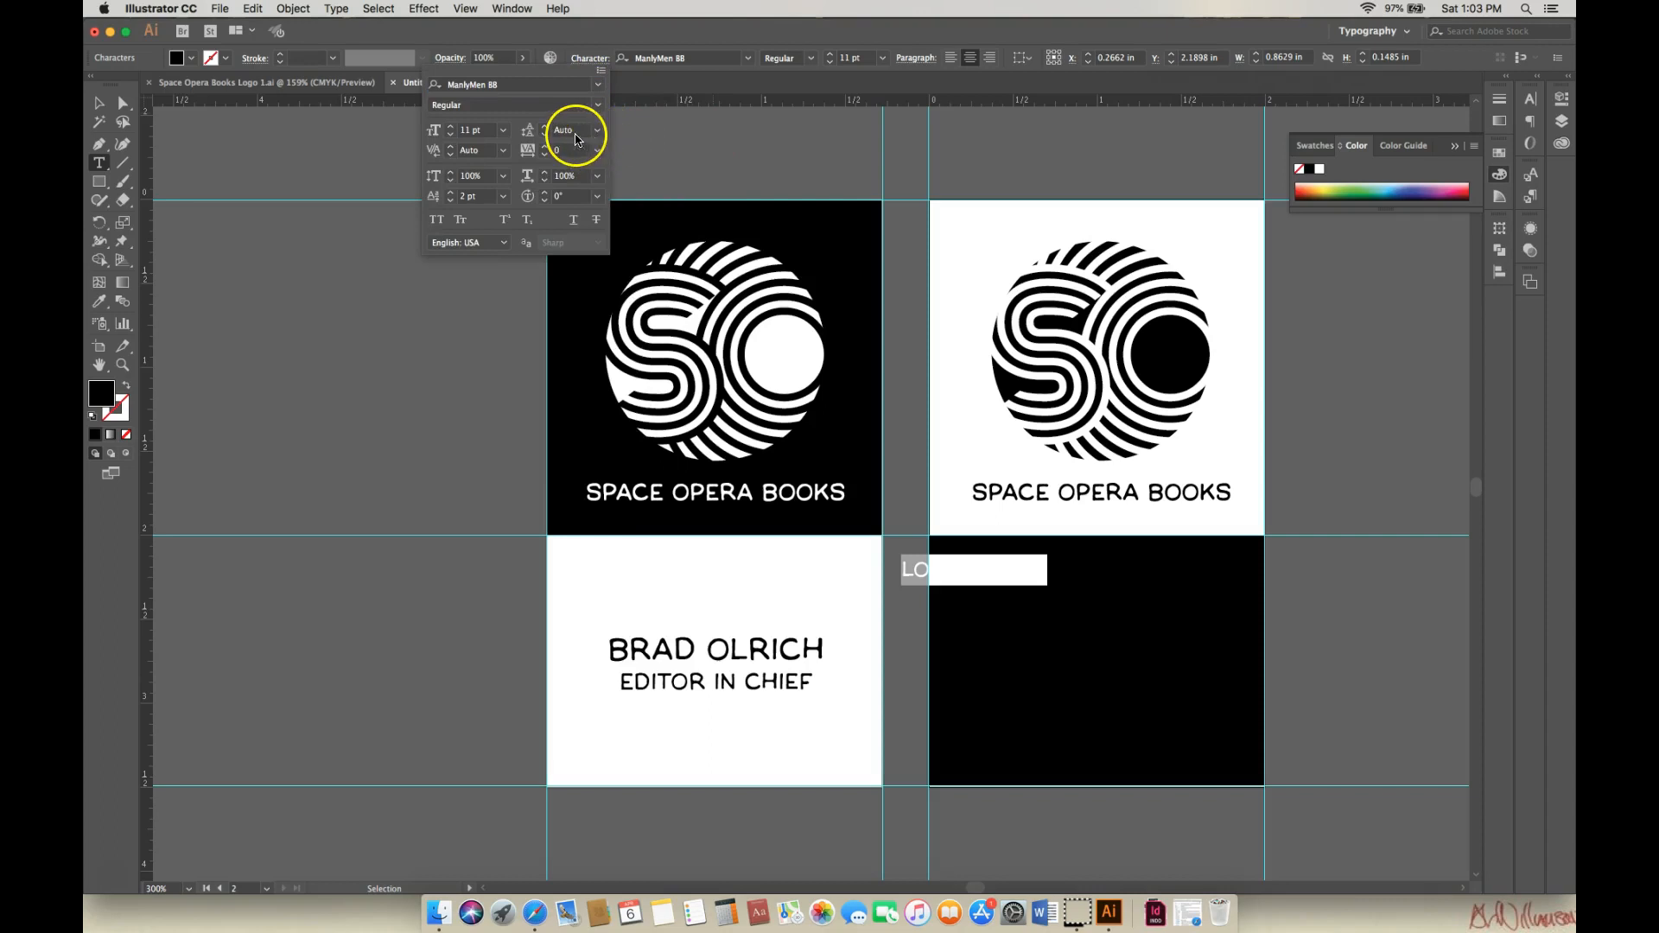
left_click(504, 196)
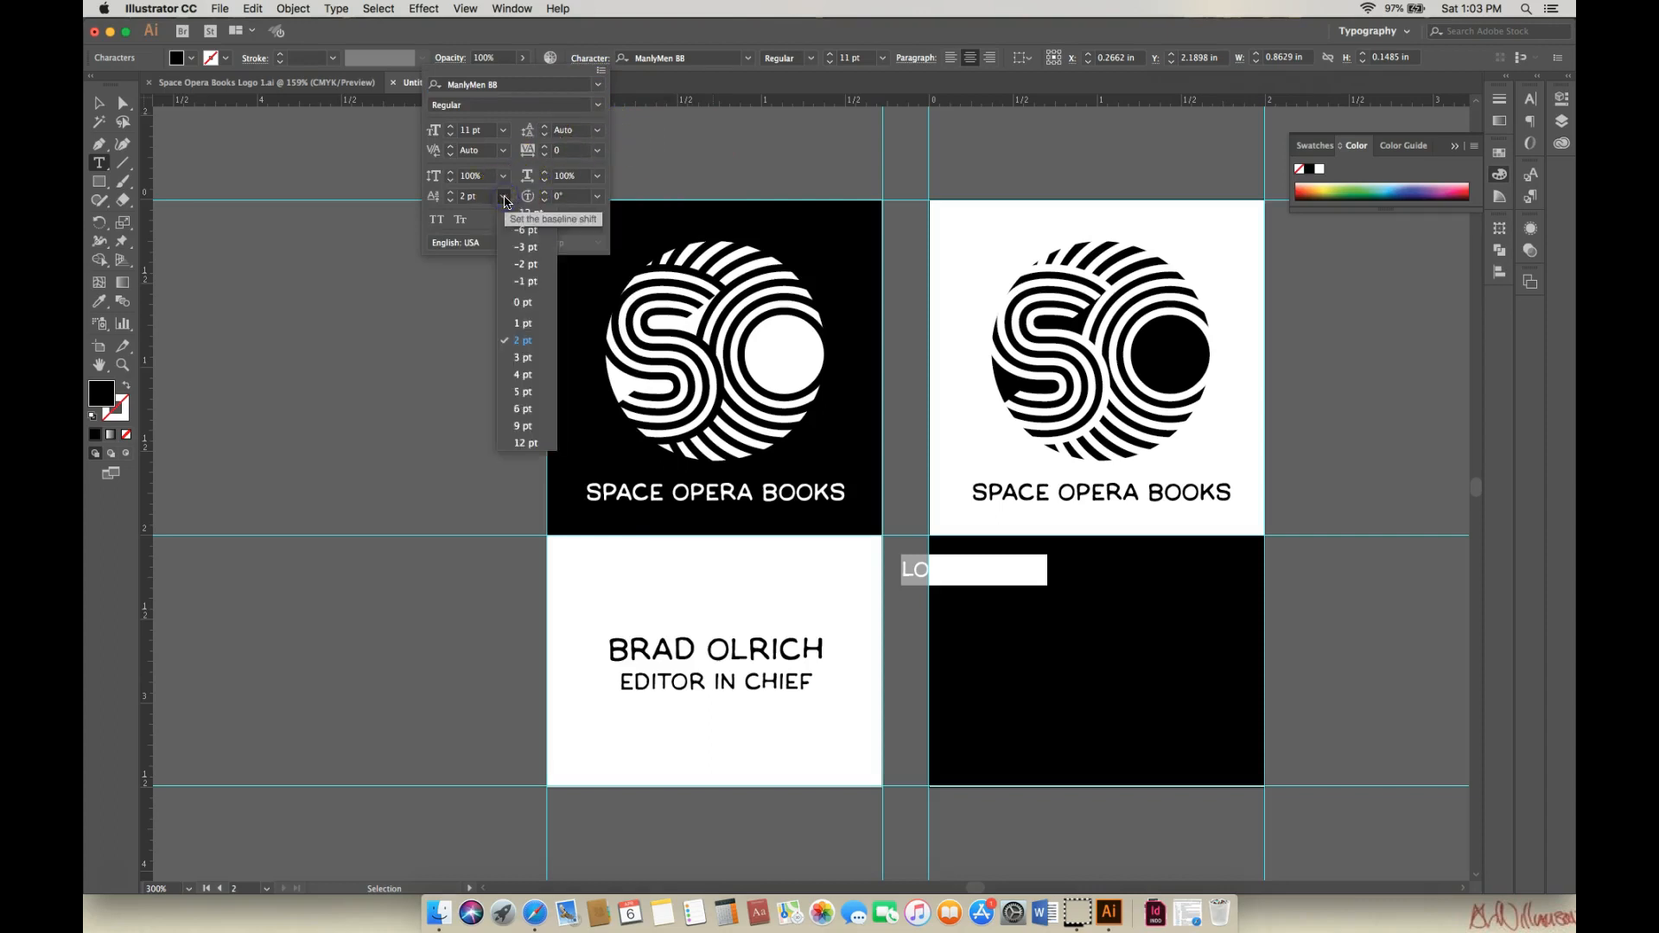
left_click(523, 303)
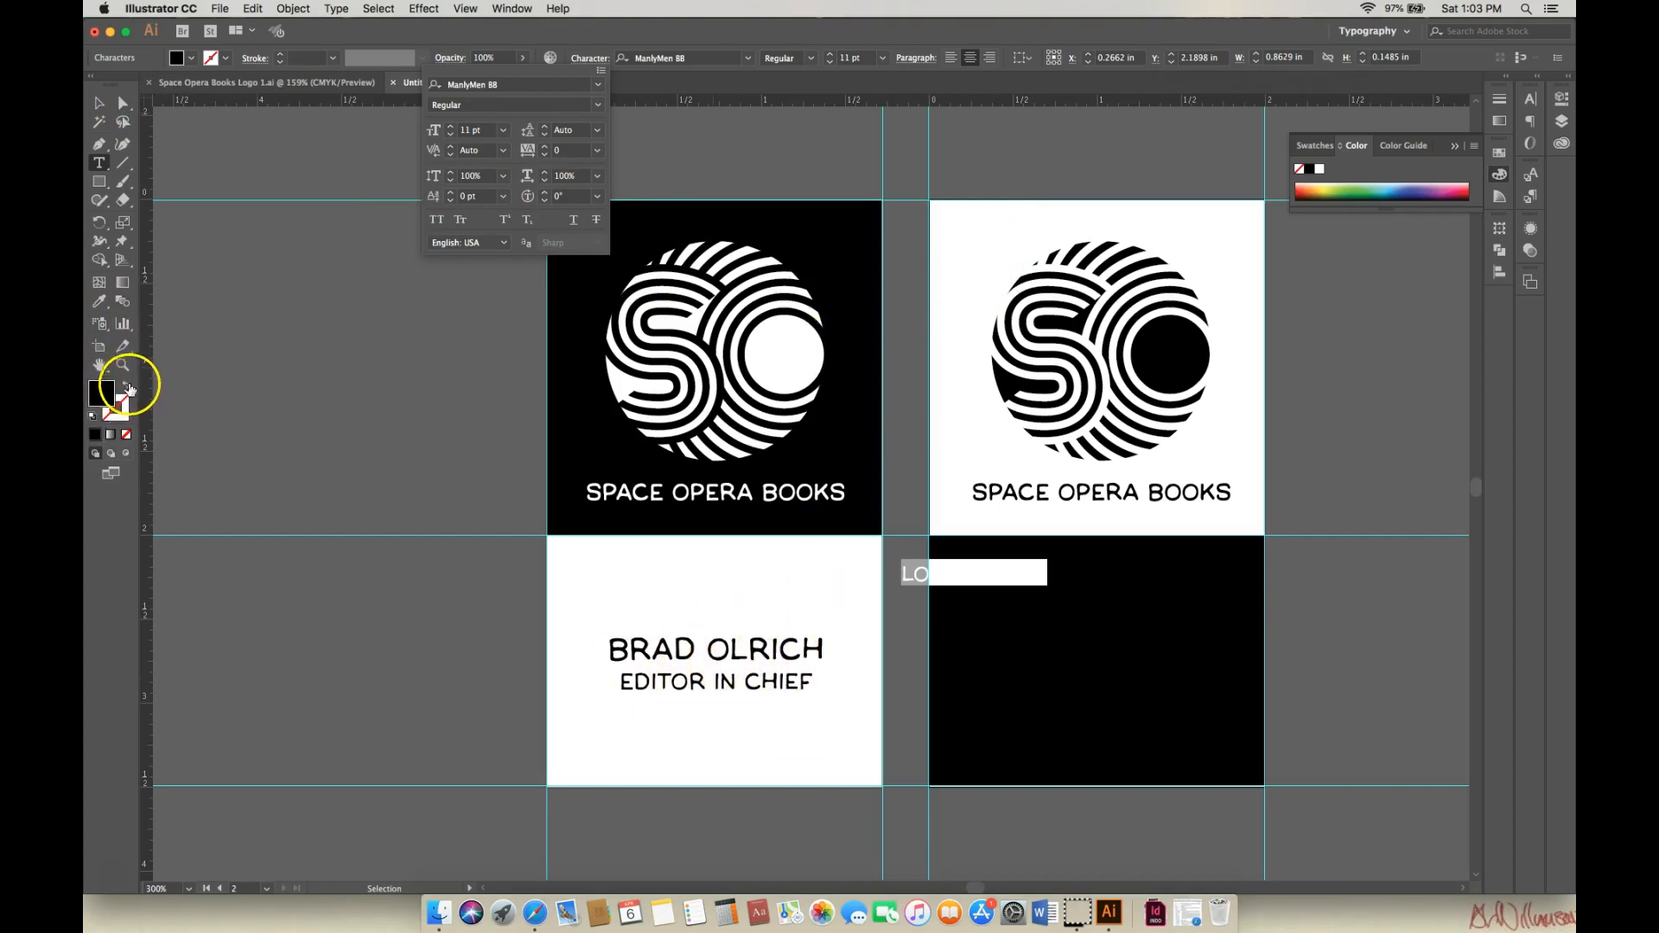
Make the LOREM IPSUM text white with no stroke and move it to the black card's top centre.
left_click(94, 416)
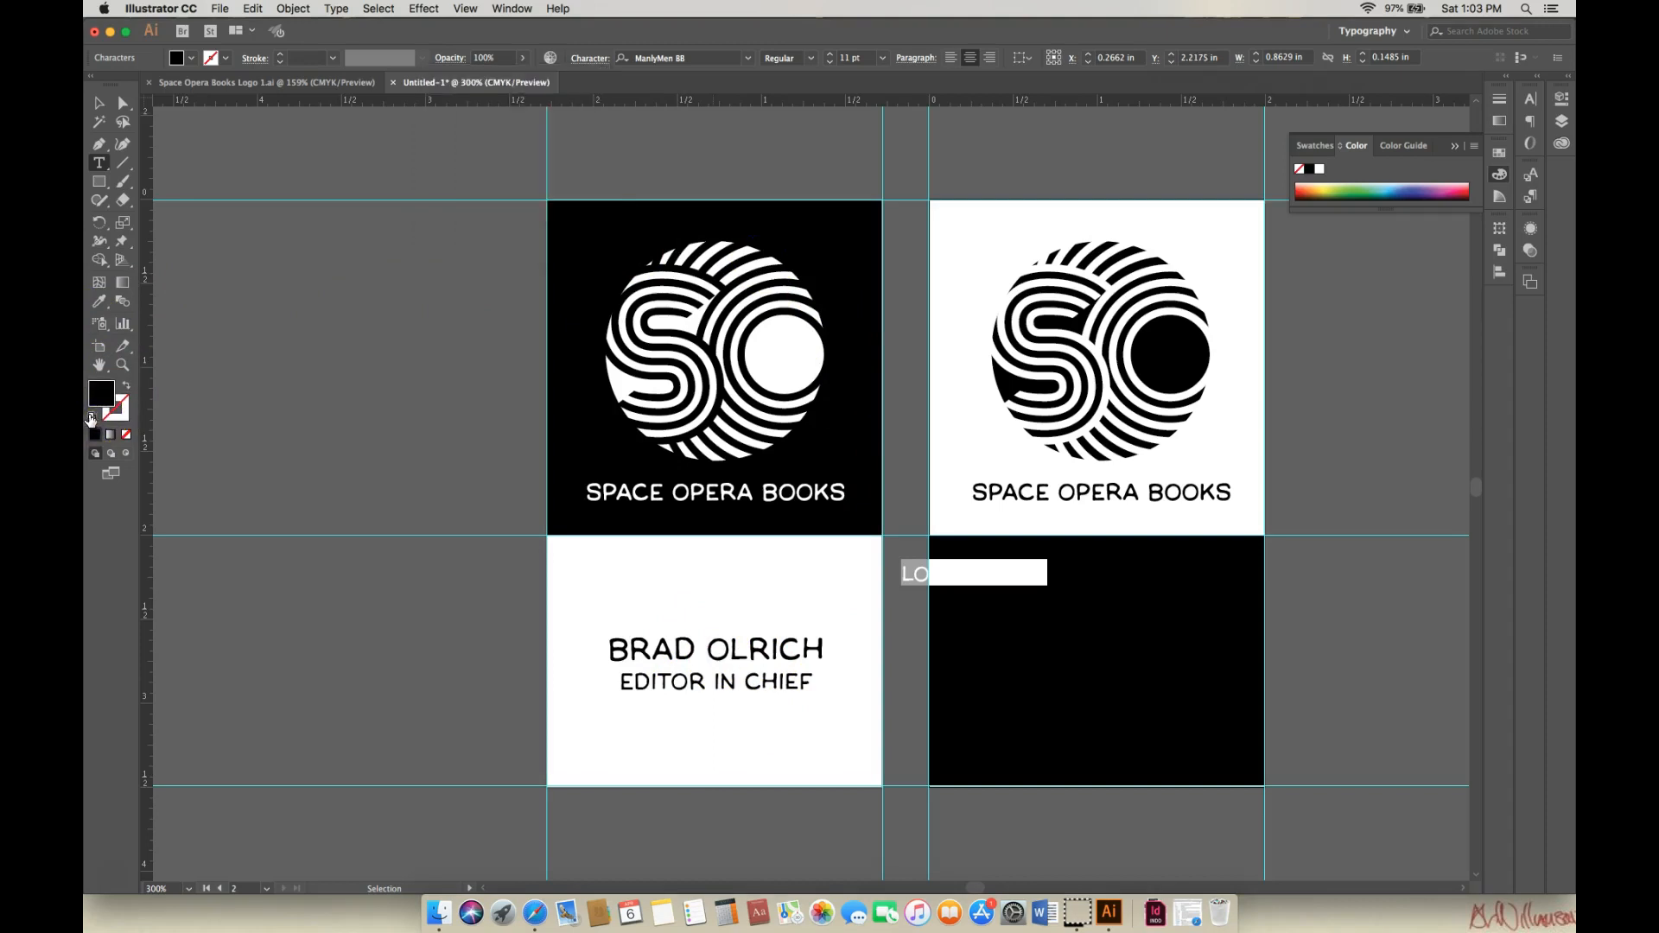
left_click(91, 418)
left_click(122, 419)
left_click(125, 435)
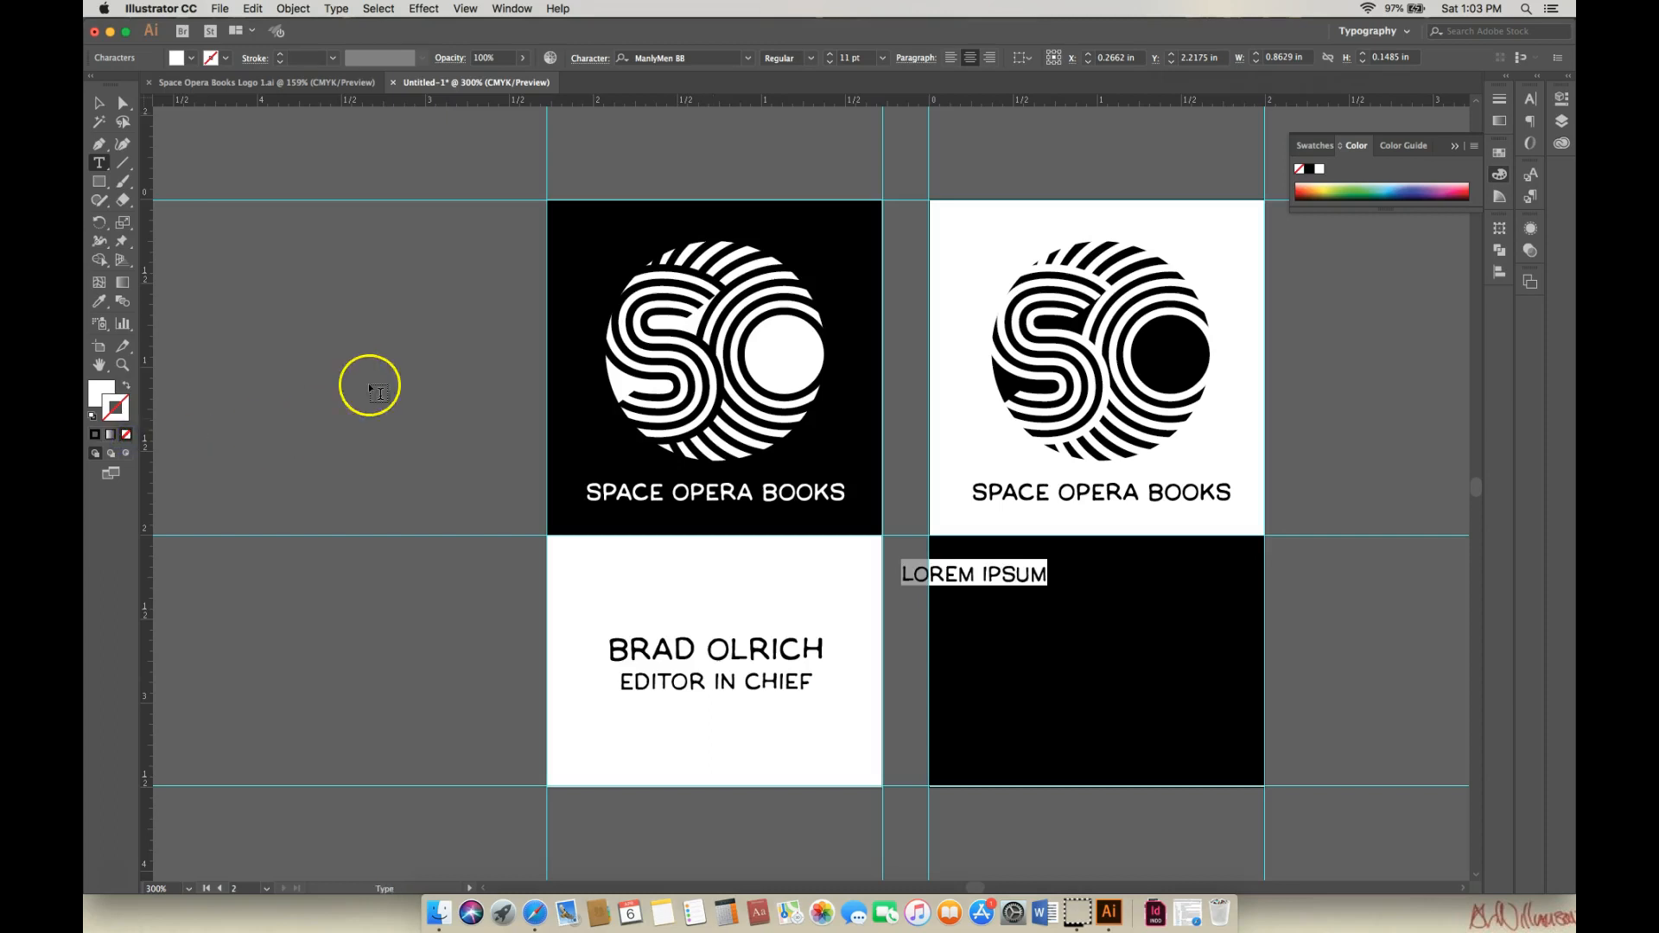
left_click(99, 103)
left_click_drag(1017, 581, 1137, 604)
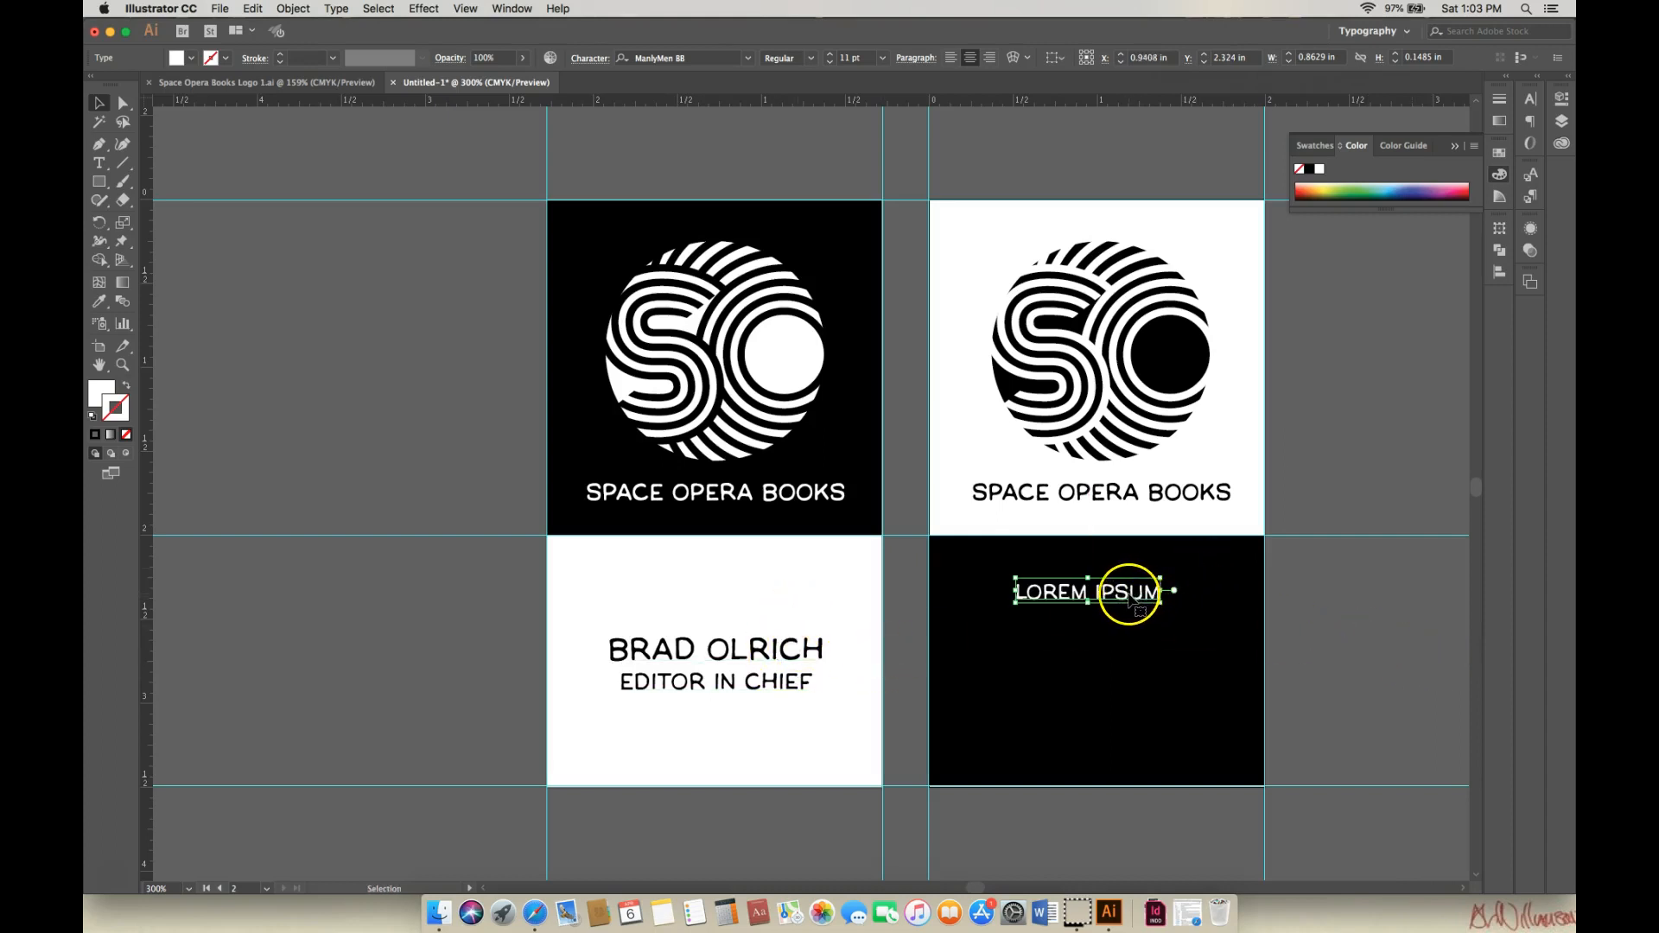
Replace the LOREM IPSUM placeholder with the contact e-mail address, then add the phone number below.
double_click(1048, 592)
left_click_drag(1020, 591, 1160, 592)
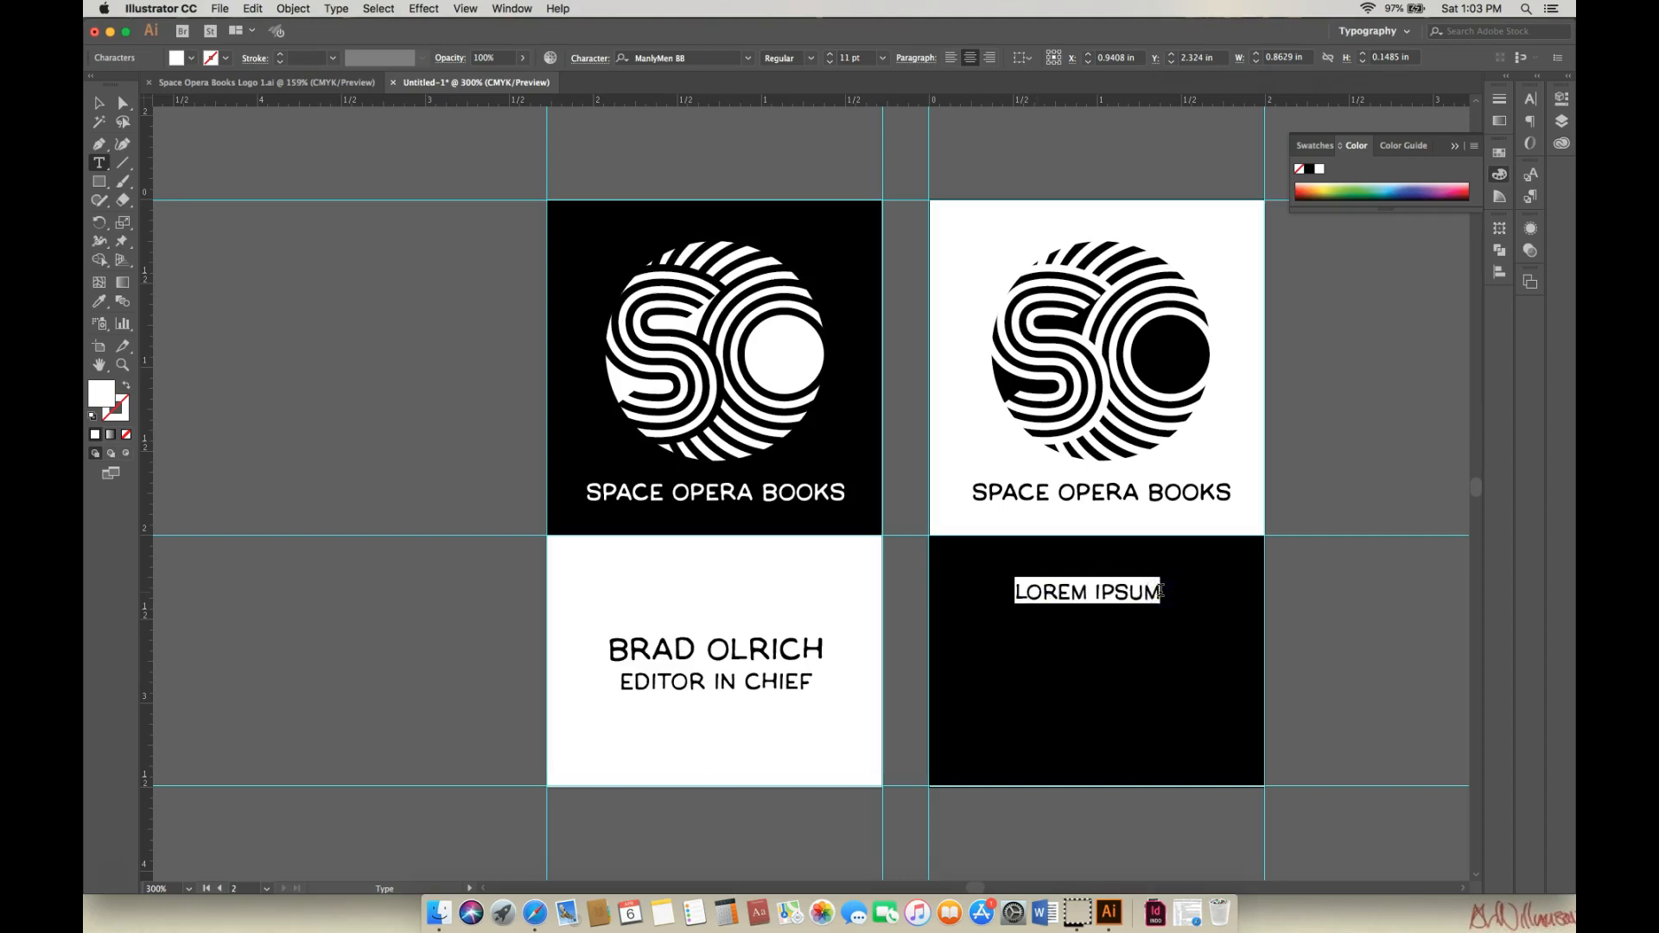
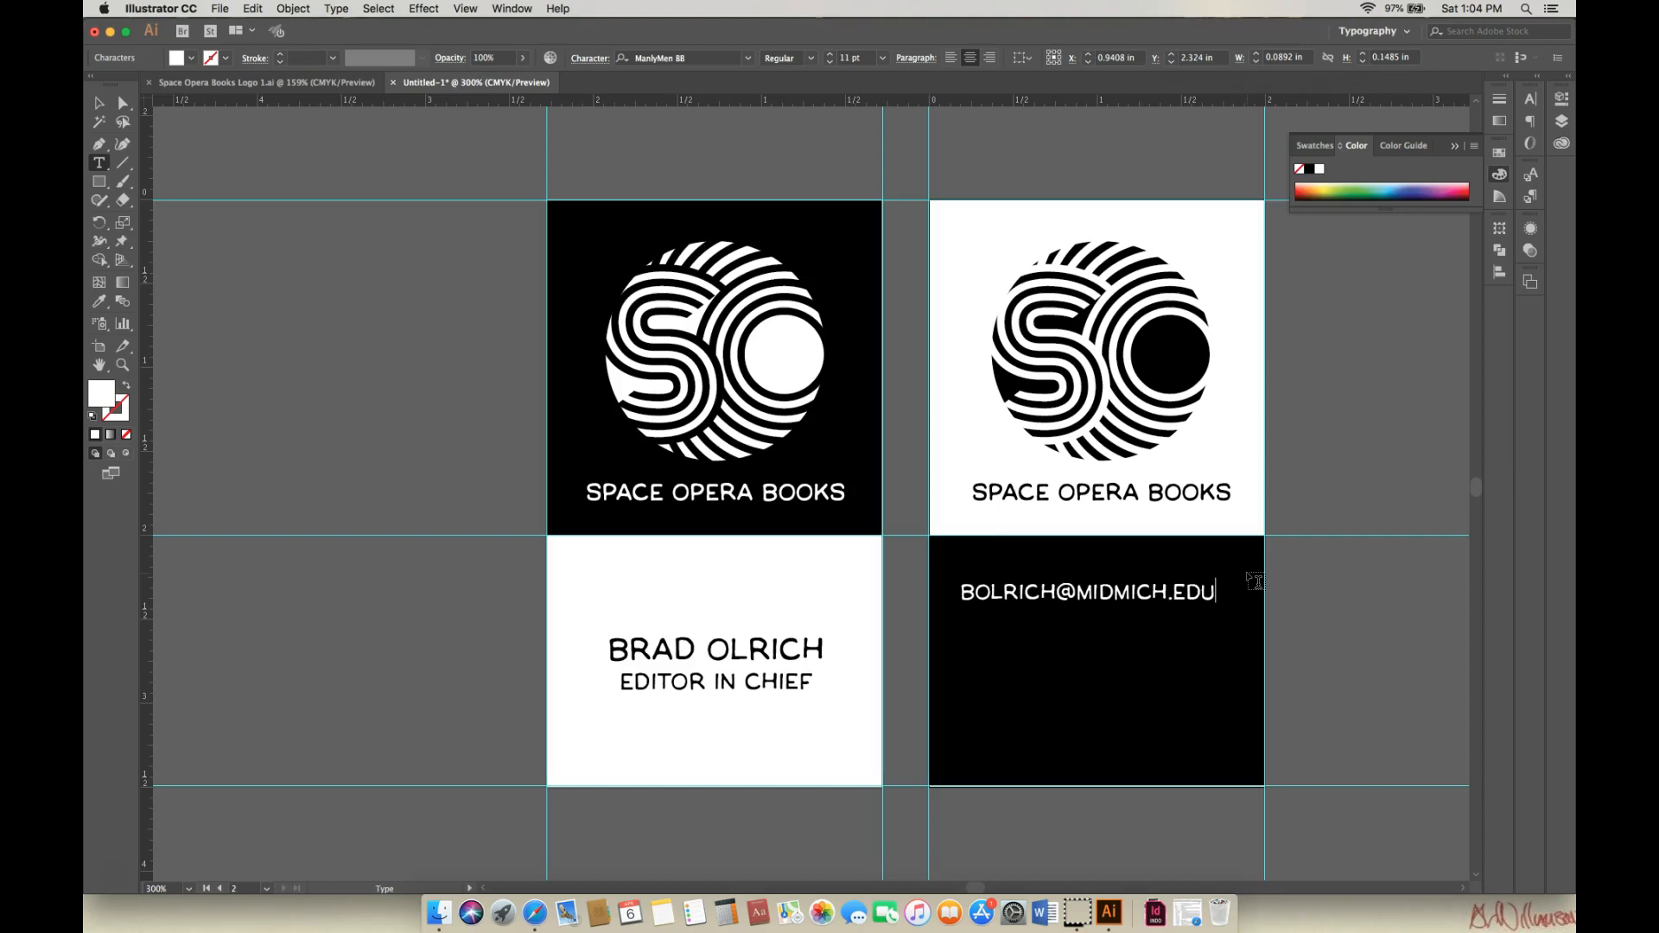
key("Return")
key("Return")
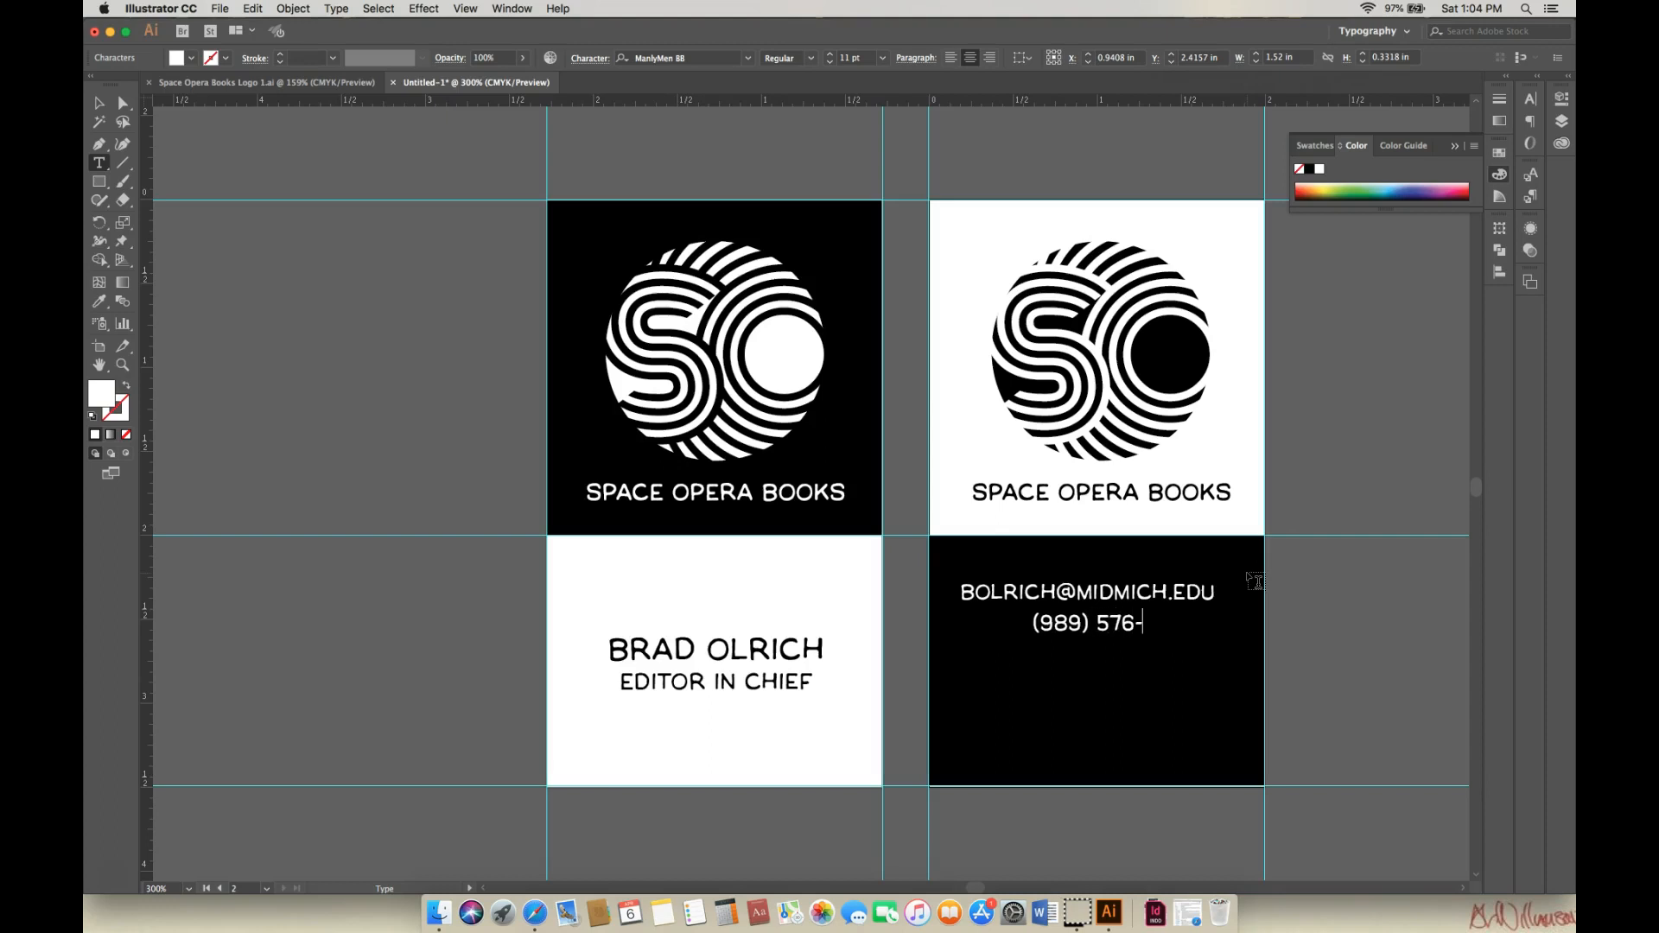
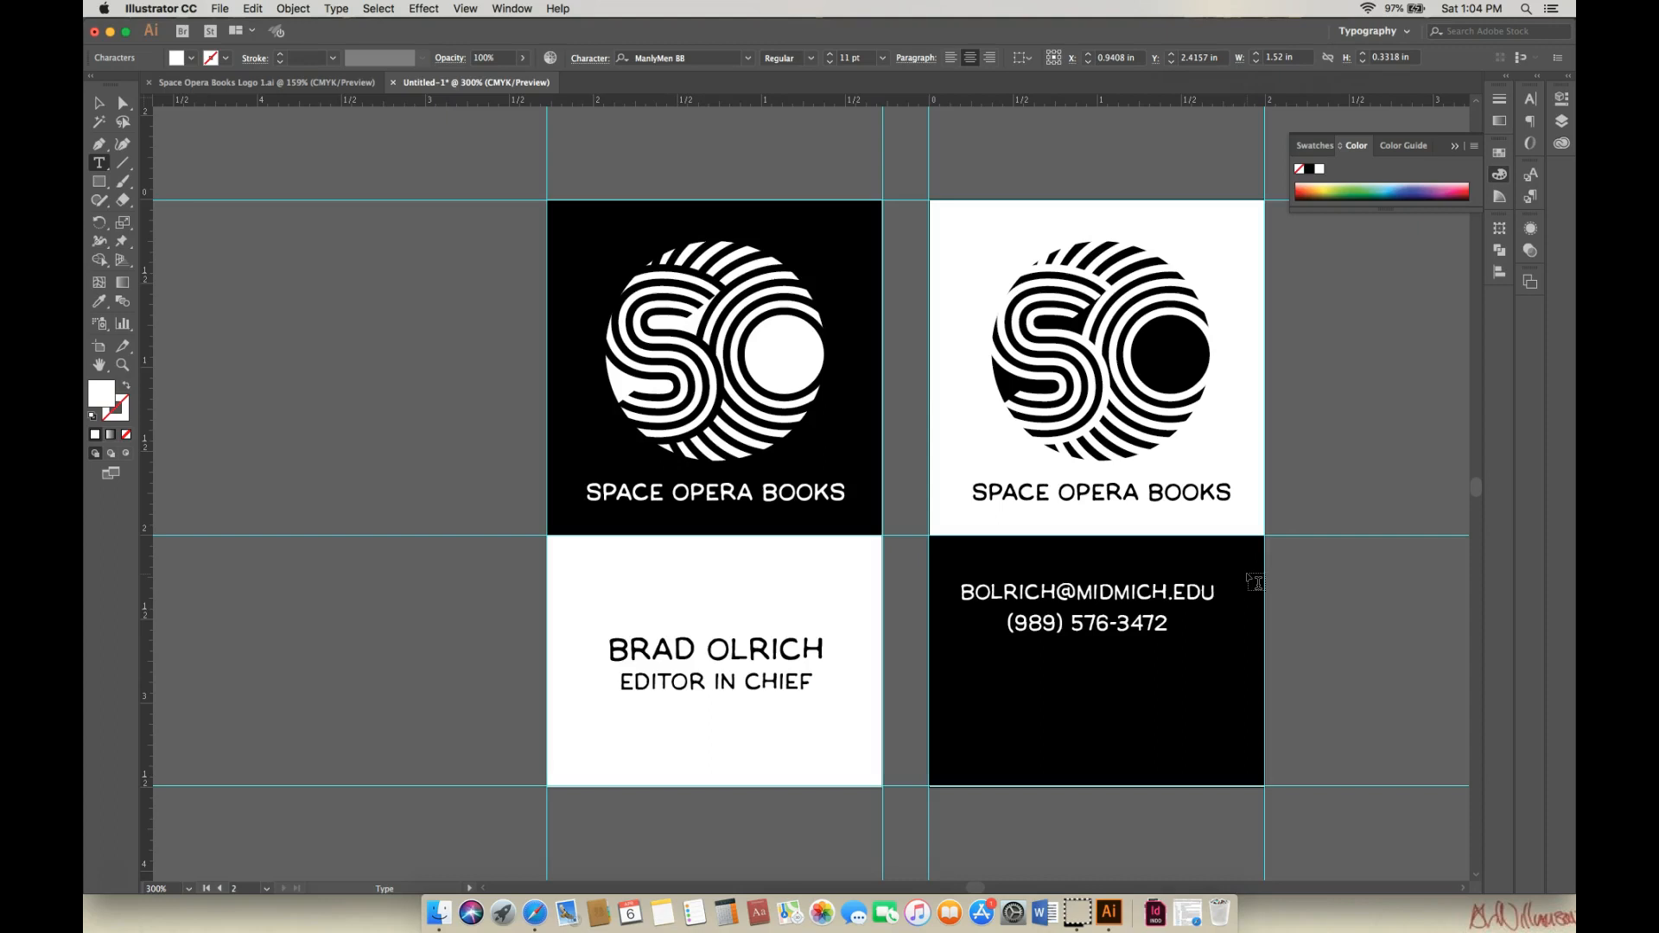
key("Return")
type("www.SOB")
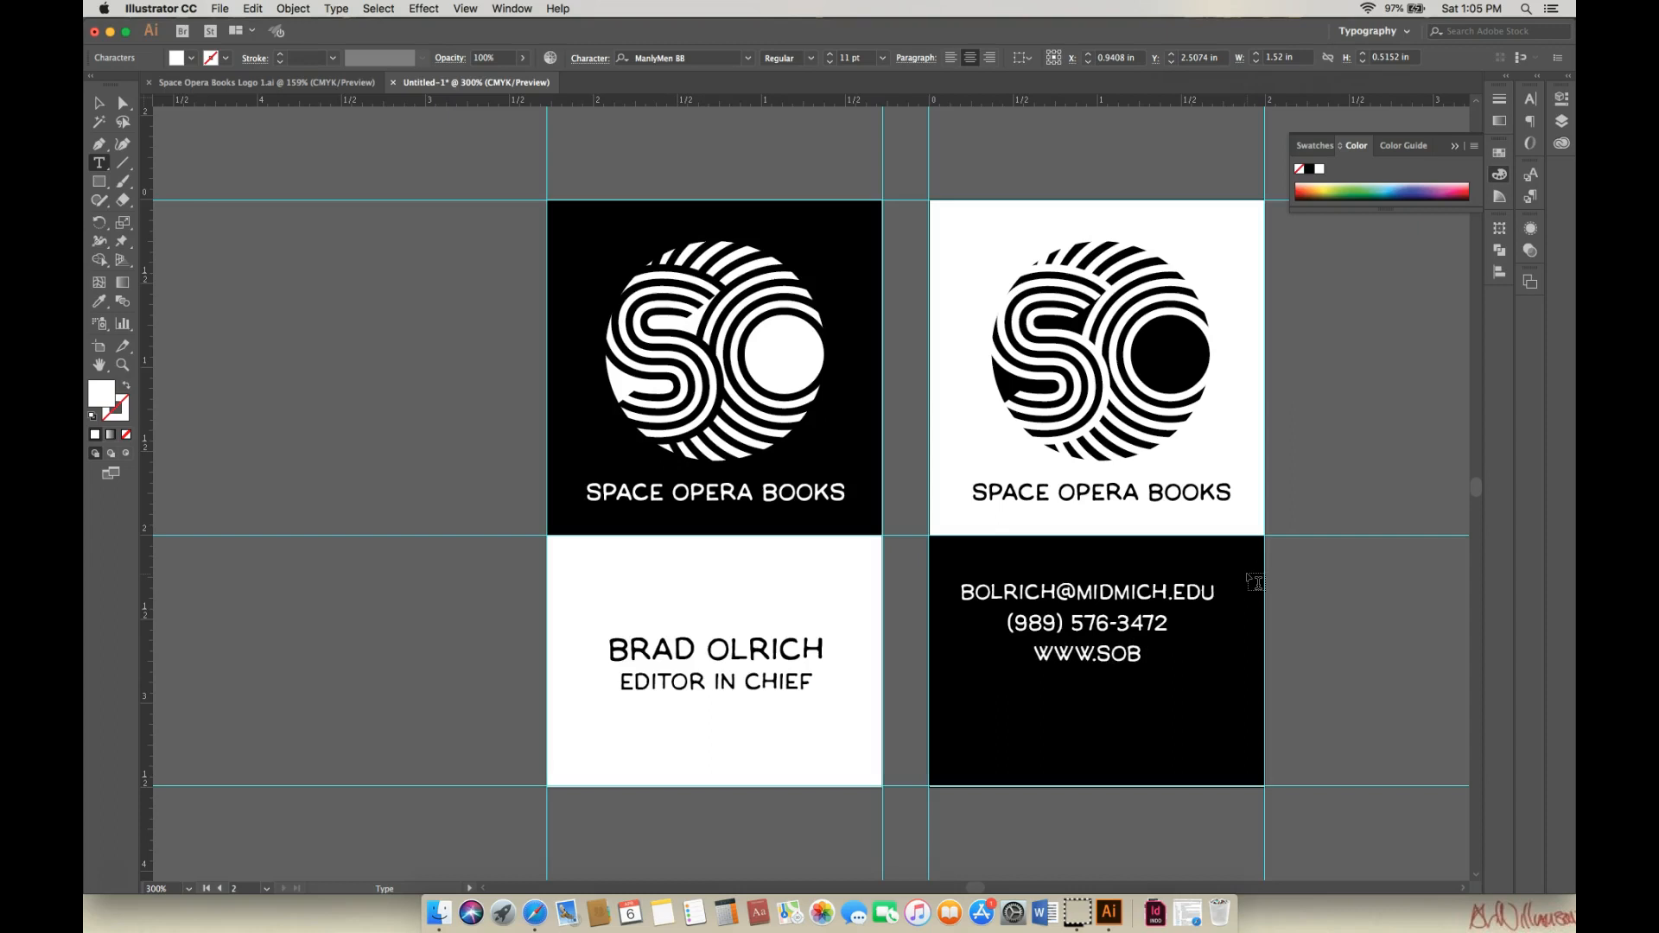
key("BackSpace")
key("BackSpace")
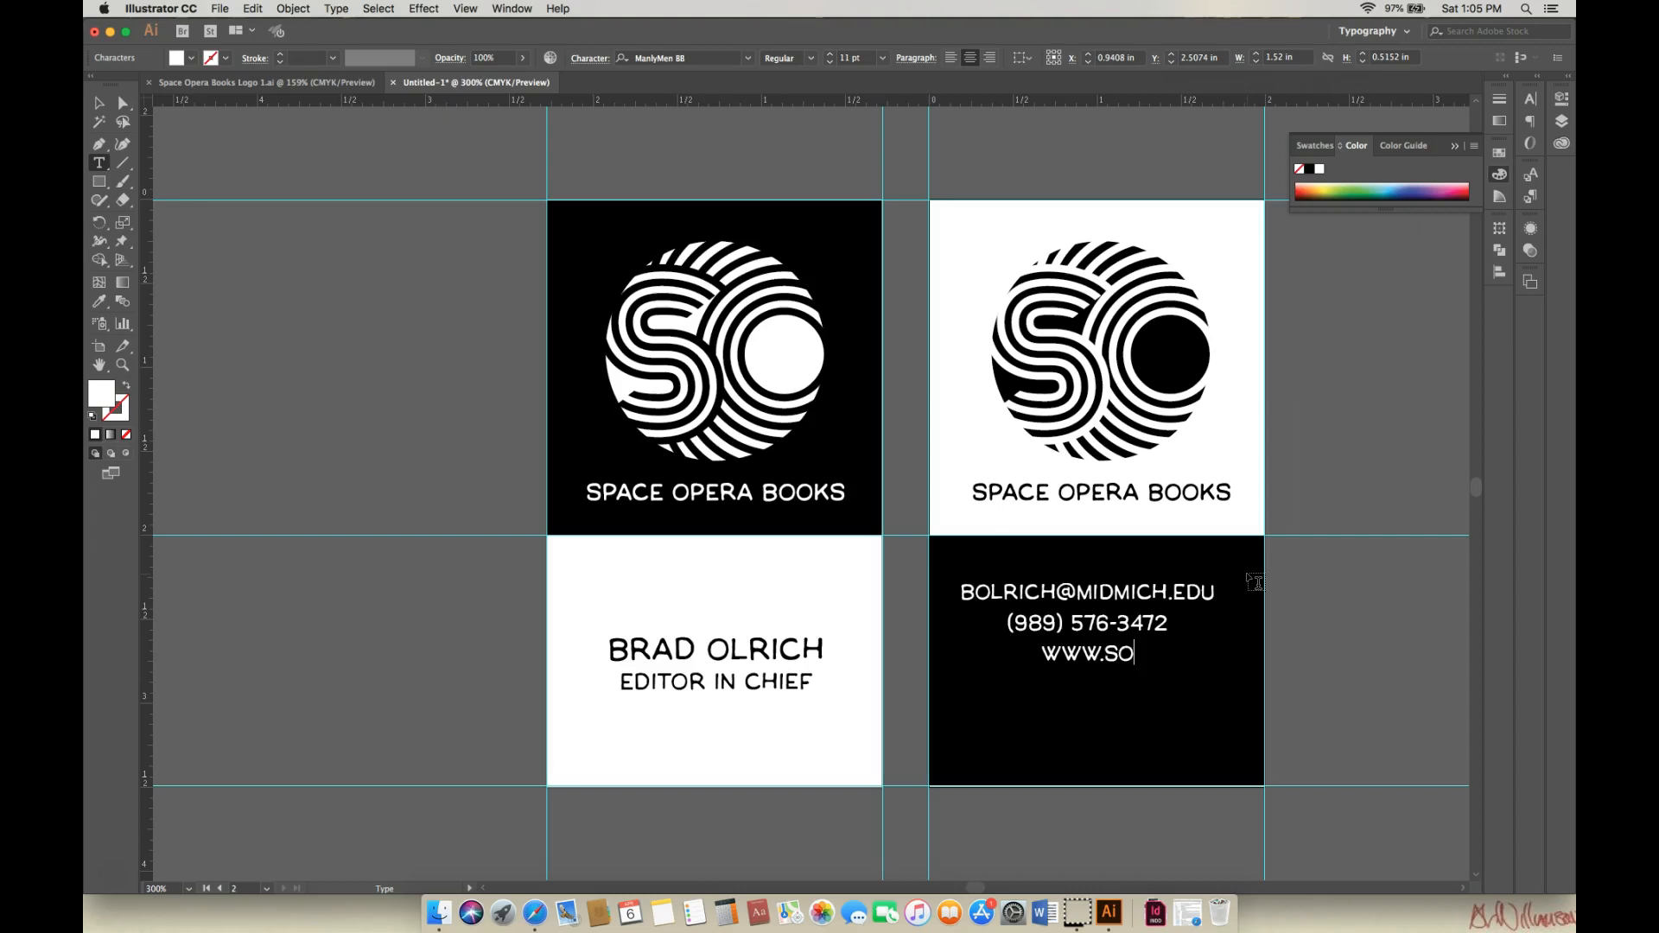
type("PACEOPERS")
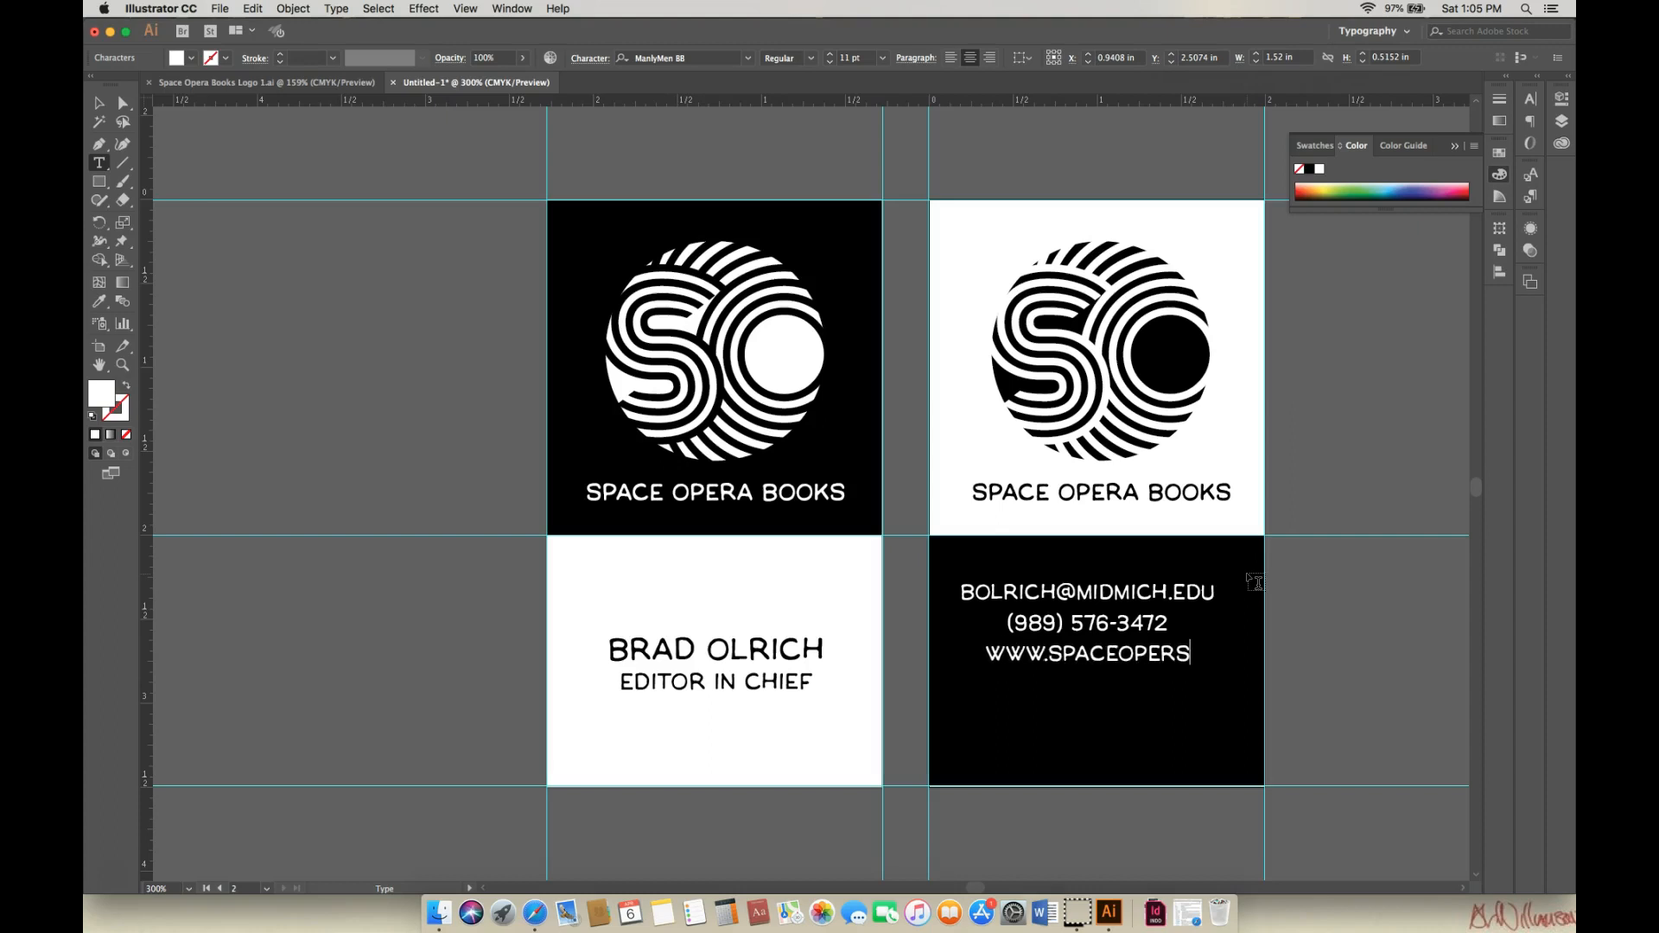
key("BackSpace")
type("ABOOKS")
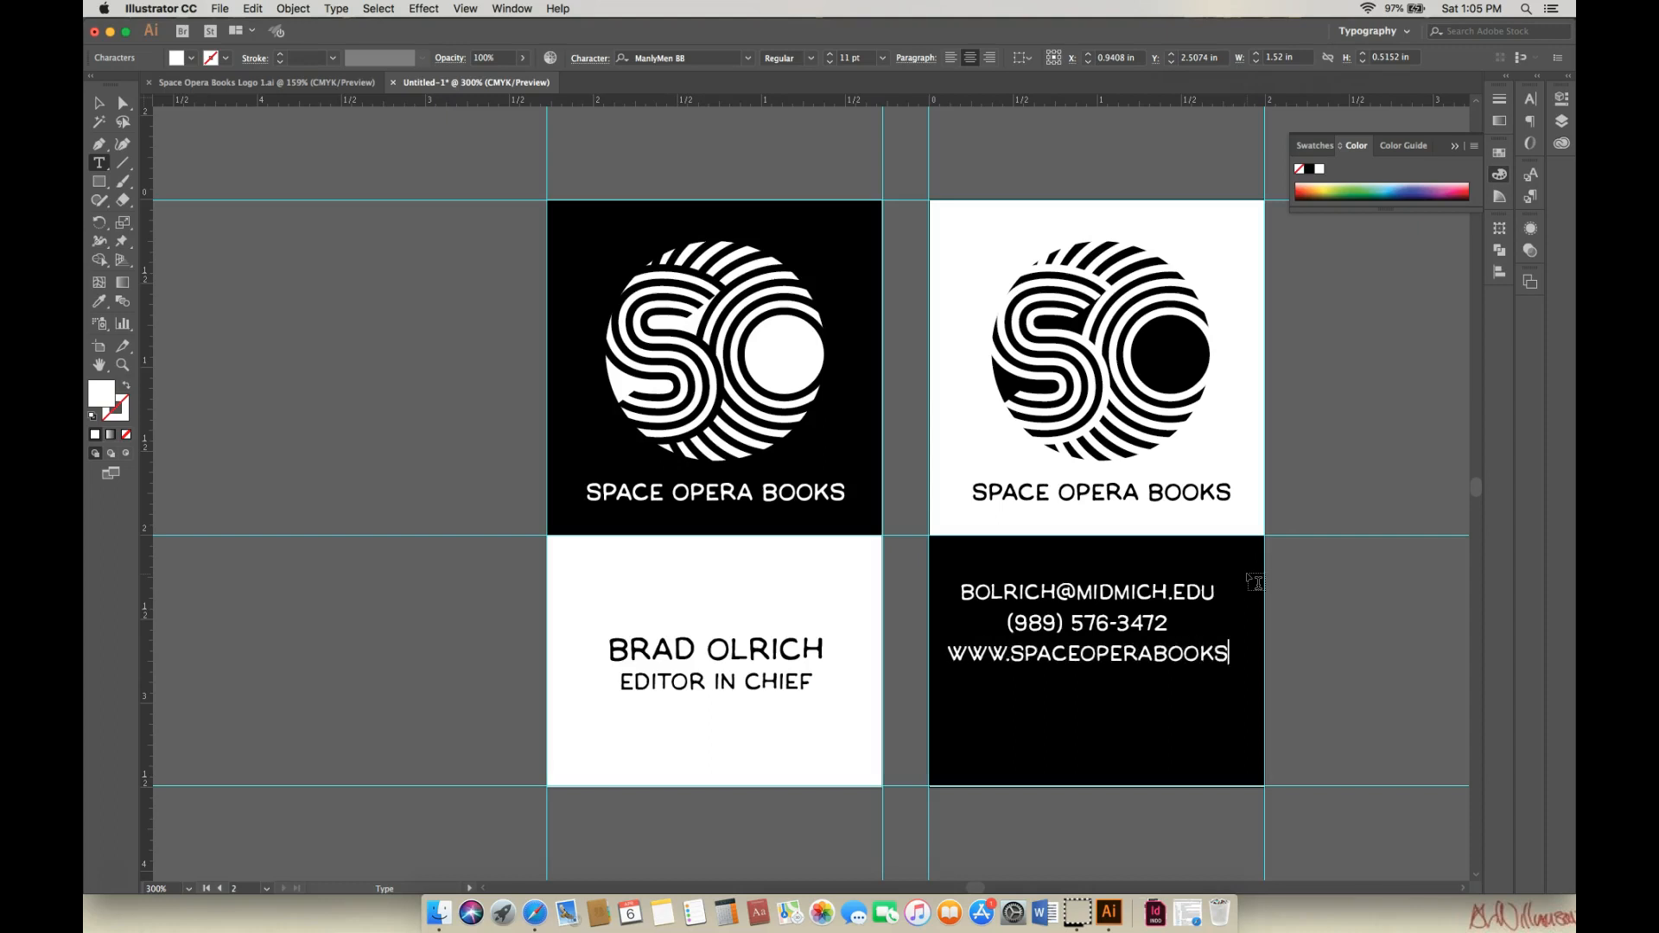
type(".COM")
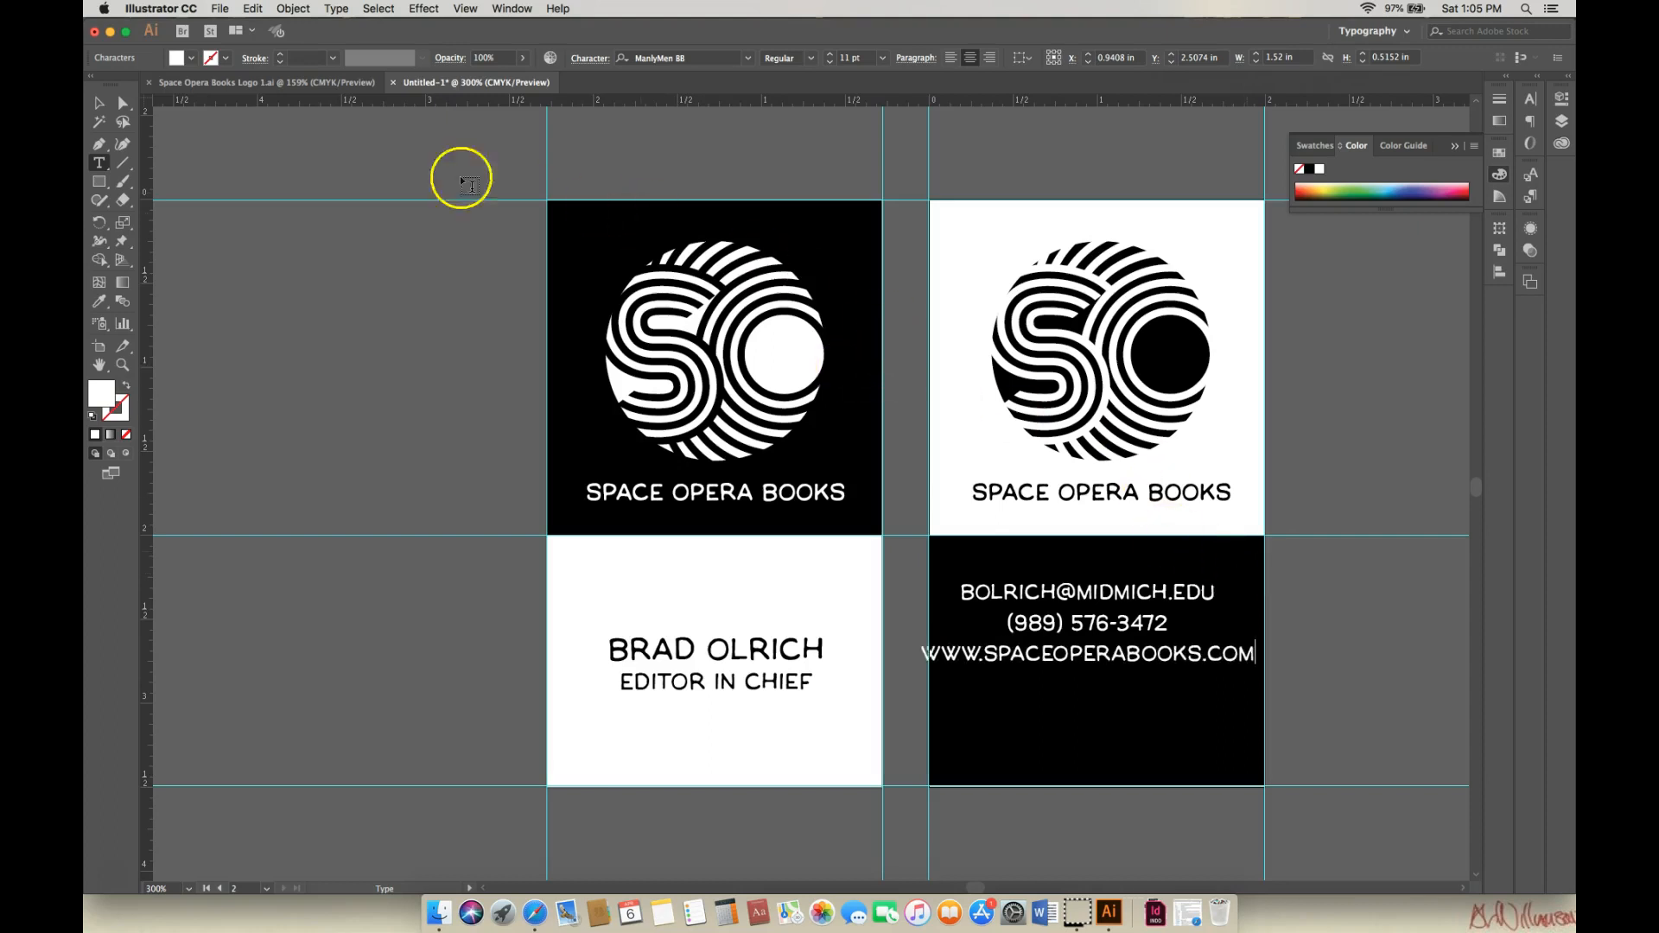
Nudge the contact block slightly right and set the website line to 10 pt.
left_click(99, 104)
left_click(914, 622)
left_click_drag(1129, 619, 1139, 627)
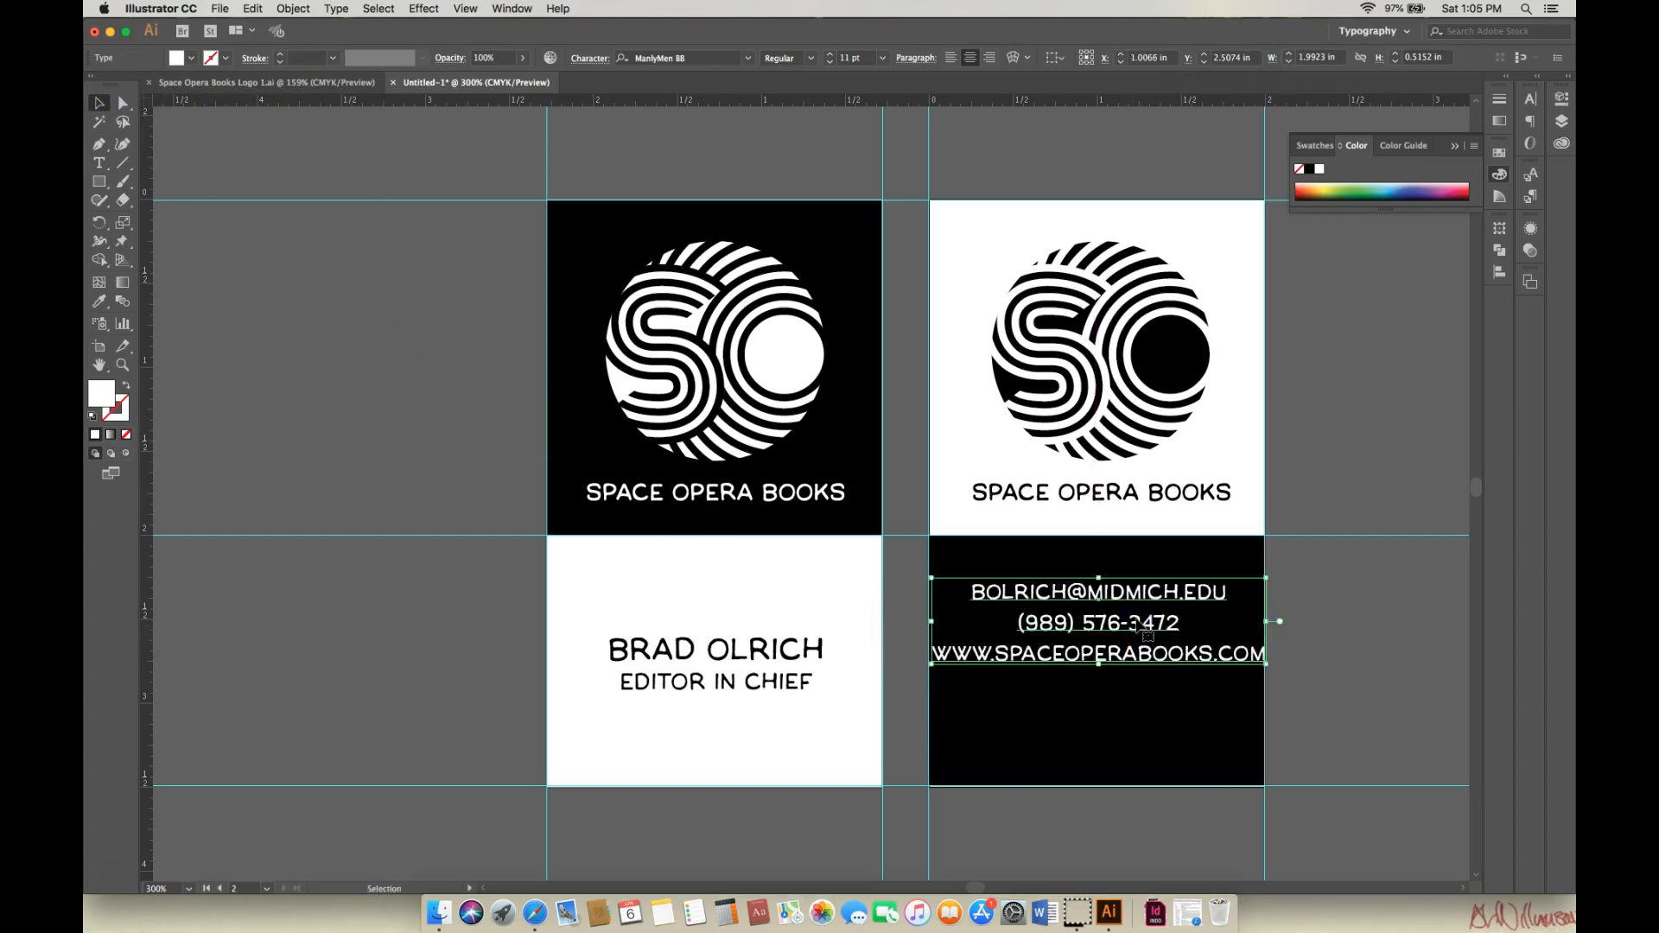
double_click(935, 654)
left_click_drag(932, 655, 1264, 660)
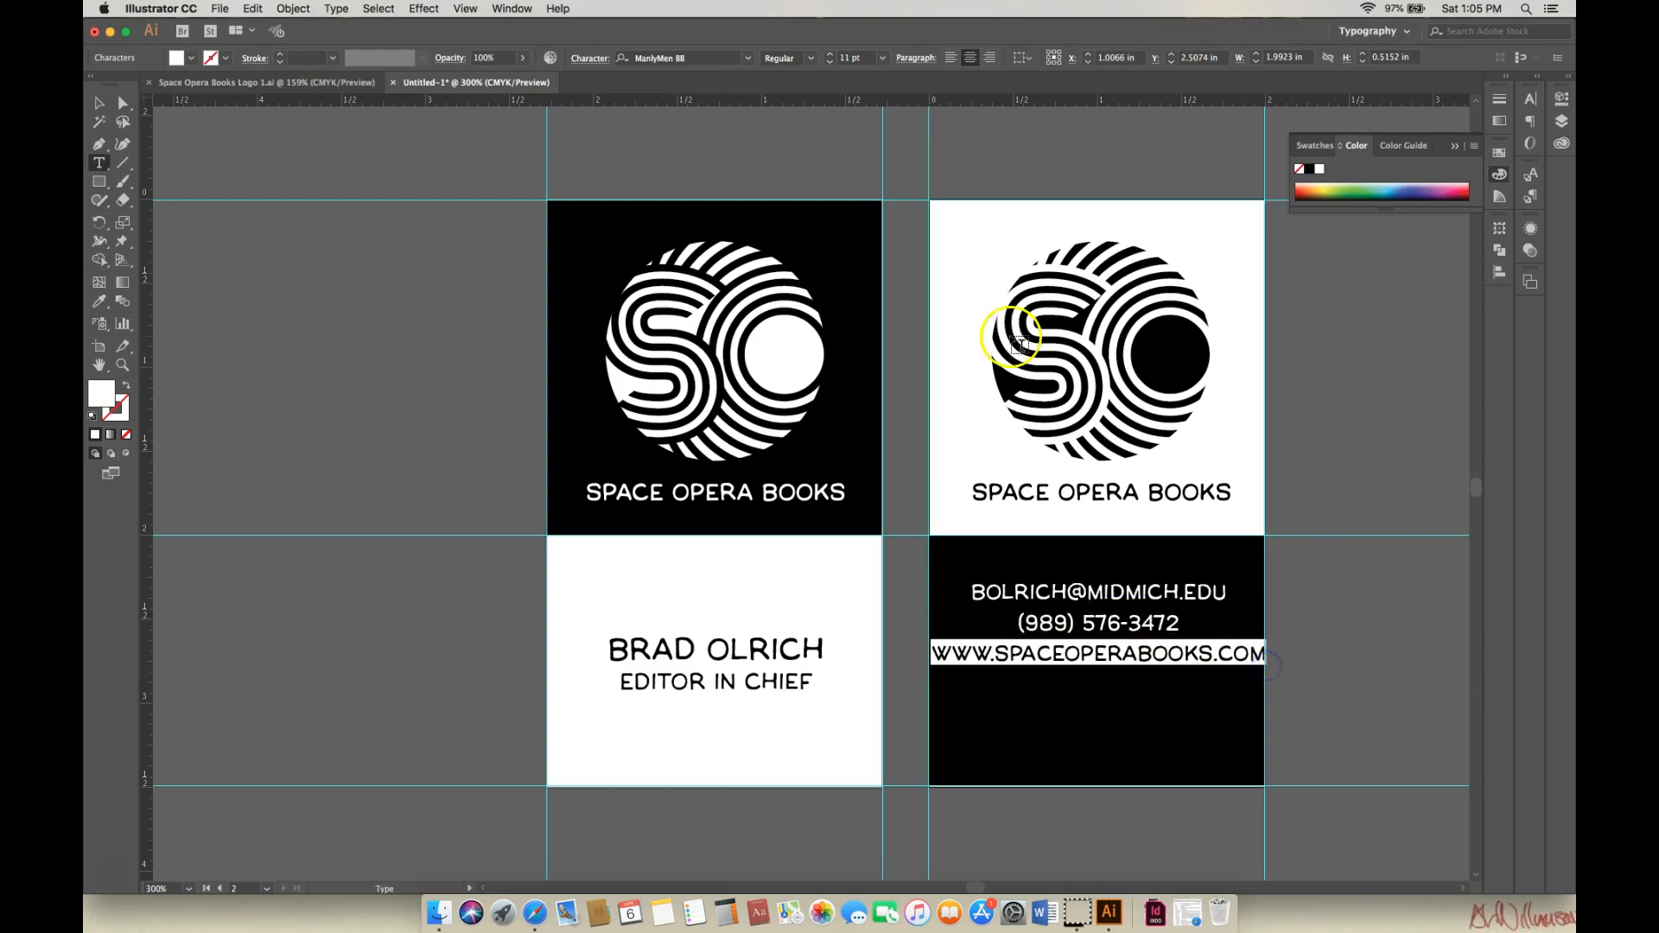
left_click(829, 62)
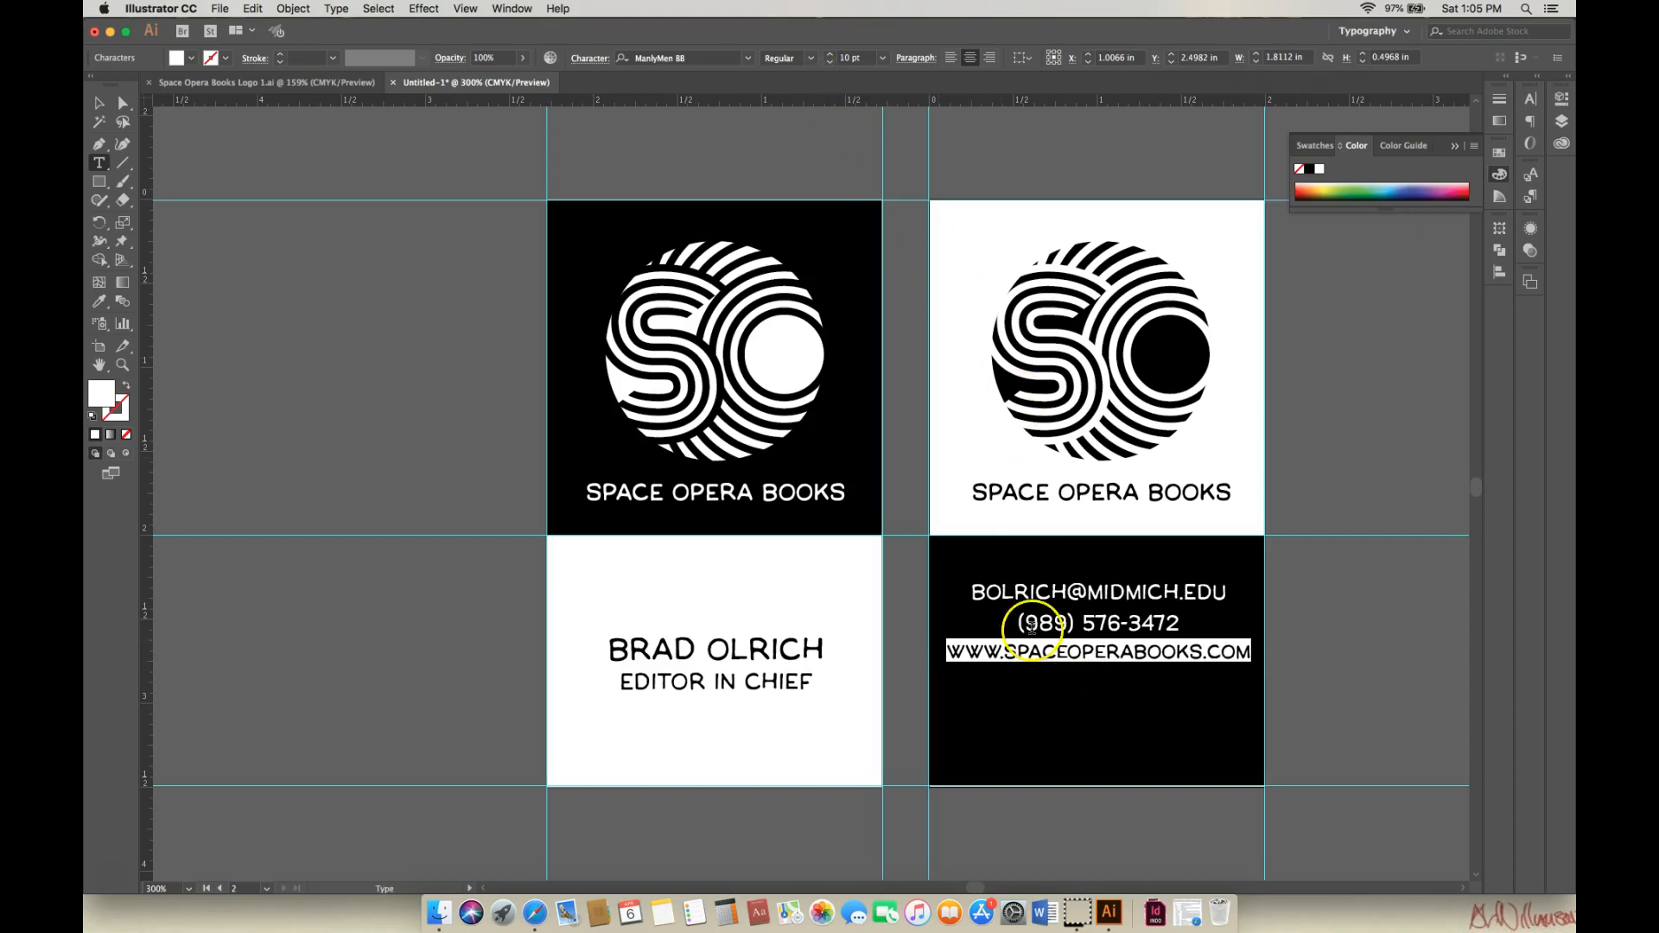
Move the contact text block lower on the black card.
left_click(97, 105)
left_click(1150, 638)
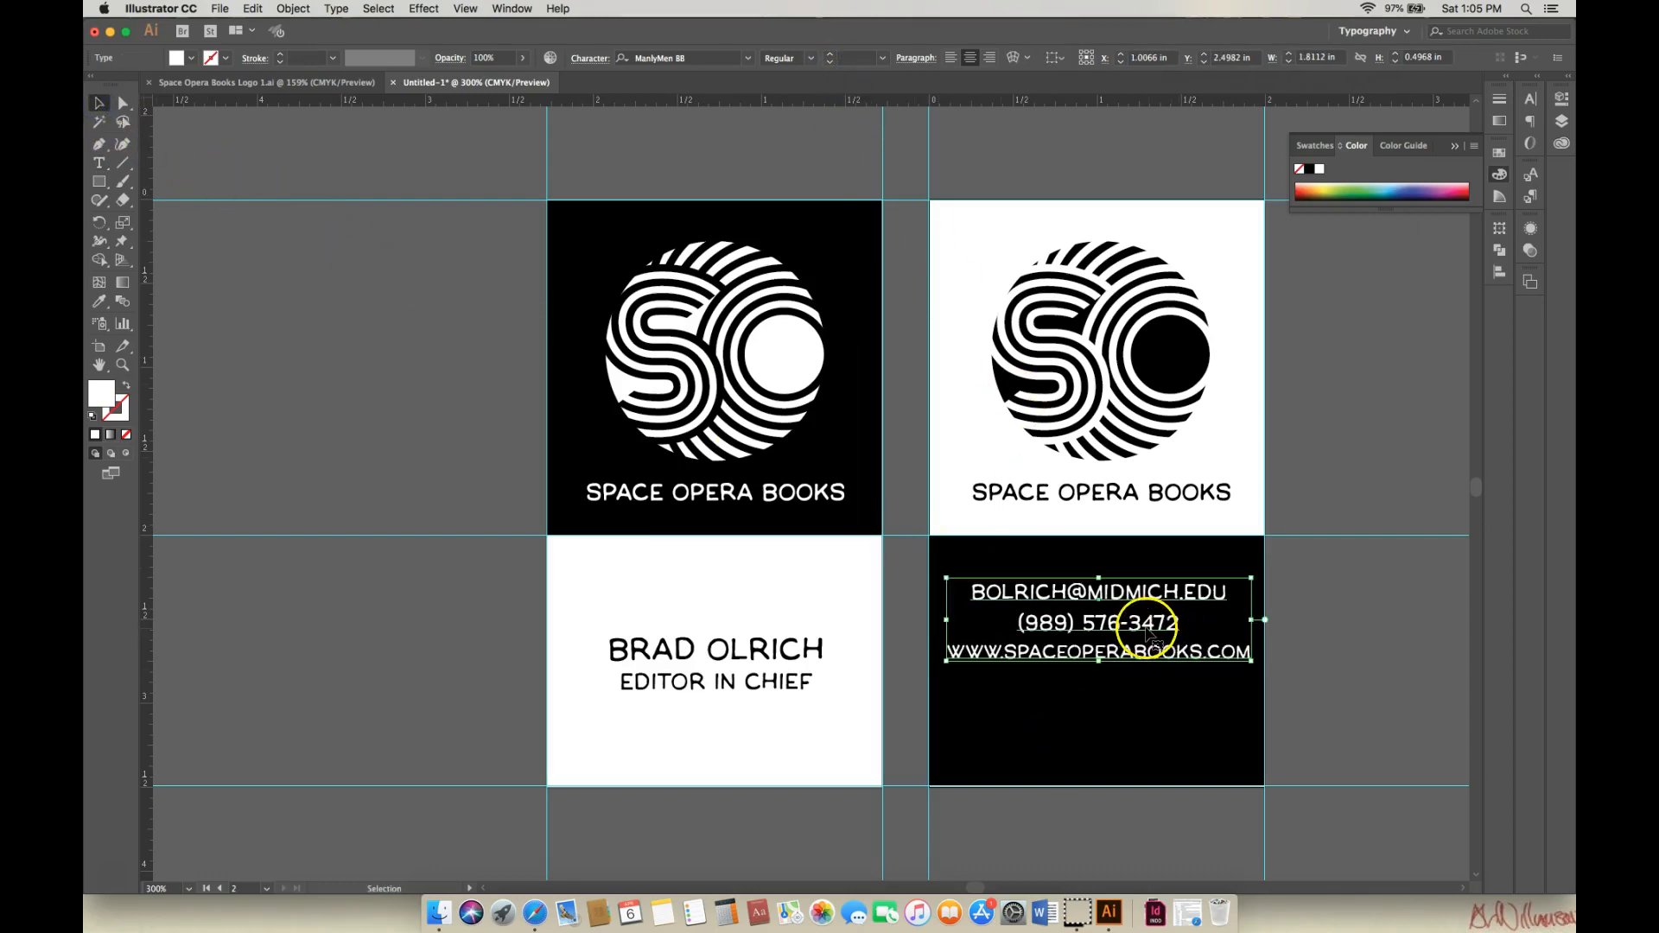
left_click_drag(1147, 627, 1138, 665)
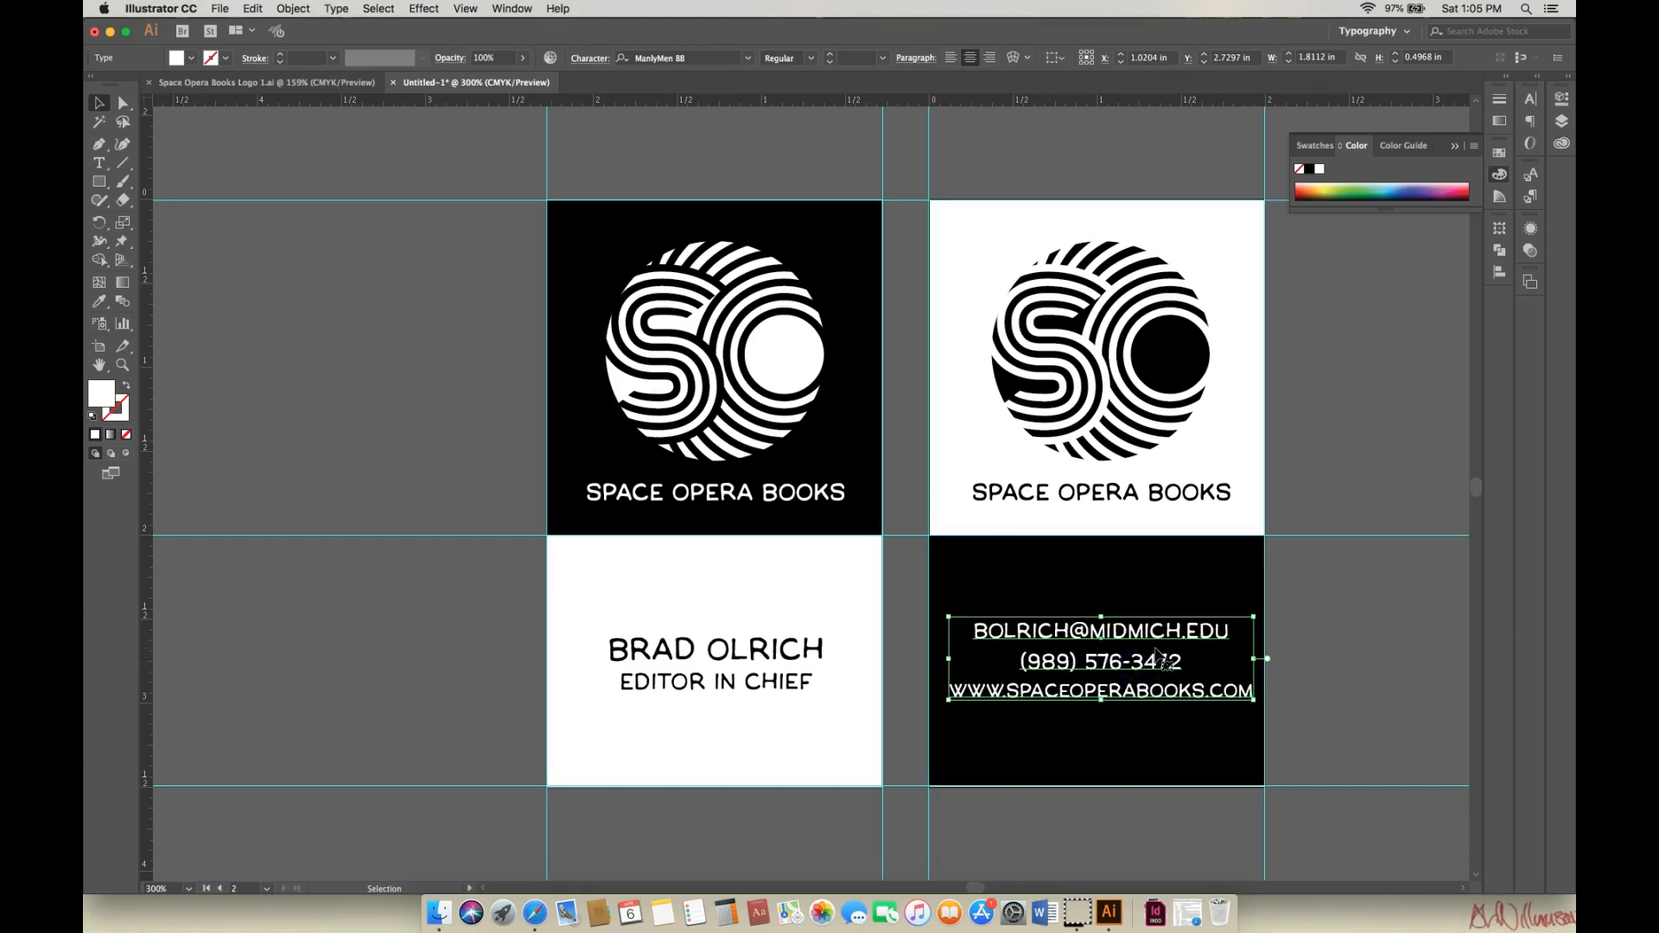
left_click(1331, 662)
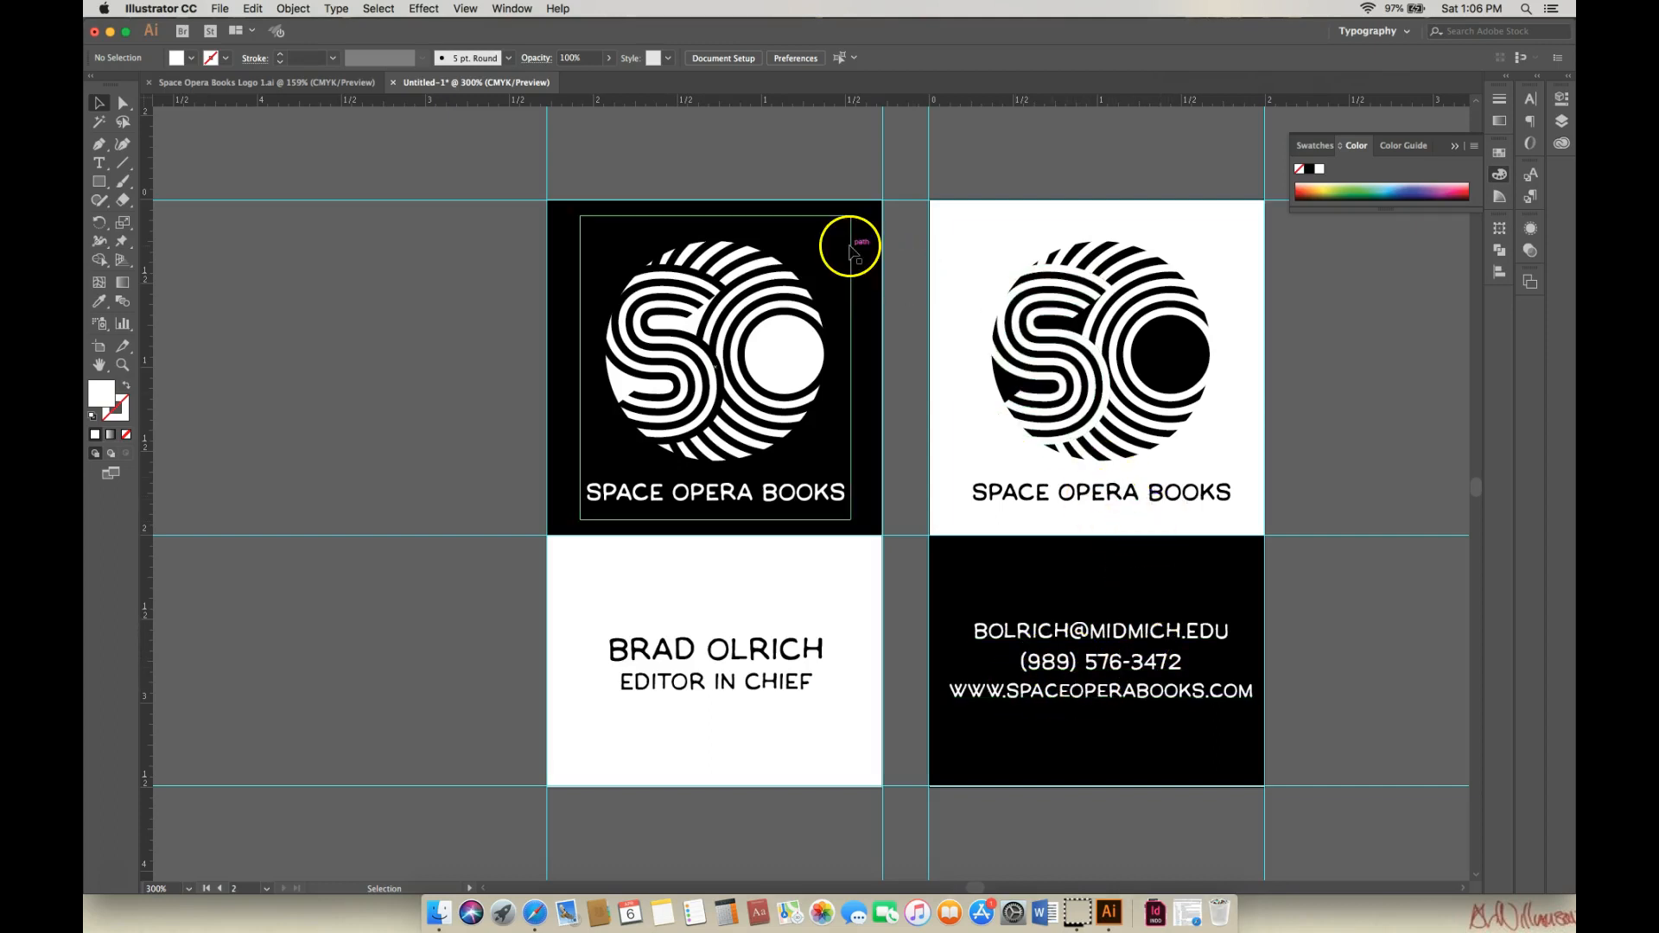
Set the contact block's leading to 18 pt in the Character panel.
left_click(1122, 622)
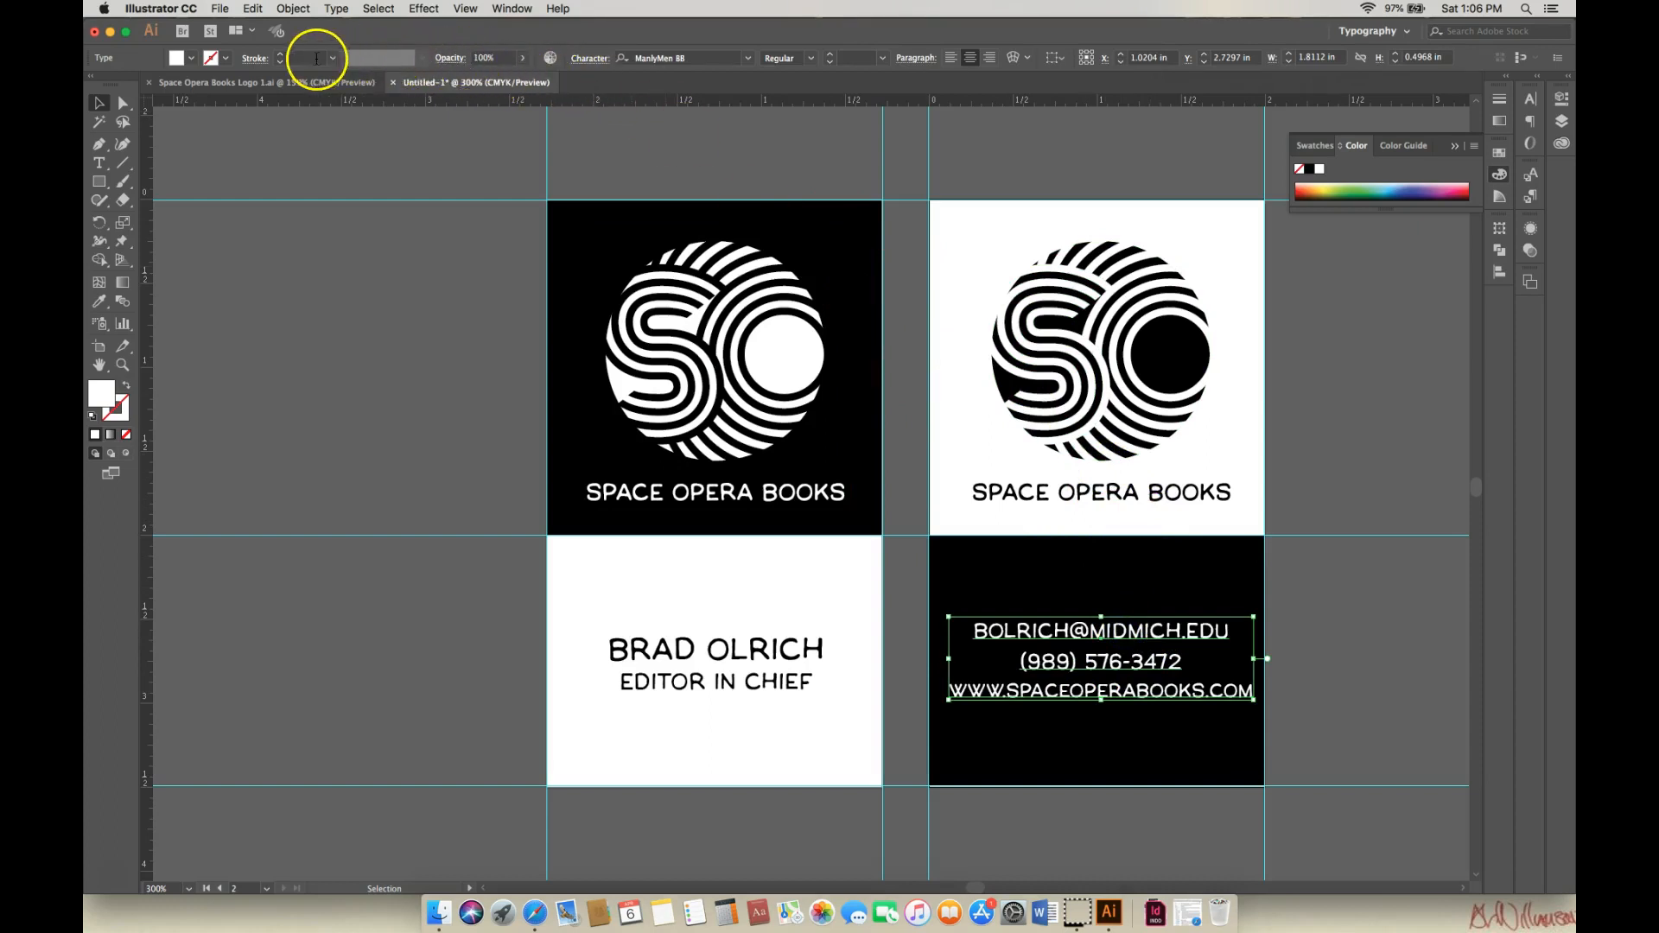
left_click(591, 59)
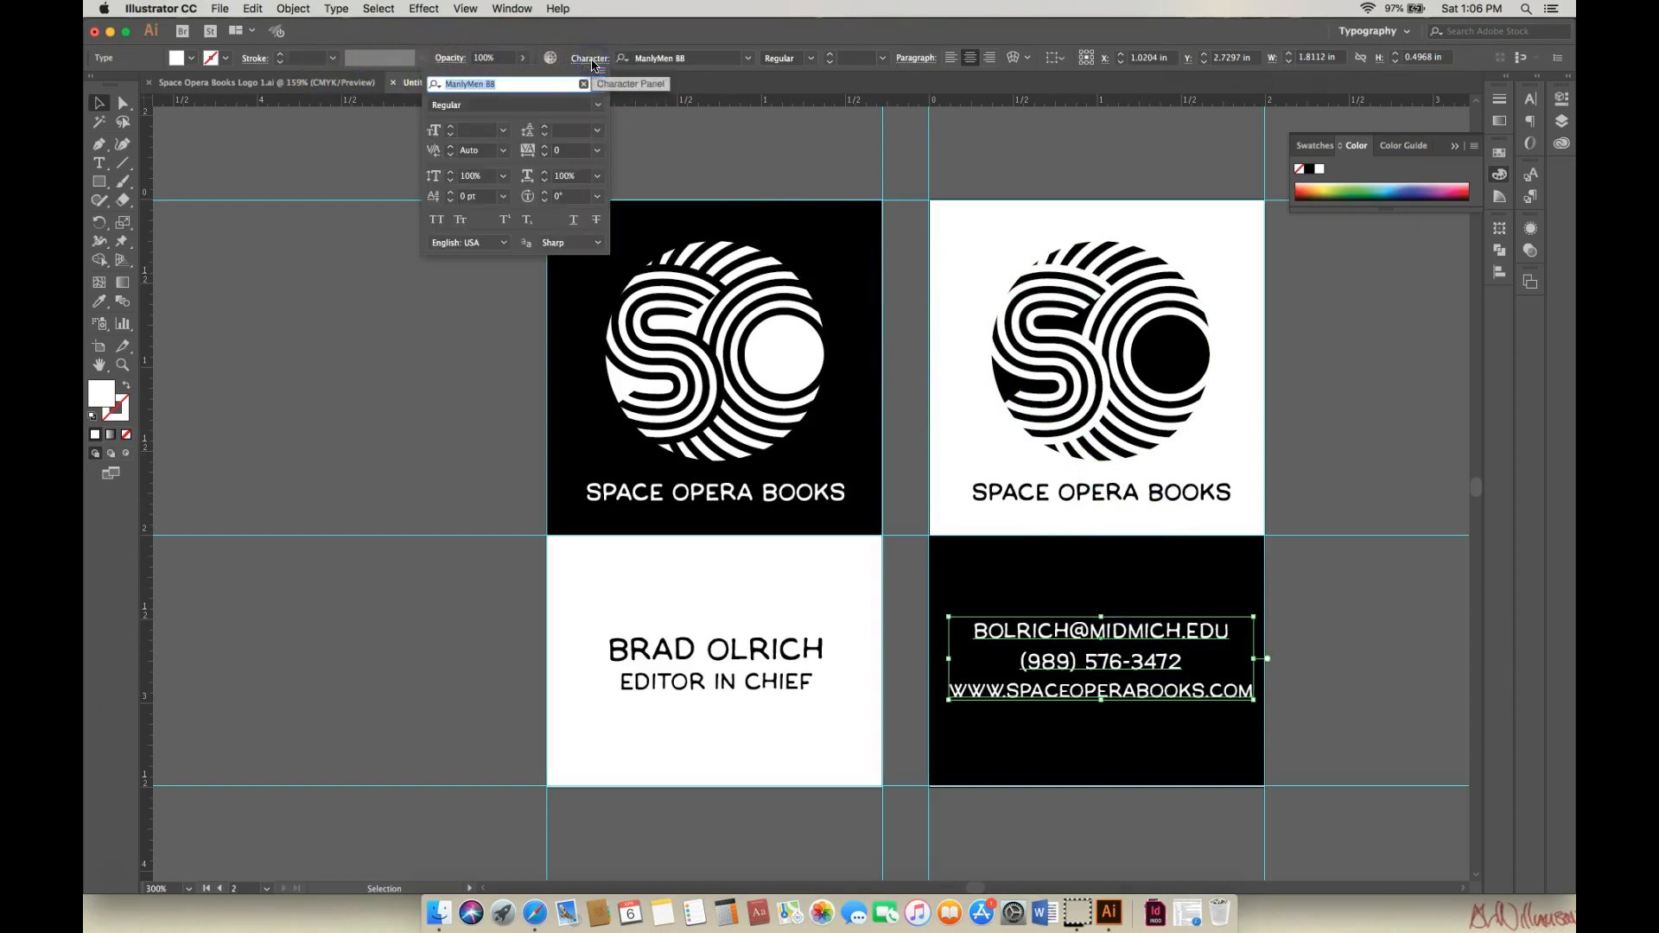
left_click(597, 134)
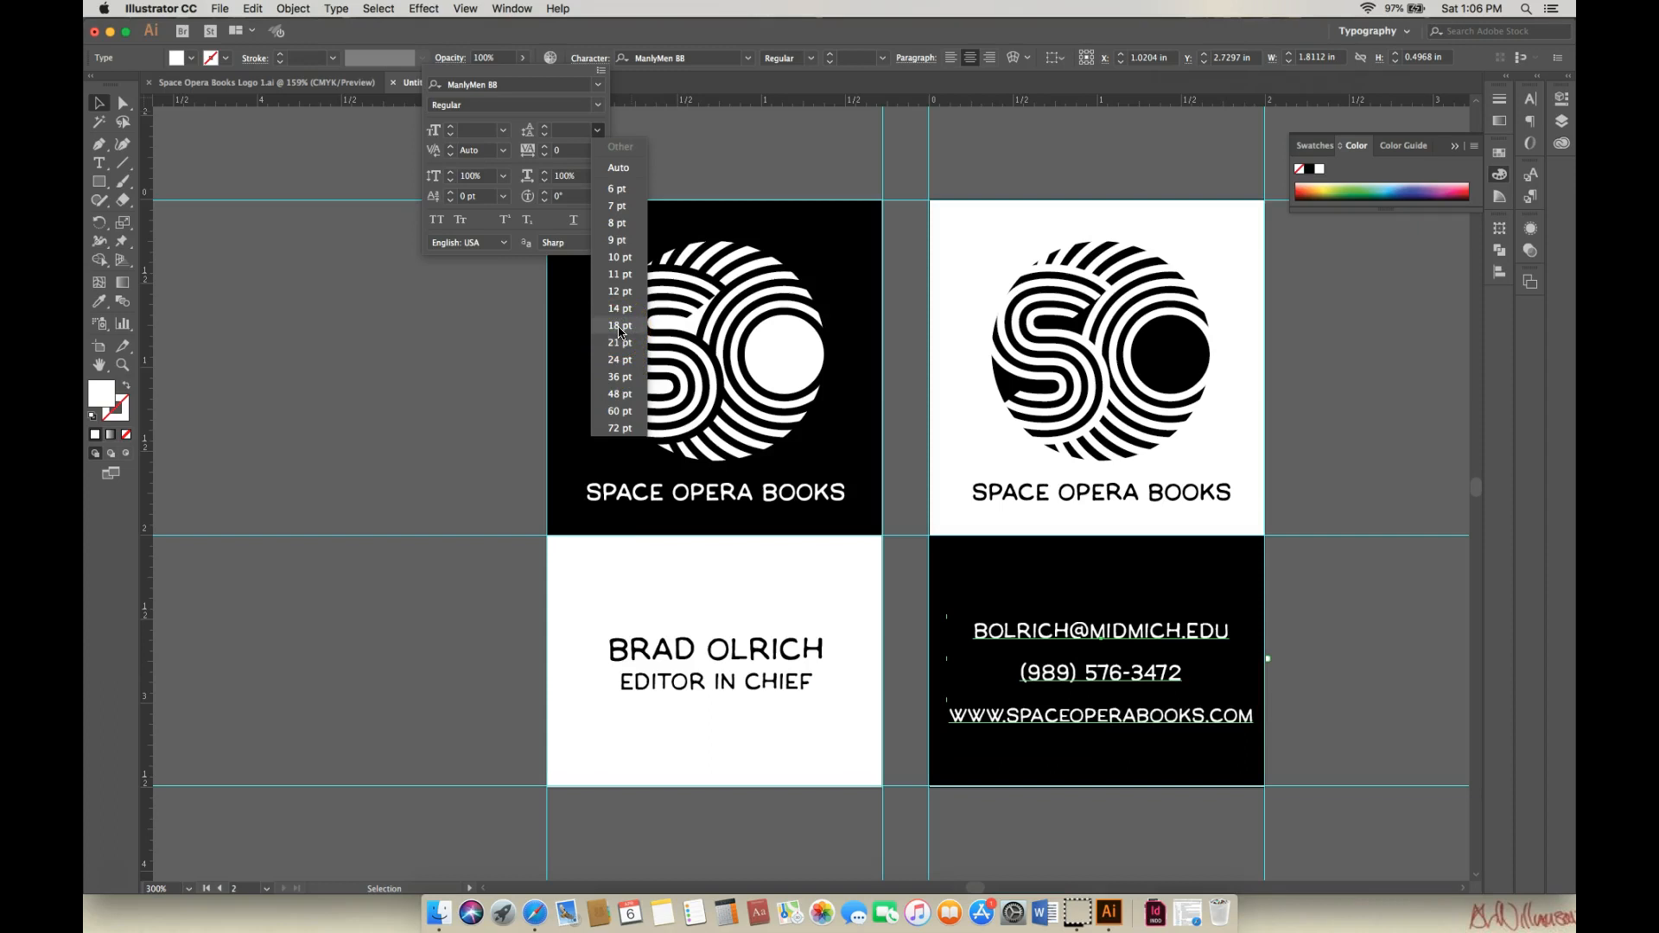
left_click(620, 329)
left_click(1342, 577)
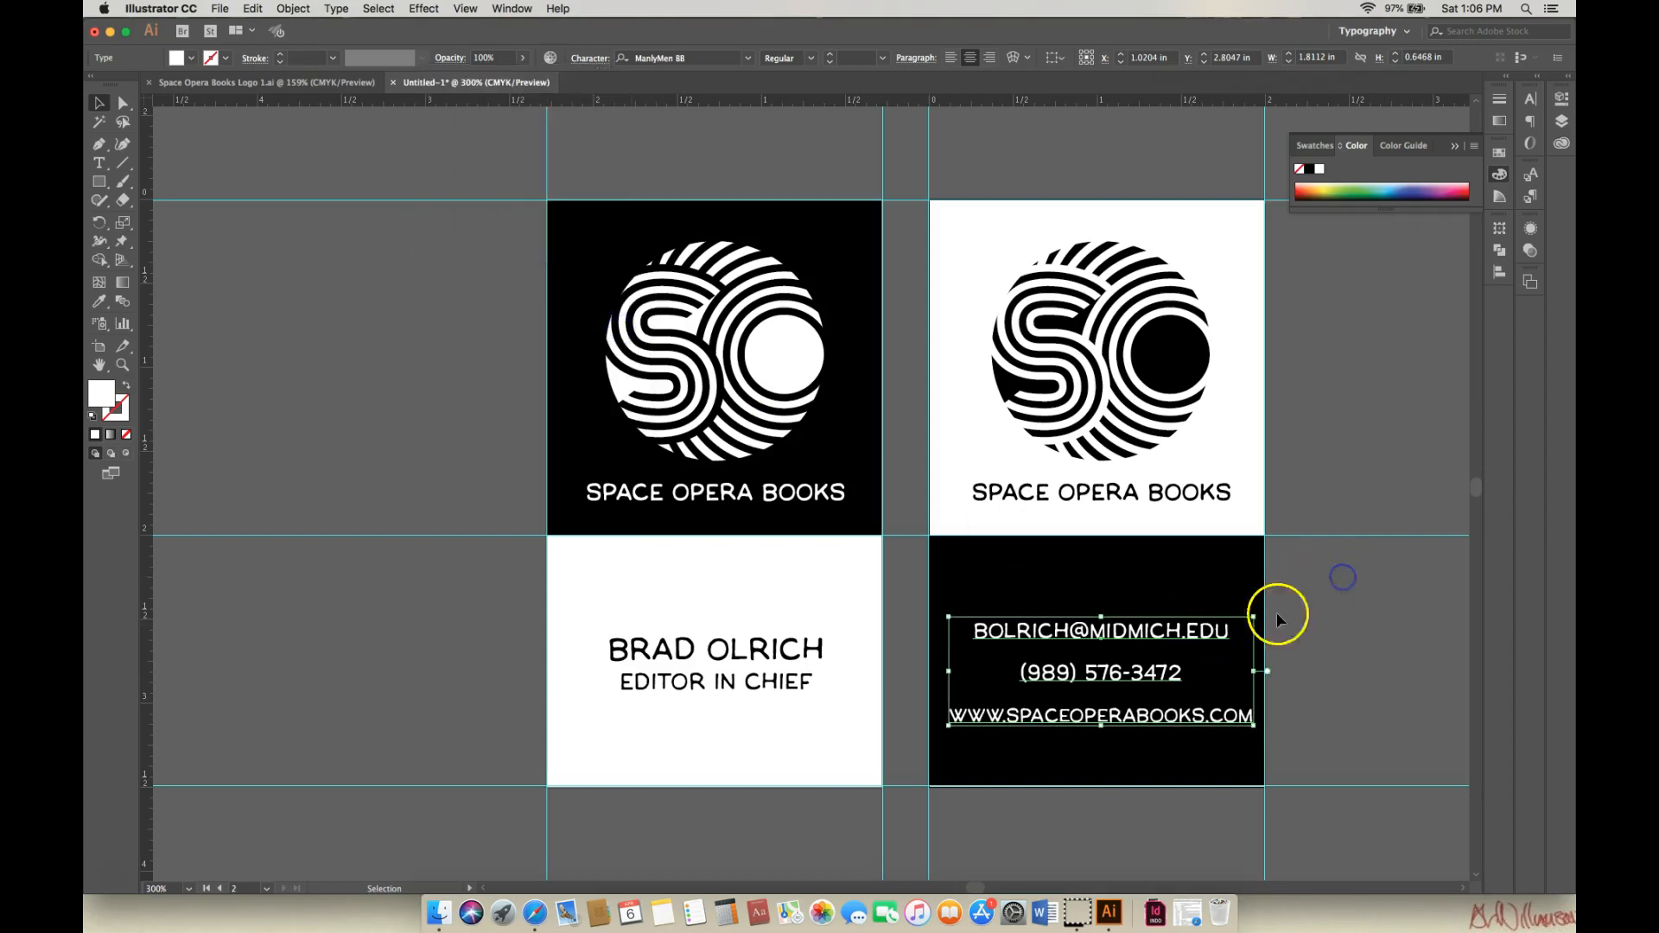
Reposition the contact block so it sits centred on the black card.
left_click_drag(1139, 631, 1130, 615)
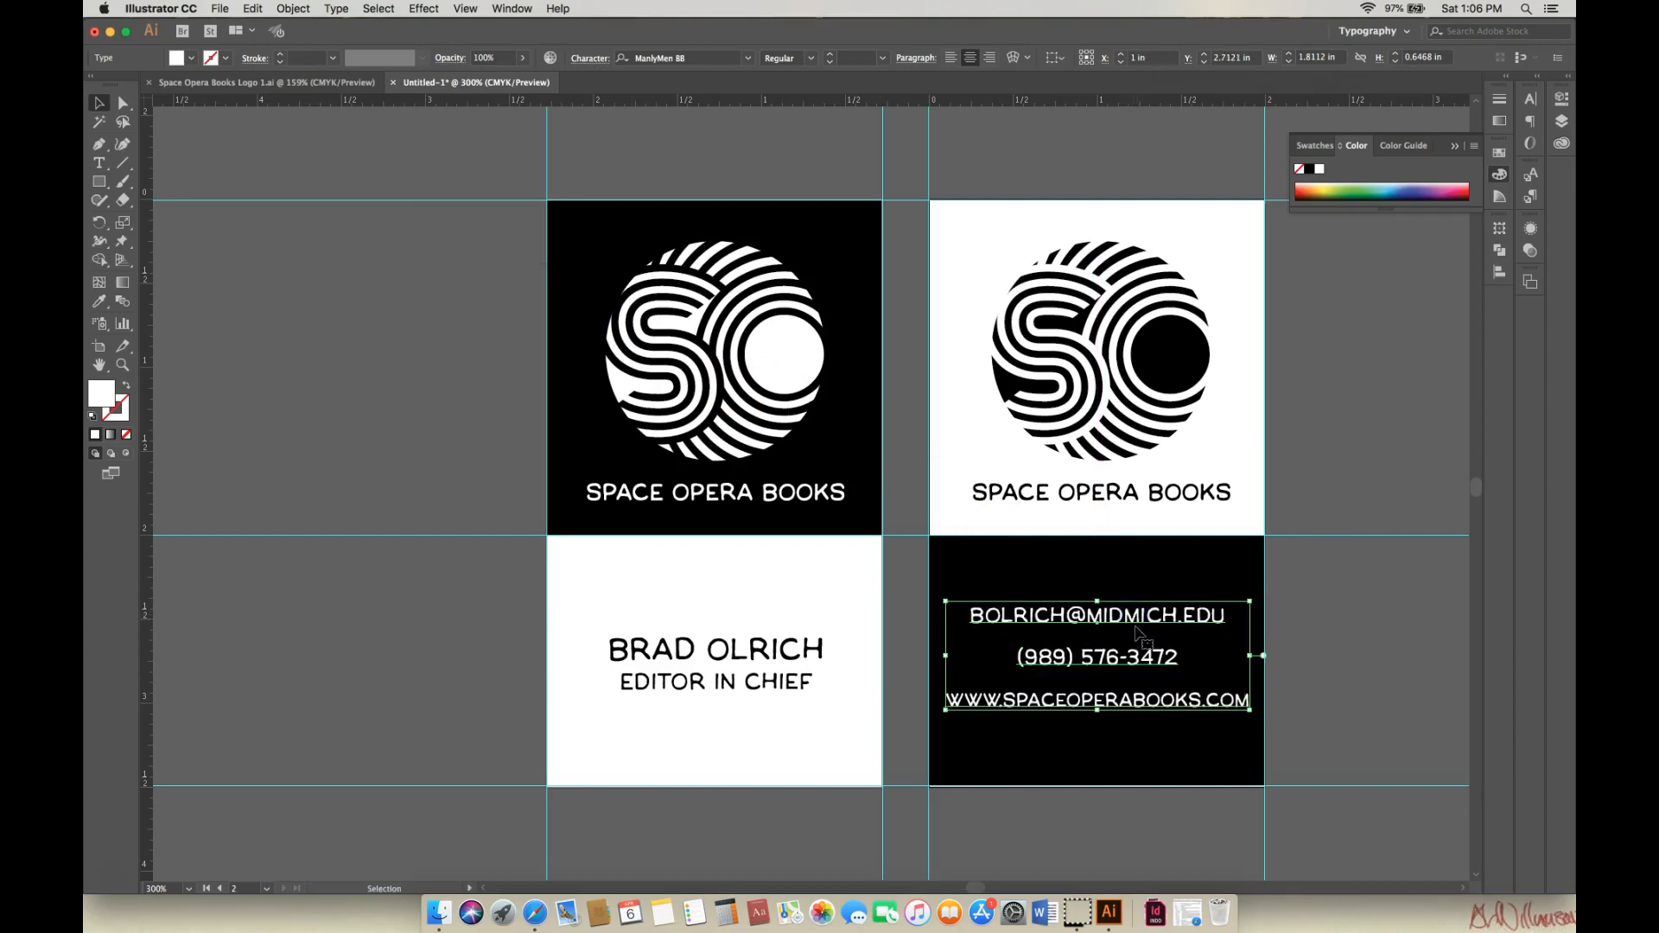
left_click(1148, 659)
left_click_drag(1148, 661, 1146, 667)
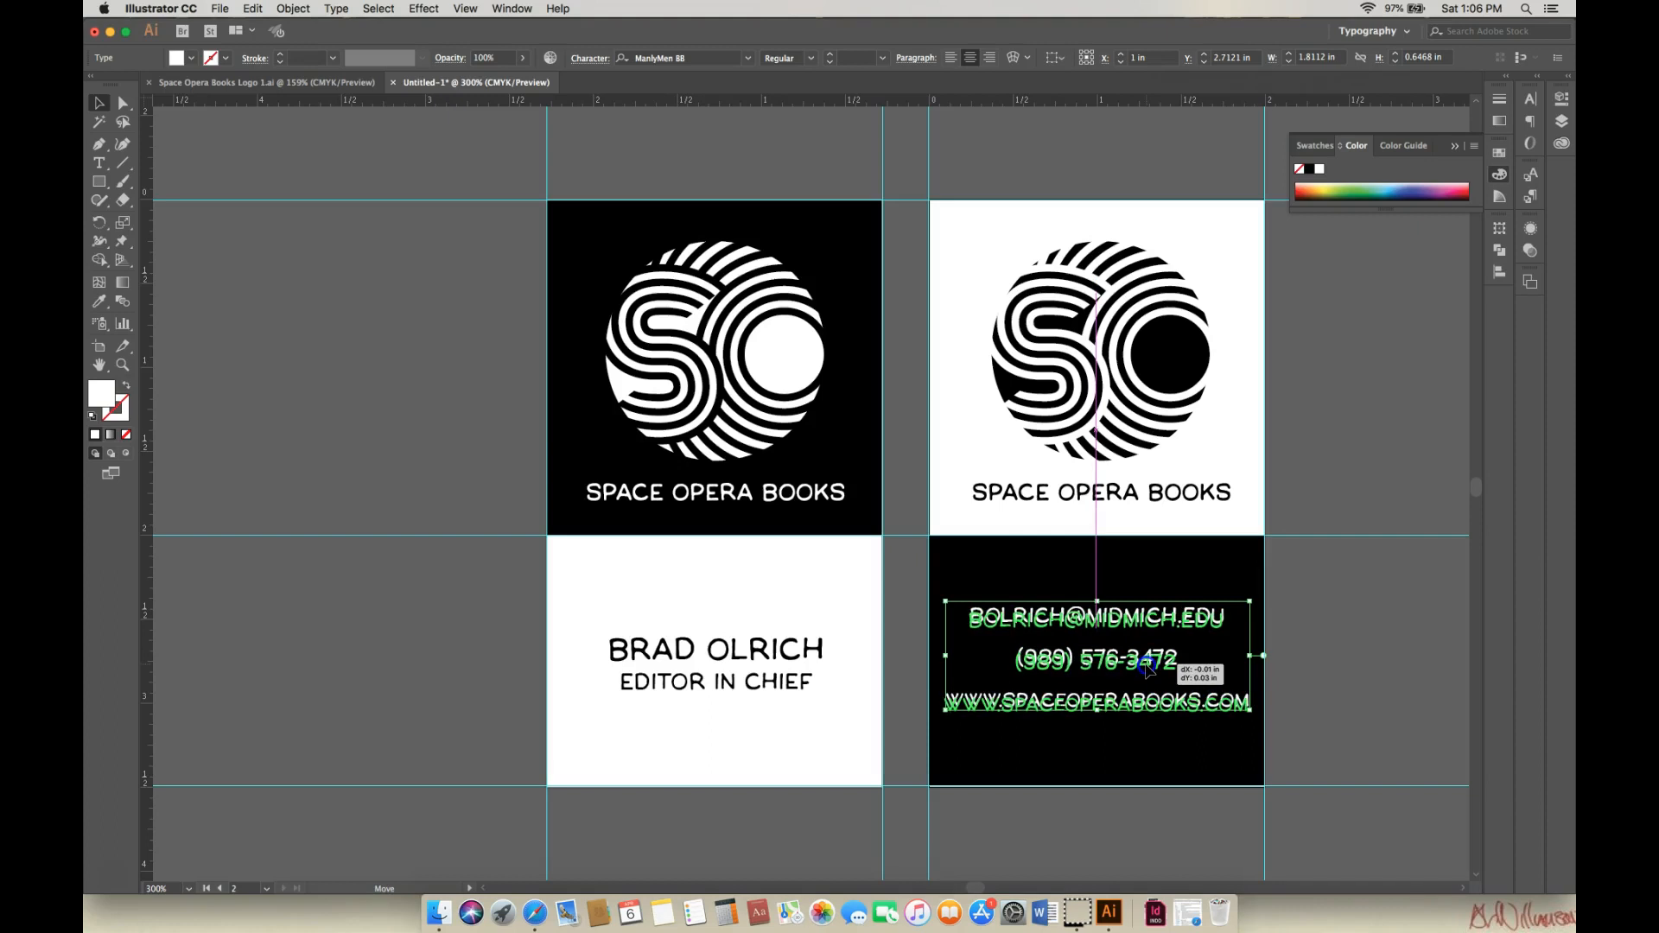
left_click_drag(1147, 667, 1147, 666)
left_click(1147, 665)
left_click(1356, 655)
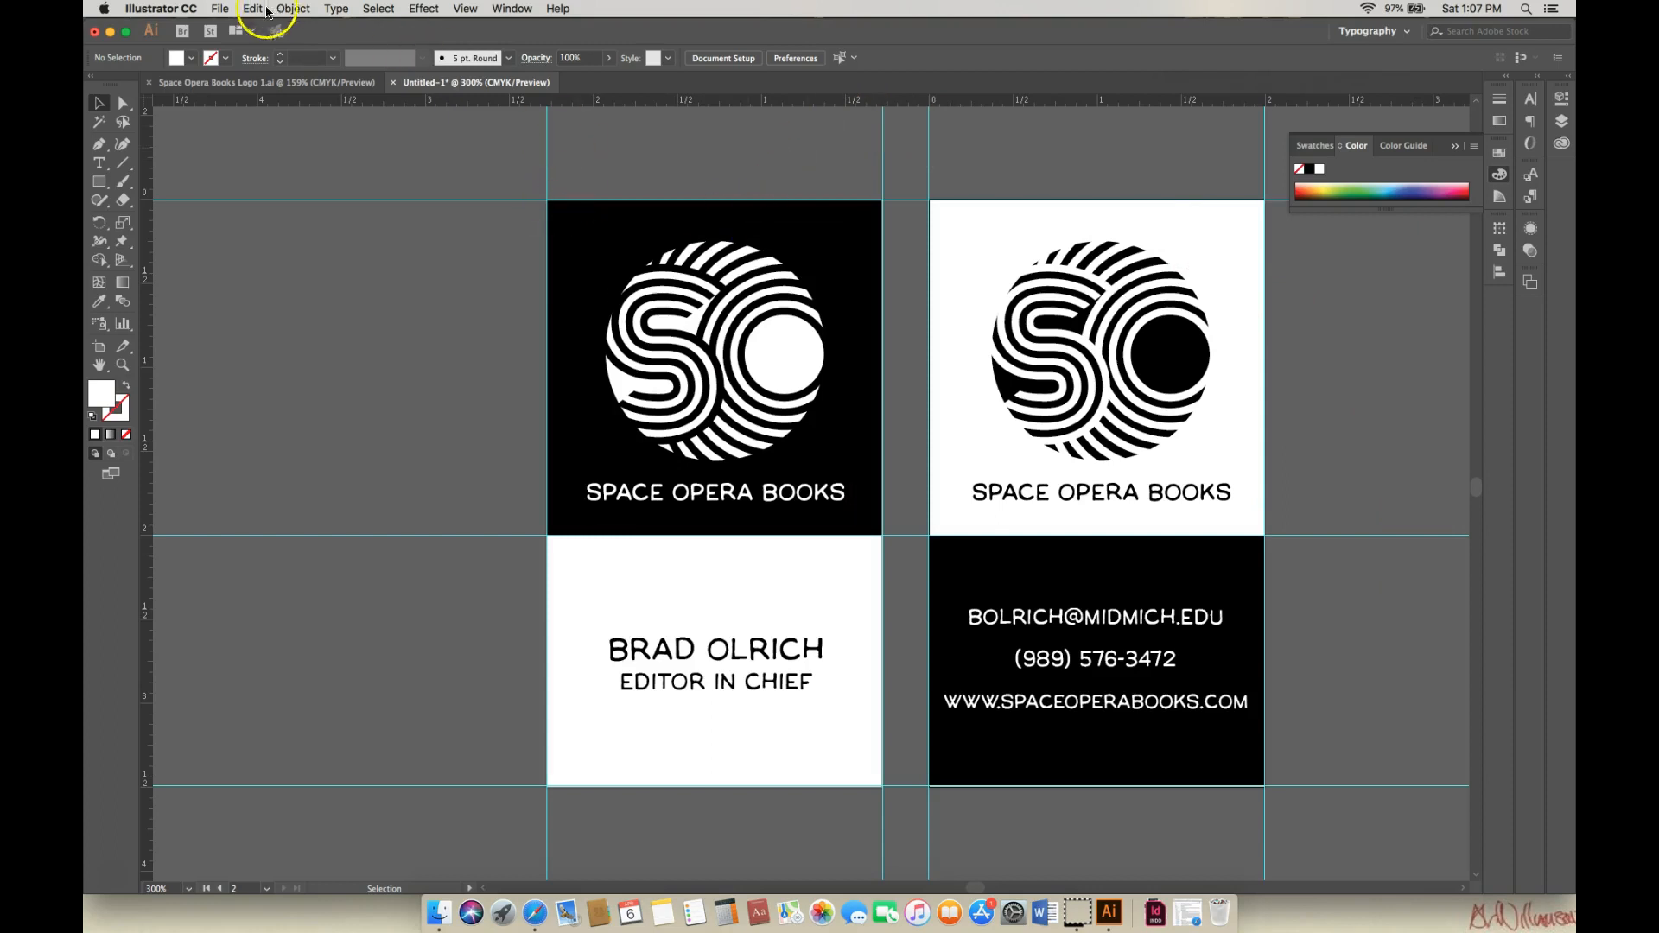
Save the document as Space-Opera-Books-Card-1.ai with default Illustrator options.
left_click(227, 12)
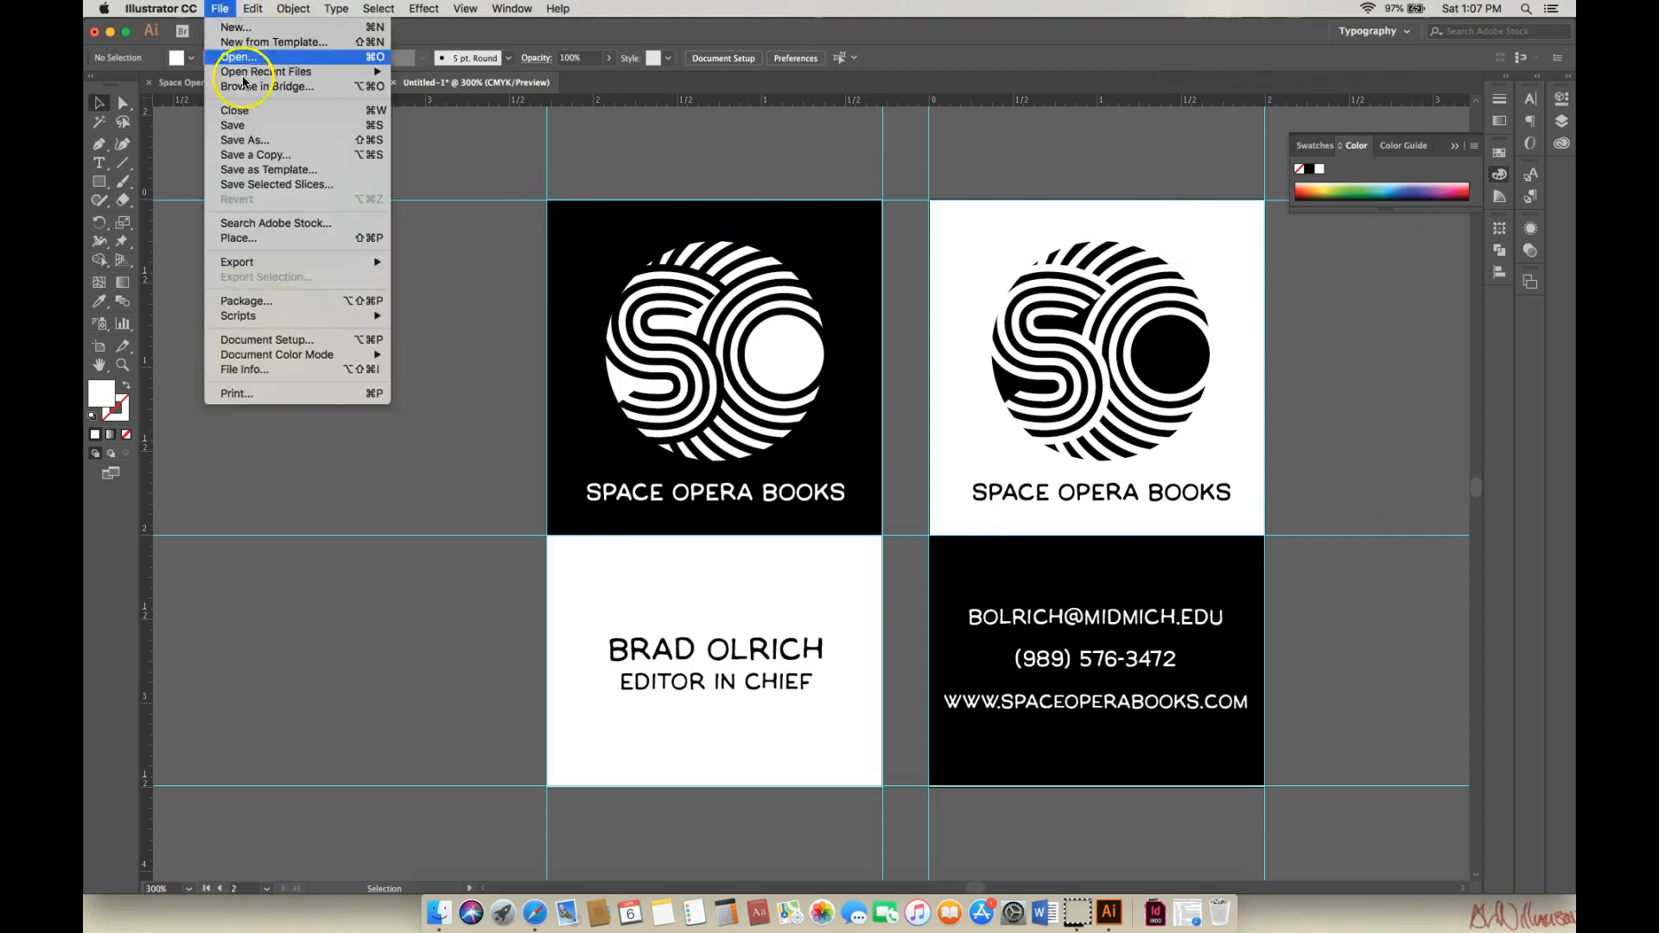
left_click(254, 142)
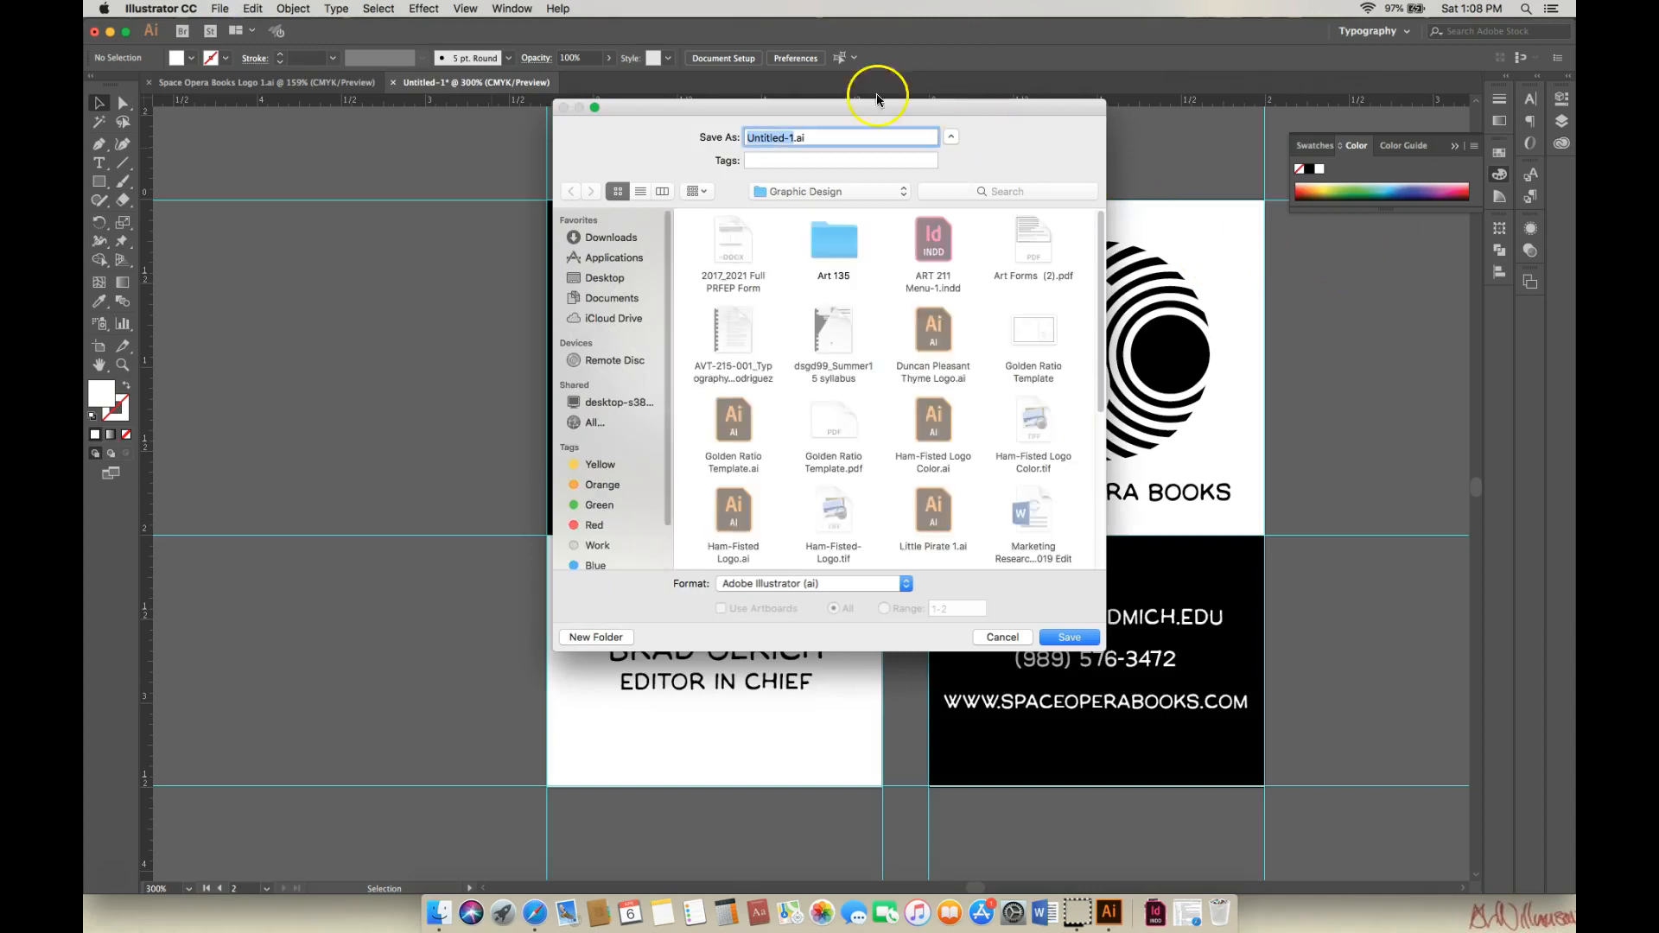
left_click(785, 137)
left_click_drag(785, 138, 749, 138)
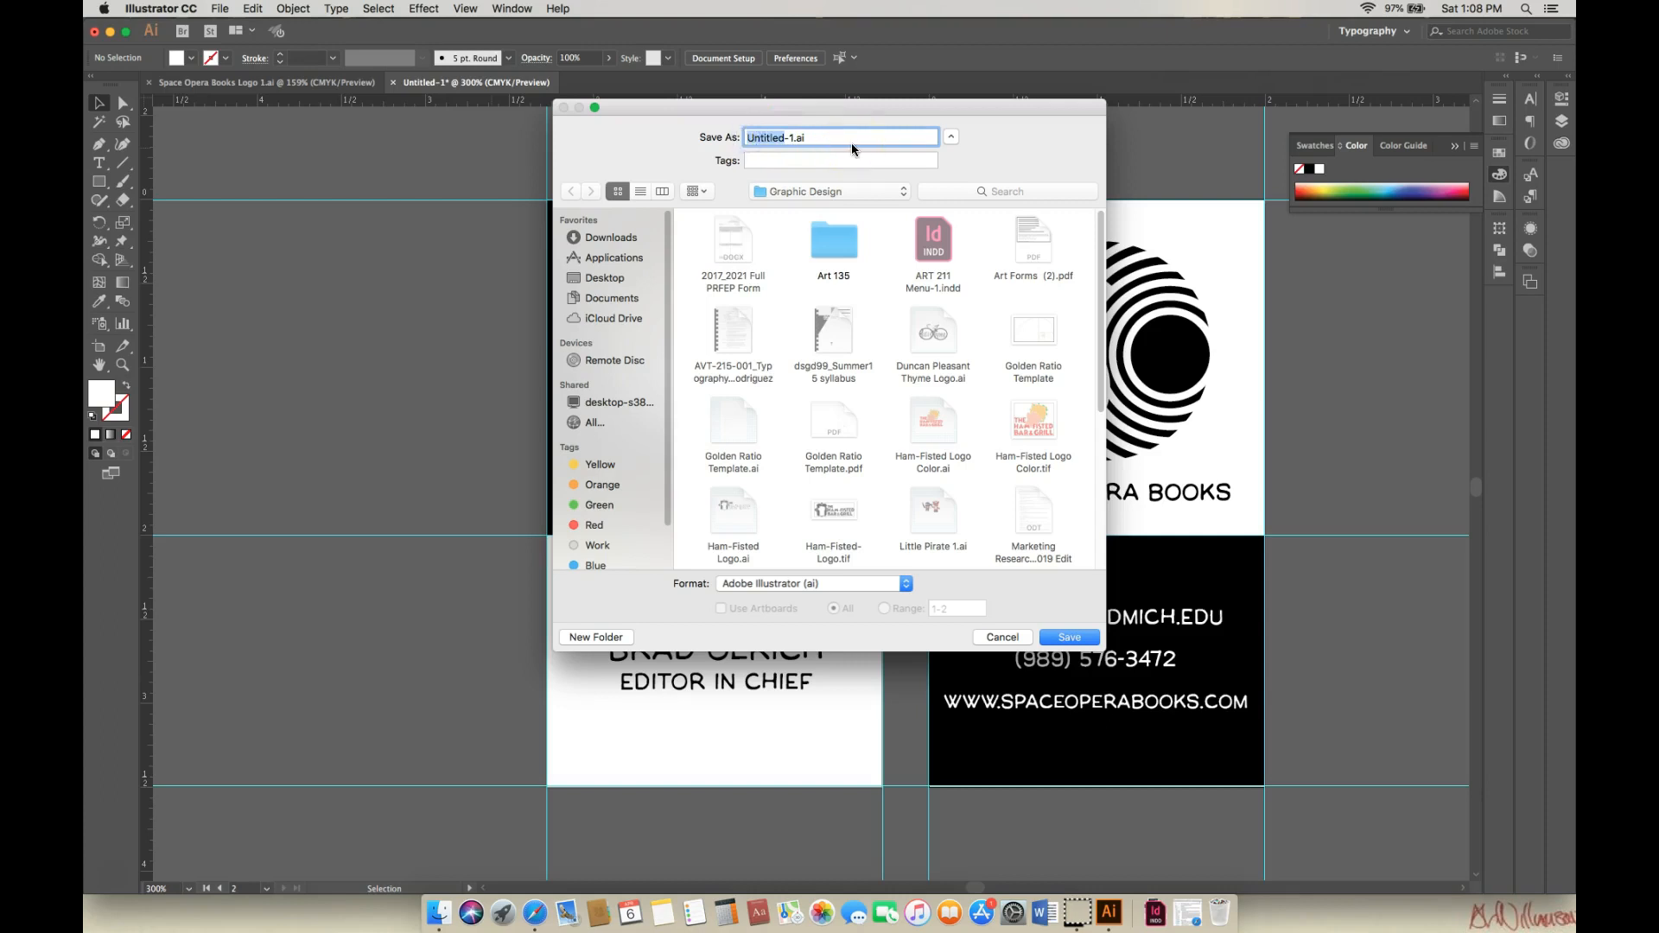
type("Pac")
key("BackSpace")
key("BackSpace")
key("BackSpace")
type("Space-Opera-Books-Card-")
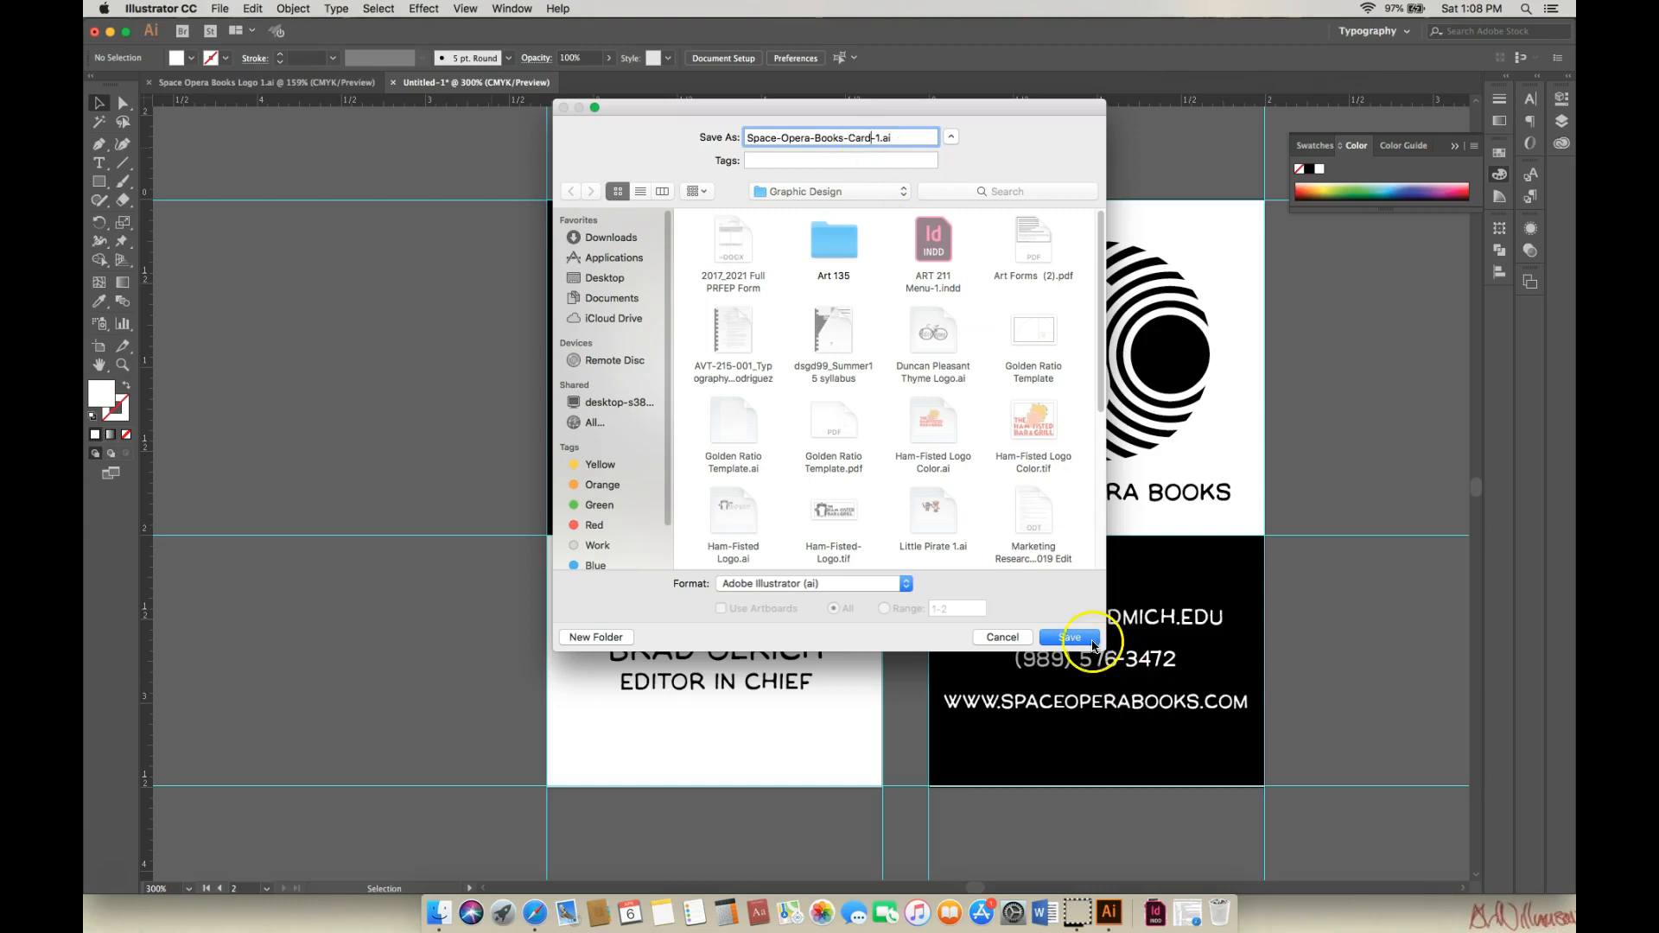
left_click(1074, 638)
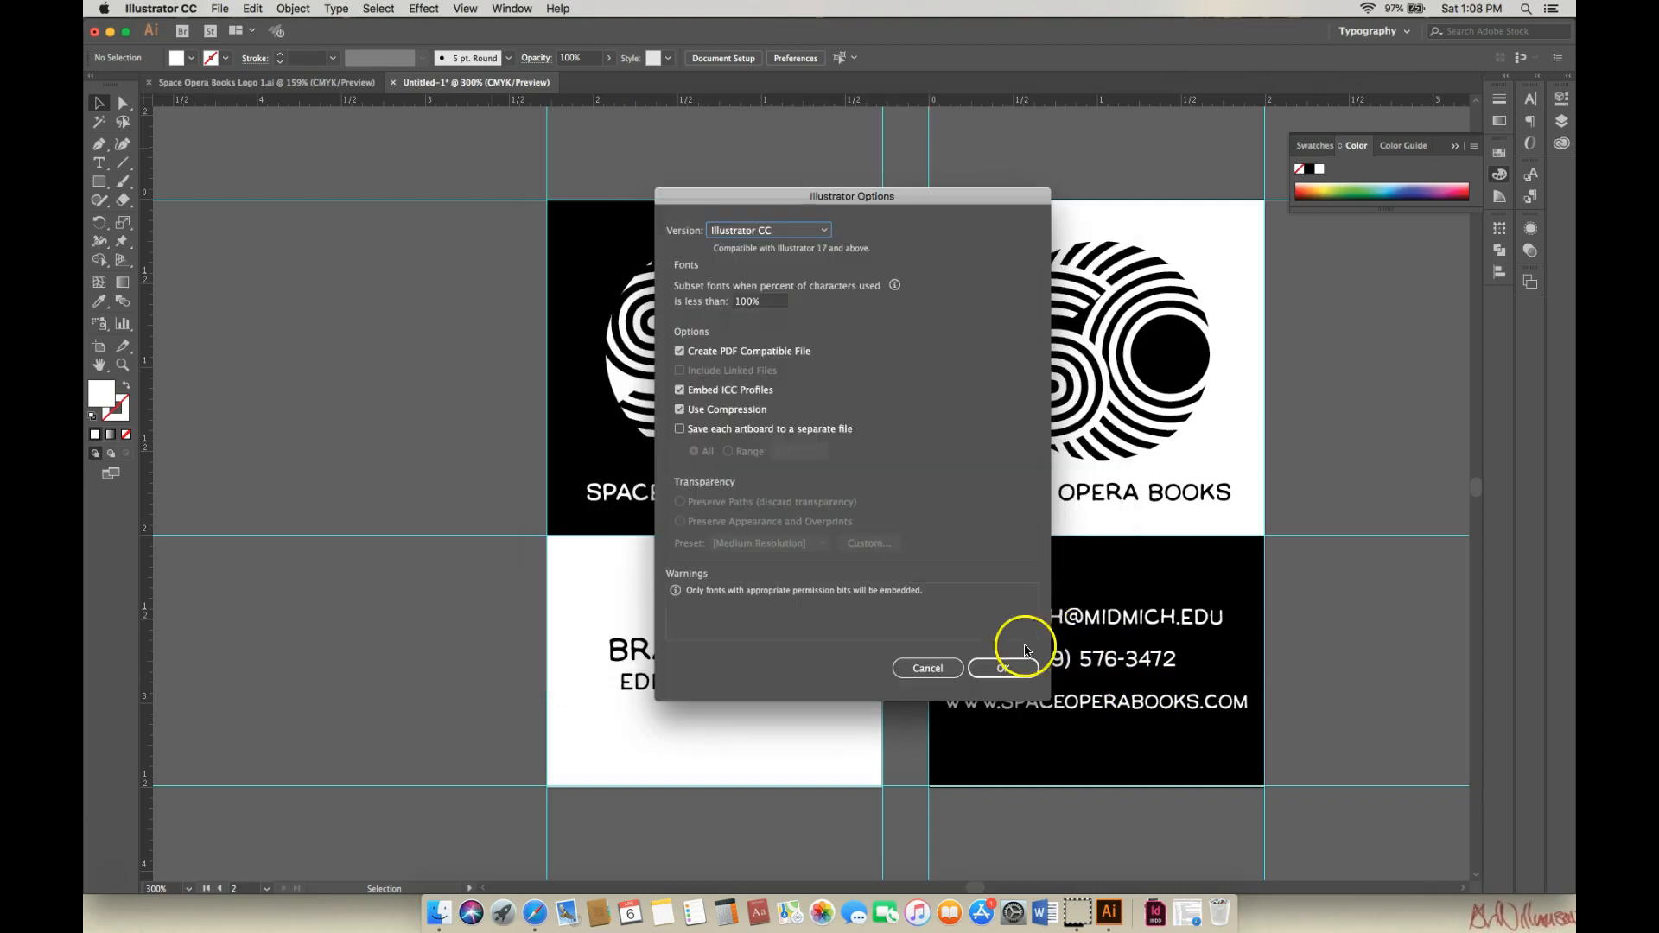
left_click(1005, 668)
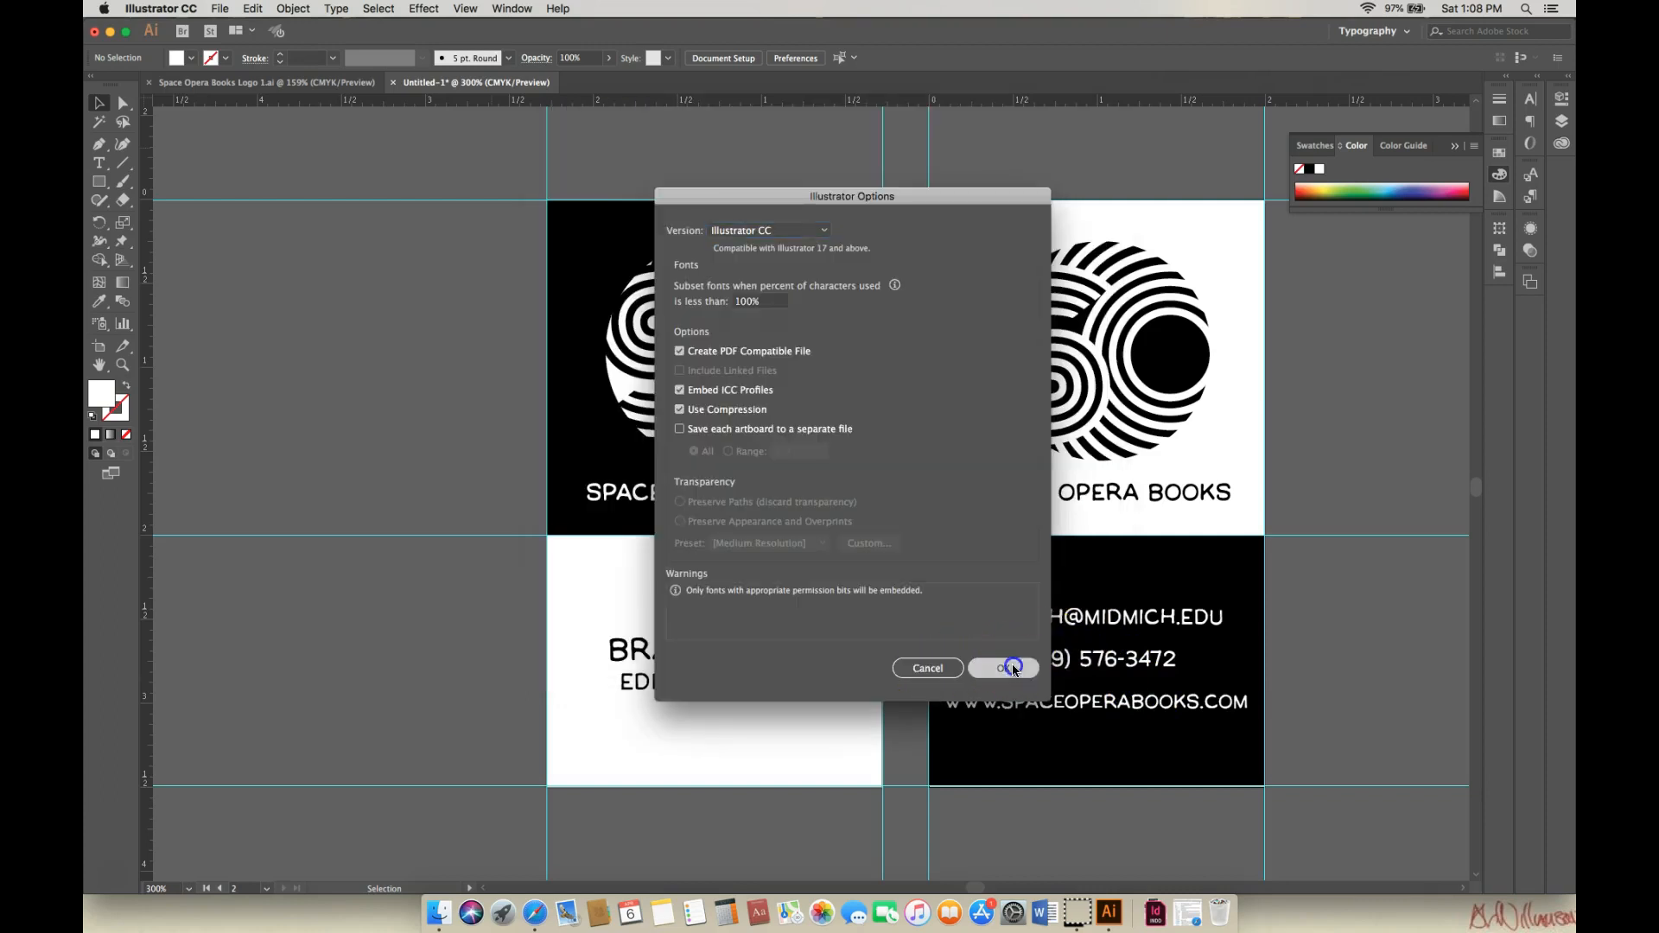